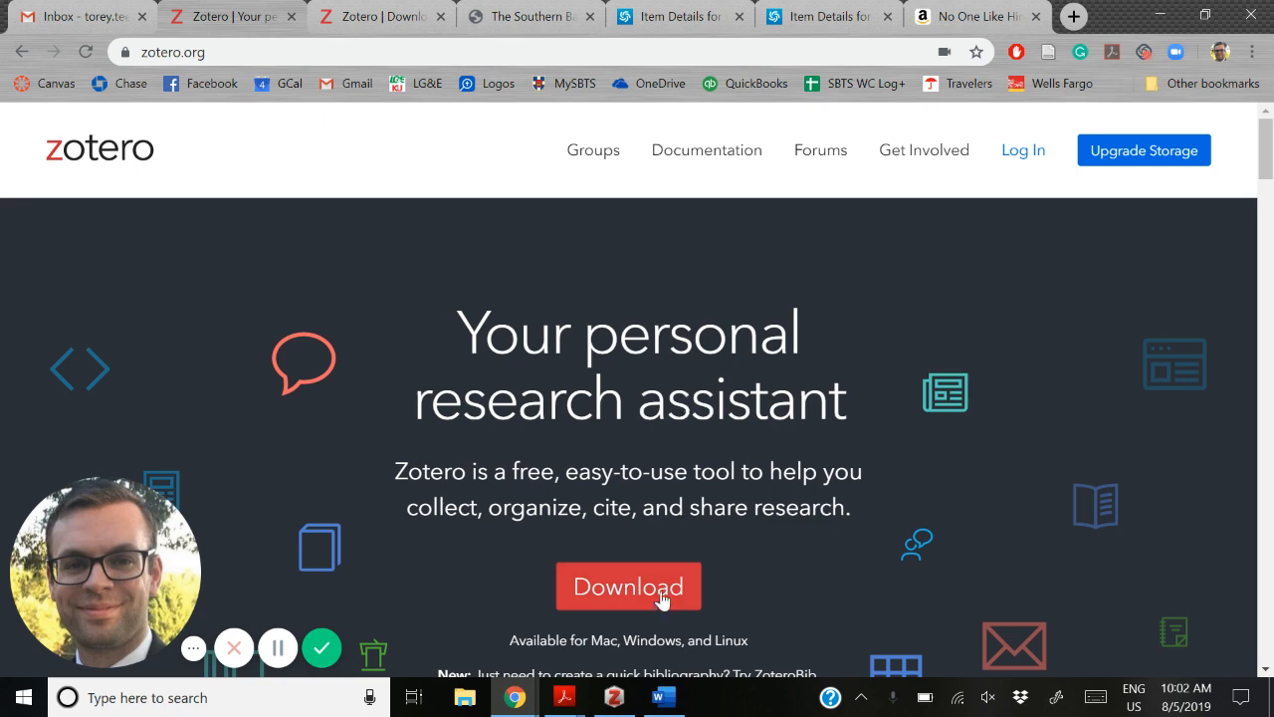
# Step: Look over the Zotero home page and view the download options for Zotero 5.0 and the Chrome Connector
pyautogui.scroll(-2, 625, 546)
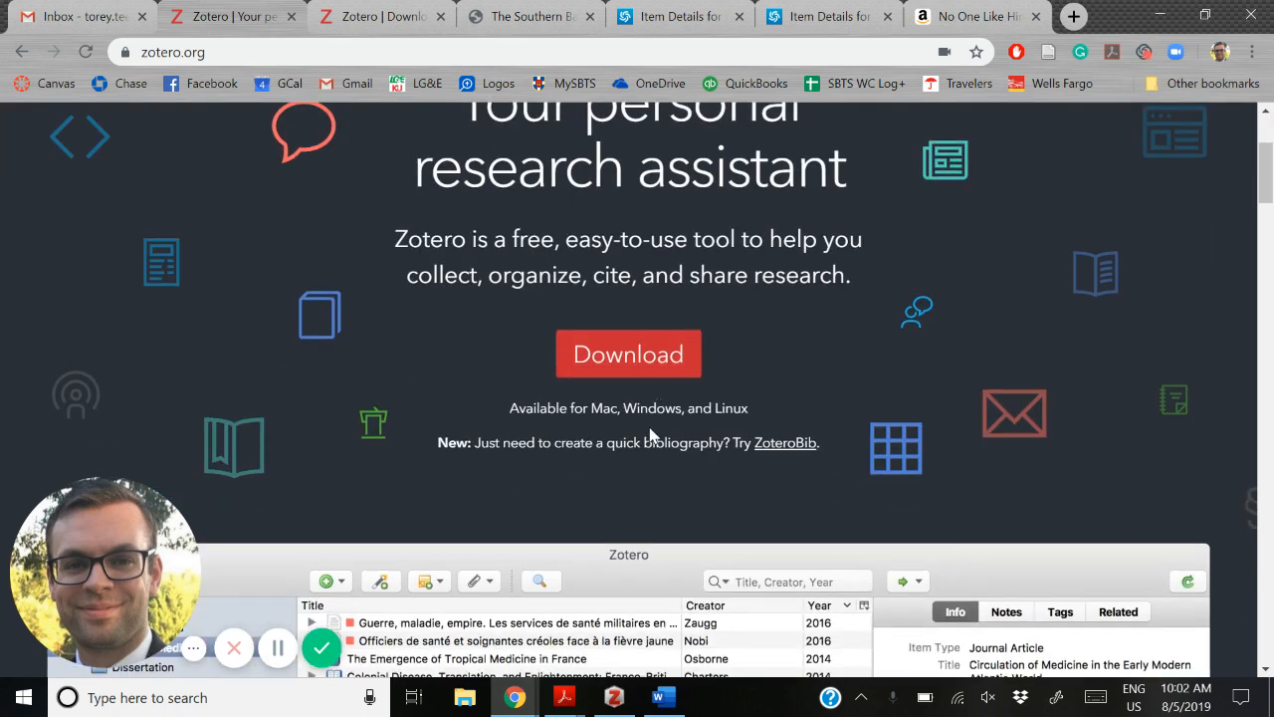
pyautogui.click(337, 14)
pyautogui.scroll(-2, 475, 199)
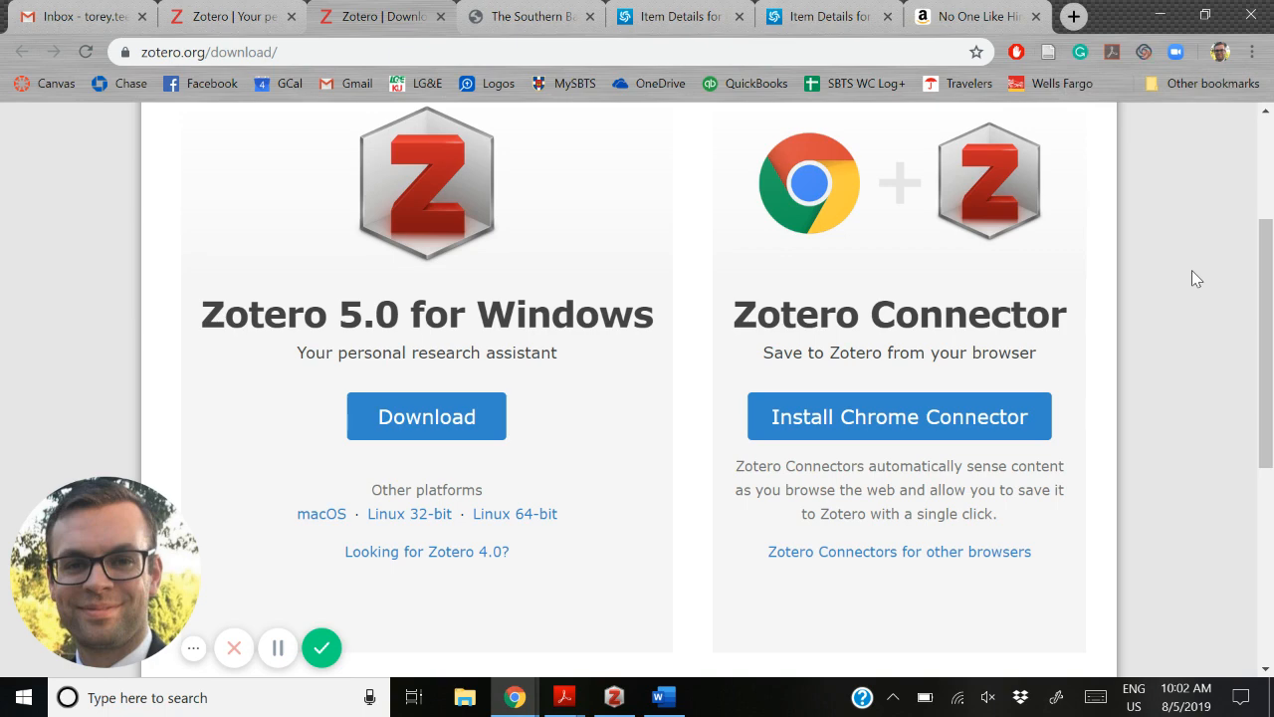
# Step: Switch to the Zotero desktop app, call it up from its Windows shortcut, and view the item types offered for new entries
pyautogui.hotkey('alt', 'Tab')
pyautogui.hotkey('alt', 'Tab')
pyautogui.hotkey('alt', 'Tab')
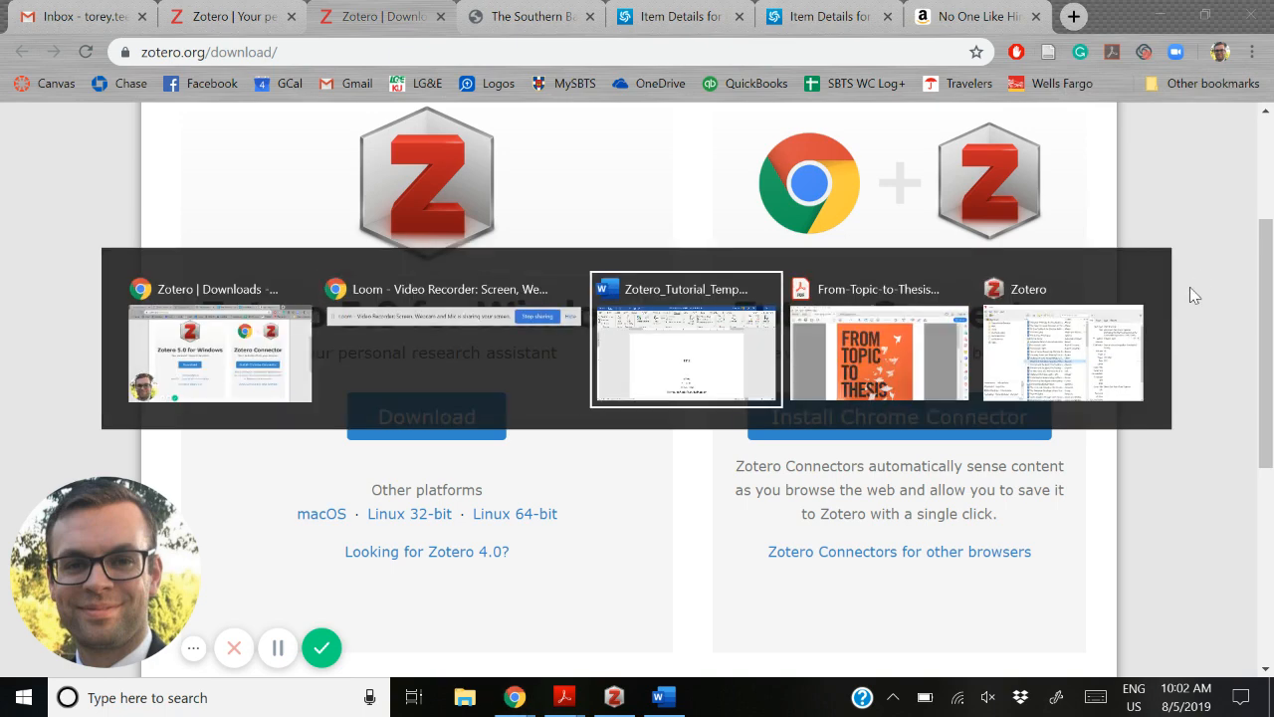
pyautogui.hotkey('alt', 'Tab')
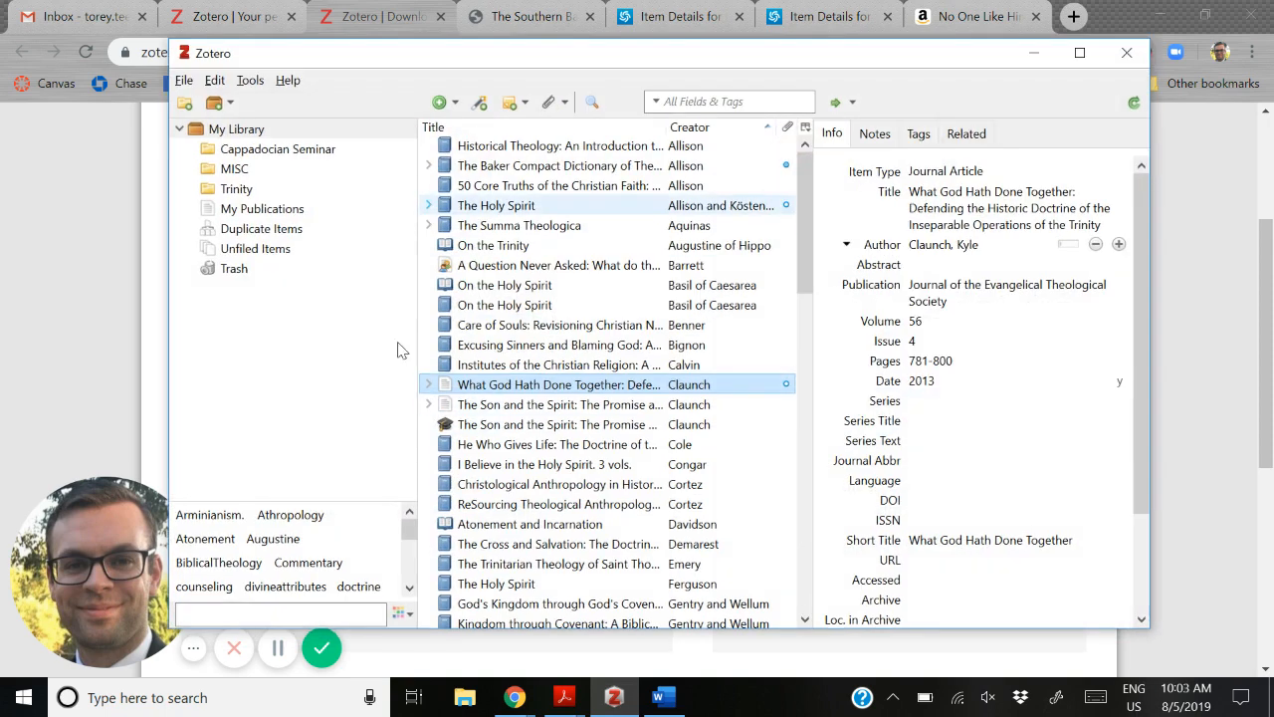
pyautogui.click(24, 698)
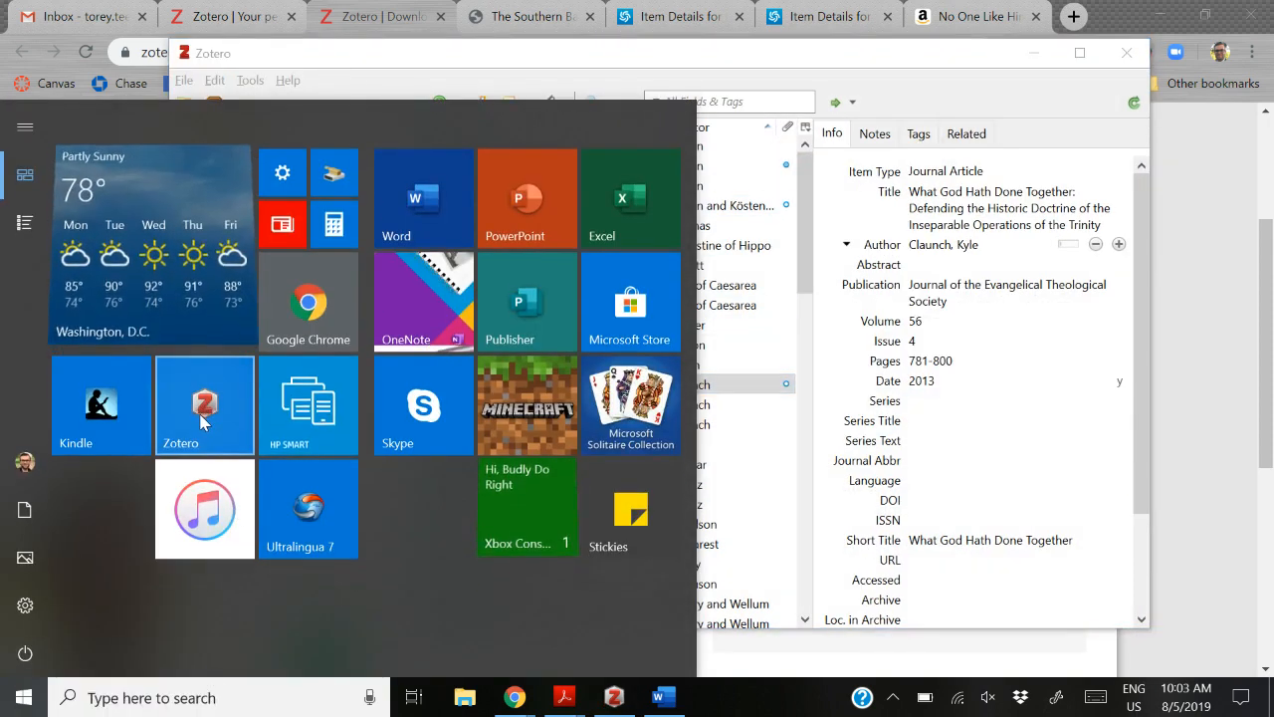
pyautogui.click(201, 422)
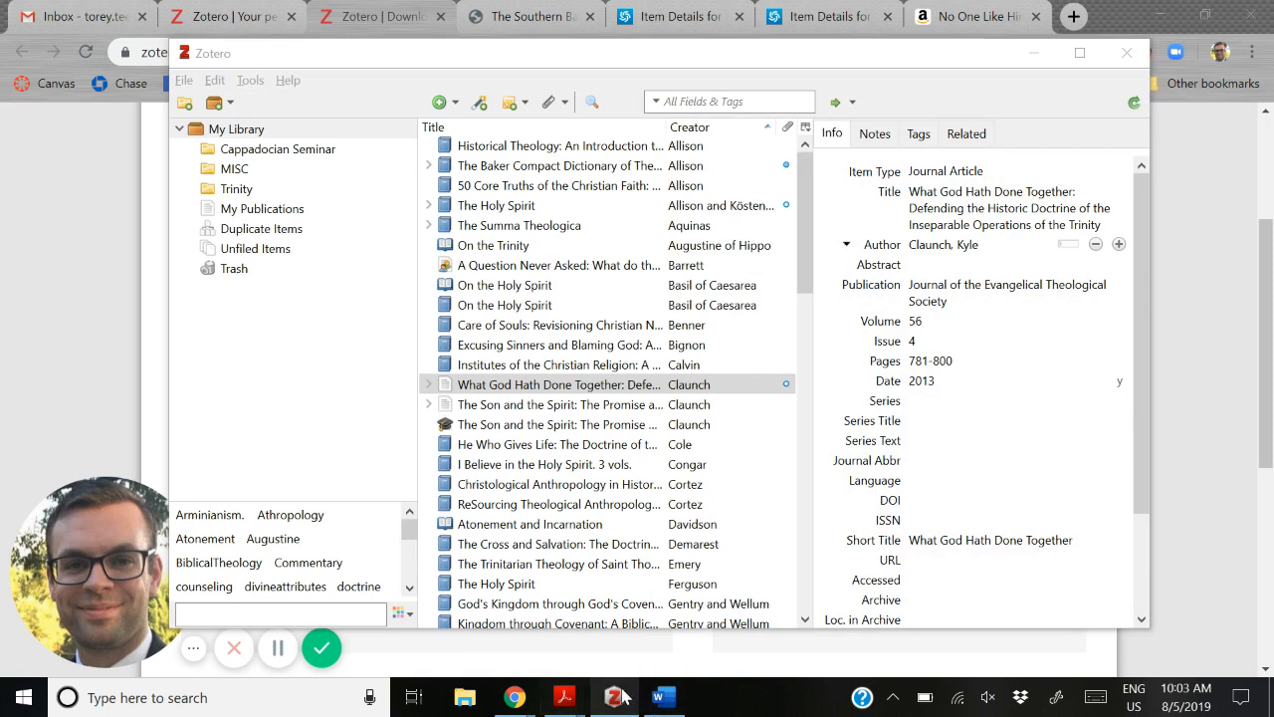
pyautogui.click(451, 104)
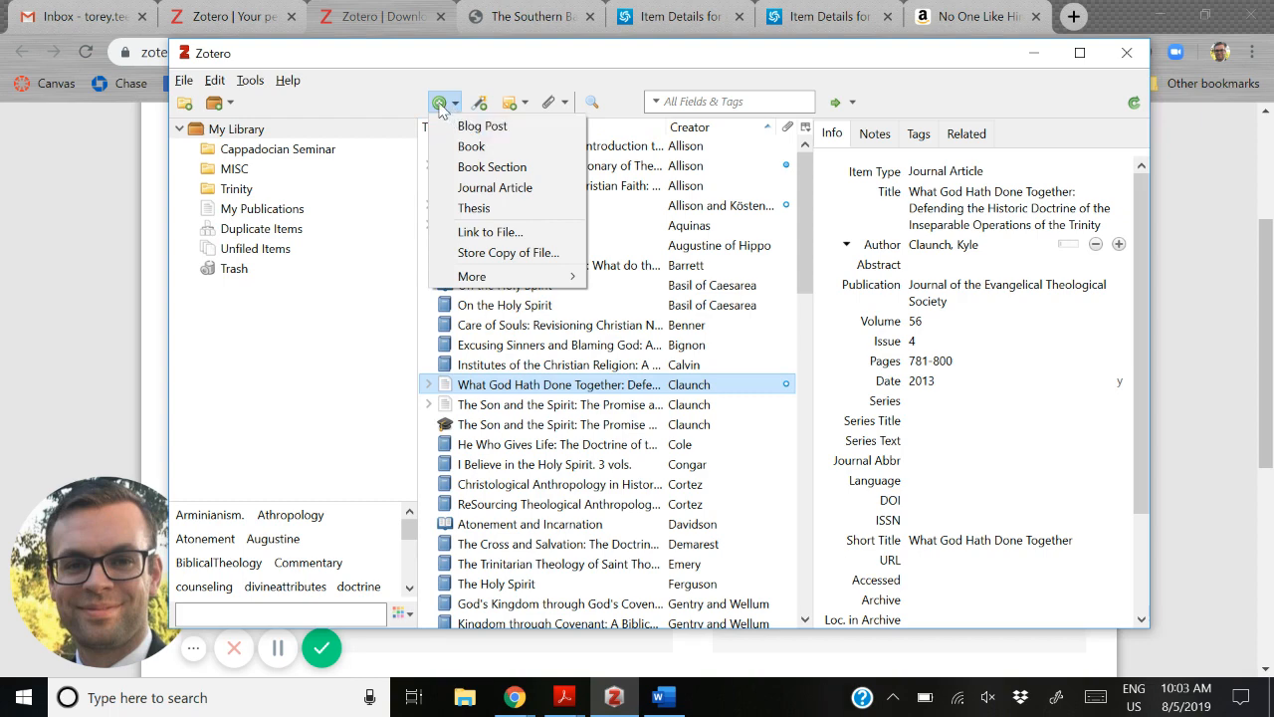
pyautogui.click(394, 82)
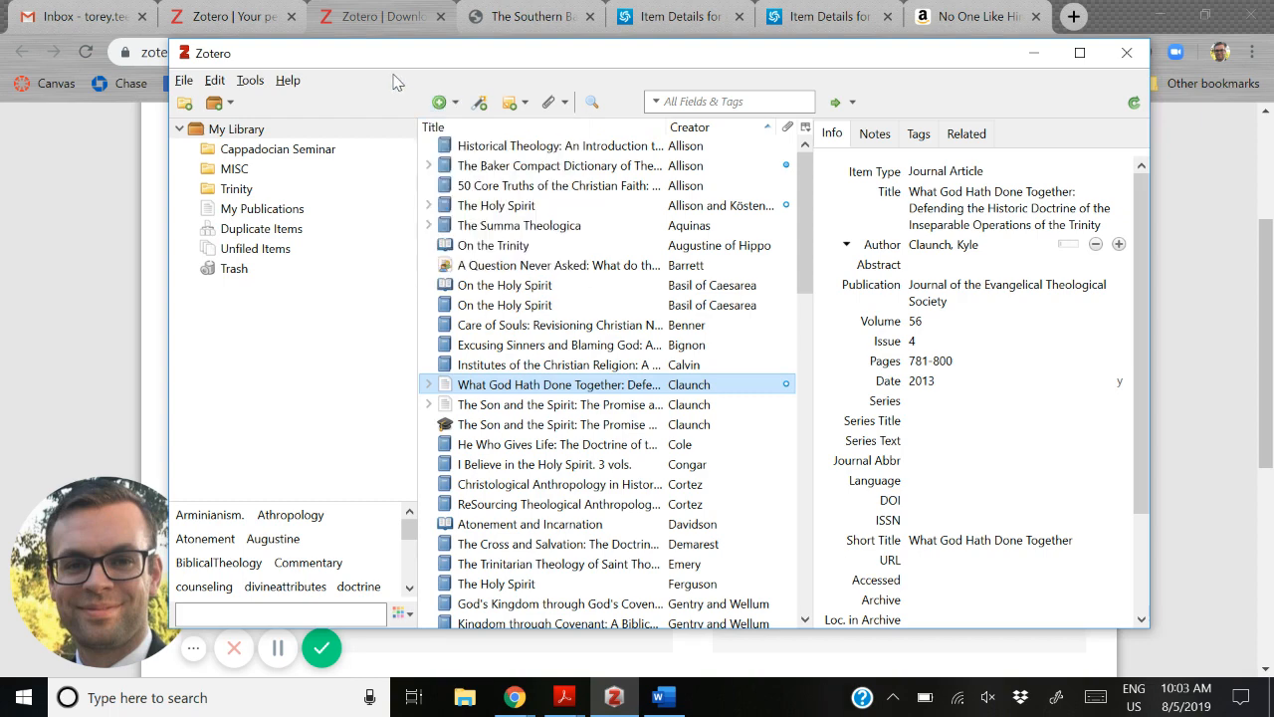
# Step: Switch to Chrome, view the Amazon page for the book No One Like Him, and return to the Zotero home page
pyautogui.hotkey('alt', 'Tab')
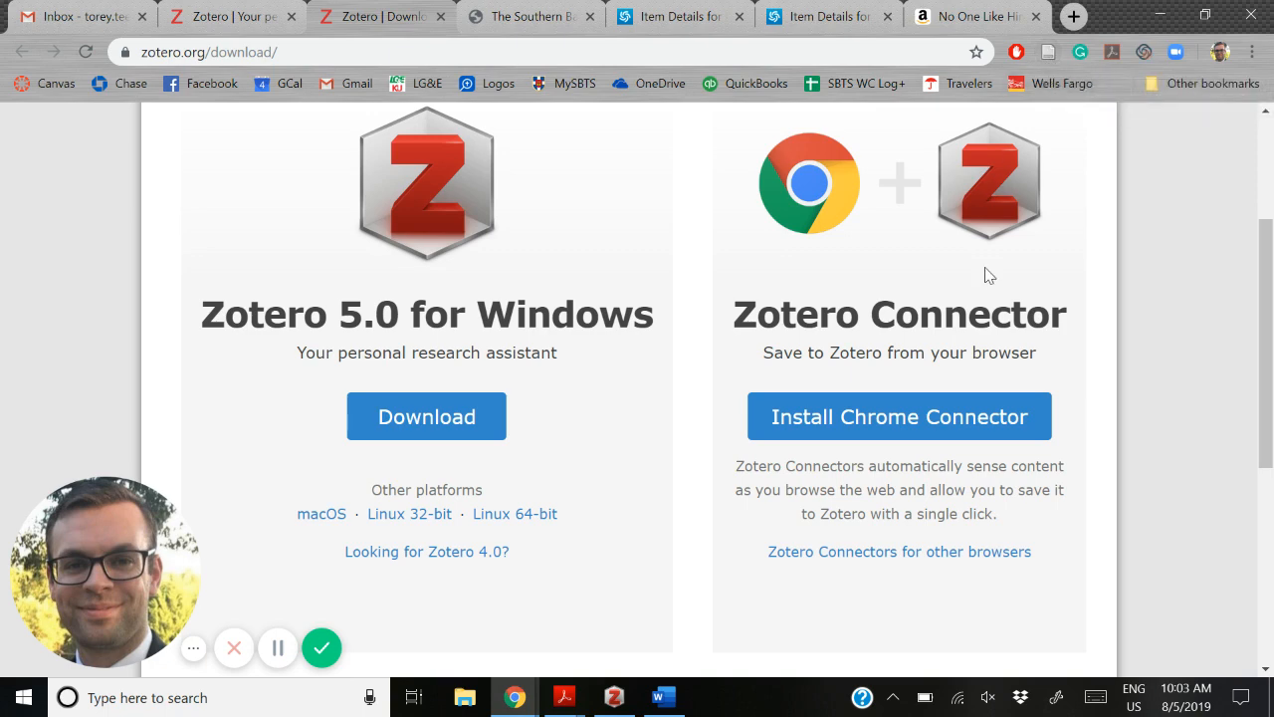
pyautogui.click(980, 22)
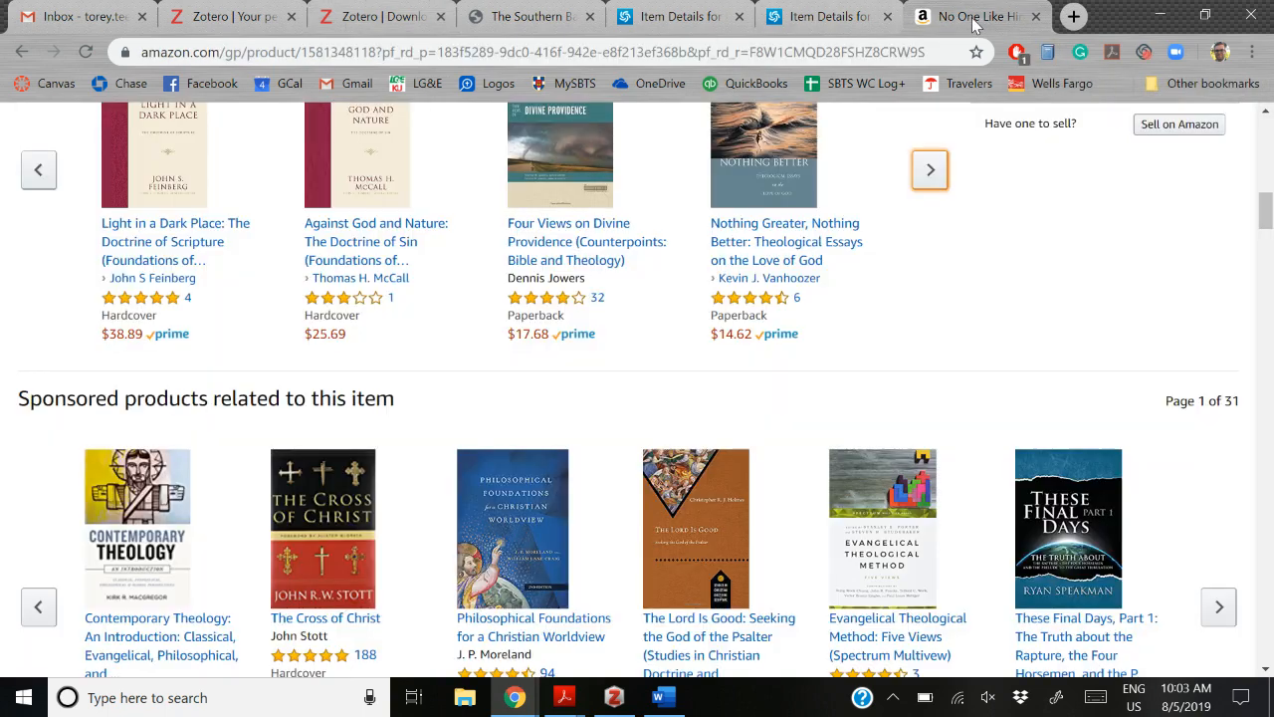
pyautogui.scroll(10, 691, 421)
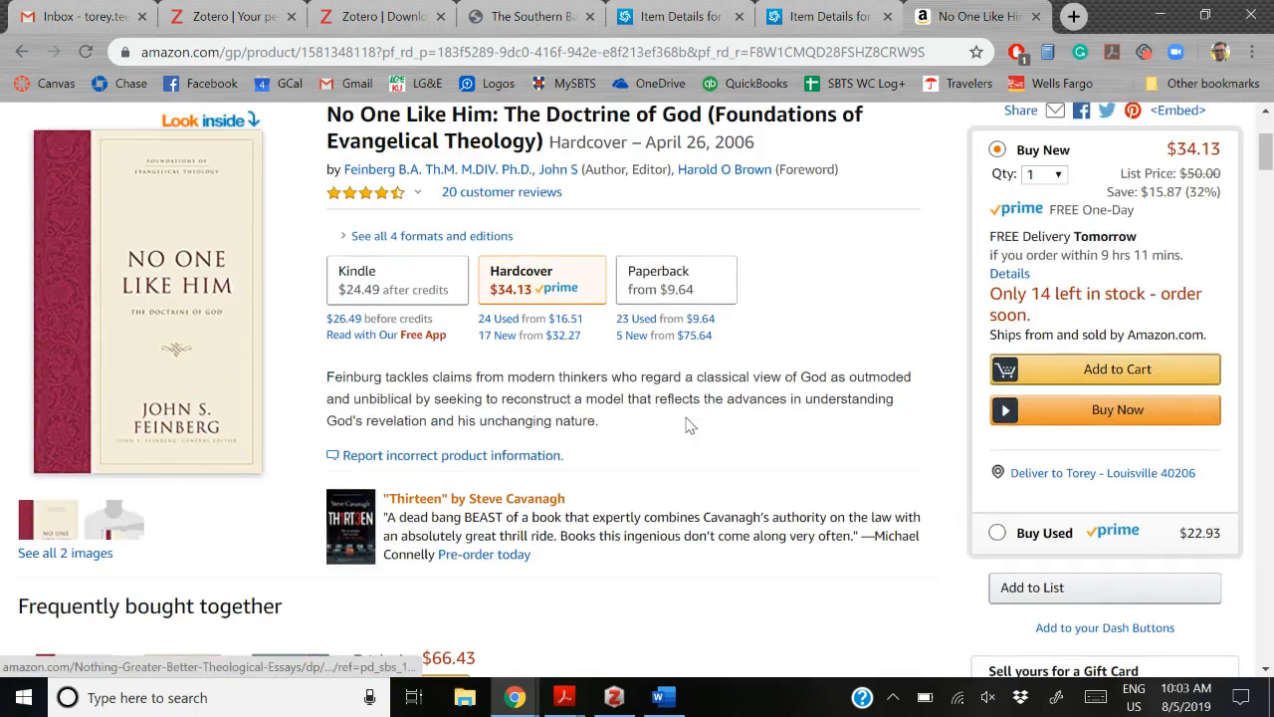
pyautogui.scroll(-1, 672, 430)
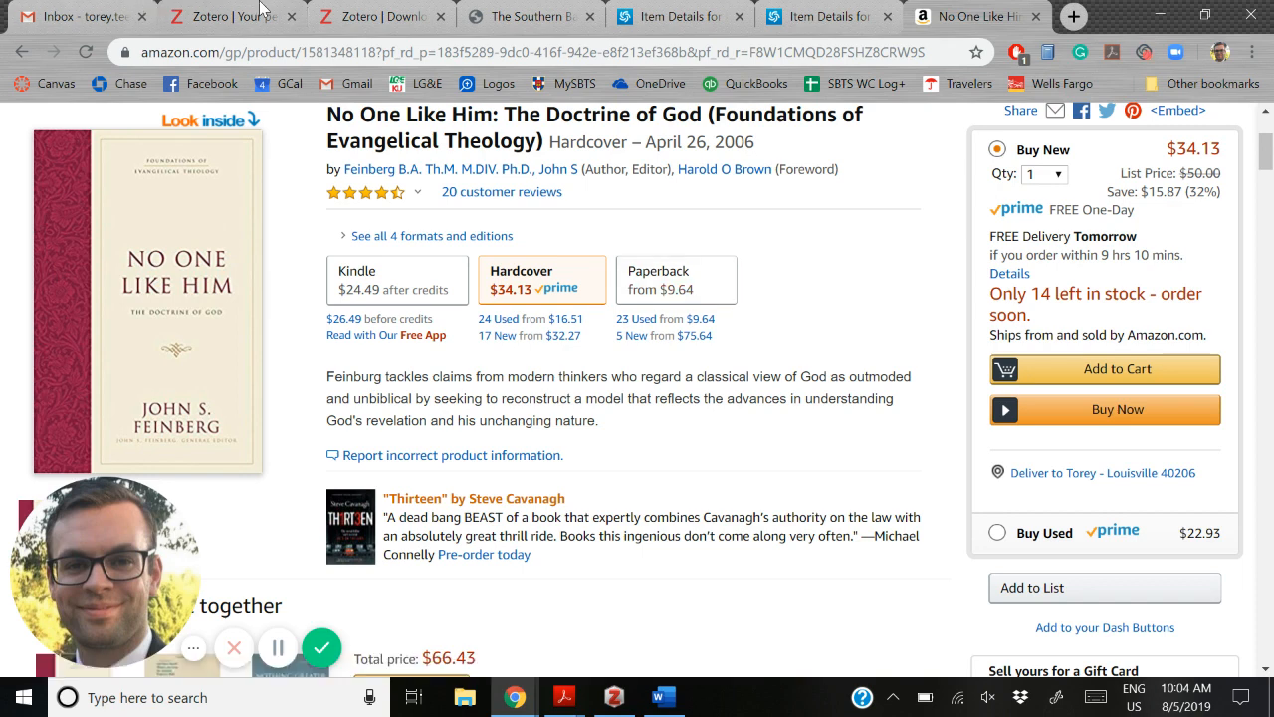
pyautogui.click(228, 14)
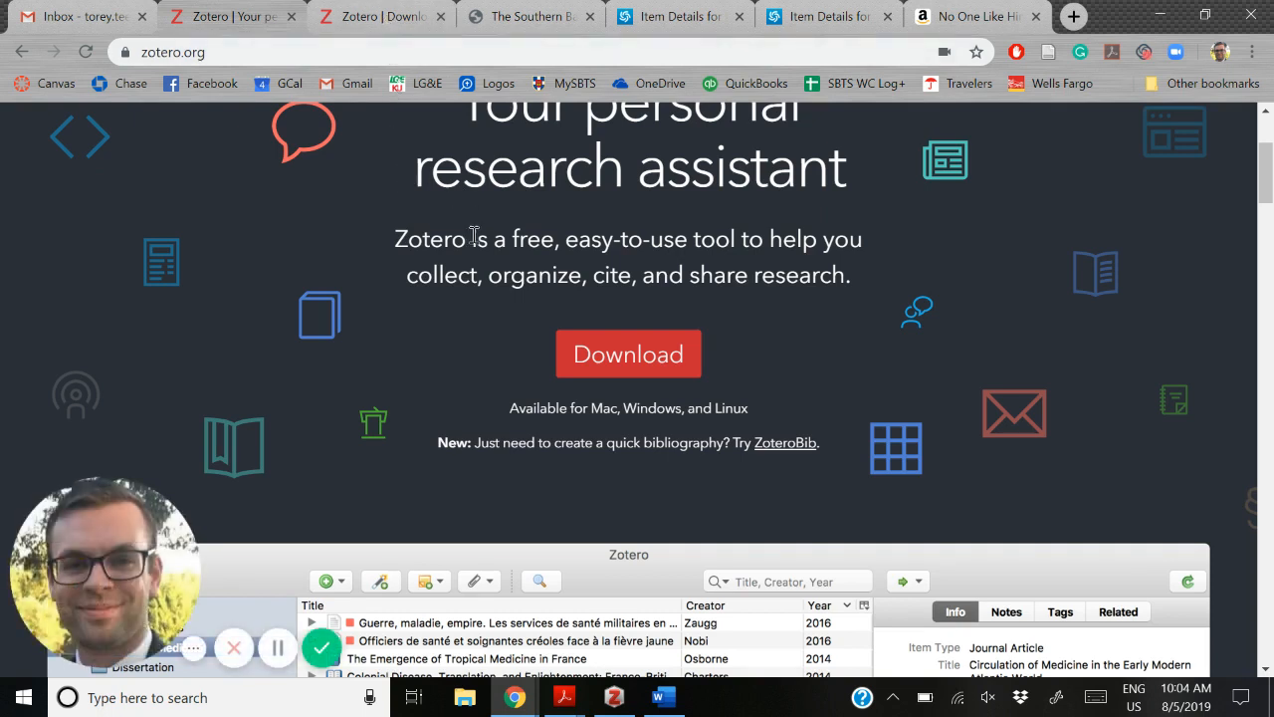
# Step: Switch to the Zotero_Tutorial_Template document in Word and display the Zotero add-in's commands
pyautogui.hotkey('alt', 'Tab')
pyautogui.hotkey('alt', 'Tab')
pyautogui.hotkey('alt', 'Tab')
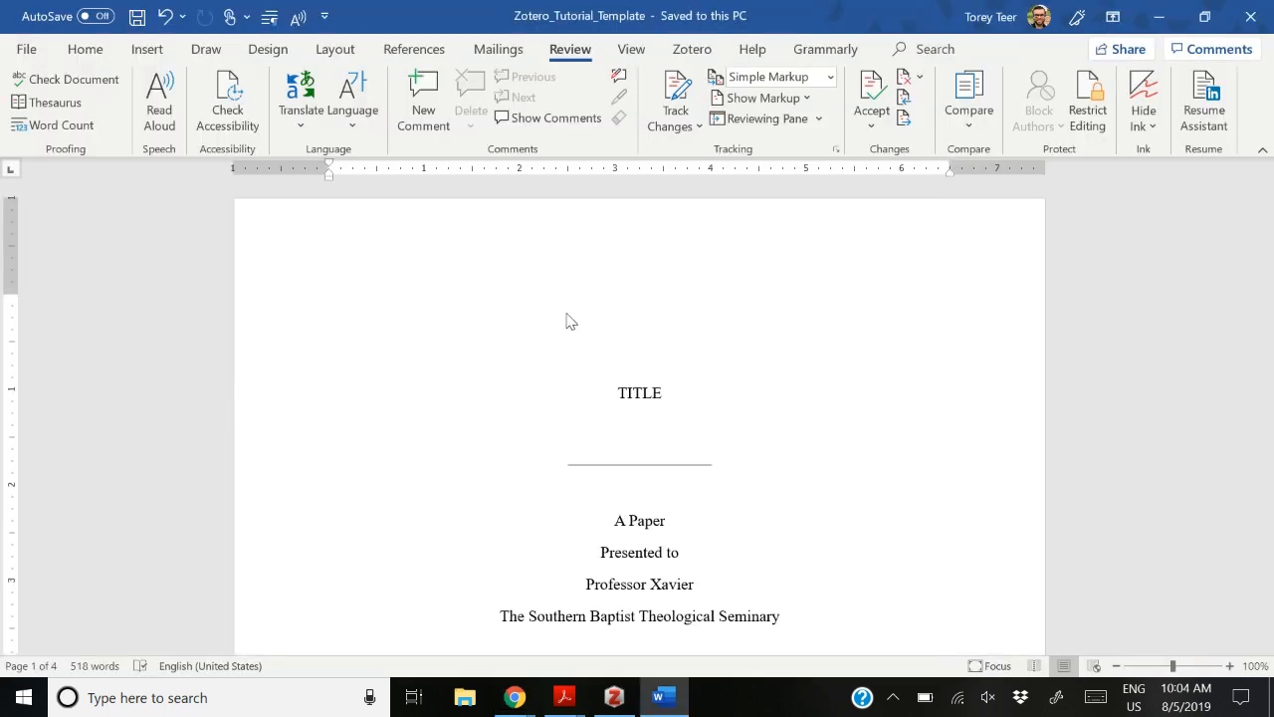
pyautogui.click(695, 50)
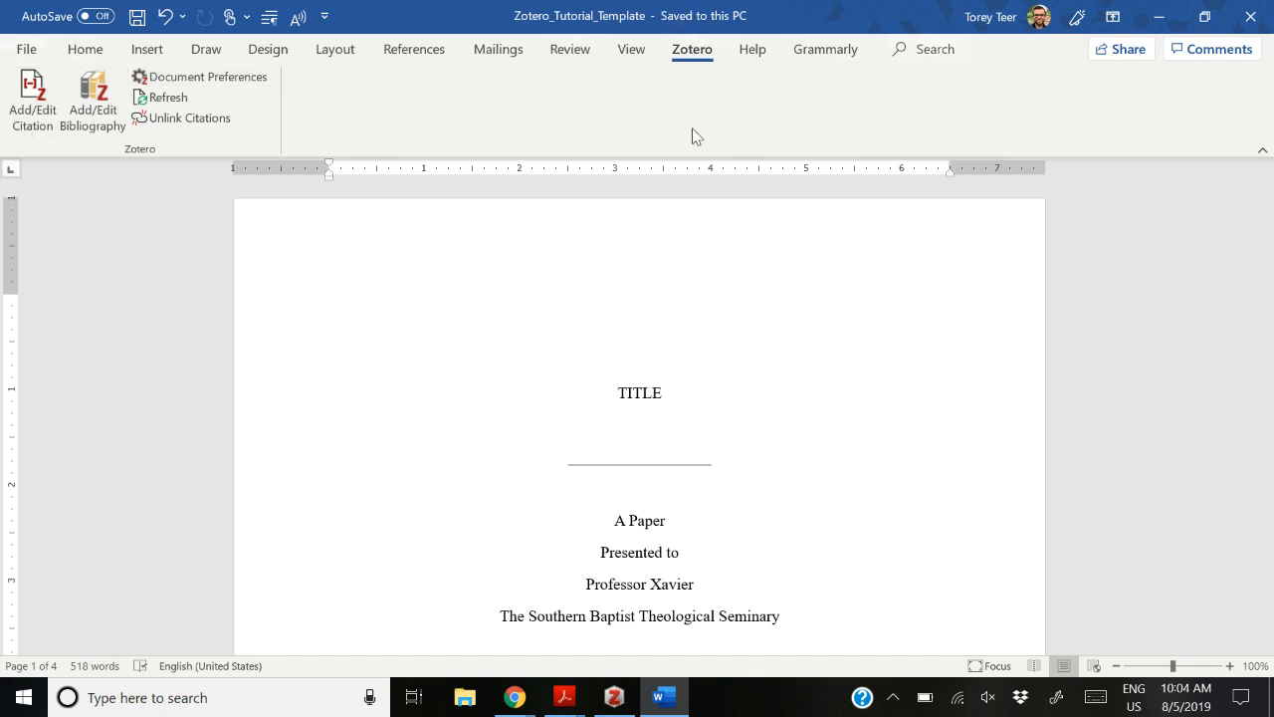
# Step: Unload the Zotero.dotm global template through the Word Add-ins management in Word's options
pyautogui.click(18, 50)
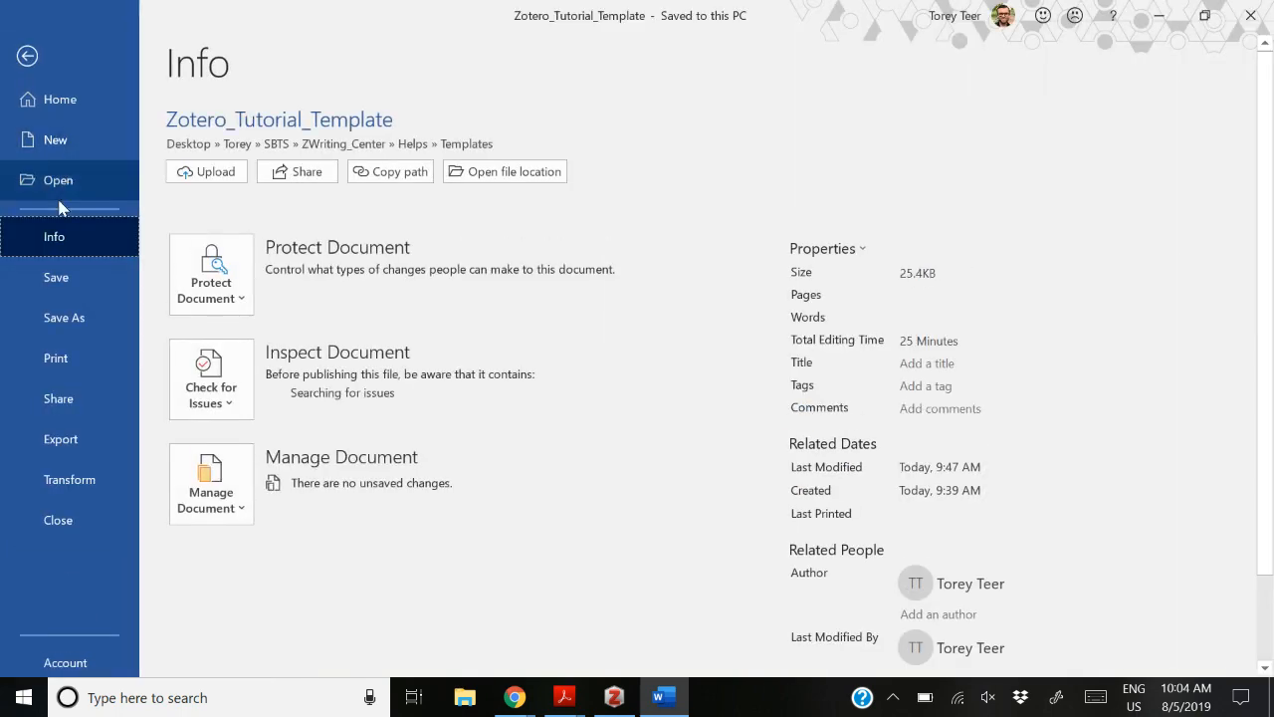
pyautogui.scroll(-3, 68, 409)
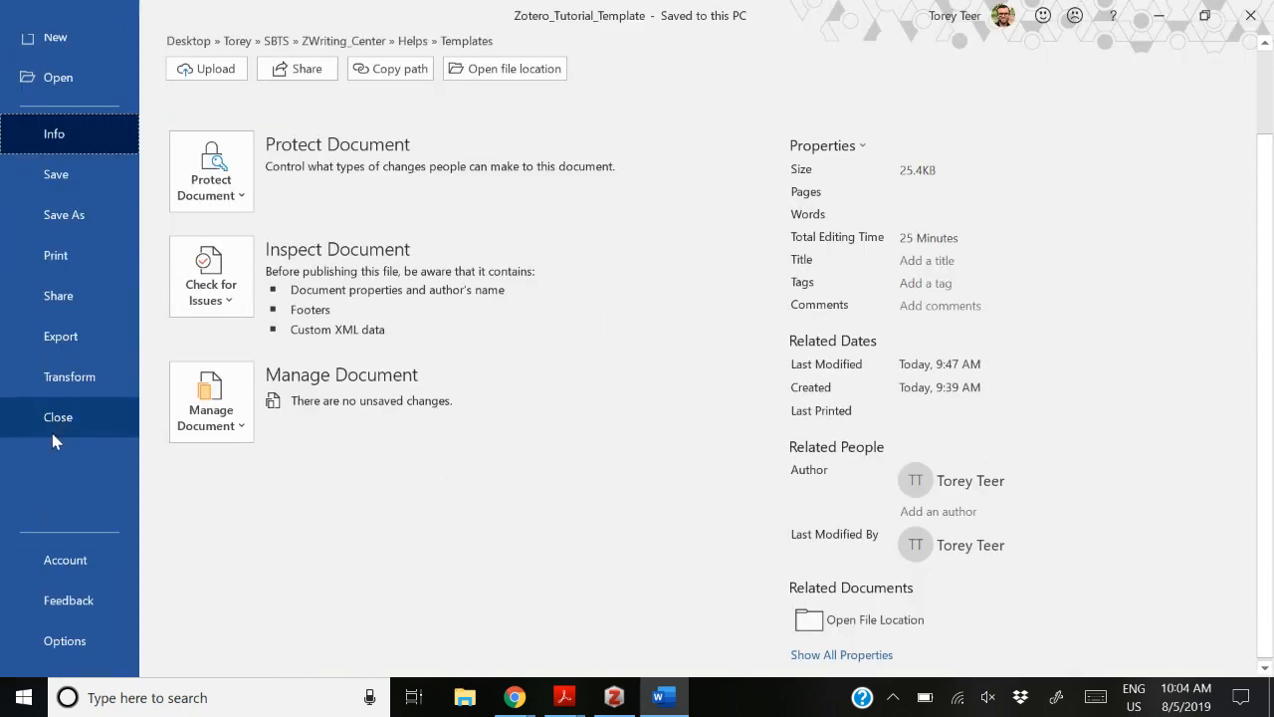
pyautogui.click(65, 641)
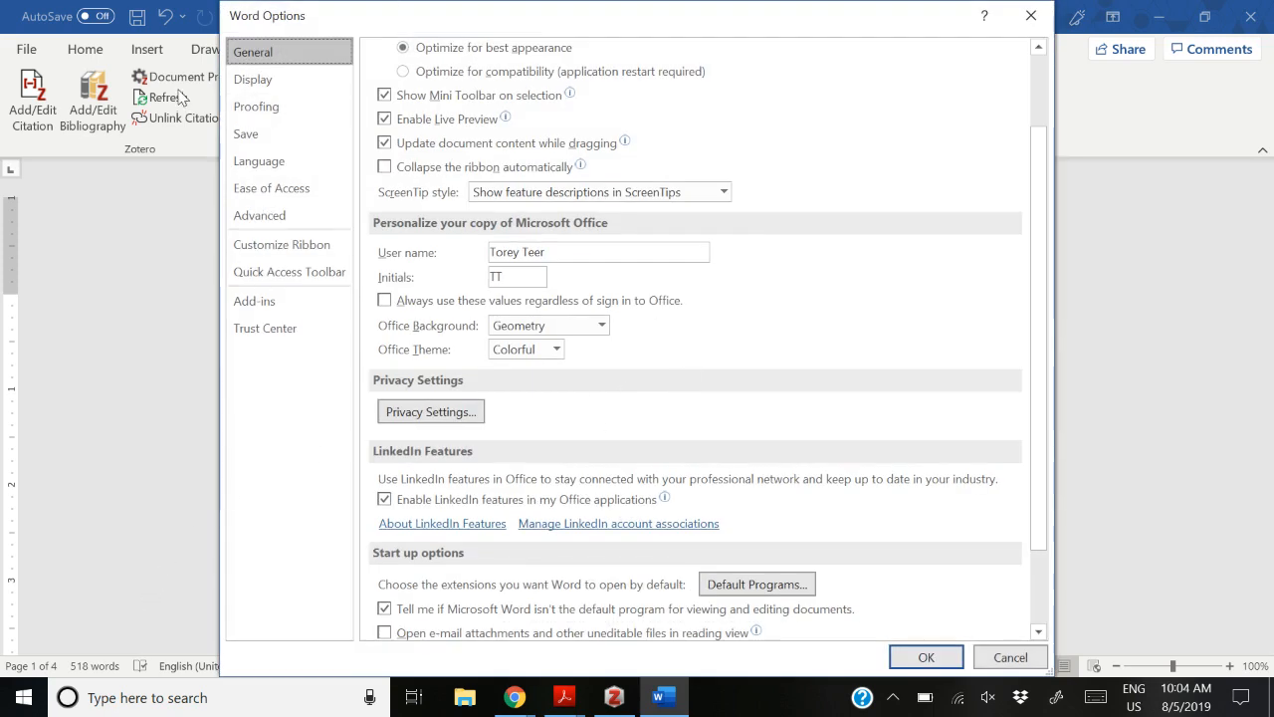
pyautogui.click(271, 309)
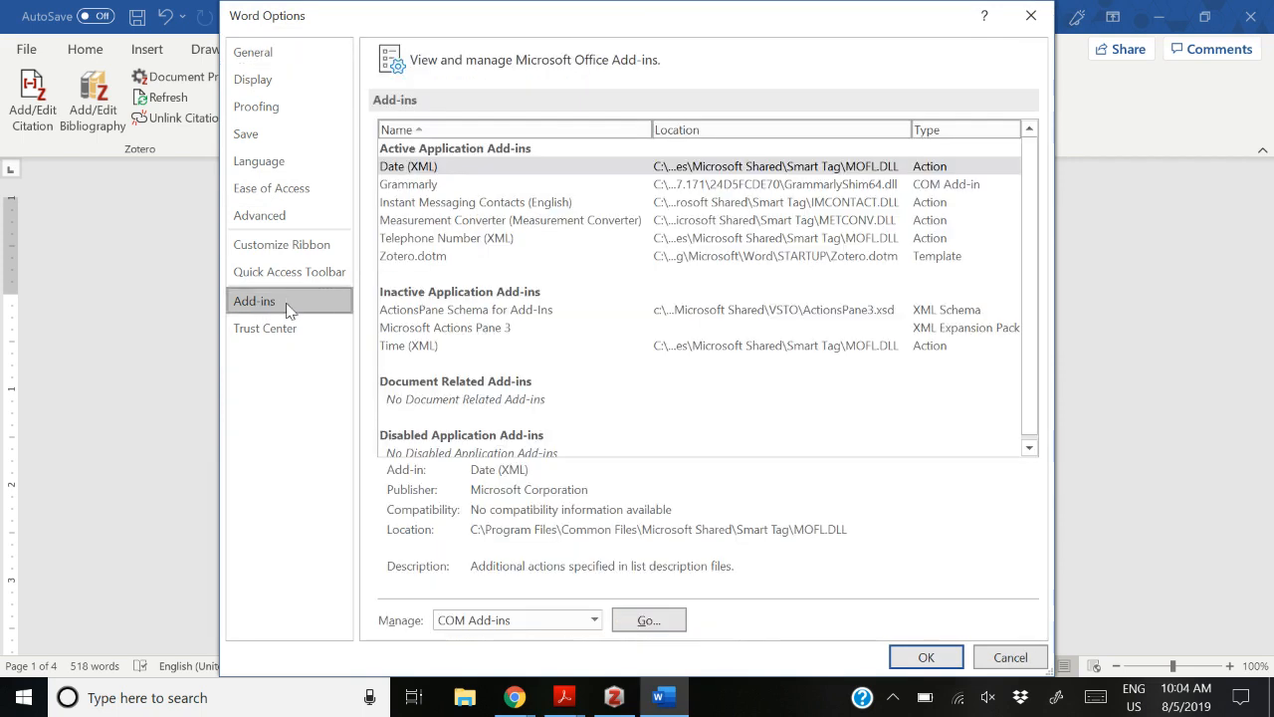
pyautogui.click(425, 258)
pyautogui.click(571, 622)
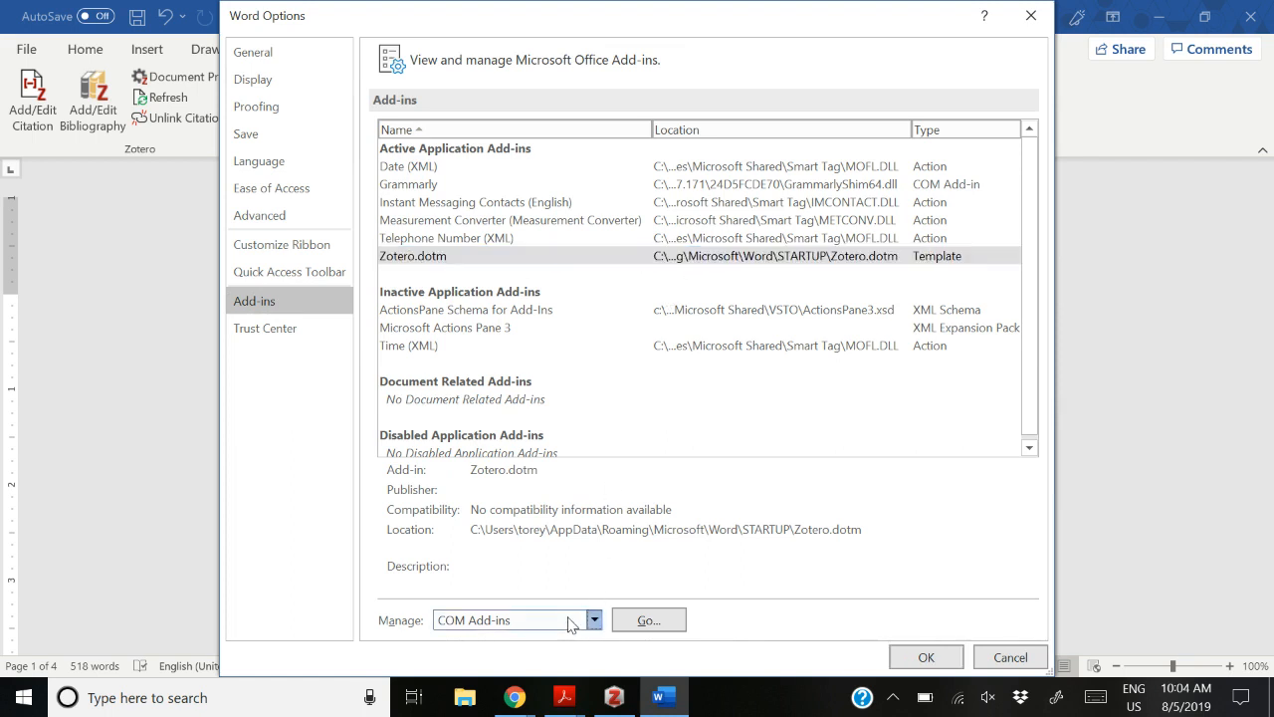
pyautogui.click(571, 623)
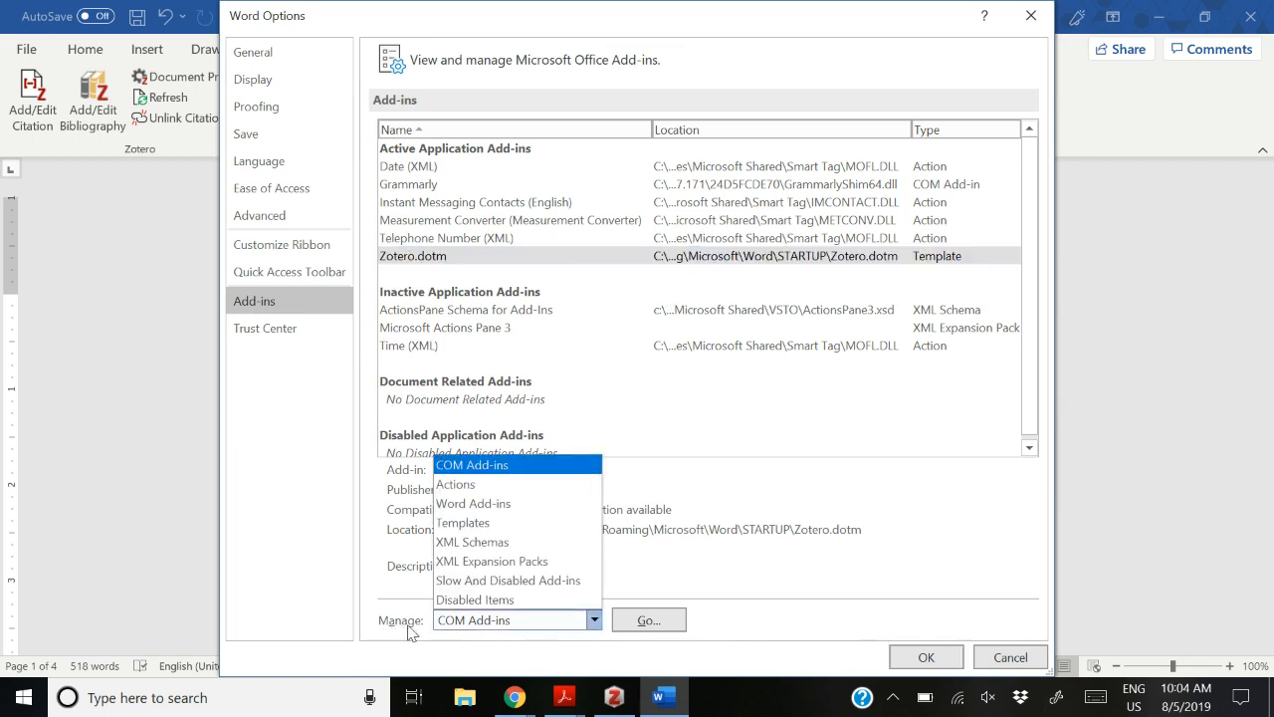
pyautogui.click(483, 505)
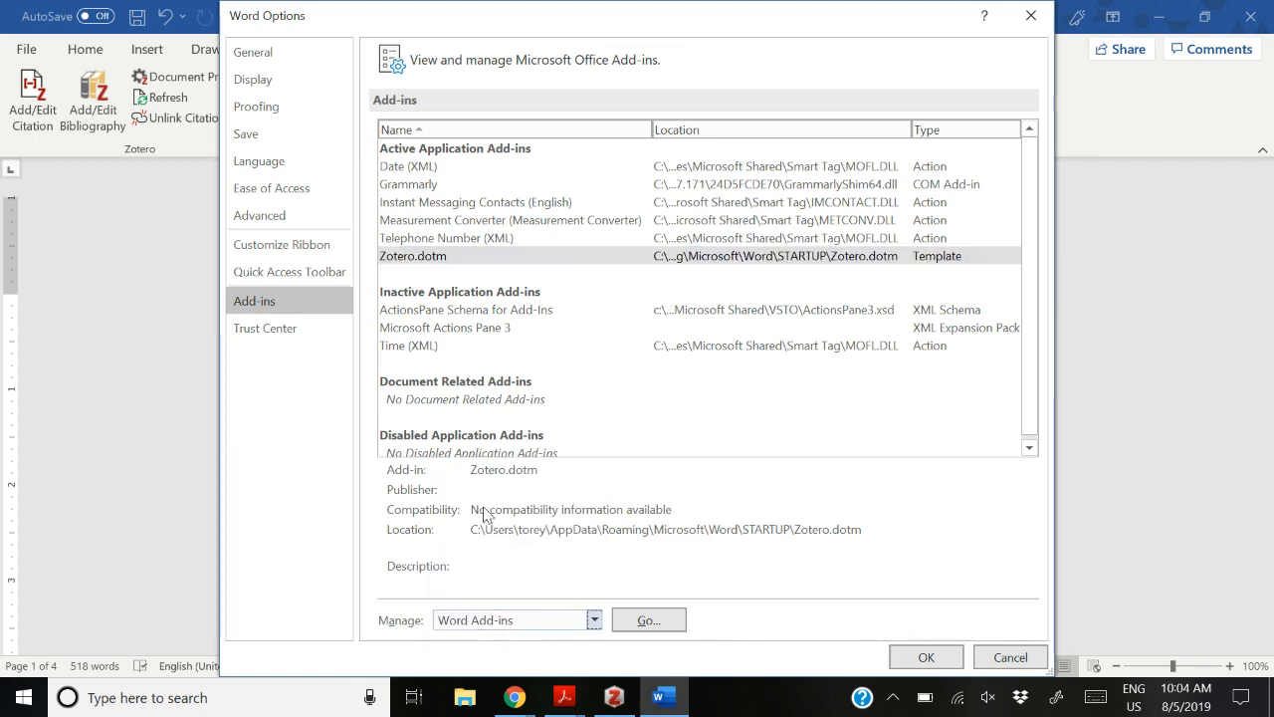
pyautogui.click(642, 620)
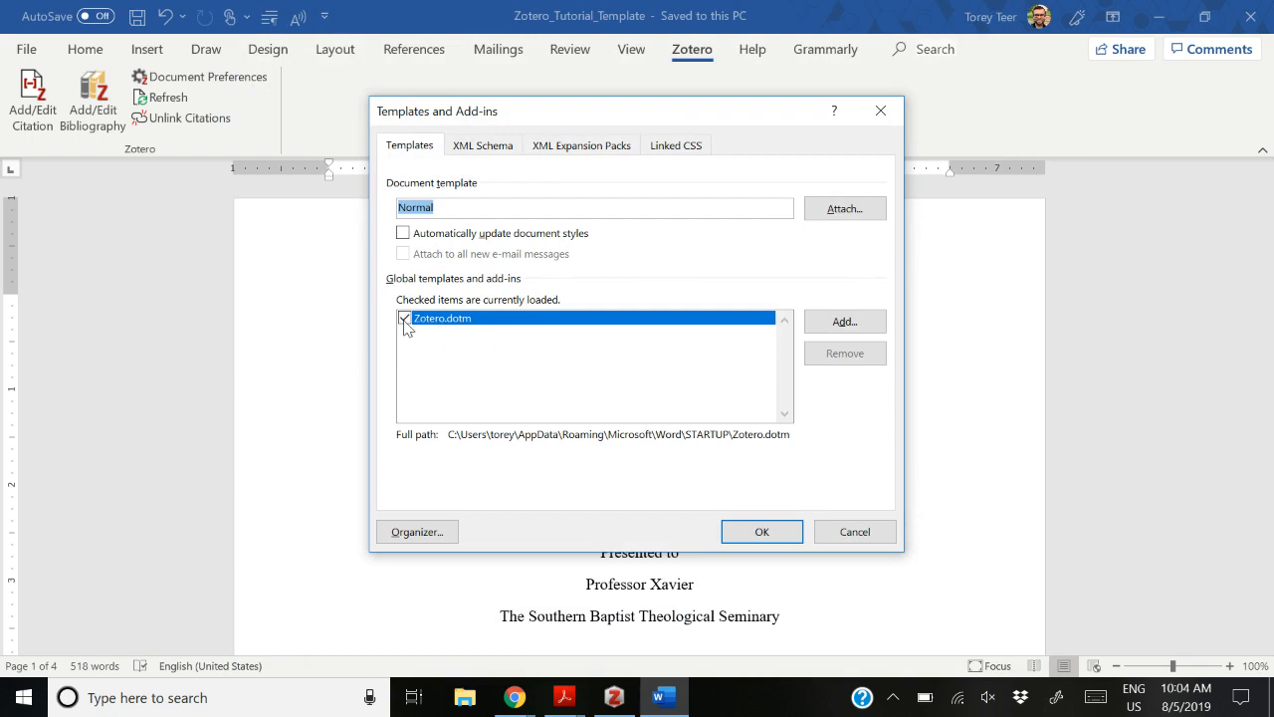
pyautogui.click(404, 319)
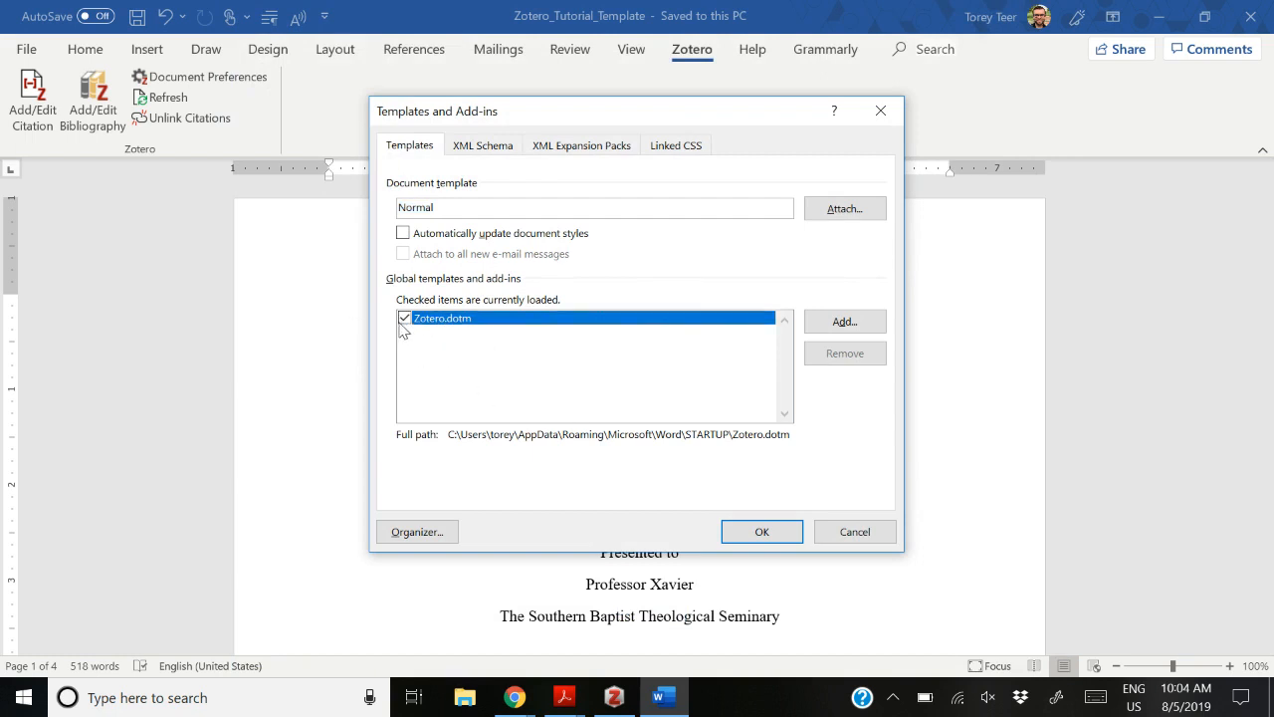
pyautogui.click(762, 531)
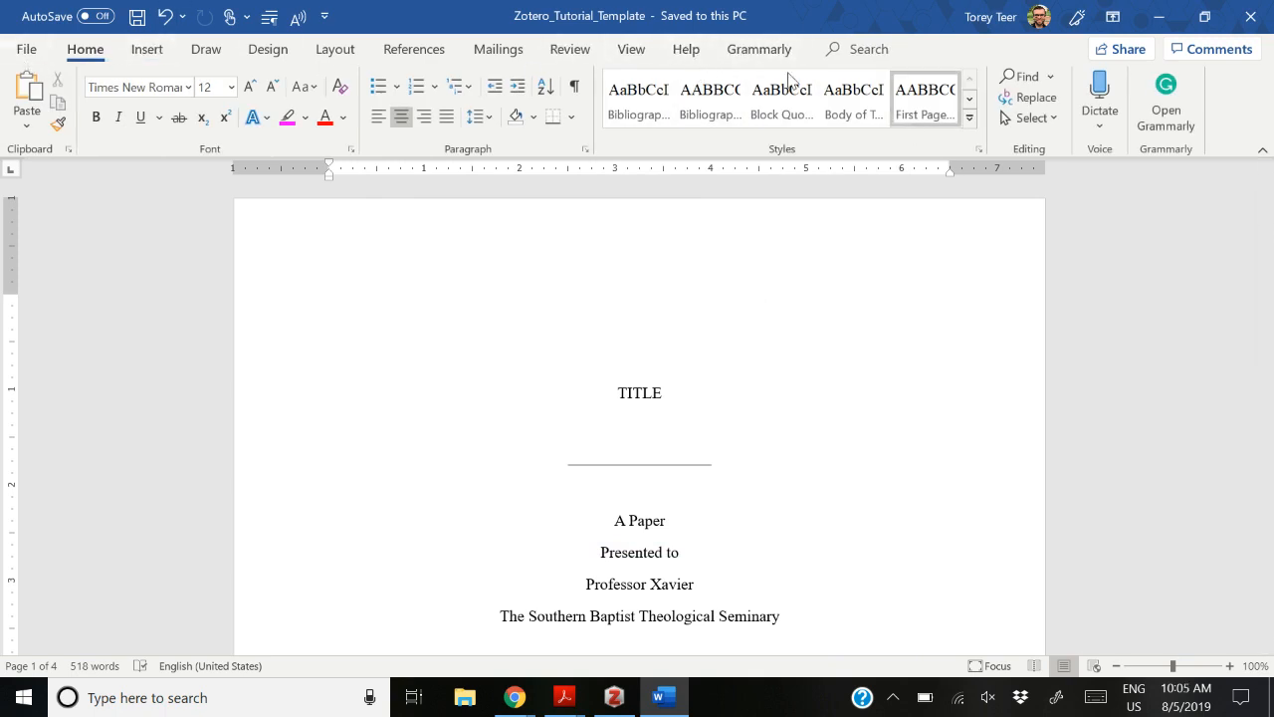
# Step: Enable the Zotero.dotm global template through the Word Add-ins management in Word's options
pyautogui.click(14, 57)
pyautogui.scroll(-2, 65, 478)
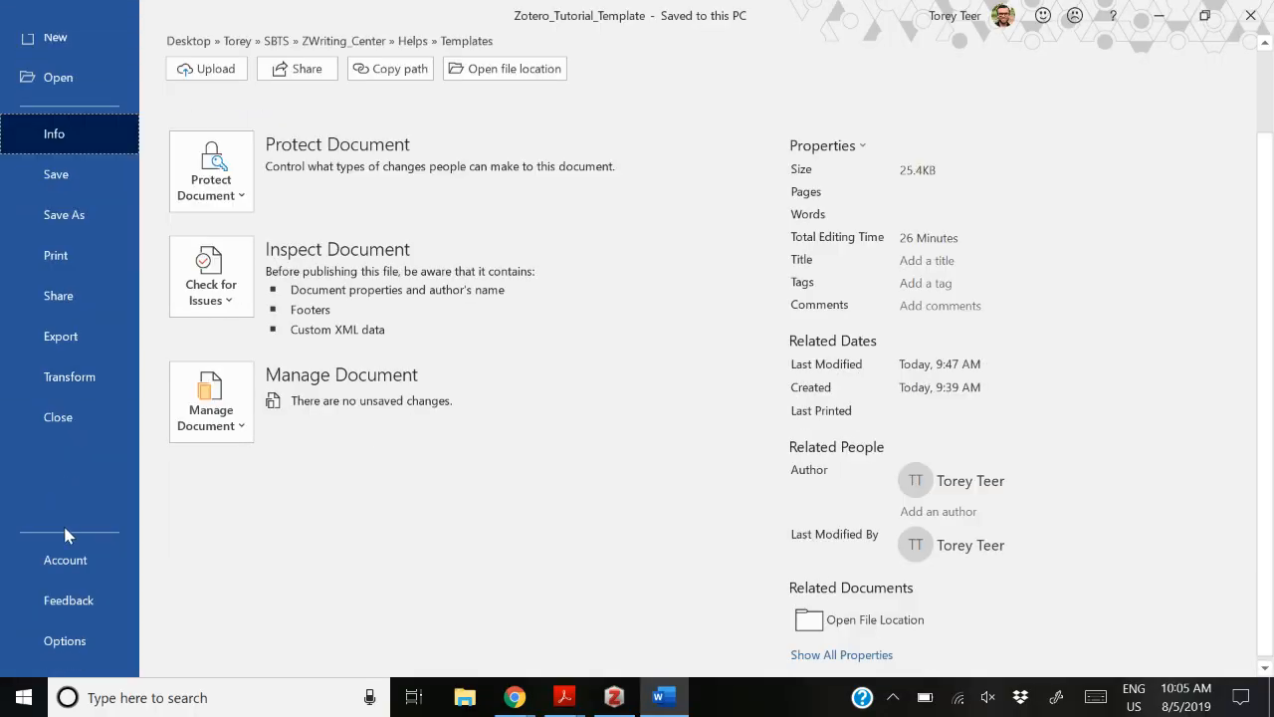
pyautogui.click(64, 640)
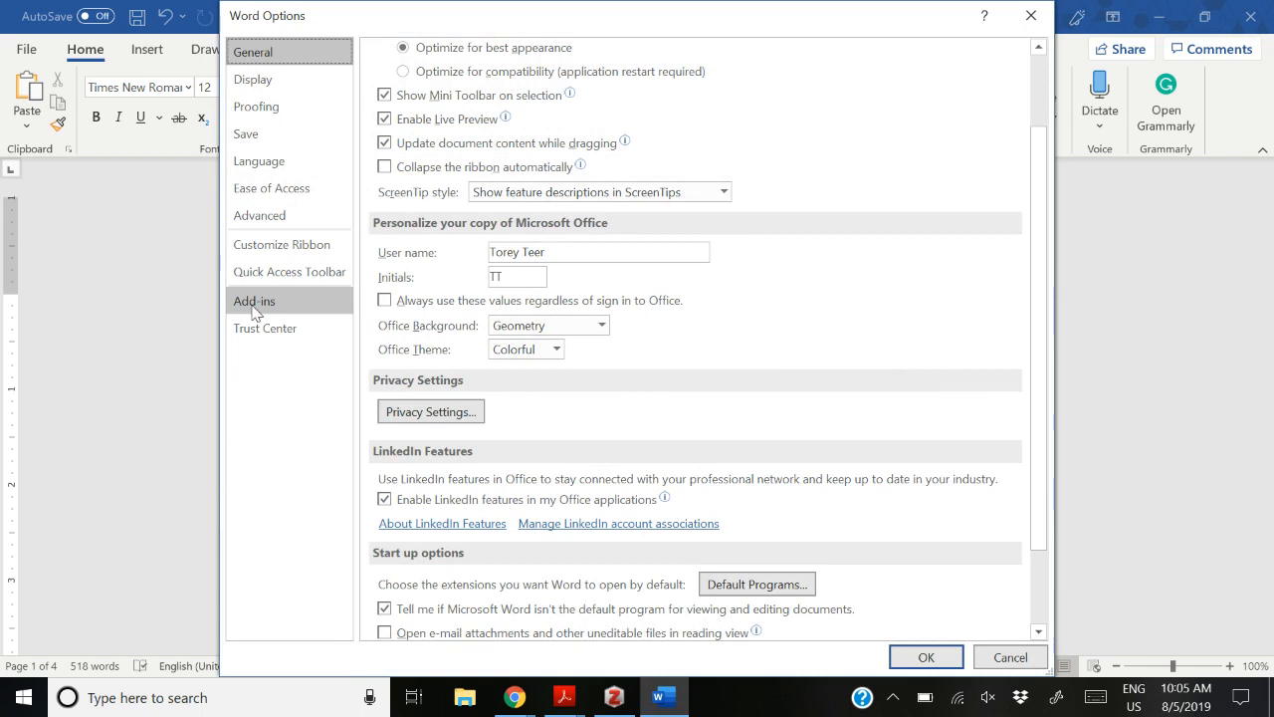
pyautogui.click(254, 302)
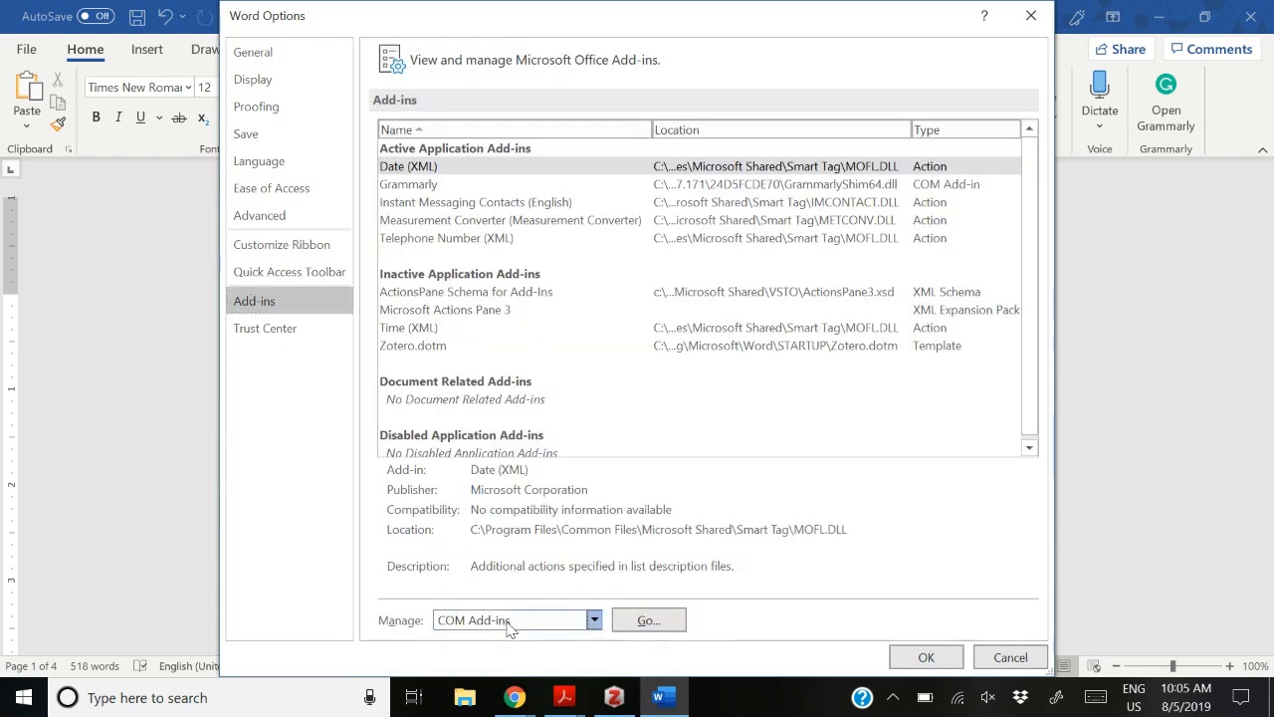
pyautogui.click(509, 620)
pyautogui.click(527, 506)
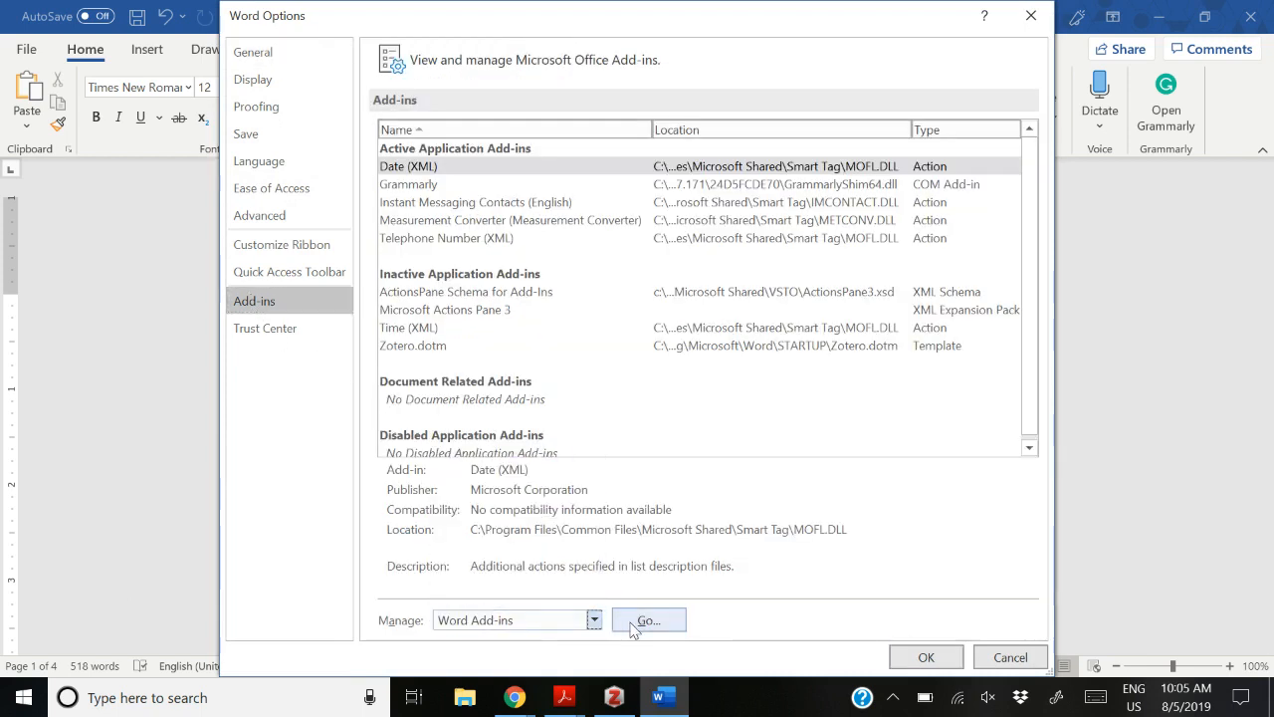
pyautogui.click(631, 623)
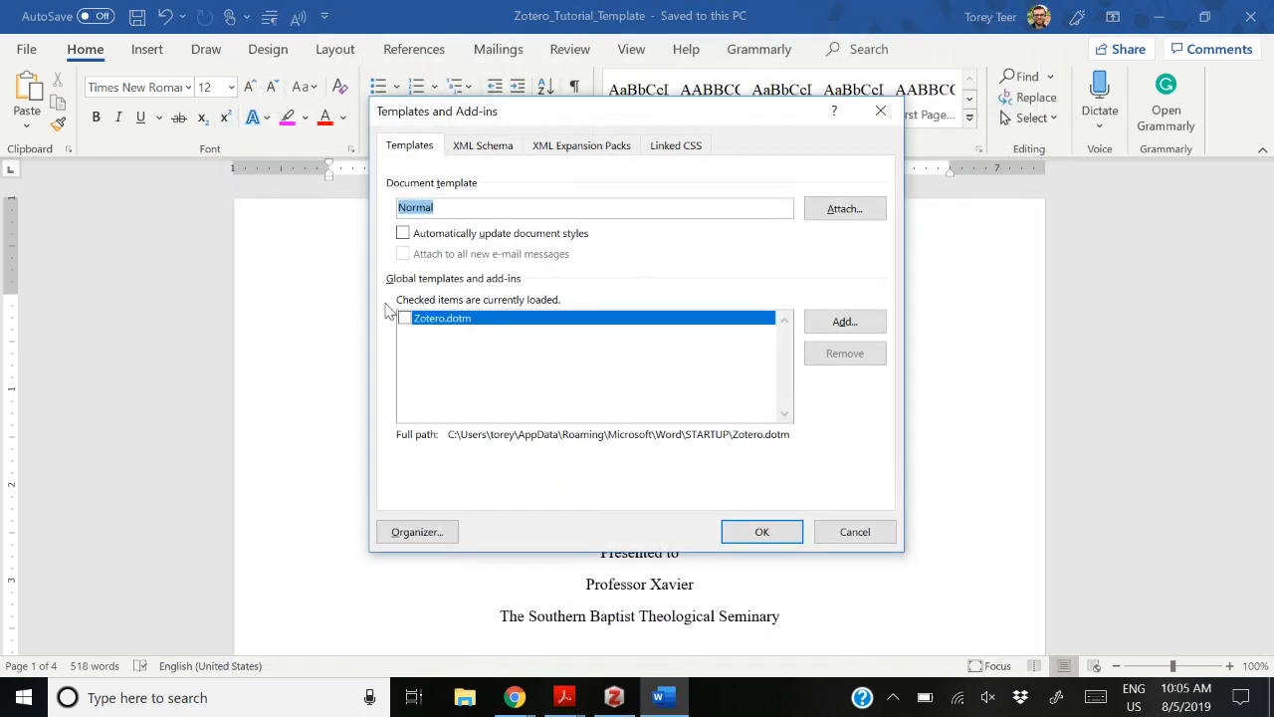
pyautogui.click(403, 319)
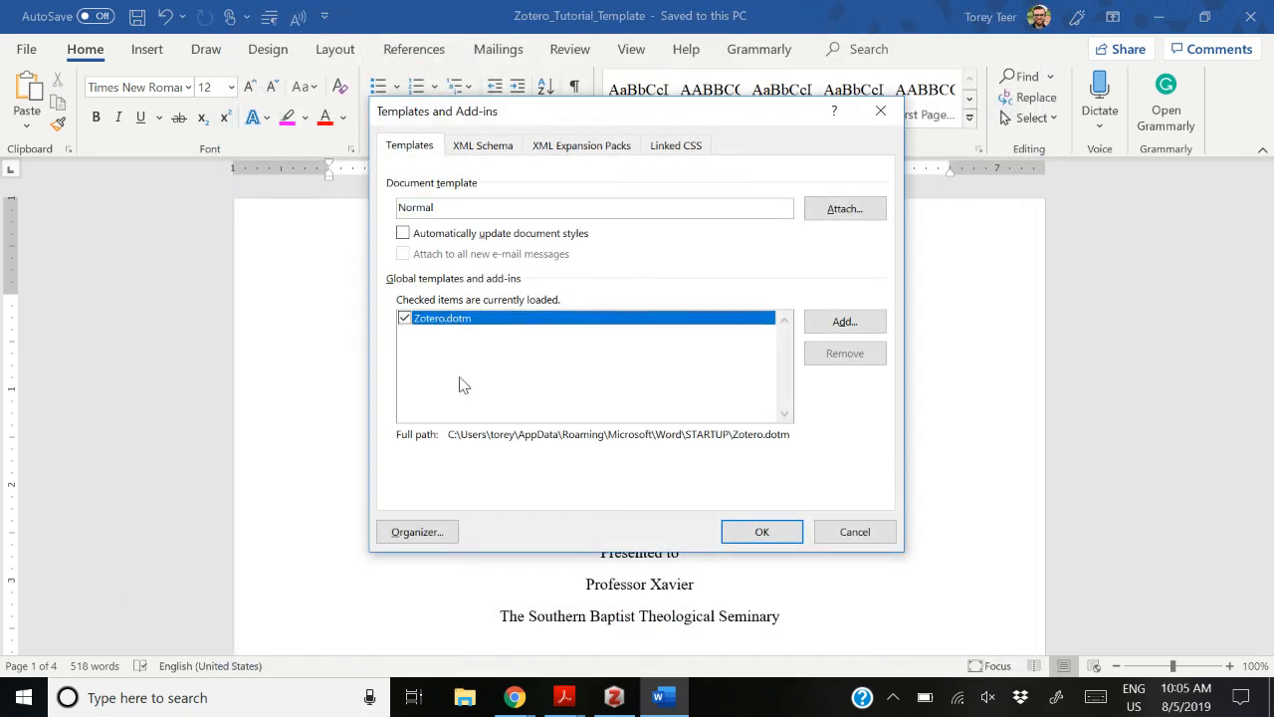
pyautogui.click(762, 532)
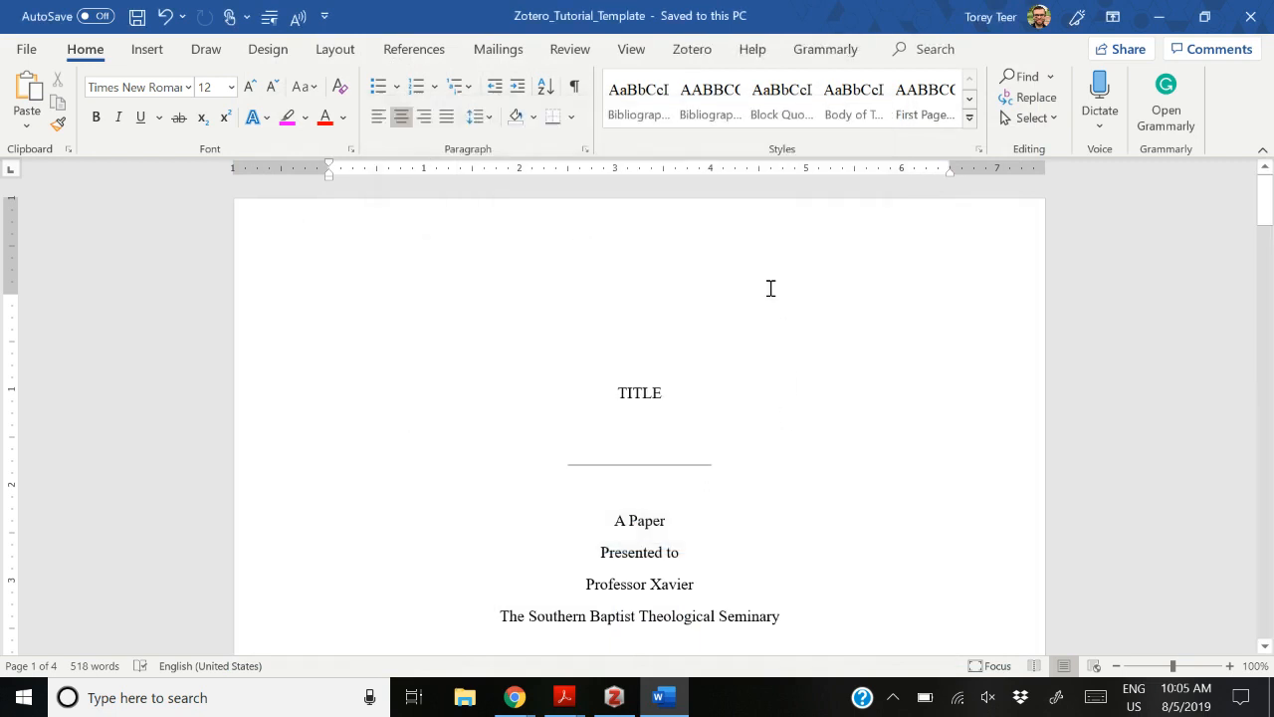
# Step: Display the Zotero commands in Word and look over the template's title page
pyautogui.click(691, 49)
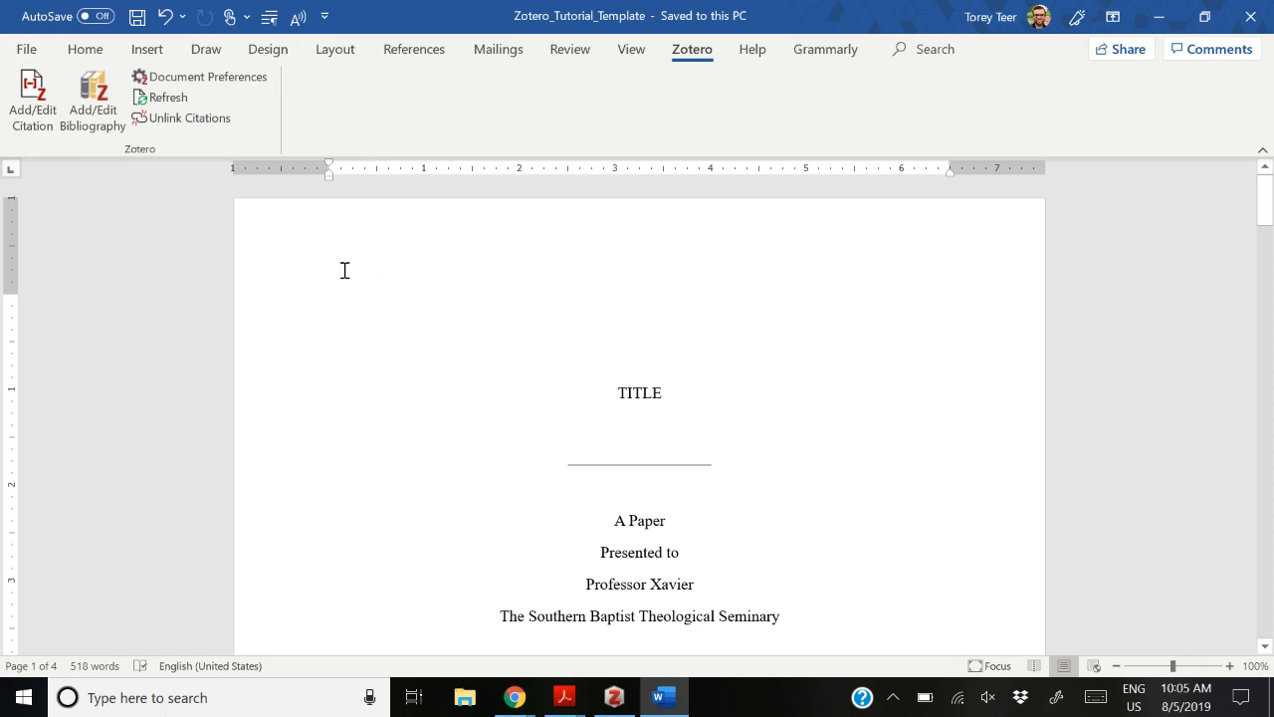
pyautogui.scroll(-10, 467, 314)
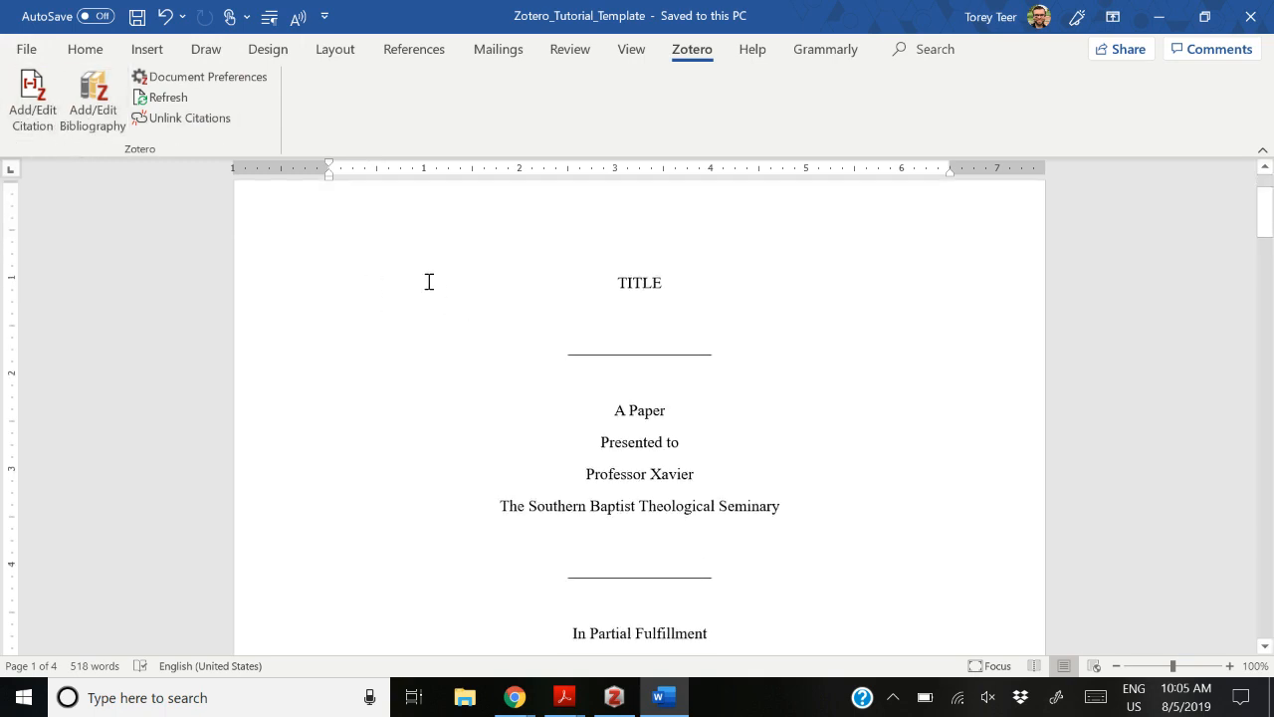
pyautogui.scroll(8, 577, 376)
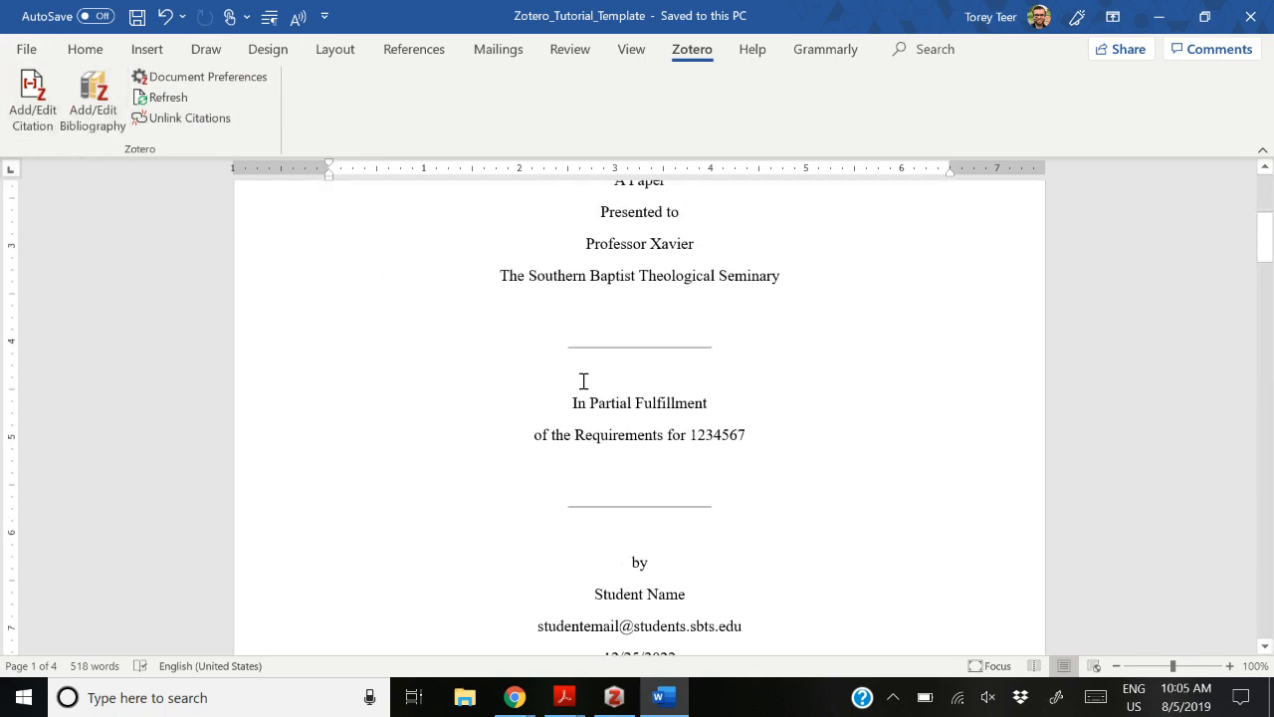
# Step: Look through the paper template's title page, body sections, footnote area and bibliography page
pyautogui.scroll(-8, 602, 377)
pyautogui.scroll(-8, 603, 377)
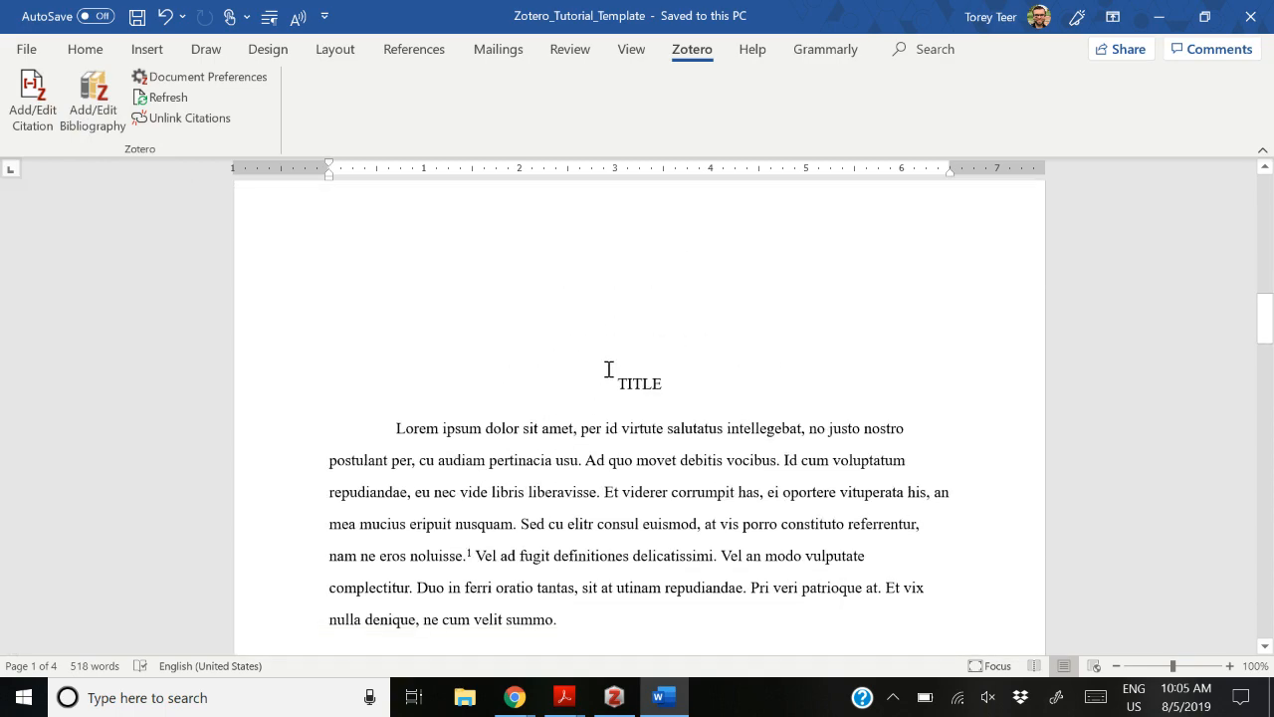
pyautogui.scroll(4, 598, 378)
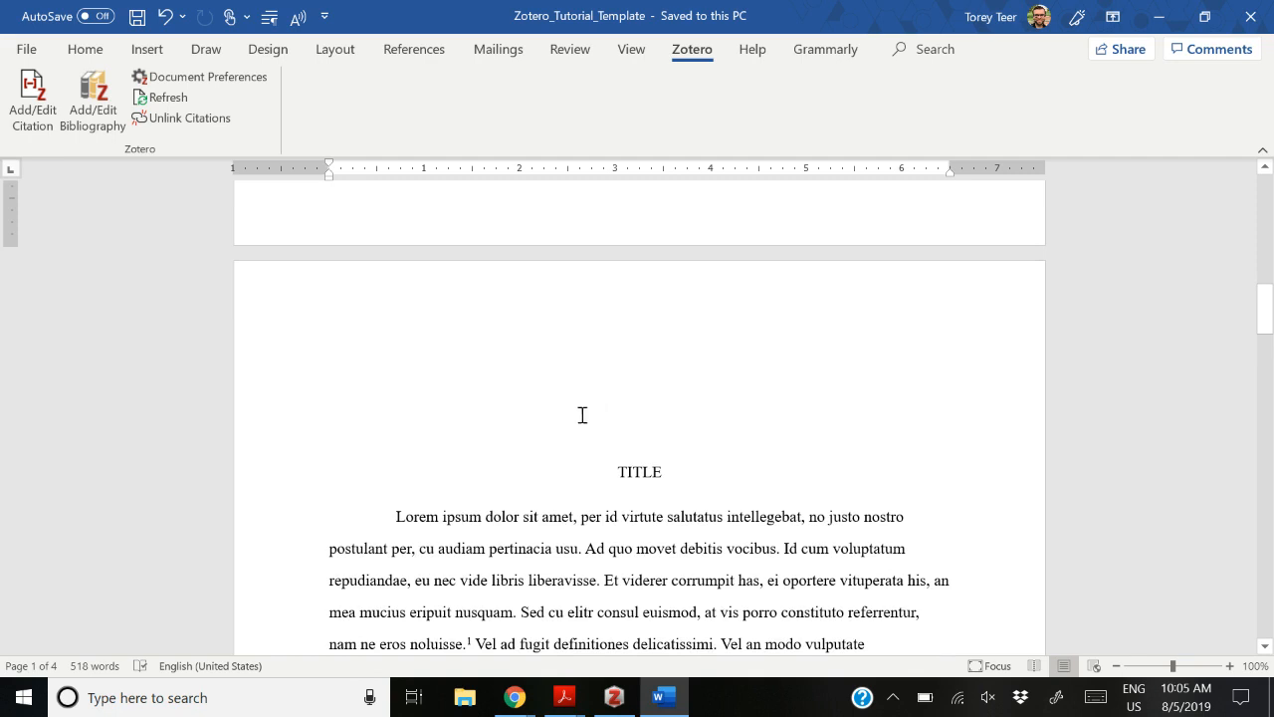
pyautogui.scroll(-2, 597, 418)
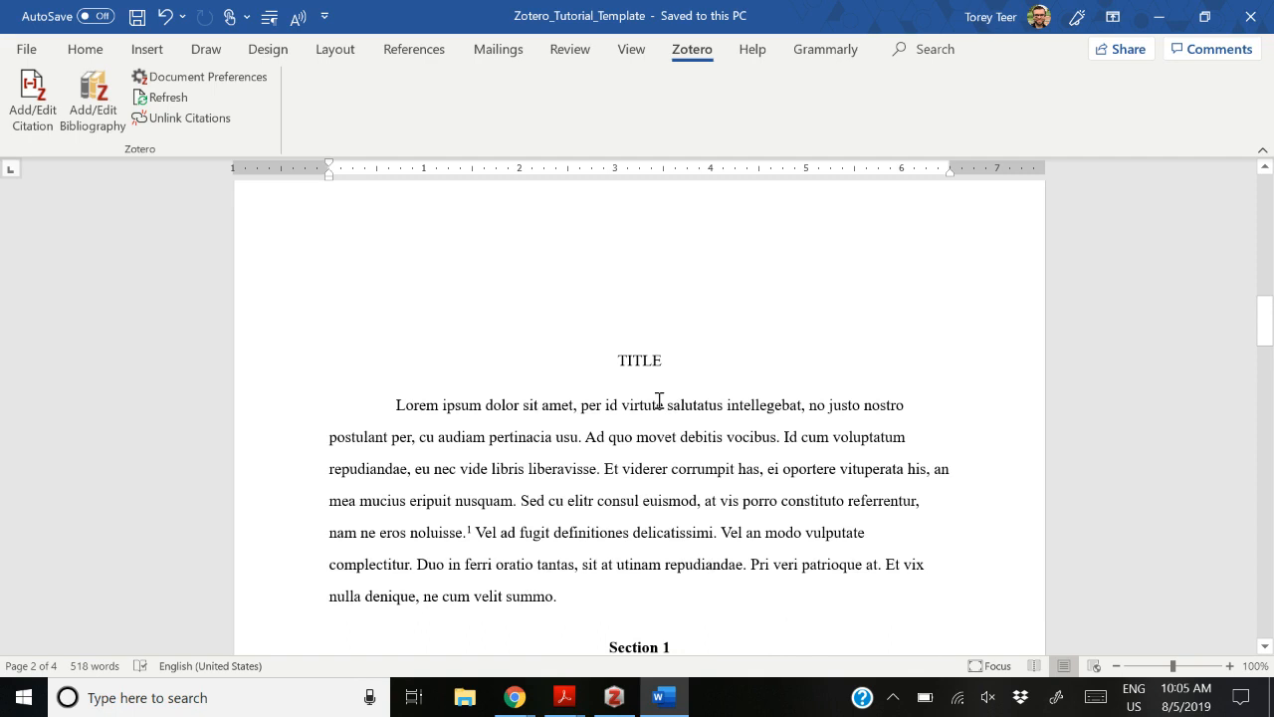
pyautogui.scroll(2, 667, 406)
pyautogui.scroll(-2, 662, 398)
pyautogui.scroll(-6, 632, 411)
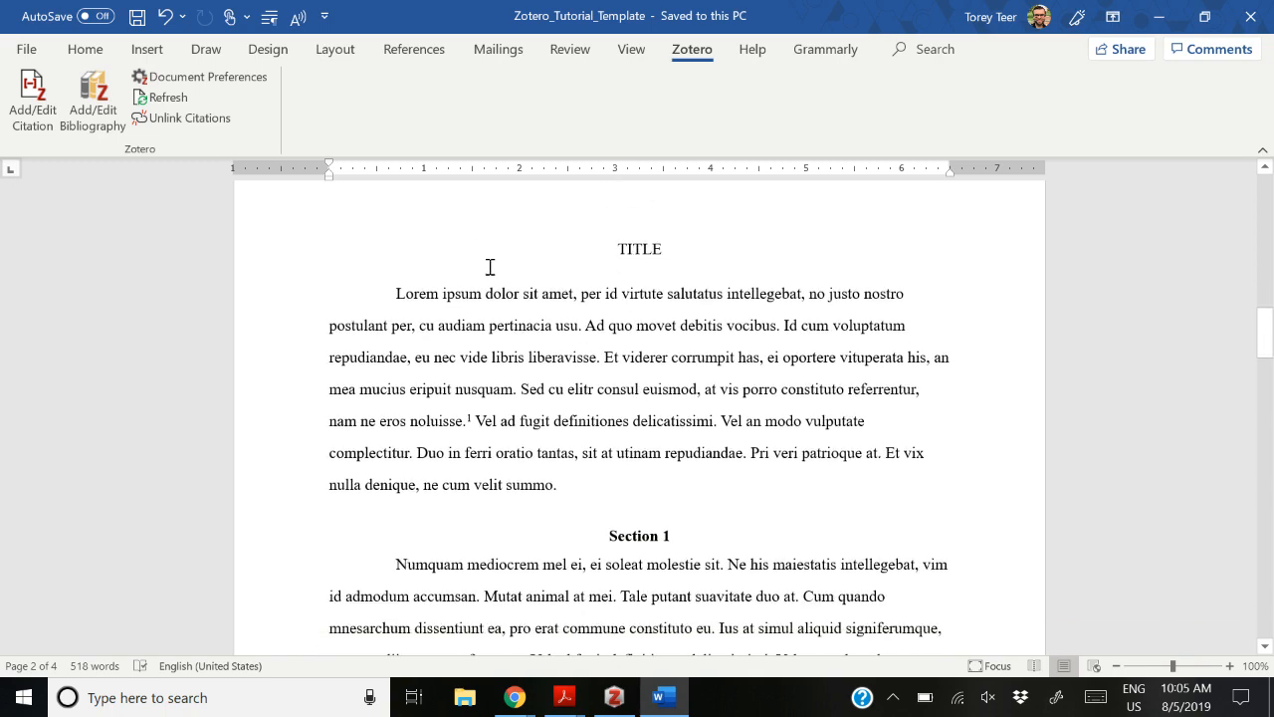
pyautogui.scroll(-2, 637, 295)
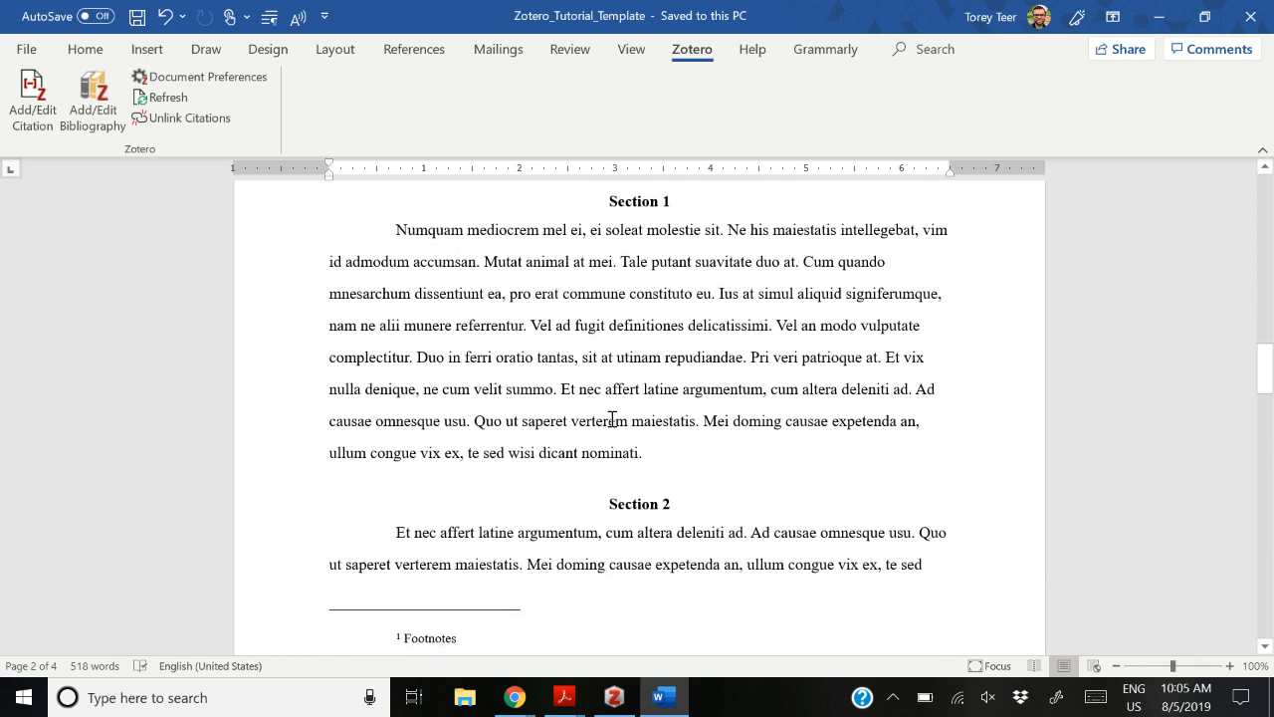
pyautogui.scroll(-4, 637, 396)
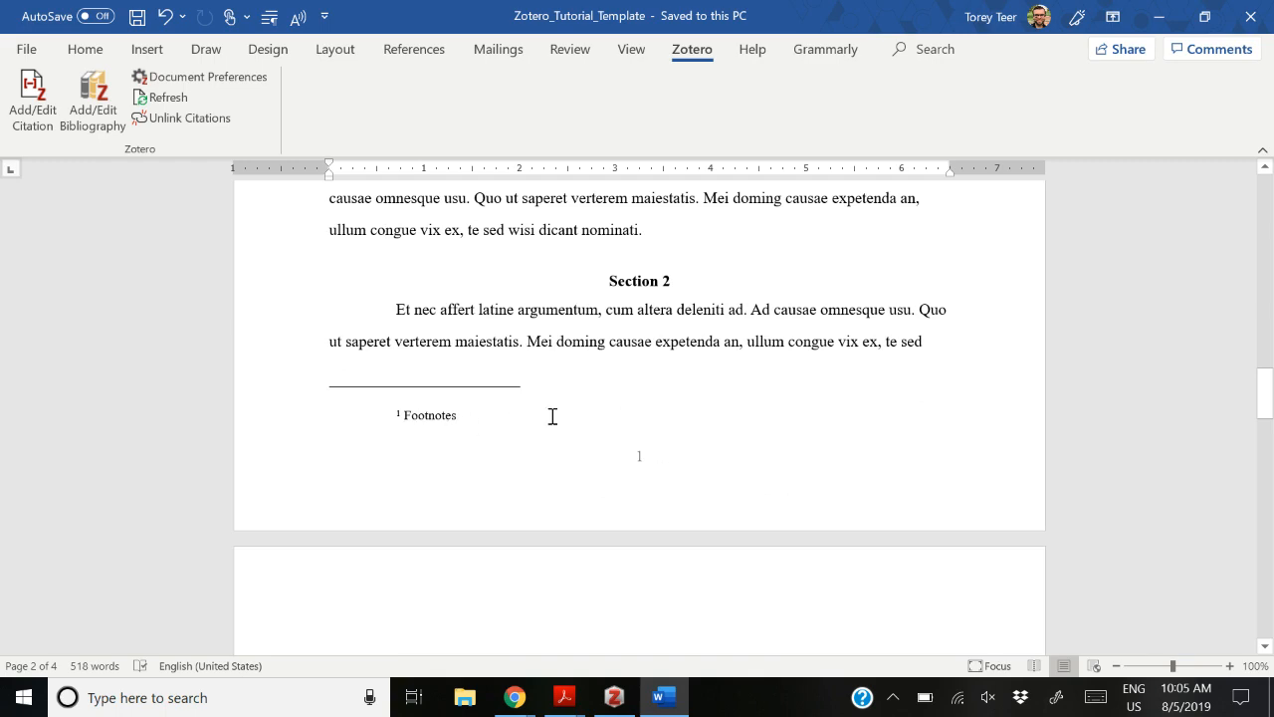
pyautogui.scroll(-15, 438, 421)
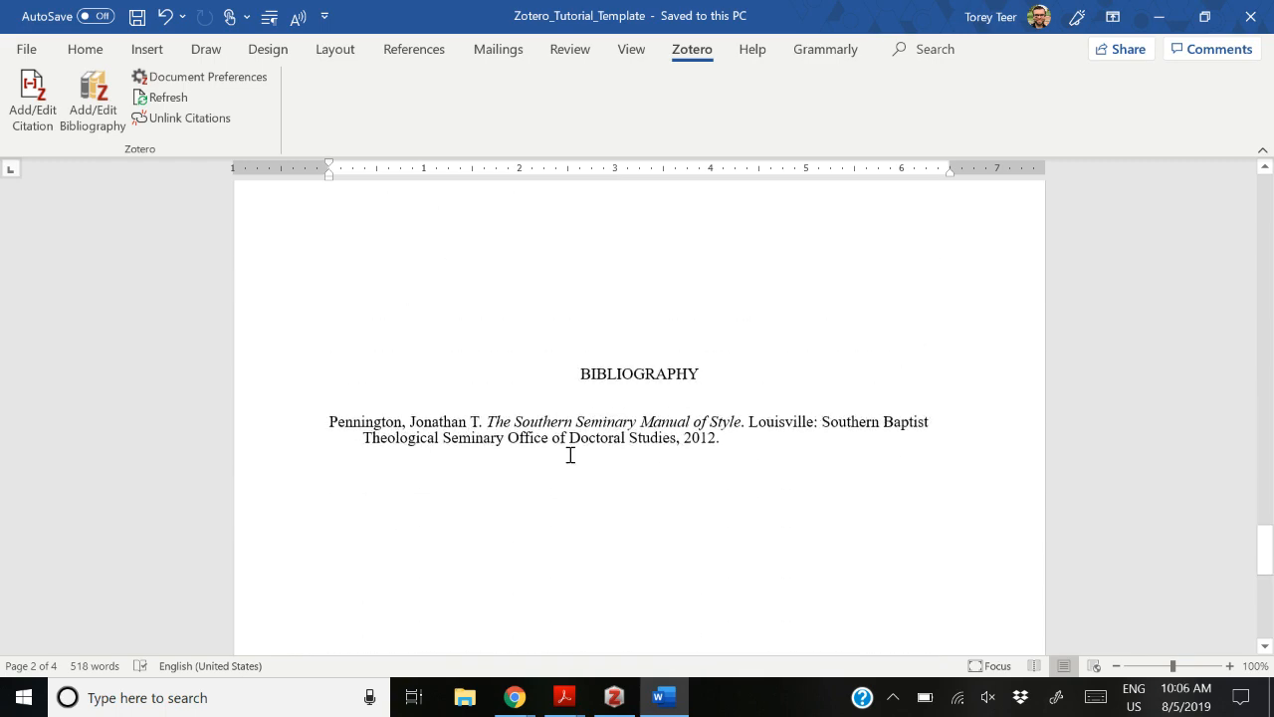
pyautogui.scroll(-2, 367, 455)
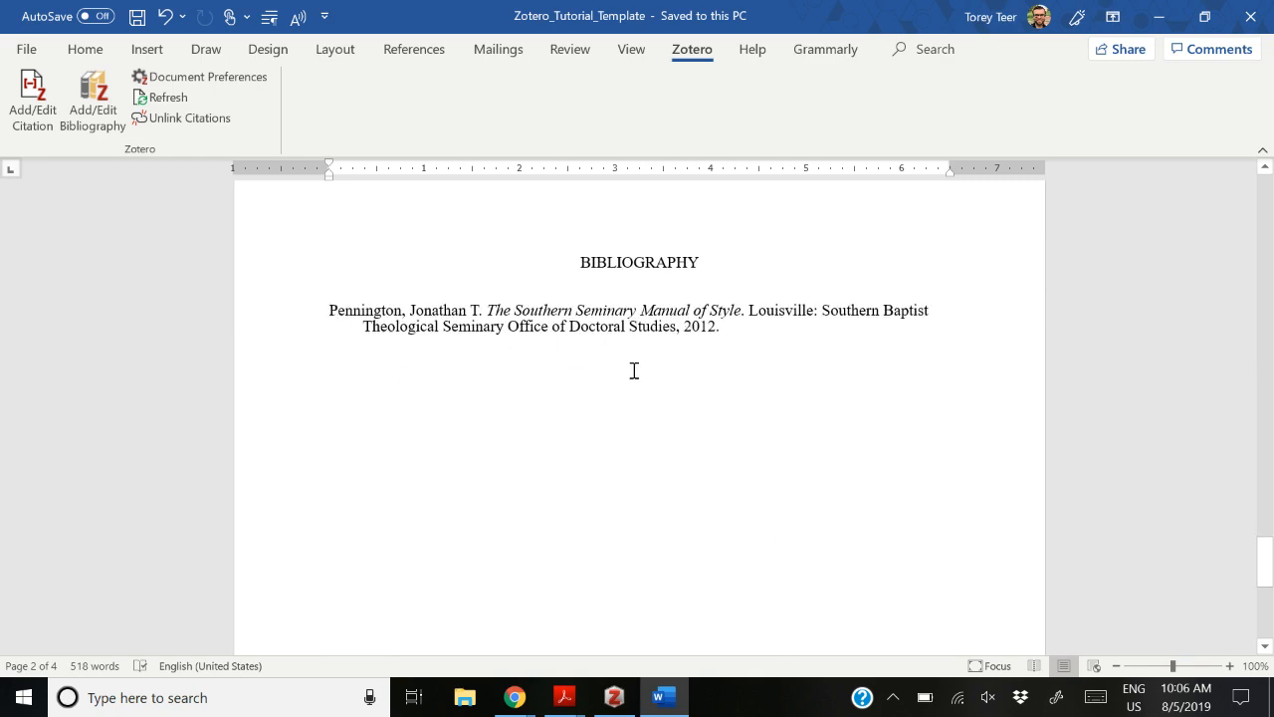
pyautogui.scroll(4, 697, 428)
pyautogui.scroll(15, 719, 521)
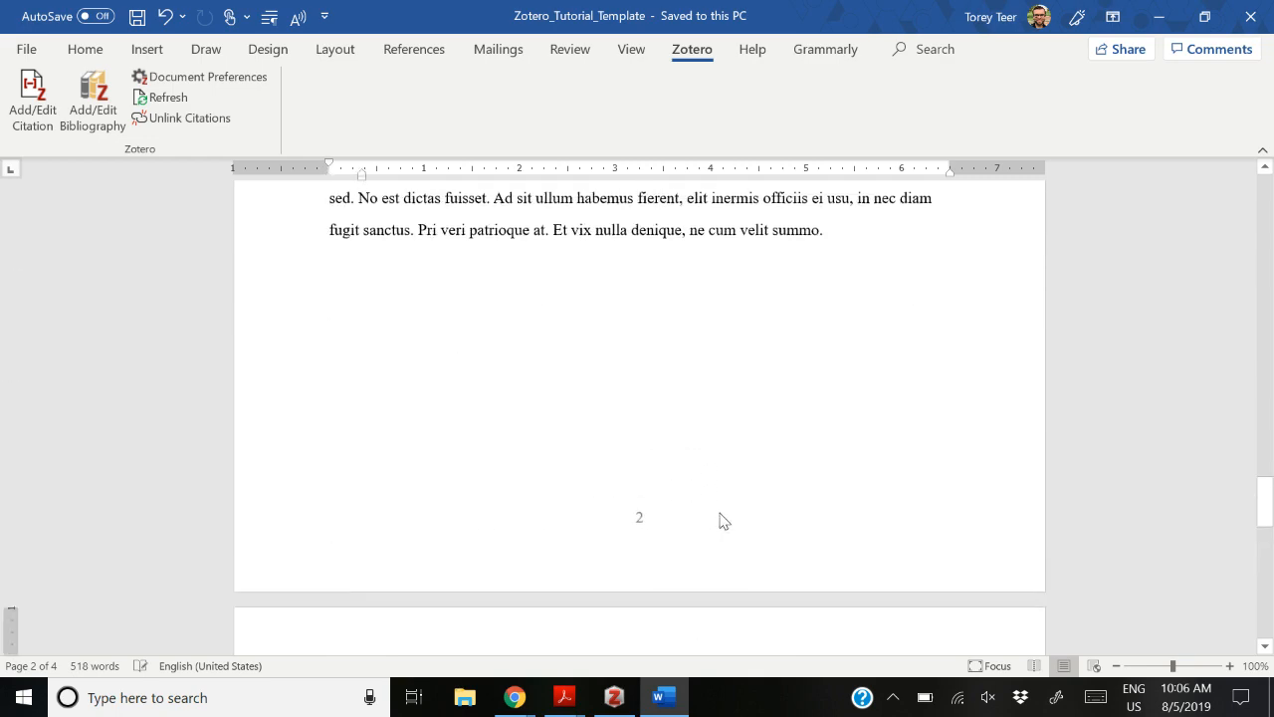
pyautogui.scroll(8, 676, 474)
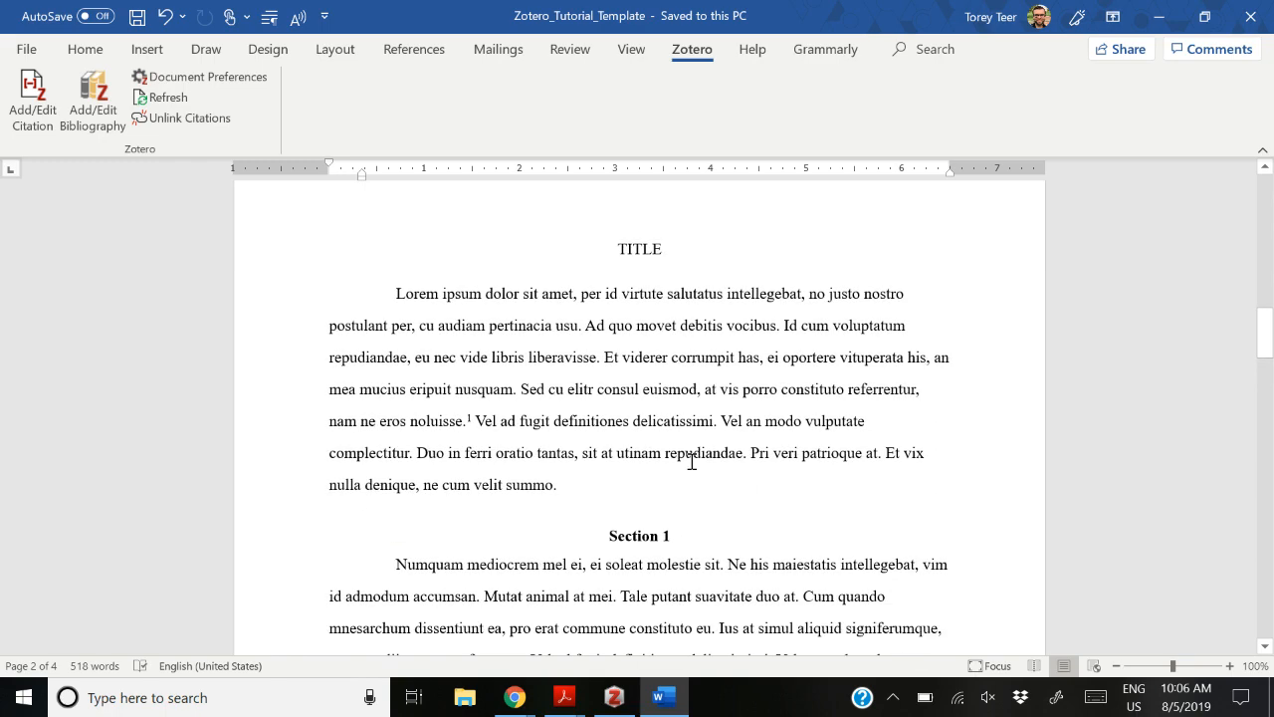
# Step: Switch to From-Topic-to-Thesis.pdf in Adobe Acrobat Reader and examine the book's cover and copyright page
pyautogui.hotkey('alt', 'Tab')
pyautogui.hotkey('alt', 'Tab')
pyautogui.hotkey('alt', 'Tab')
pyautogui.hotkey('alt', 'Tab')
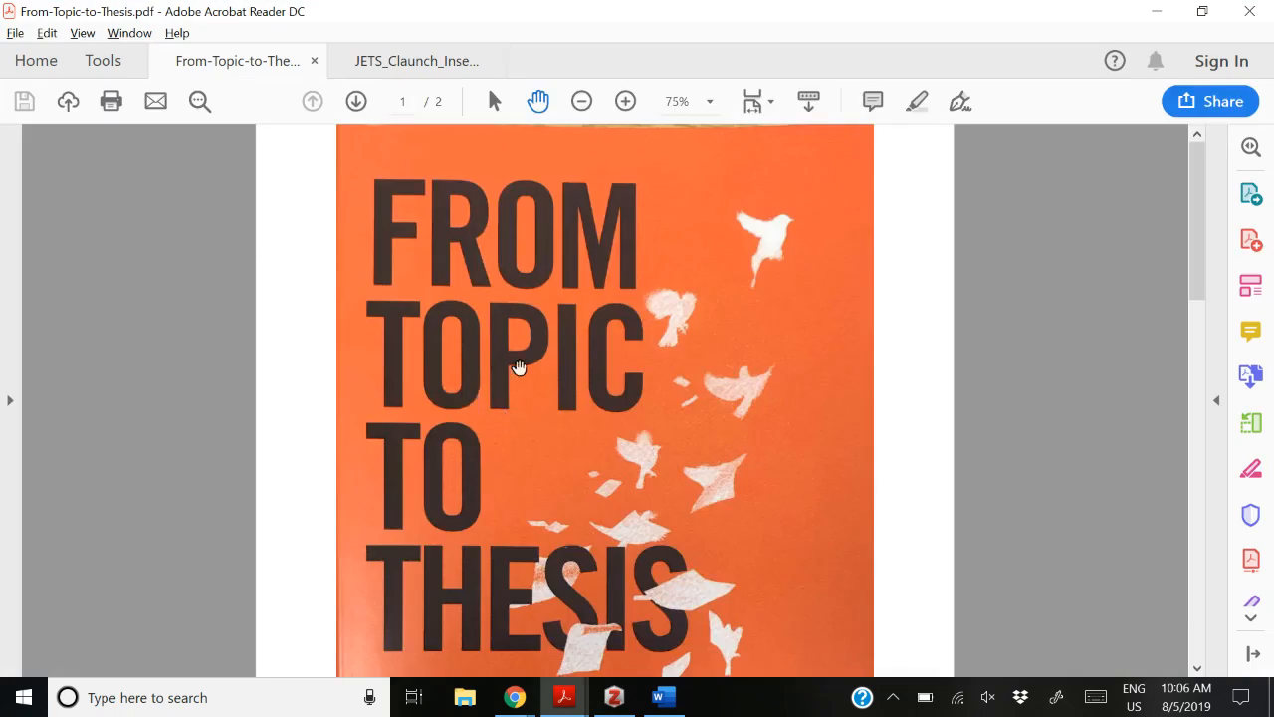
pyautogui.scroll(-2, 564, 395)
pyautogui.scroll(-7, 563, 394)
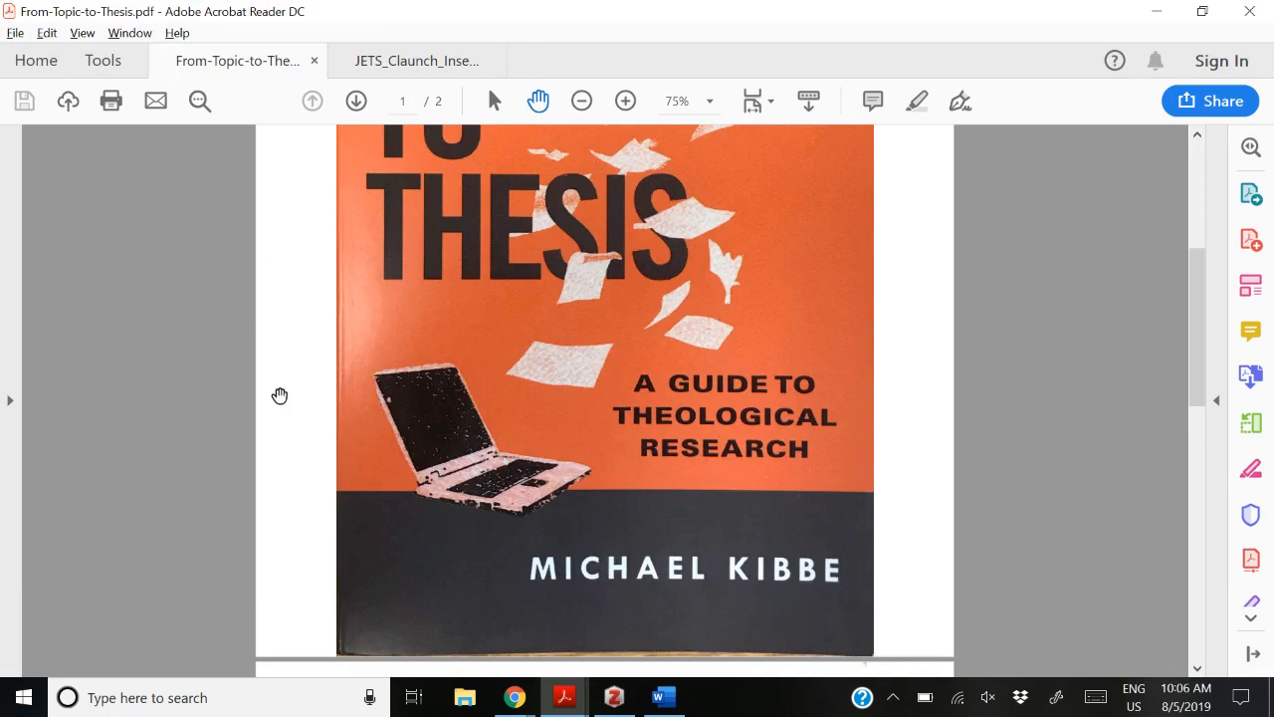
pyautogui.scroll(-8, 427, 387)
pyautogui.scroll(-5, 455, 358)
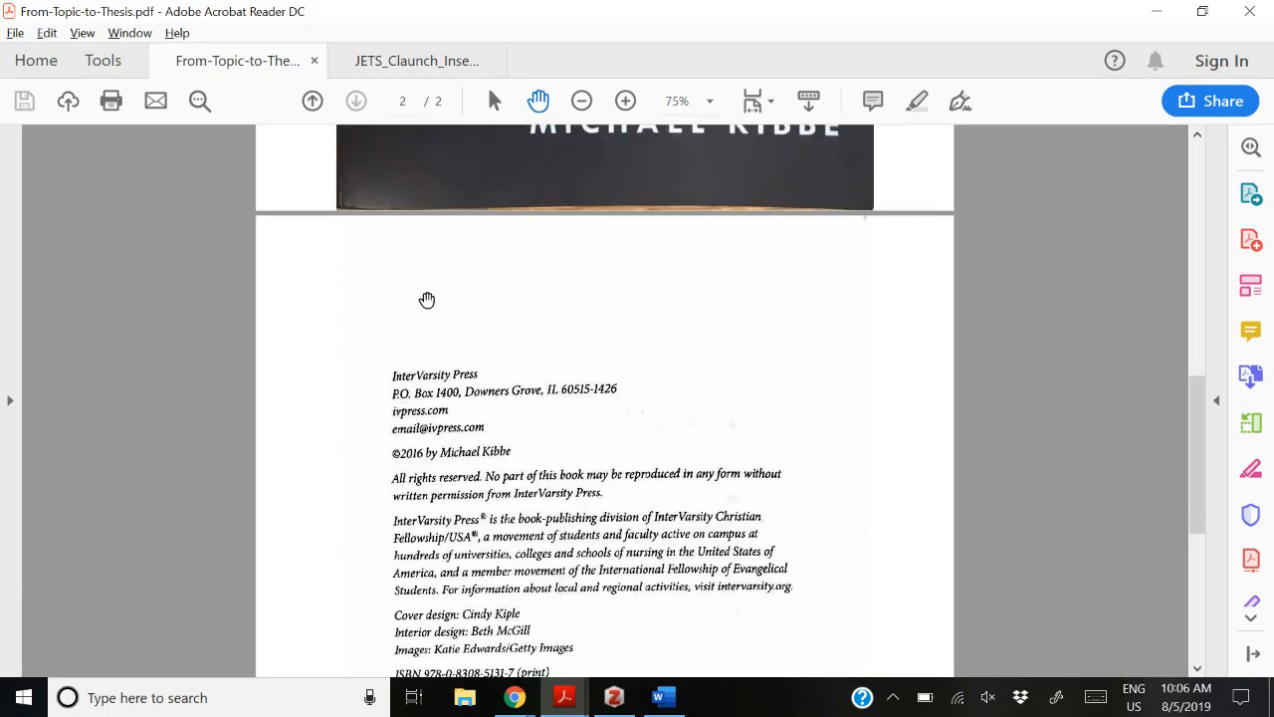
pyautogui.scroll(-3, 527, 420)
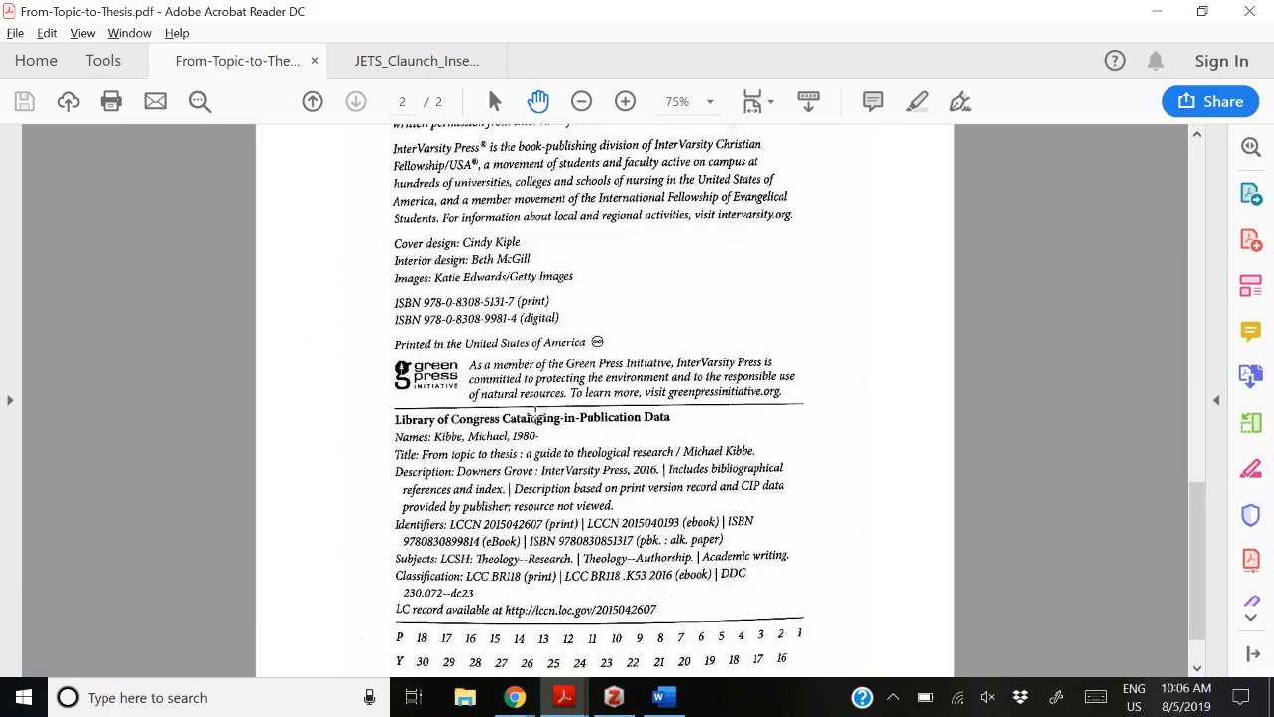
pyautogui.scroll(3, 537, 413)
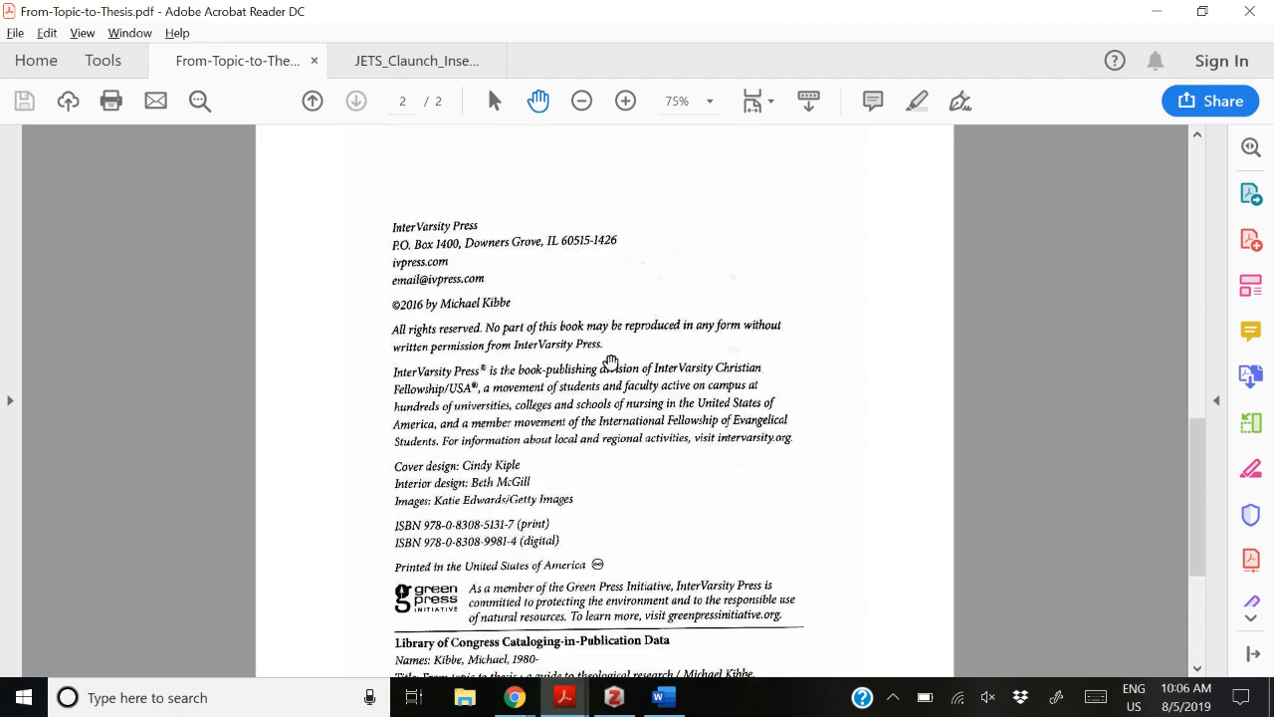
pyautogui.scroll(20, 605, 361)
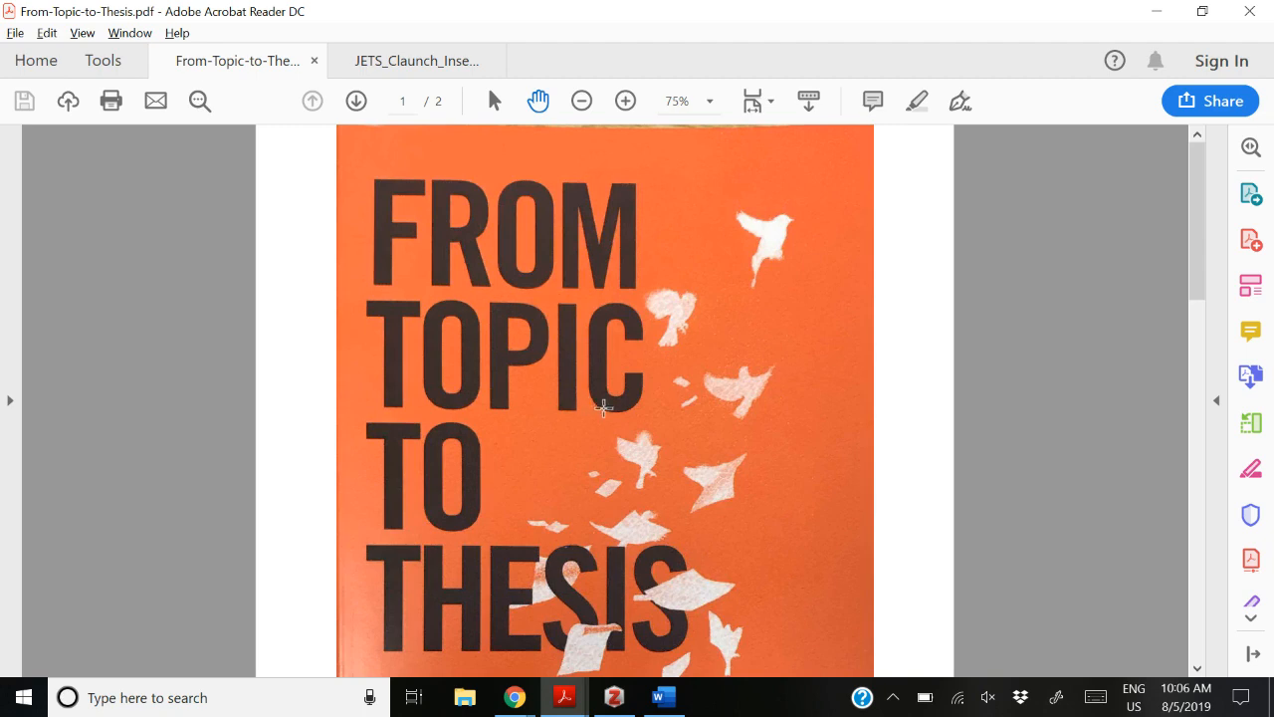
# Step: Review the book's title, subtitle and author on the cover and the publisher details on the second page again
pyautogui.scroll(-3, 609, 409)
pyautogui.scroll(-2, 614, 411)
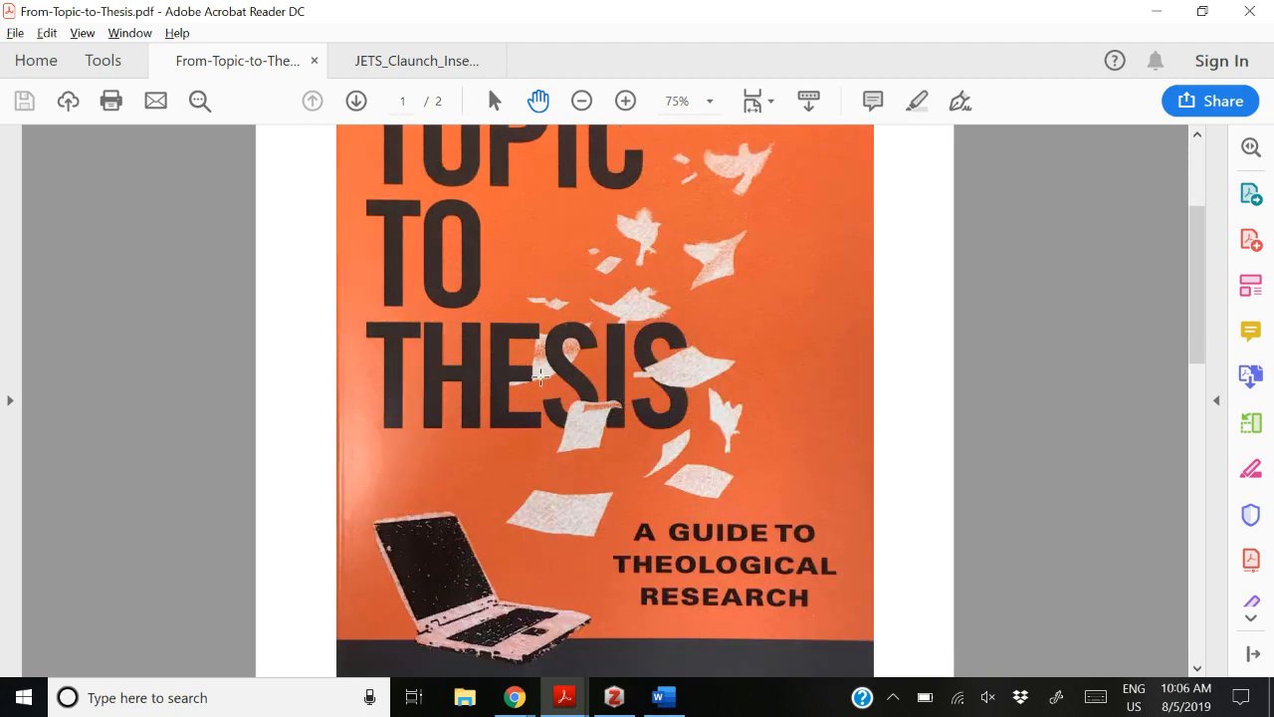
pyautogui.scroll(2, 548, 372)
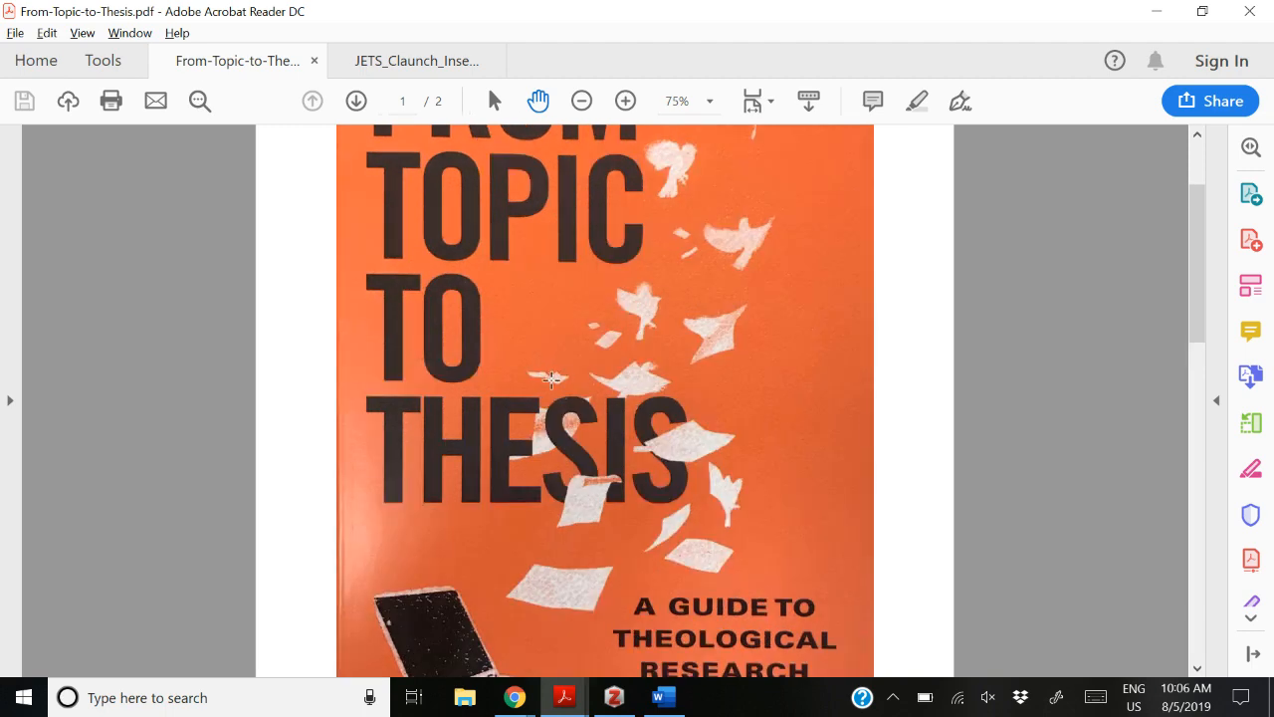
pyautogui.scroll(-2, 552, 378)
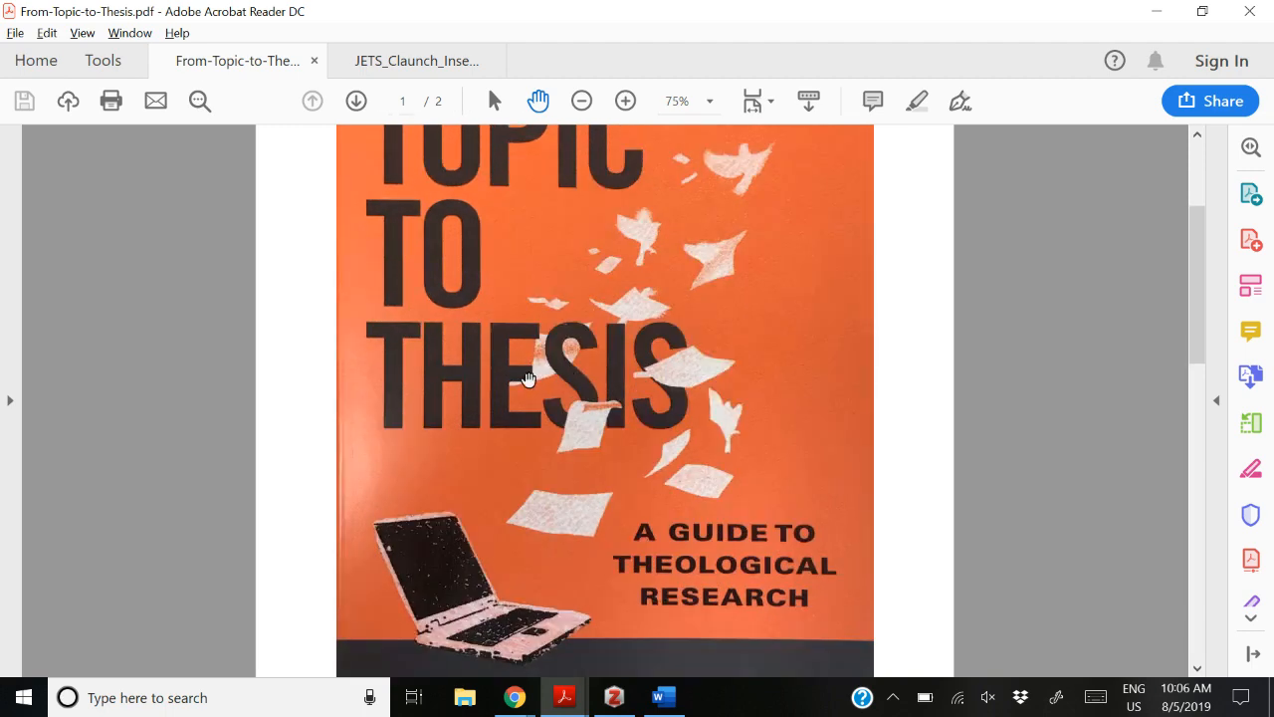
pyautogui.scroll(5, 571, 321)
pyautogui.scroll(-2, 577, 325)
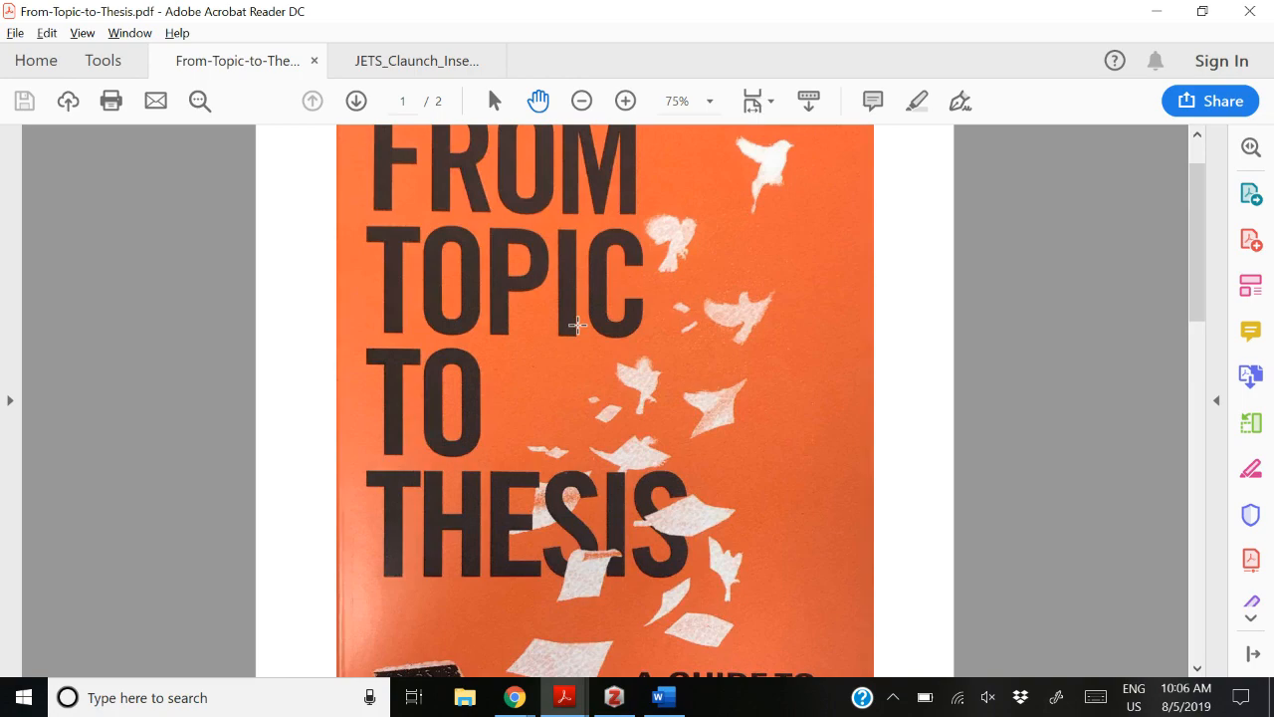
pyautogui.scroll(-8, 541, 449)
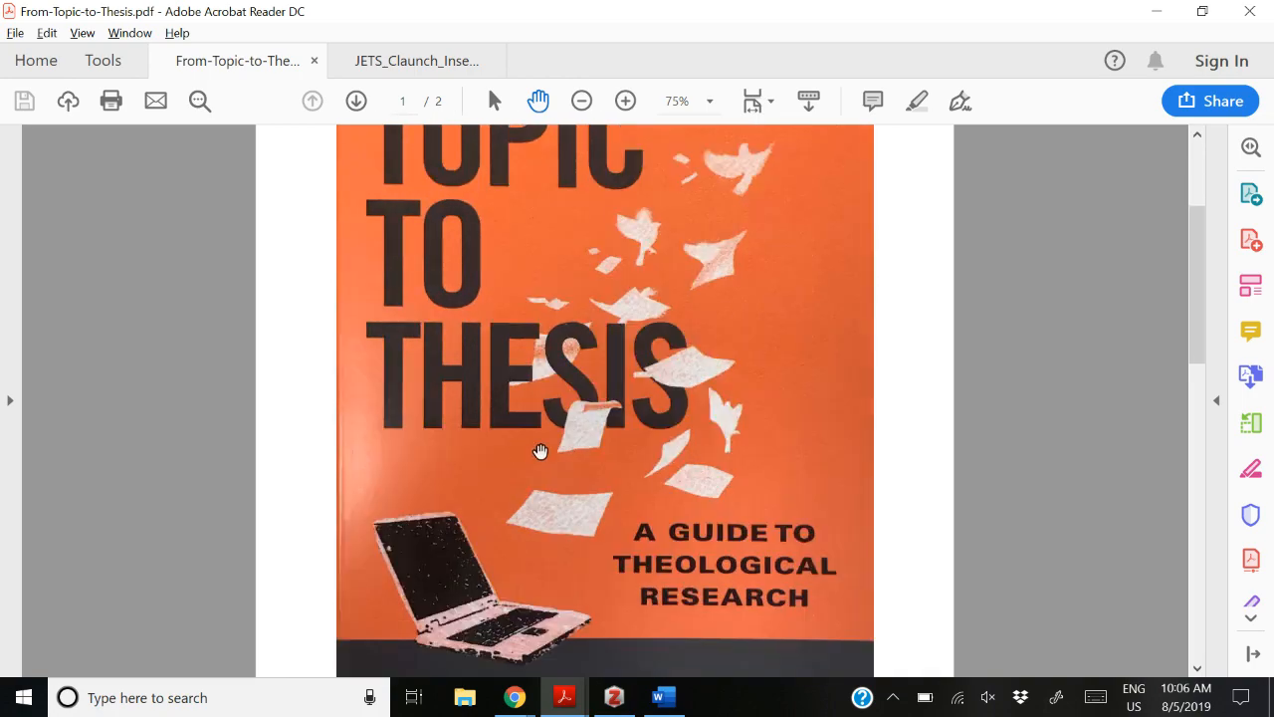
pyautogui.scroll(-15, 544, 461)
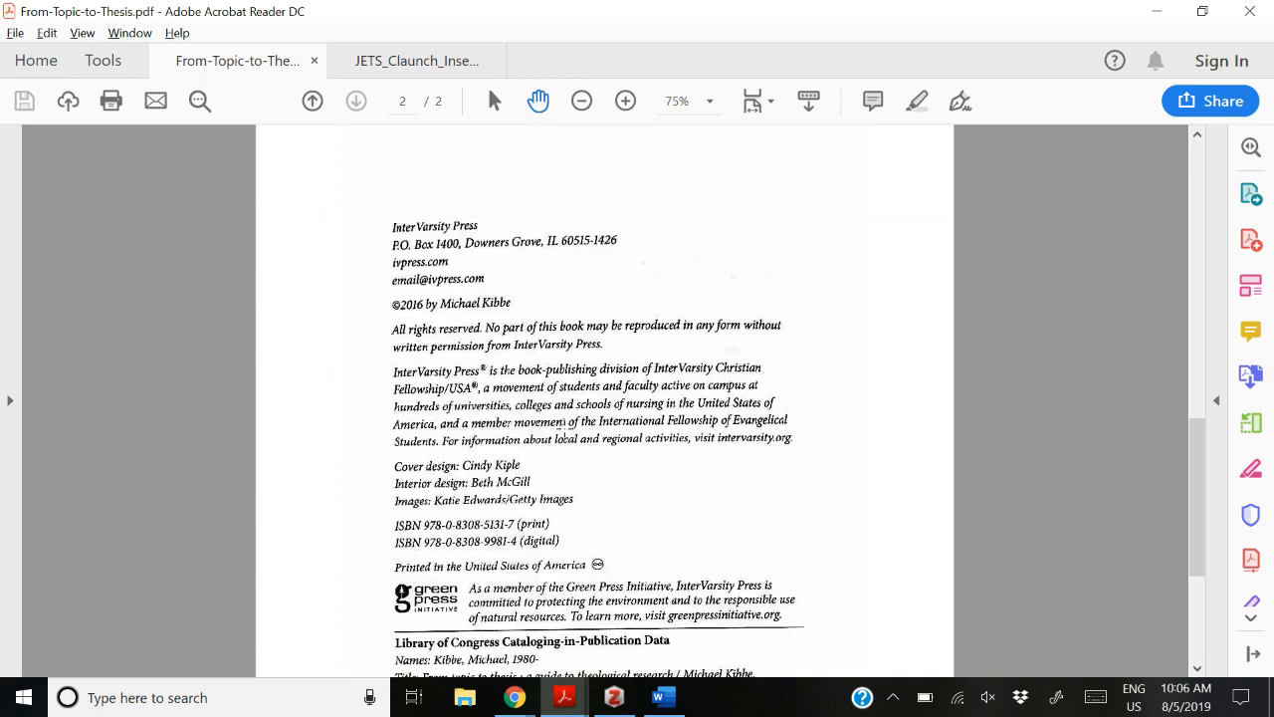
pyautogui.scroll(12, 562, 431)
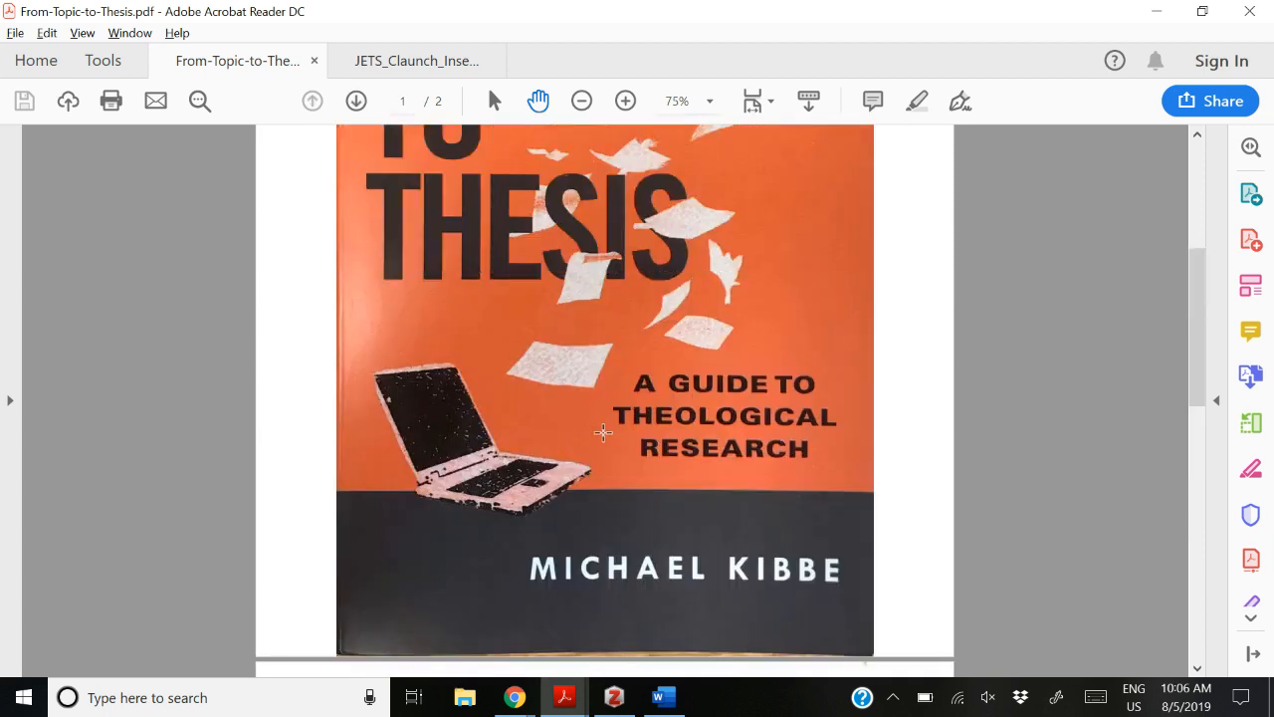
pyautogui.scroll(3, 817, 409)
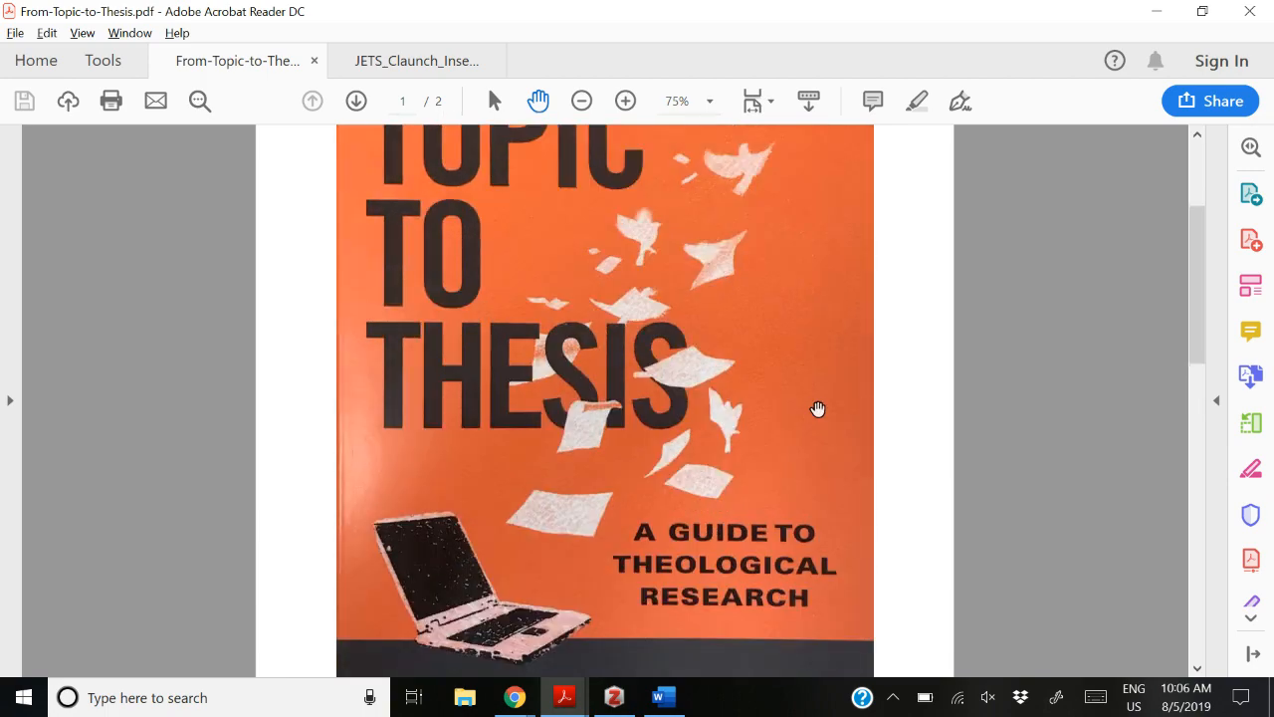
pyautogui.scroll(-6, 818, 409)
# Step: Switch to the Zotero desktop app and browse the items in My Library
pyautogui.hotkey('alt', 'Tab')
pyautogui.hotkey('alt', 'Tab')
pyautogui.hotkey('alt', 'Tab')
pyautogui.hotkey('alt', 'Tab')
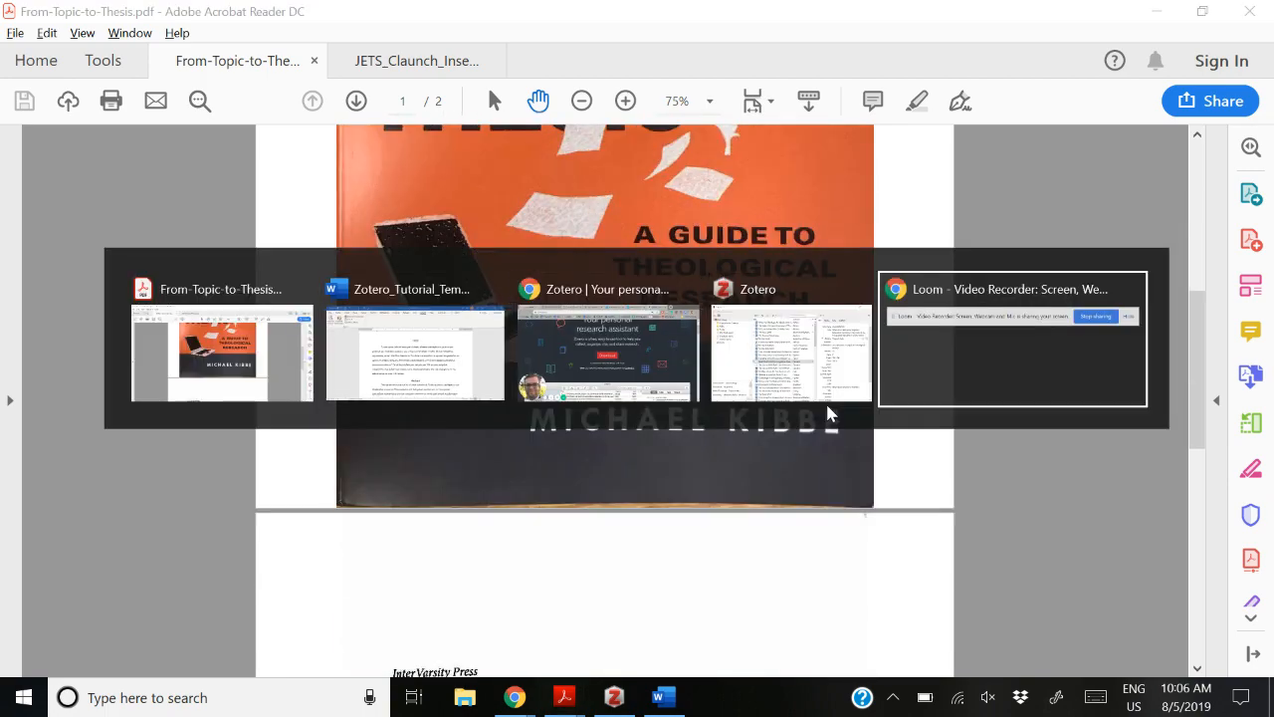
pyautogui.hotkey('alt', 'Tab')
pyautogui.hotkey('alt', 'Tab')
pyautogui.hotkey('alt', 'Tab')
pyautogui.hotkey('alt', 'Tab')
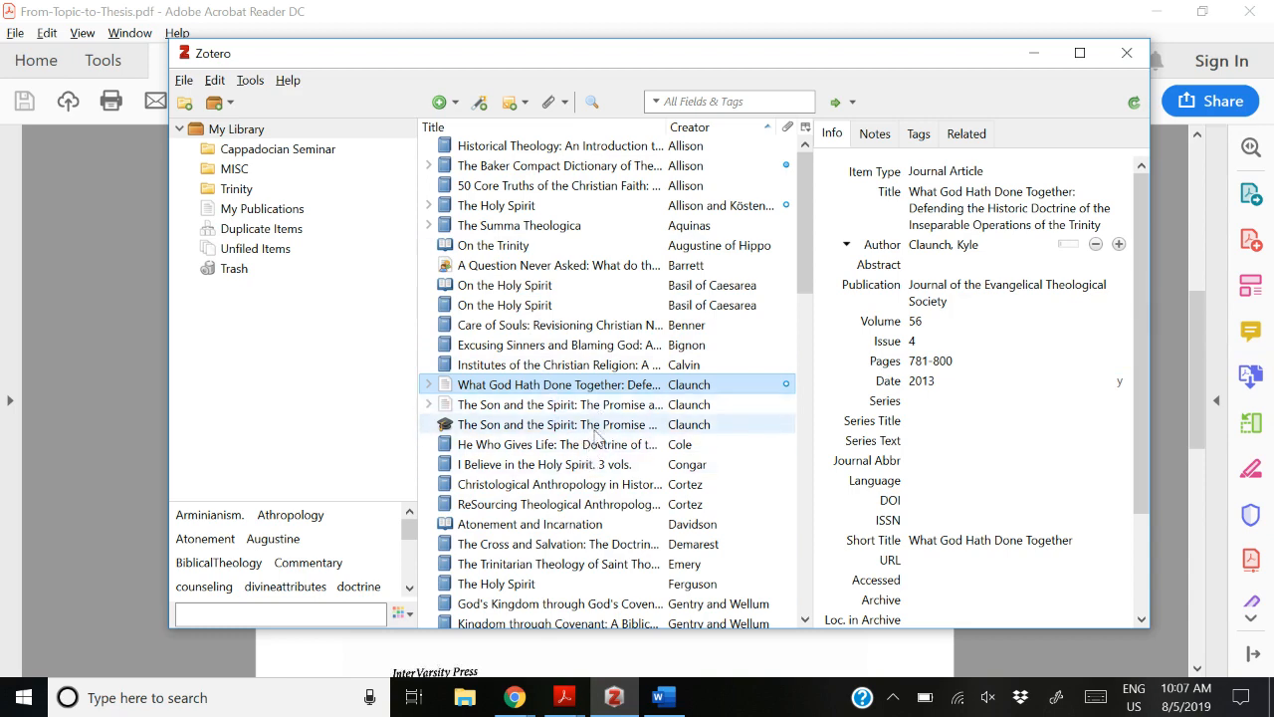
pyautogui.scroll(-15, 595, 435)
pyautogui.scroll(15, 602, 453)
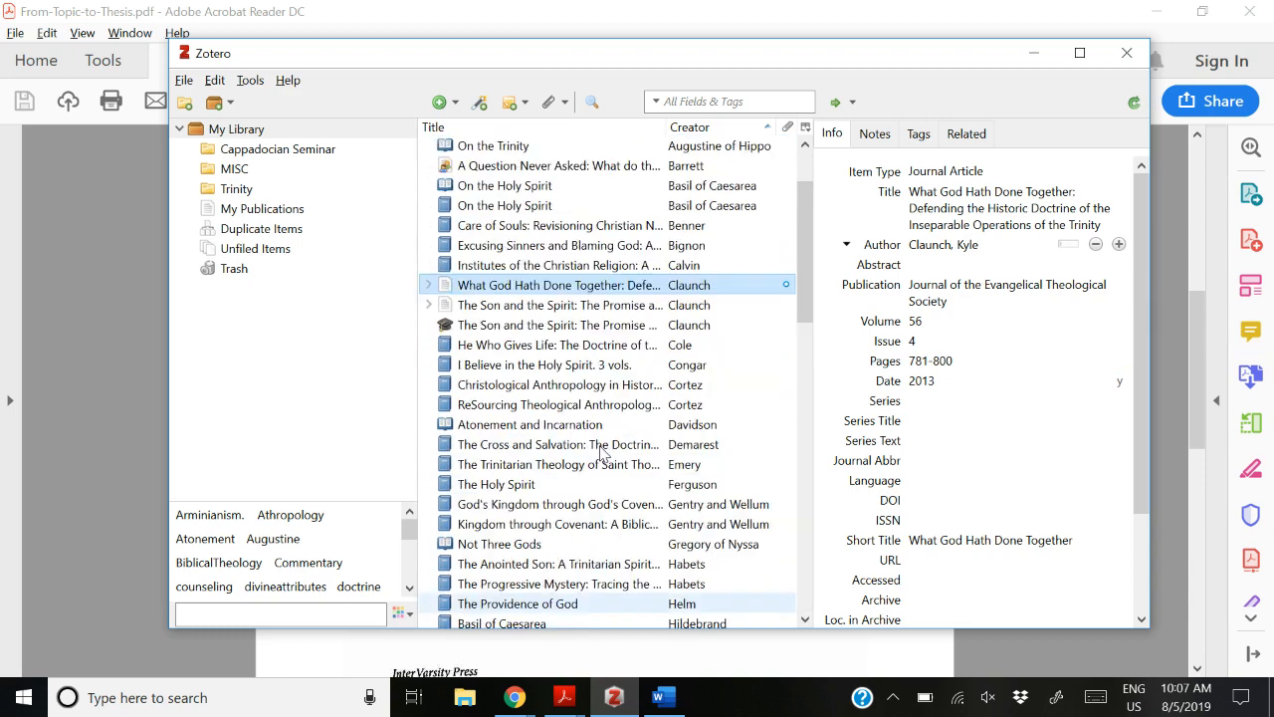
pyautogui.scroll(2, 602, 453)
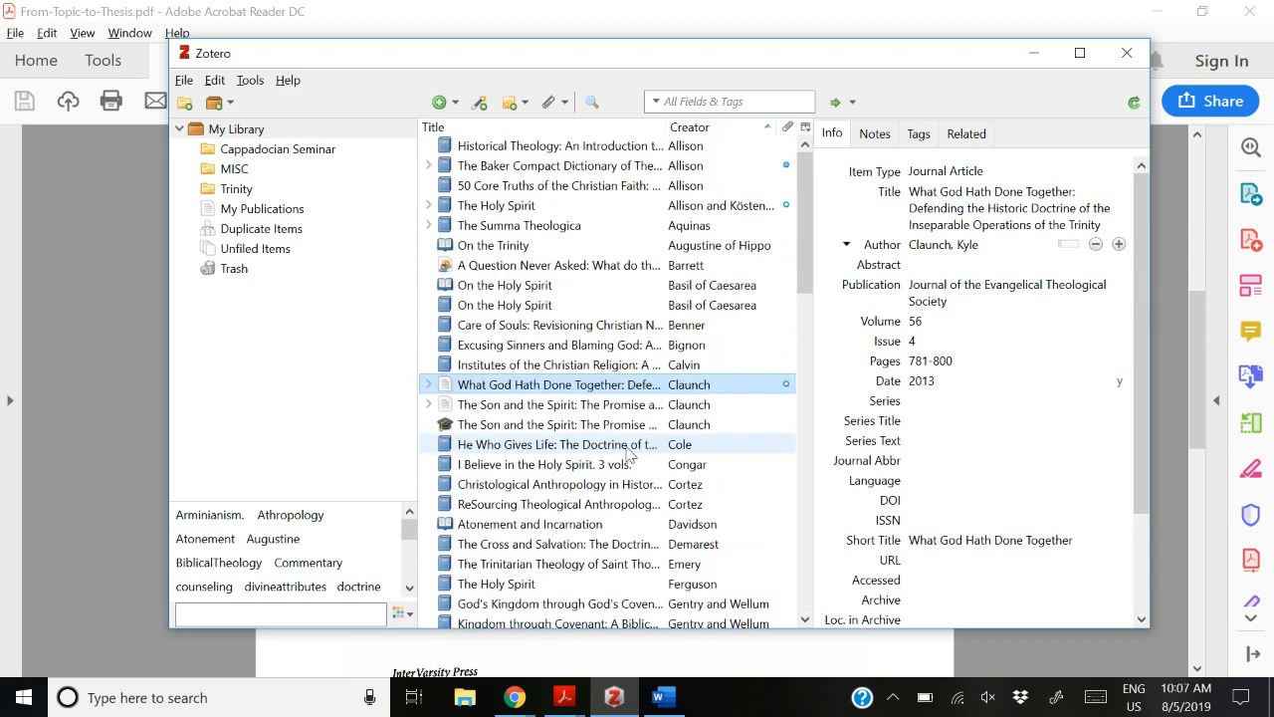
# Step: Add a new item of type Book to My Library
pyautogui.click(455, 102)
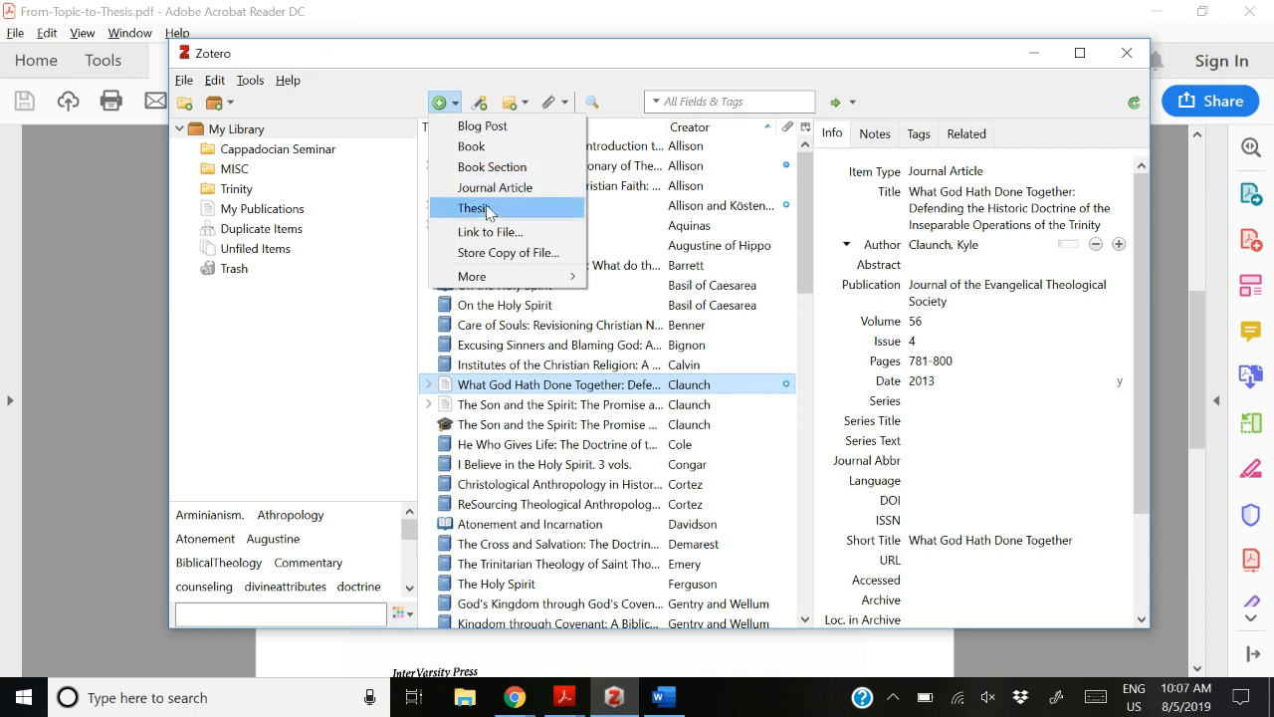
pyautogui.moveTo(488, 278)
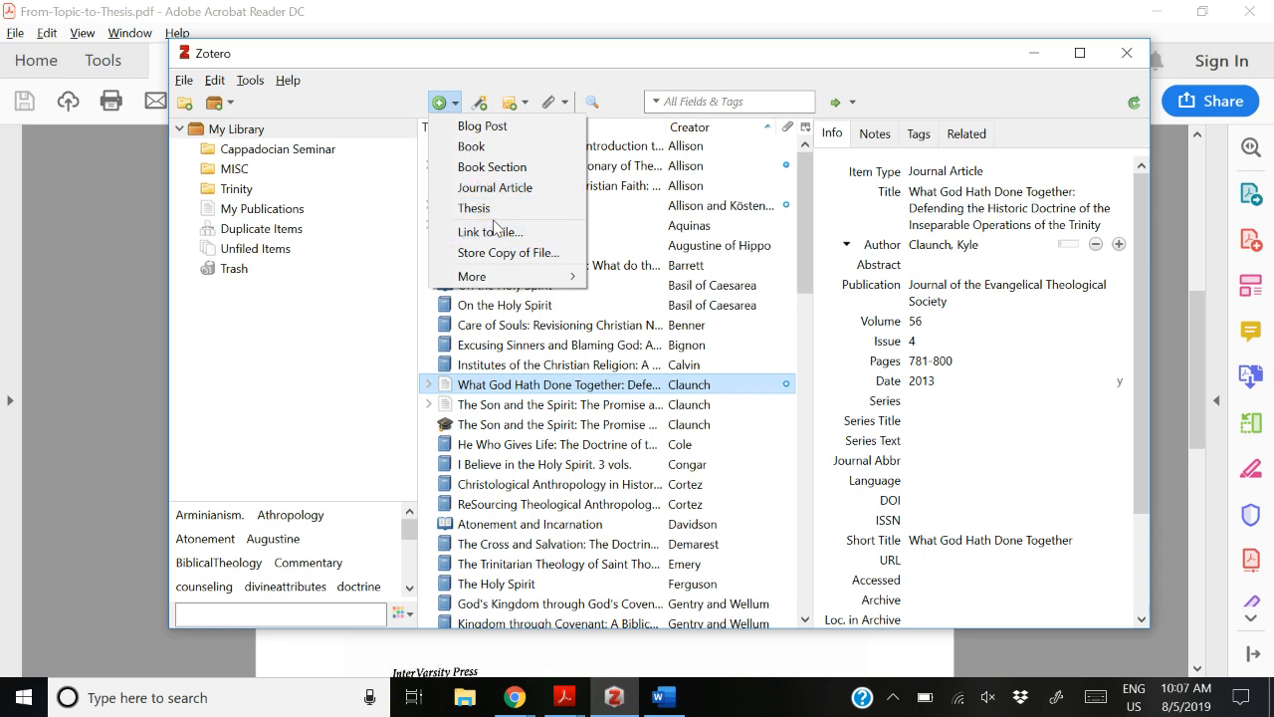
pyautogui.click(508, 149)
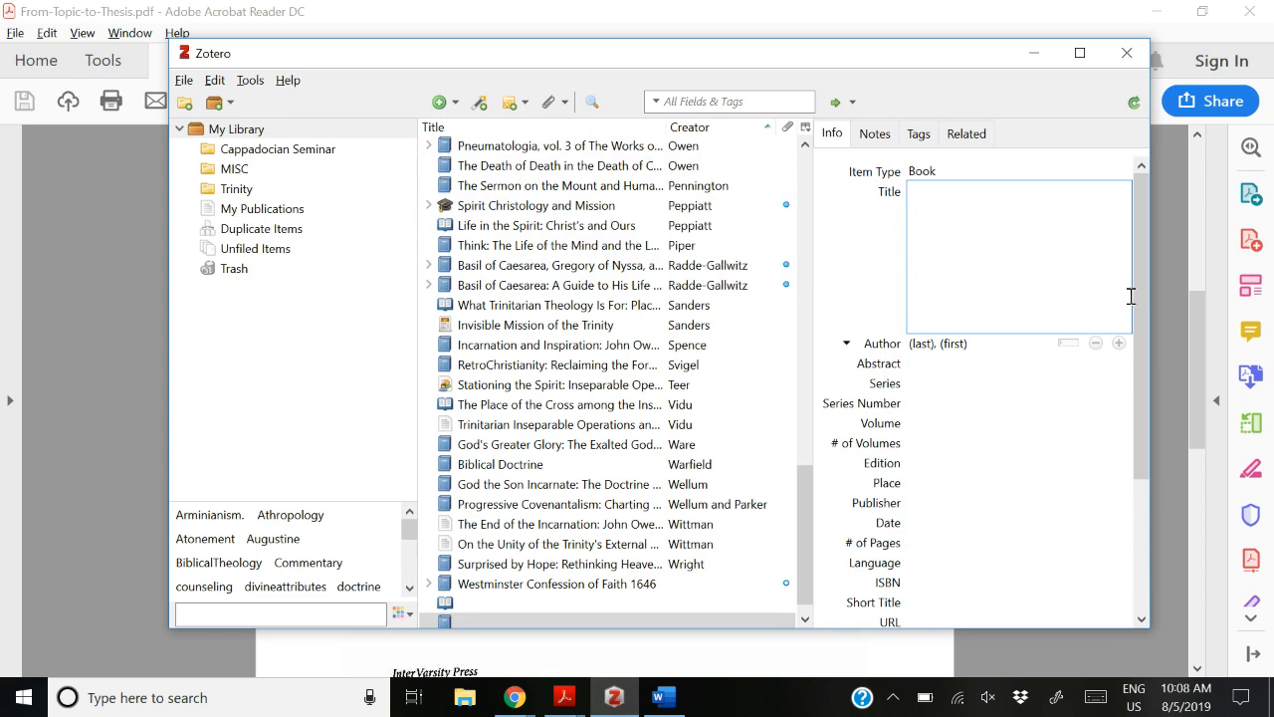
# Step: Check the cover in the PDF and set the new book's title to "From Topic to Thesis: A Guide to Theological Research"
pyautogui.moveTo(1139, 287)
pyautogui.mouseDown()
pyautogui.moveTo(1125, 463)
pyautogui.moveTo(1133, 274)
pyautogui.mouseUp()
pyautogui.hotkey('alt', 'Tab')
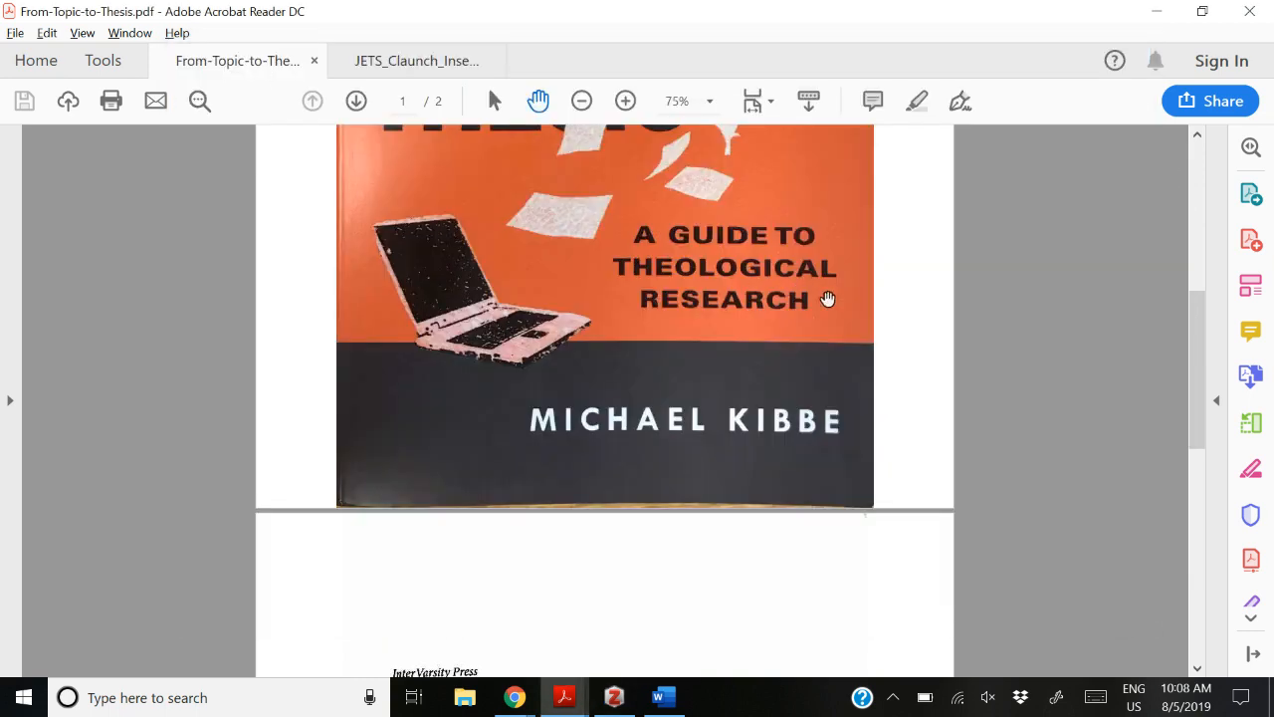
pyautogui.hotkey('alt', 'Tab')
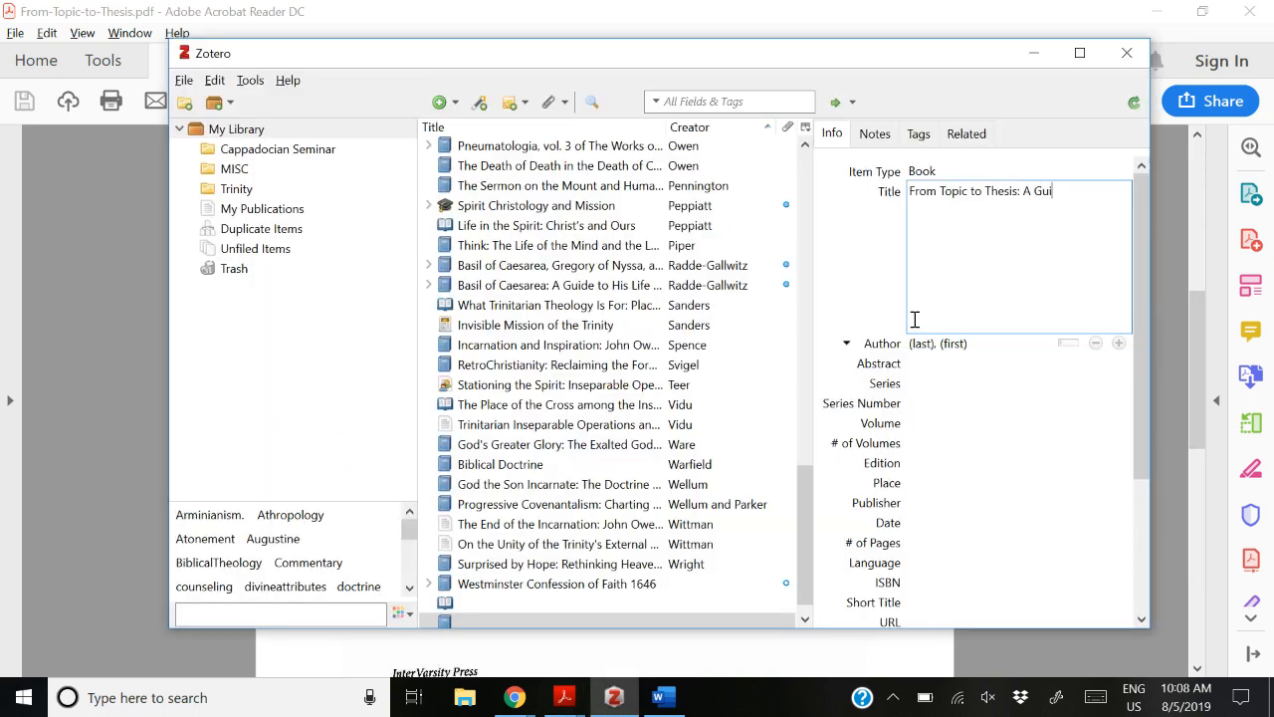
pyautogui.write('ical Research')
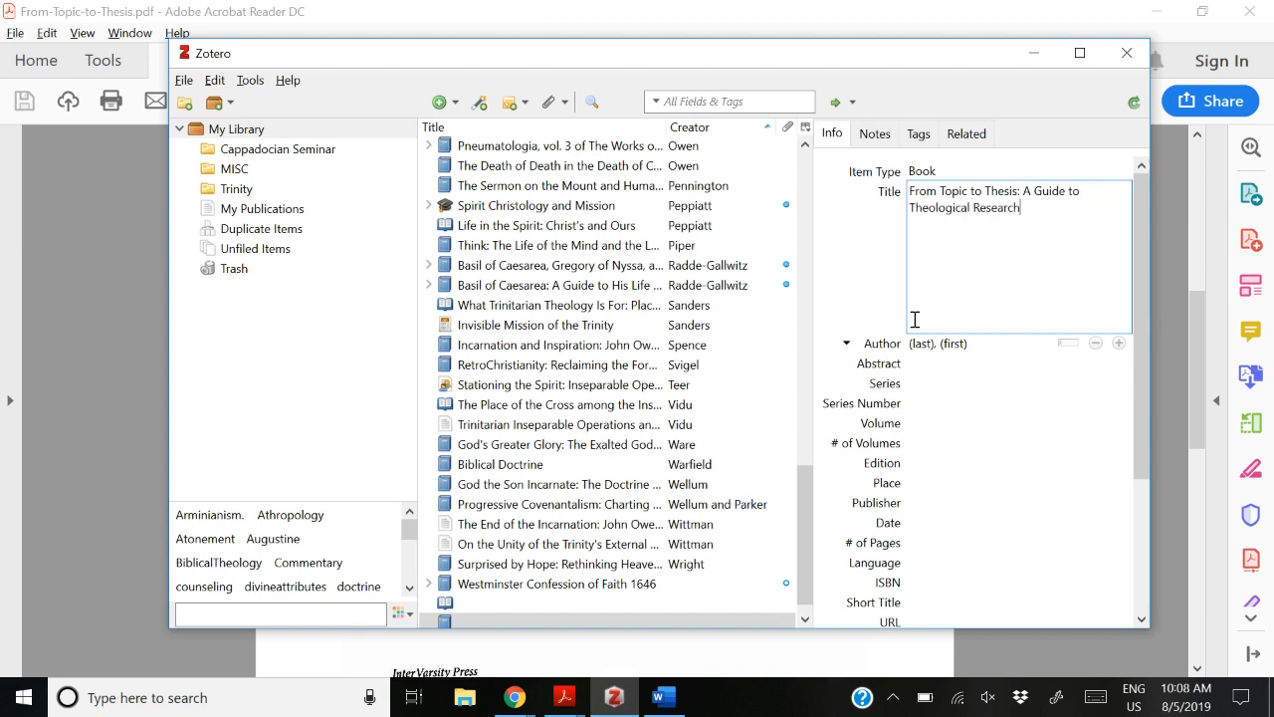
pyautogui.click(929, 344)
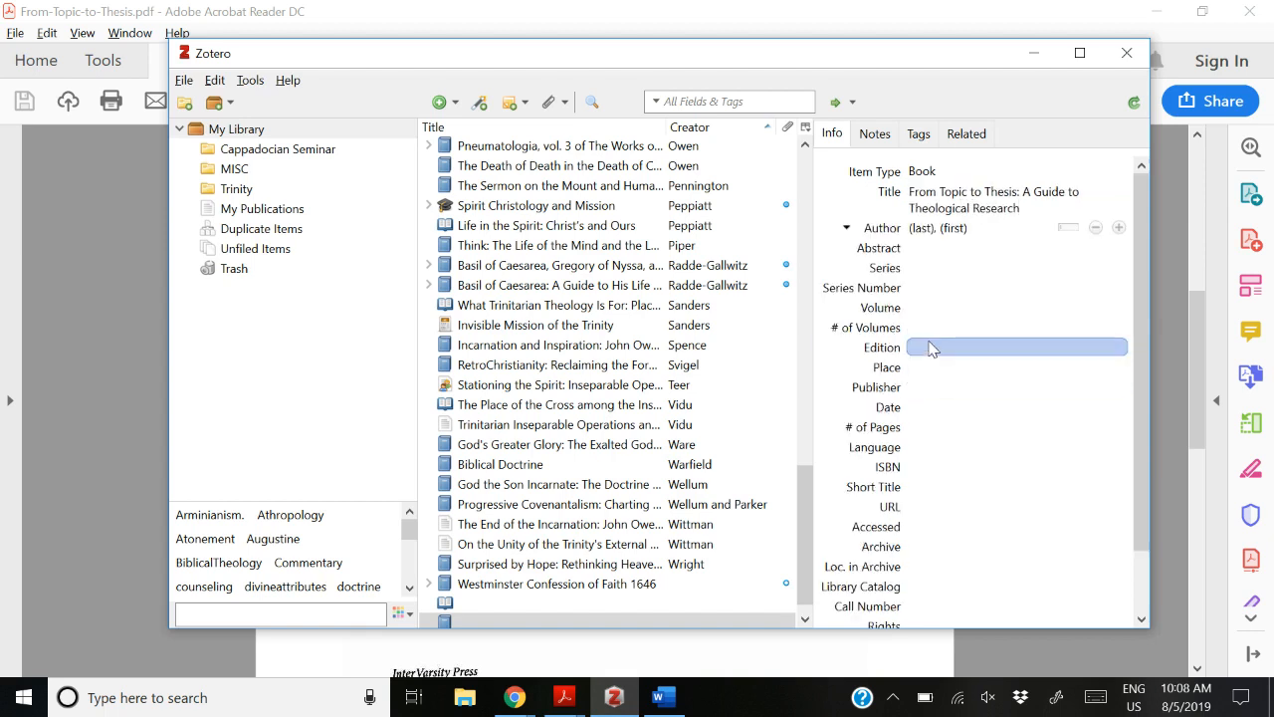
# Step: Enter the book author's last name and first name in the Author field as printed on the cover
pyautogui.write('Kibbe')
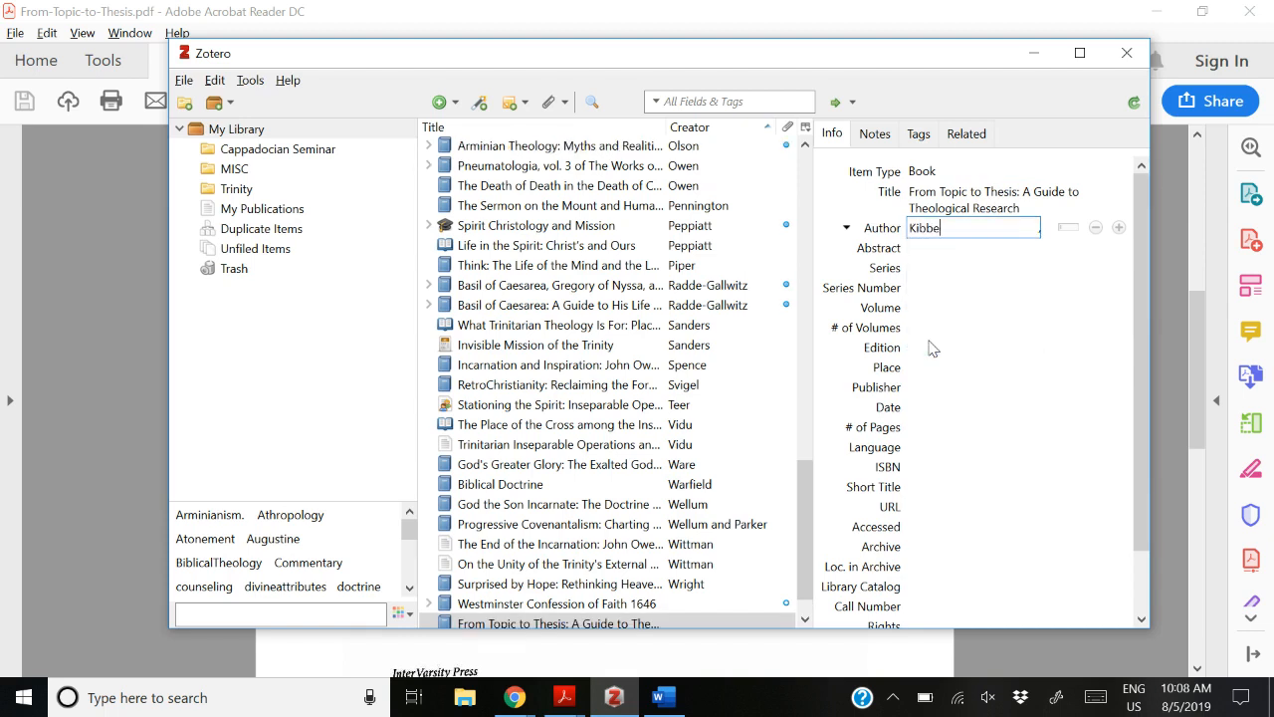
pyautogui.press('Return')
pyautogui.write('M')
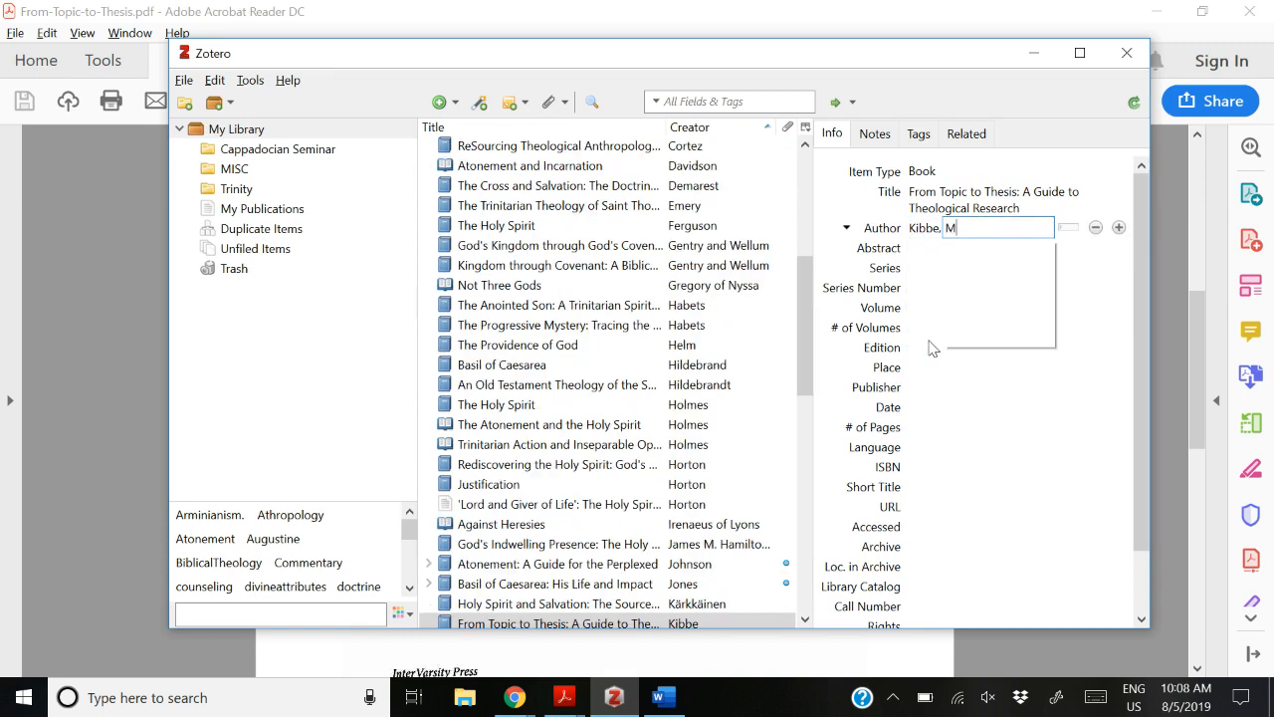
pyautogui.write('ichael')
pyautogui.press('Tab')
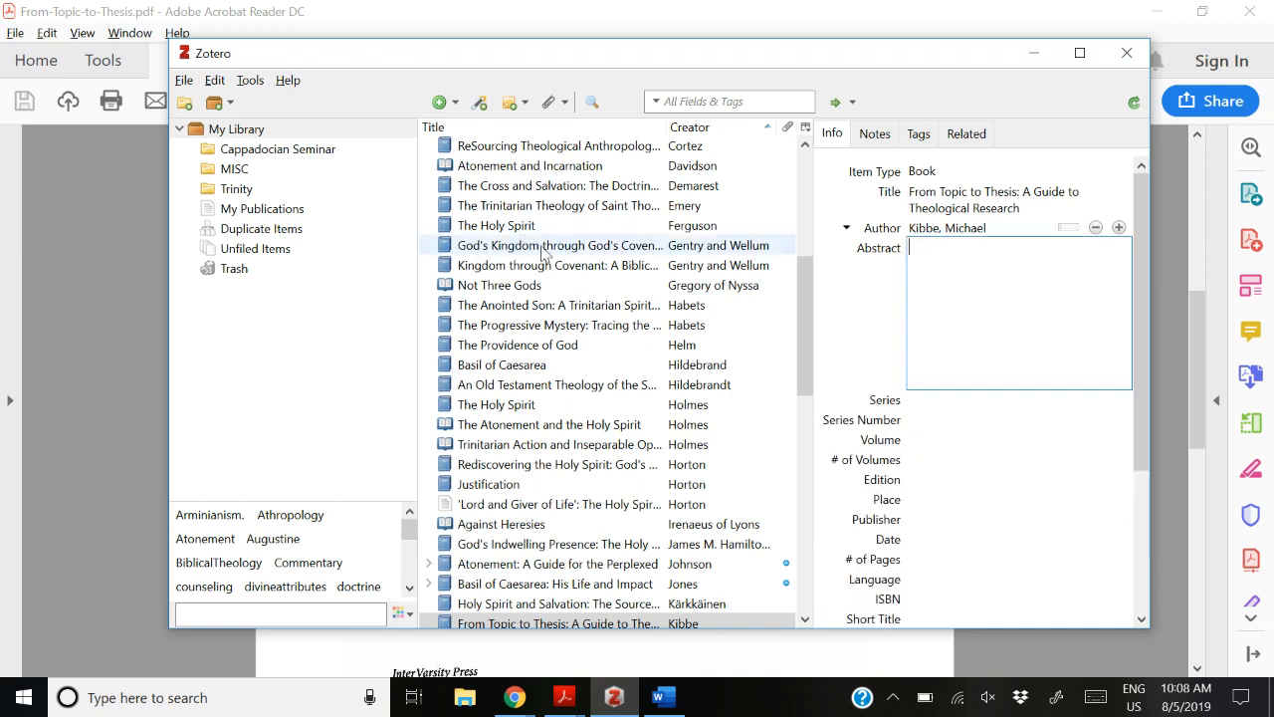
# Step: View the creator roles available for the author entry and recheck the author's first name
pyautogui.click(837, 225)
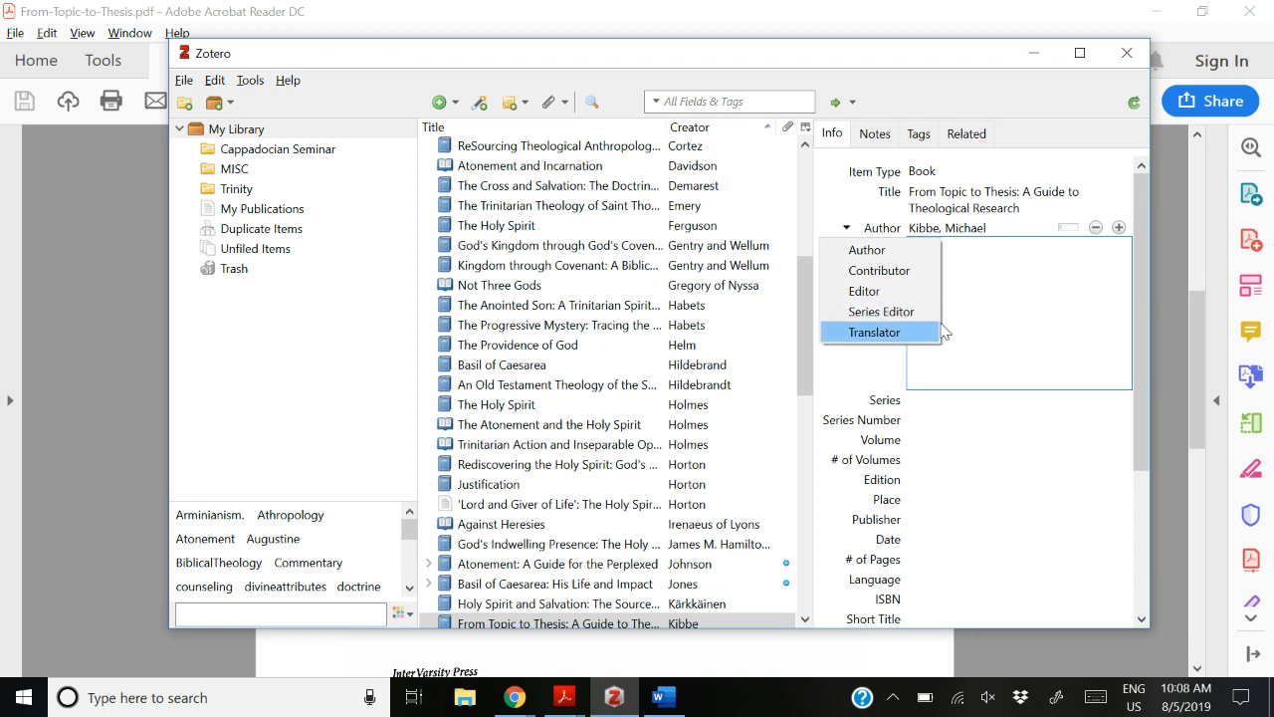
pyautogui.click(1038, 282)
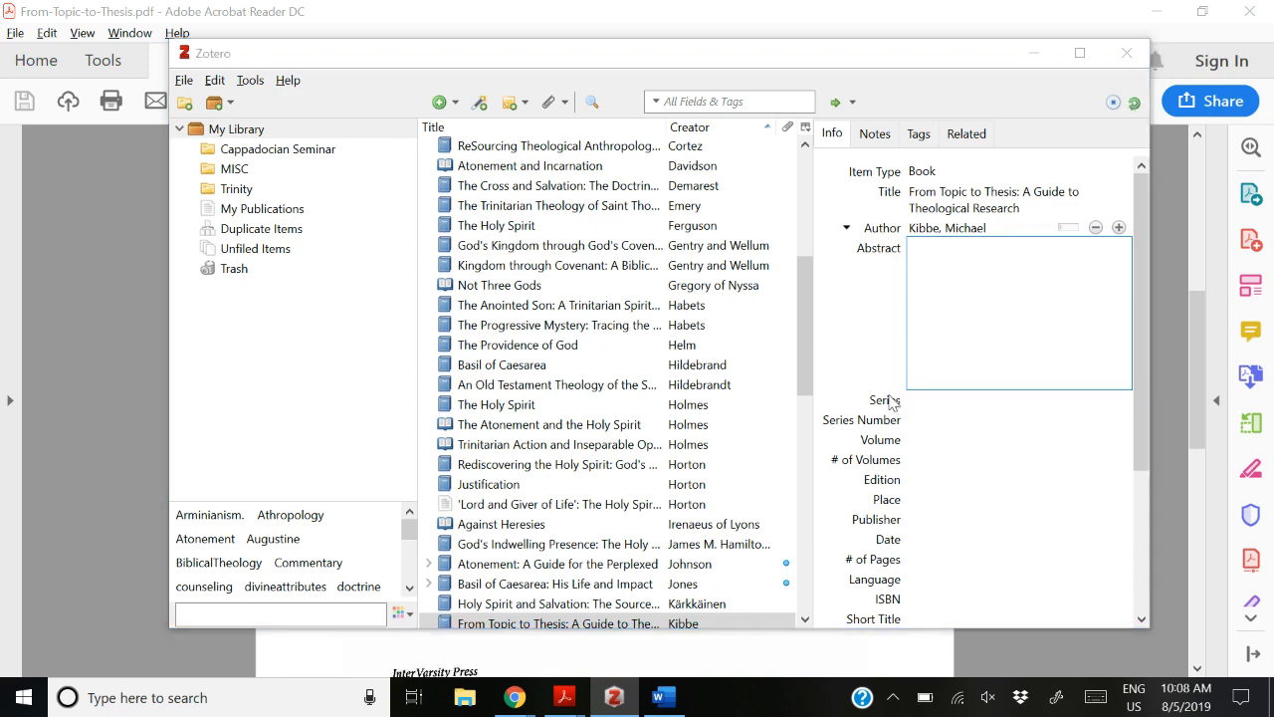
pyautogui.hotkey('alt', 'Tab')
pyautogui.hotkey('alt', 'Tab')
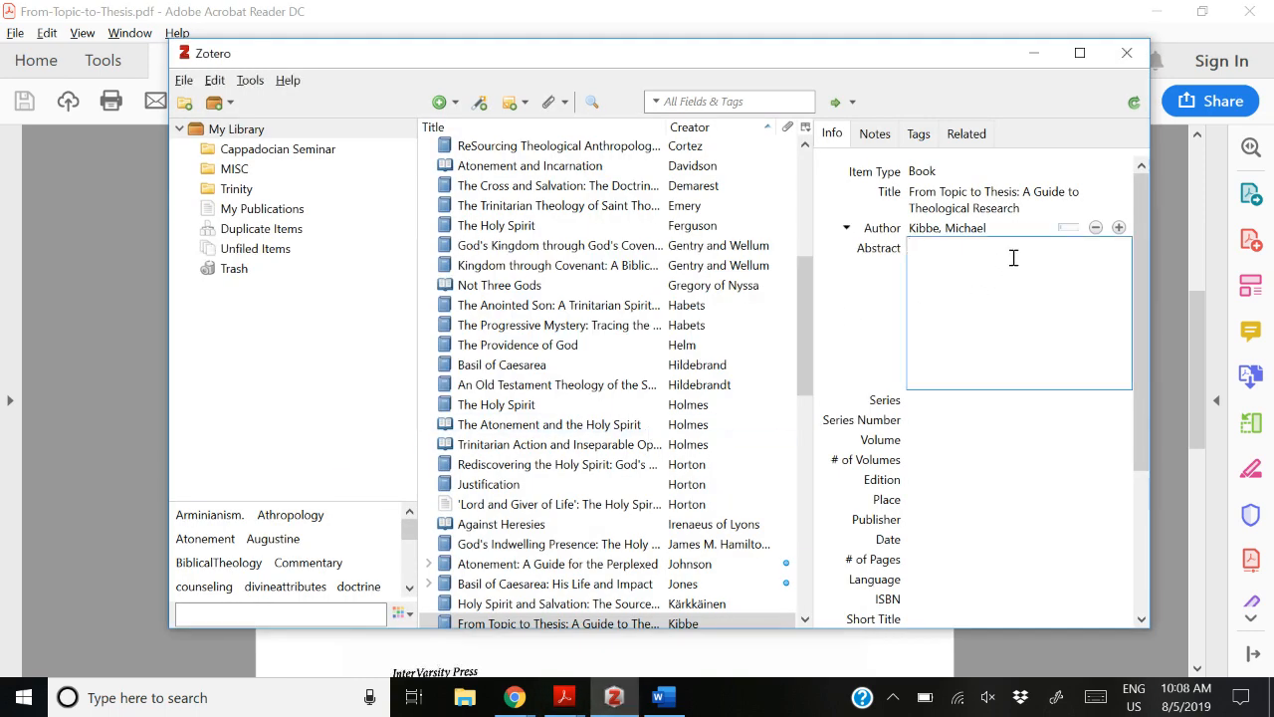
pyautogui.click(985, 228)
pyautogui.click(980, 228)
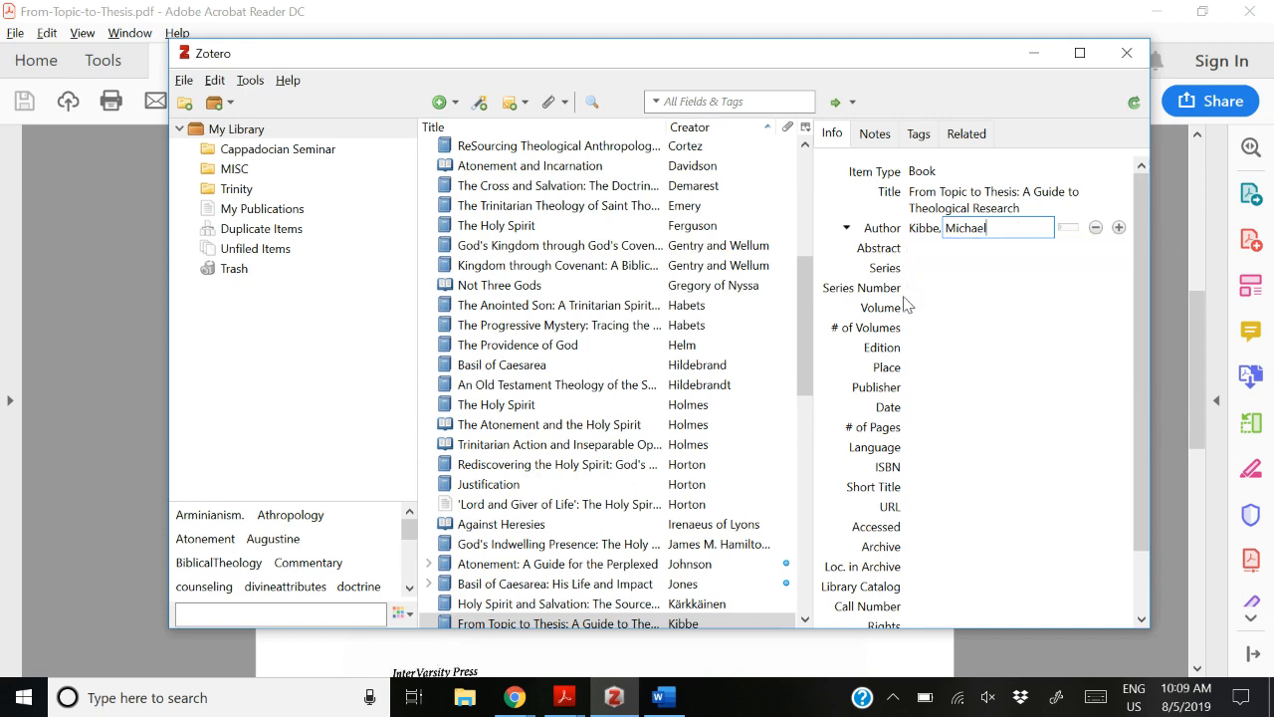
# Step: Look up the publisher's location on the PDF's second page and set the book's Place to "Downers Grove, IL"
pyautogui.click(932, 368)
pyautogui.hotkey('alt', 'Tab')
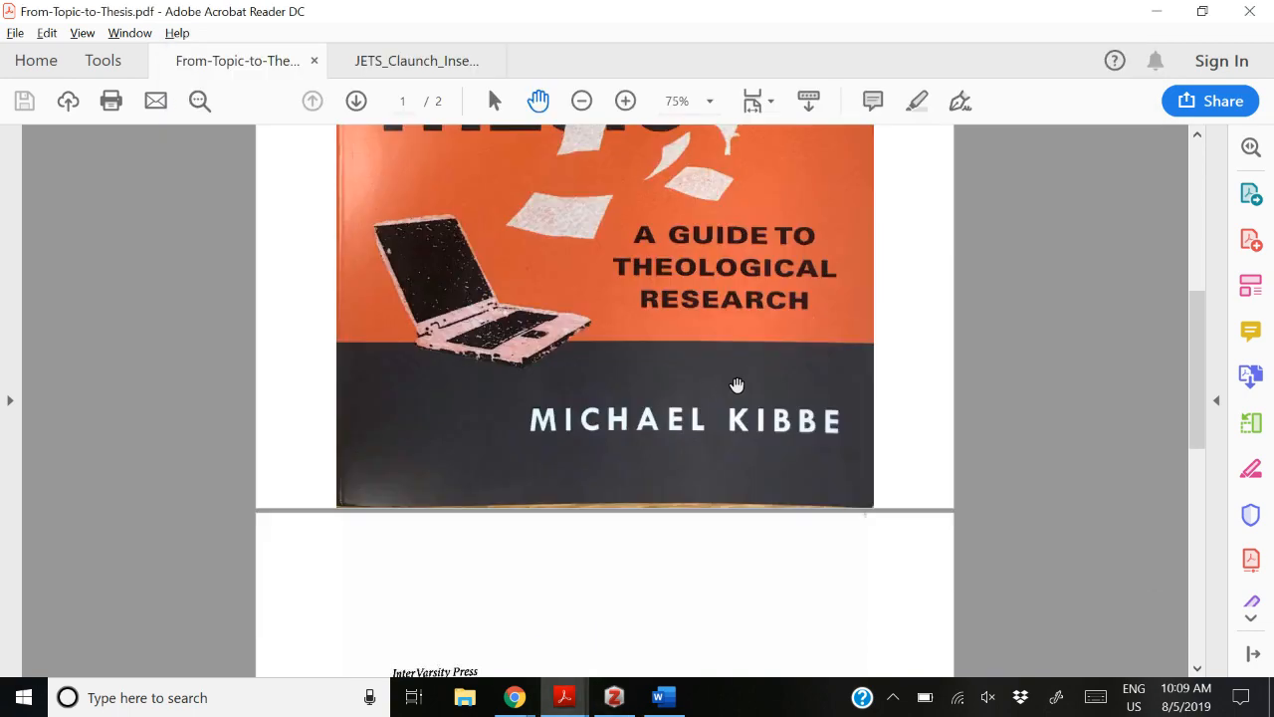
pyautogui.scroll(-10, 733, 378)
pyautogui.scroll(-2, 708, 366)
pyautogui.hotkey('alt', 'Tab')
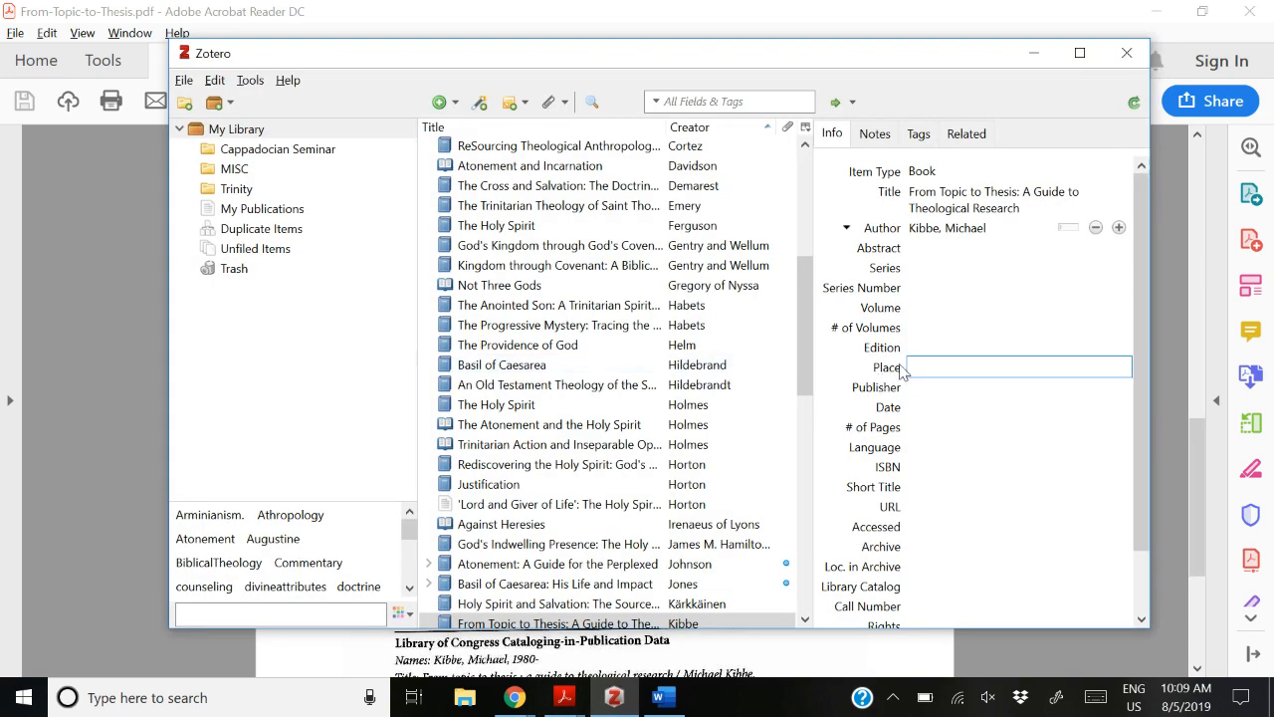
pyautogui.hotkey('alt', 'Tab')
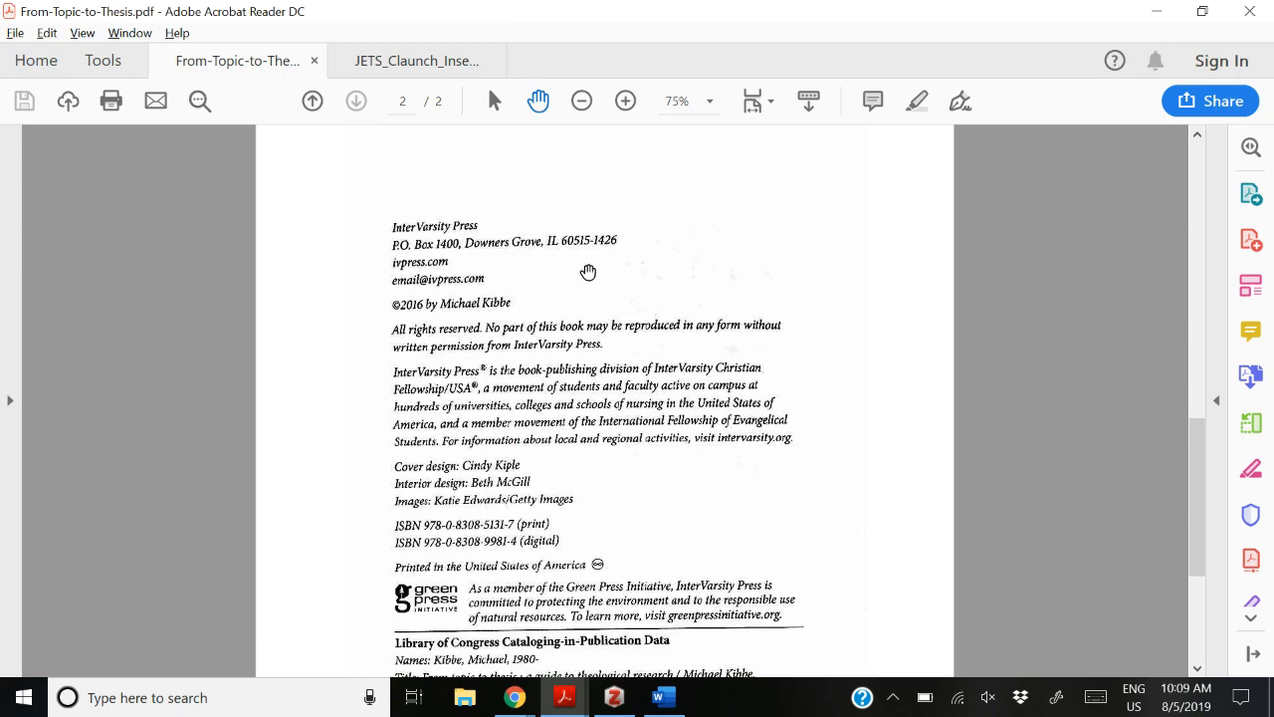
pyautogui.hotkey('alt', 'Tab')
pyautogui.write('Downne')
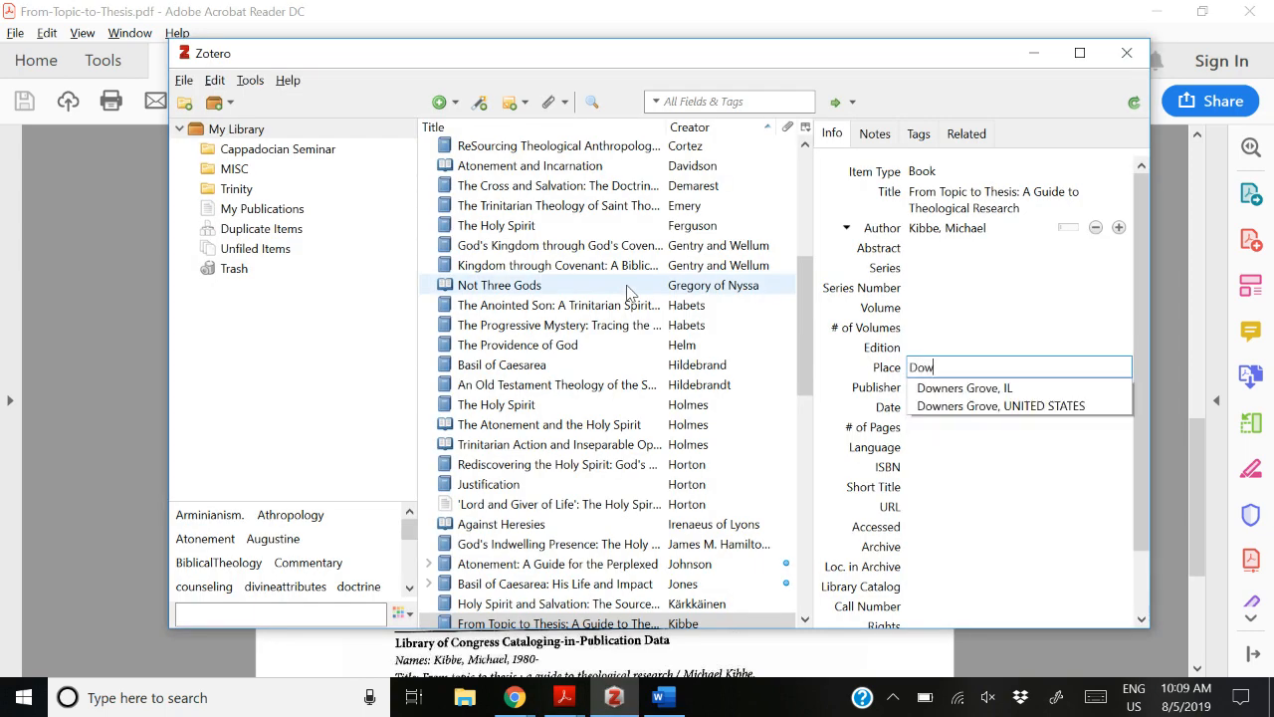
pyautogui.press('BackSpace')
pyautogui.press('BackSpace')
pyautogui.write('ers Grove, IL')
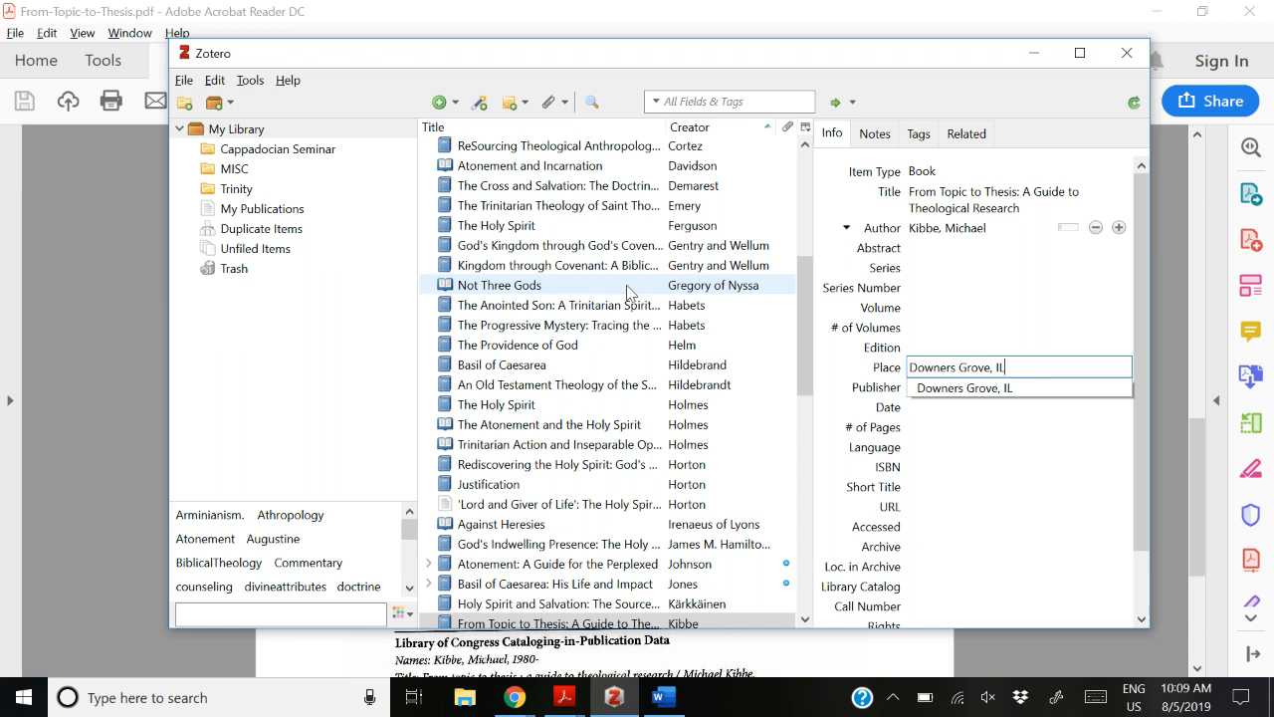
# Step: Try other spellings of the state abbreviation in the book's Place field
pyautogui.press('BackSpace')
pyautogui.write('ll')
pyautogui.press('BackSpace')
pyautogui.press('BackSpace')
pyautogui.press('BackSpace')
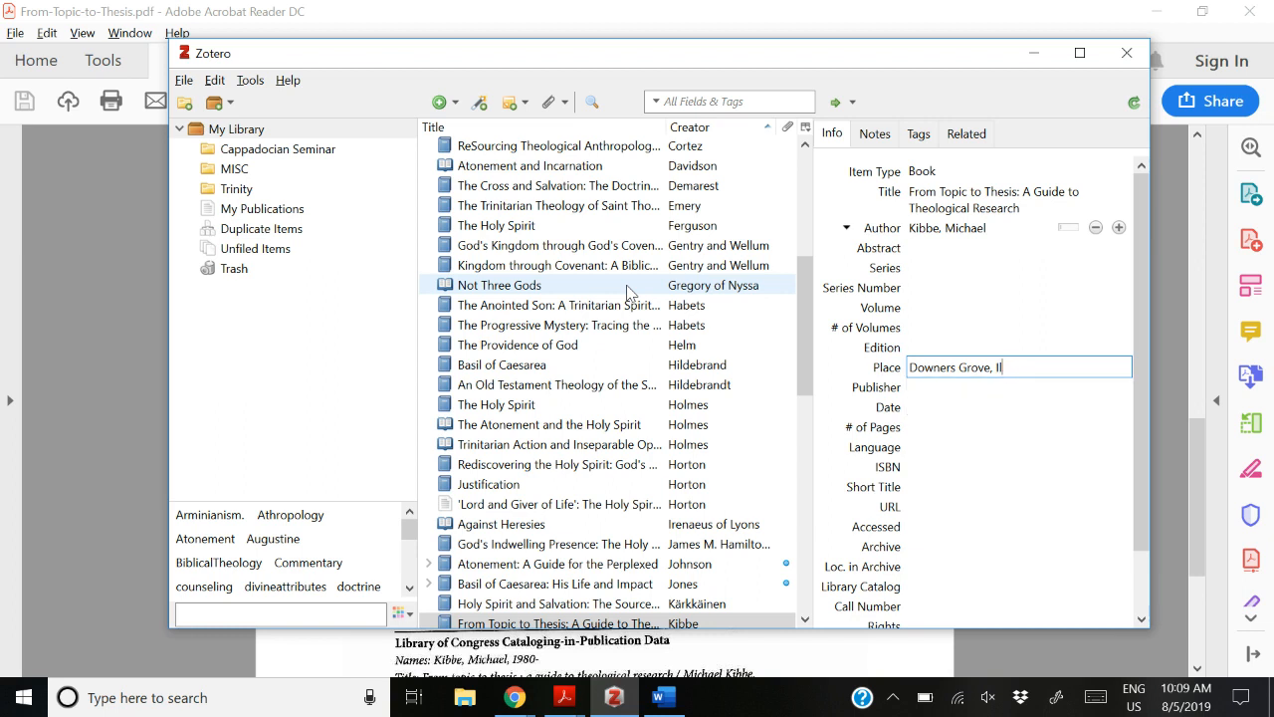
pyautogui.write('.L.')
pyautogui.press('BackSpace')
pyautogui.press('BackSpace')
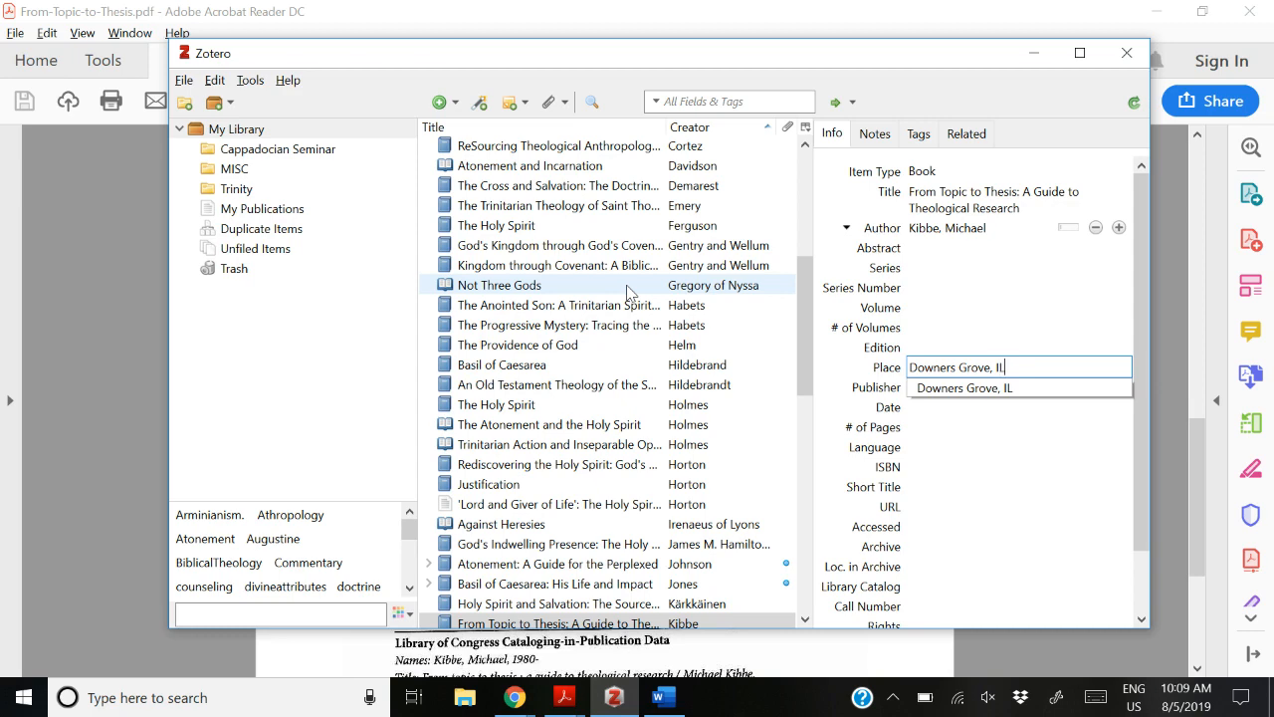
# Step: Check the publisher's name in the PDF and set the book's Publisher to "InterVarsity Press"
pyautogui.press('Return')
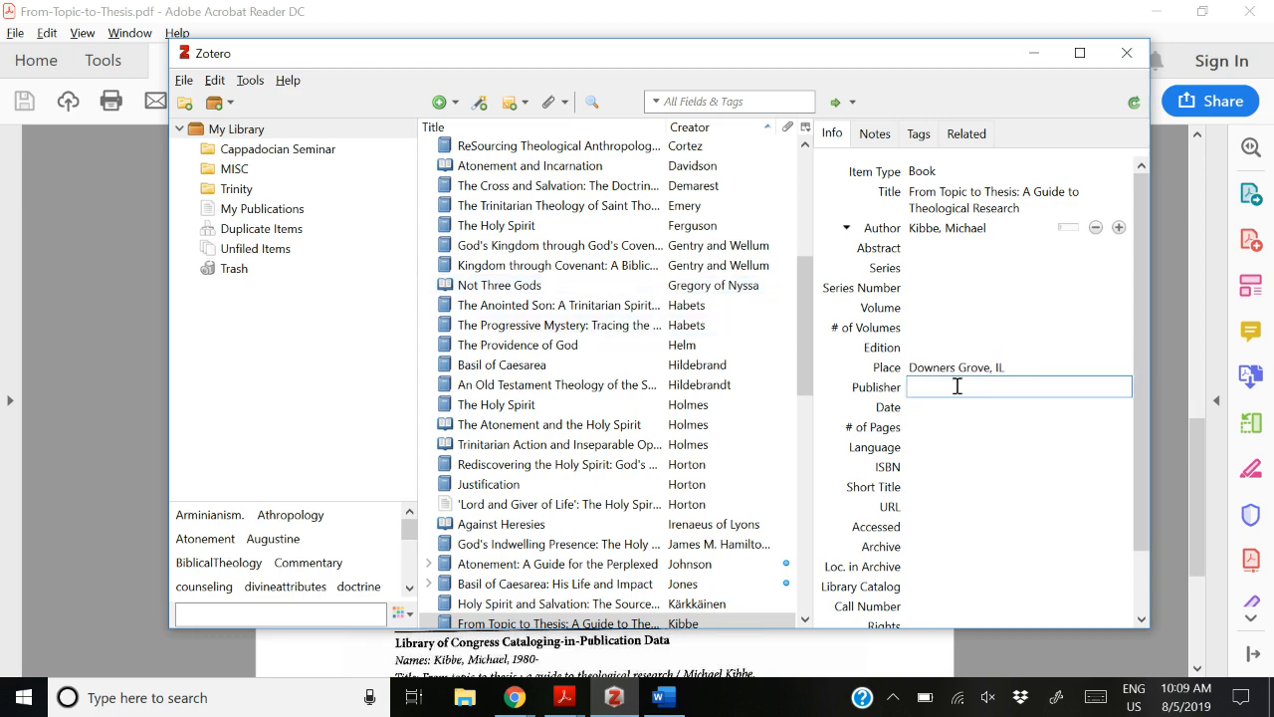
pyautogui.hotkey('alt', 'Tab')
pyautogui.hotkey('alt', 'Tab')
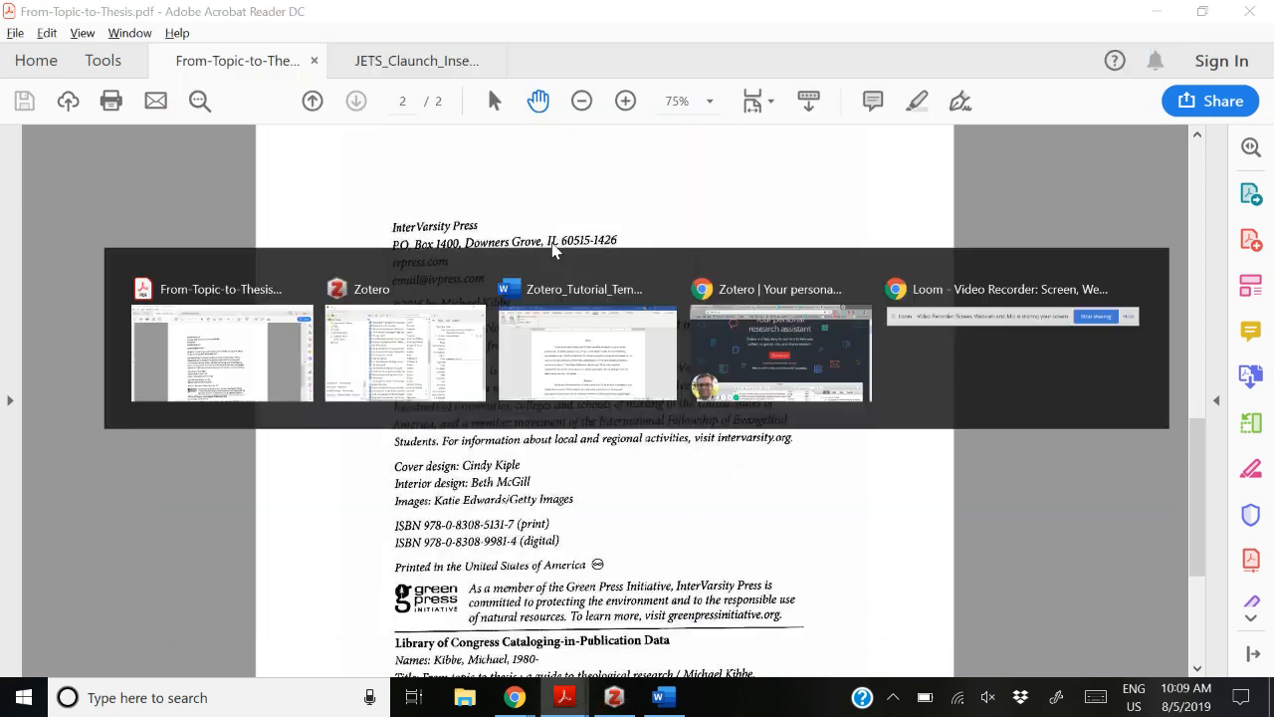
pyautogui.write('Inter')
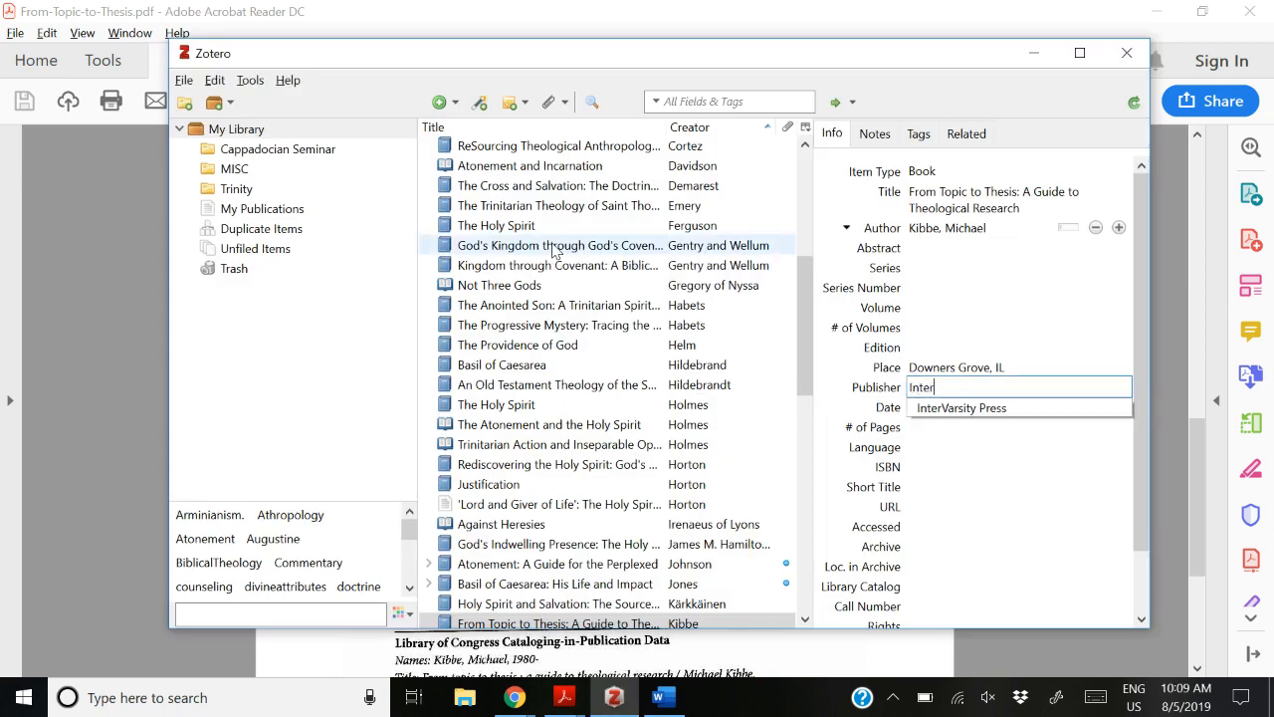
pyautogui.press('Down')
pyautogui.press('Return')
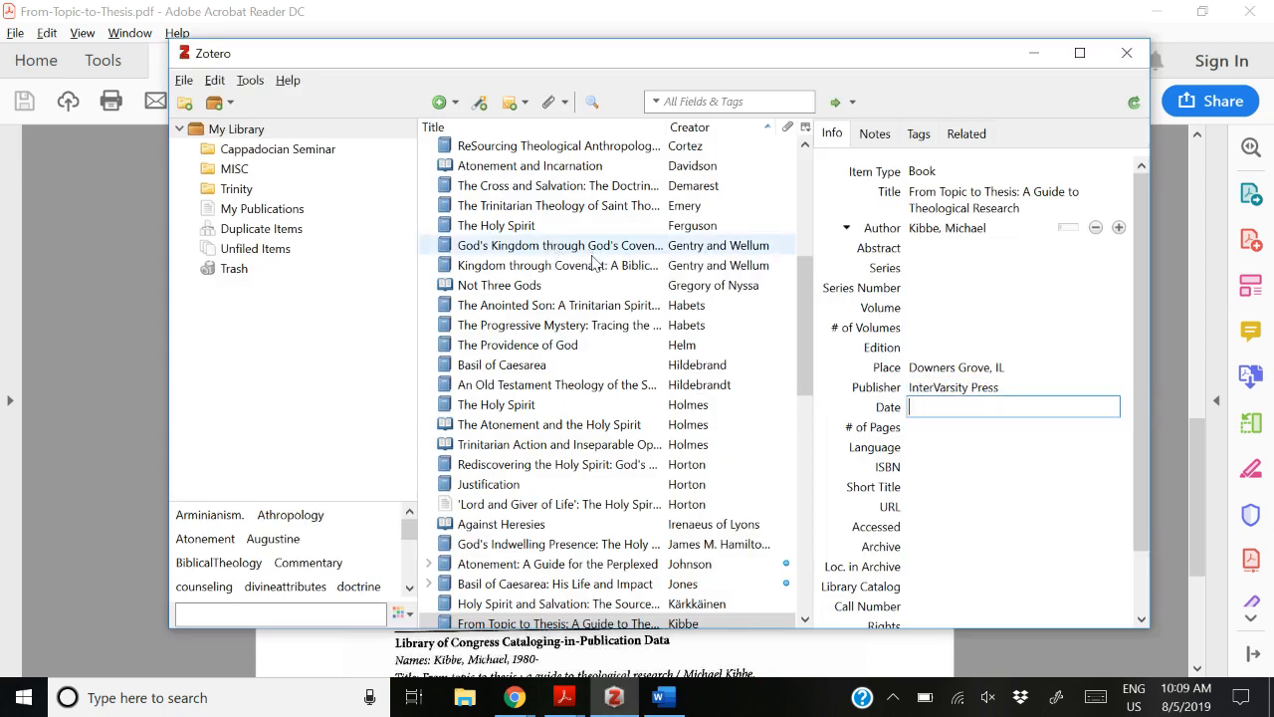
# Step: Check the copyright year in the PDF and set the book's Date to 2016
pyautogui.hotkey('alt', 'Tab')
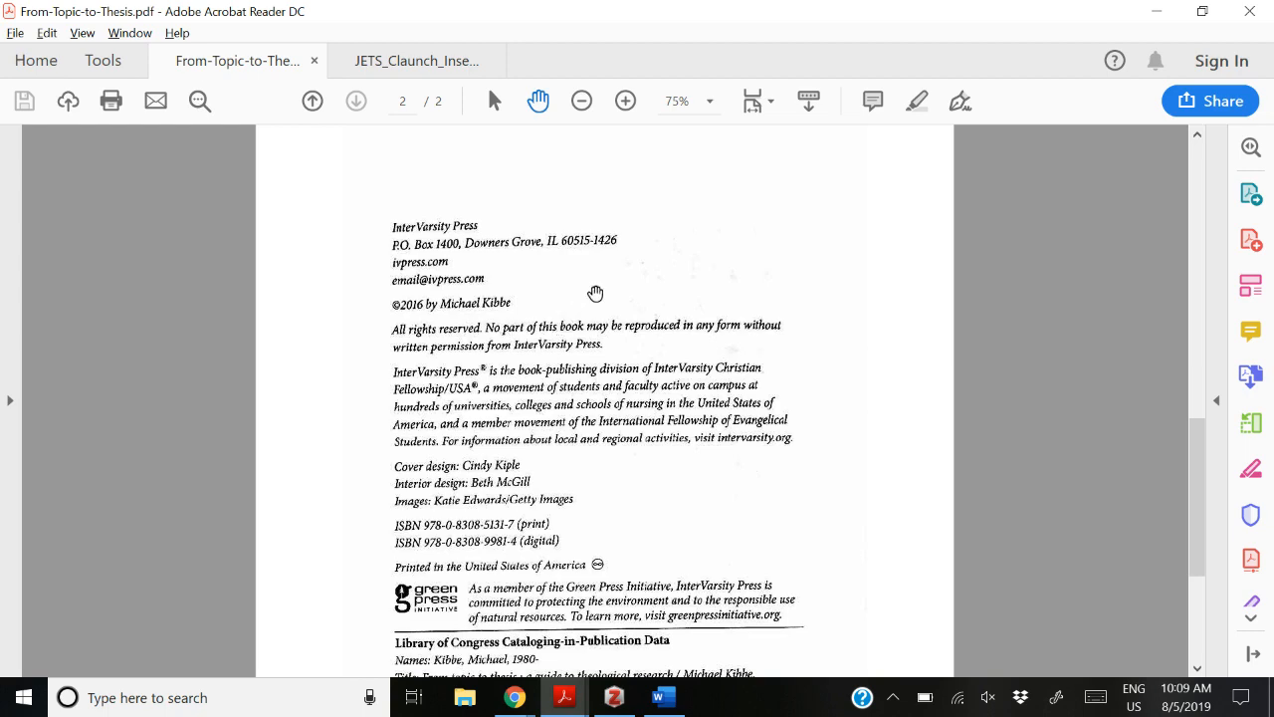
pyautogui.hotkey('alt', 'Tab')
pyautogui.write('20')
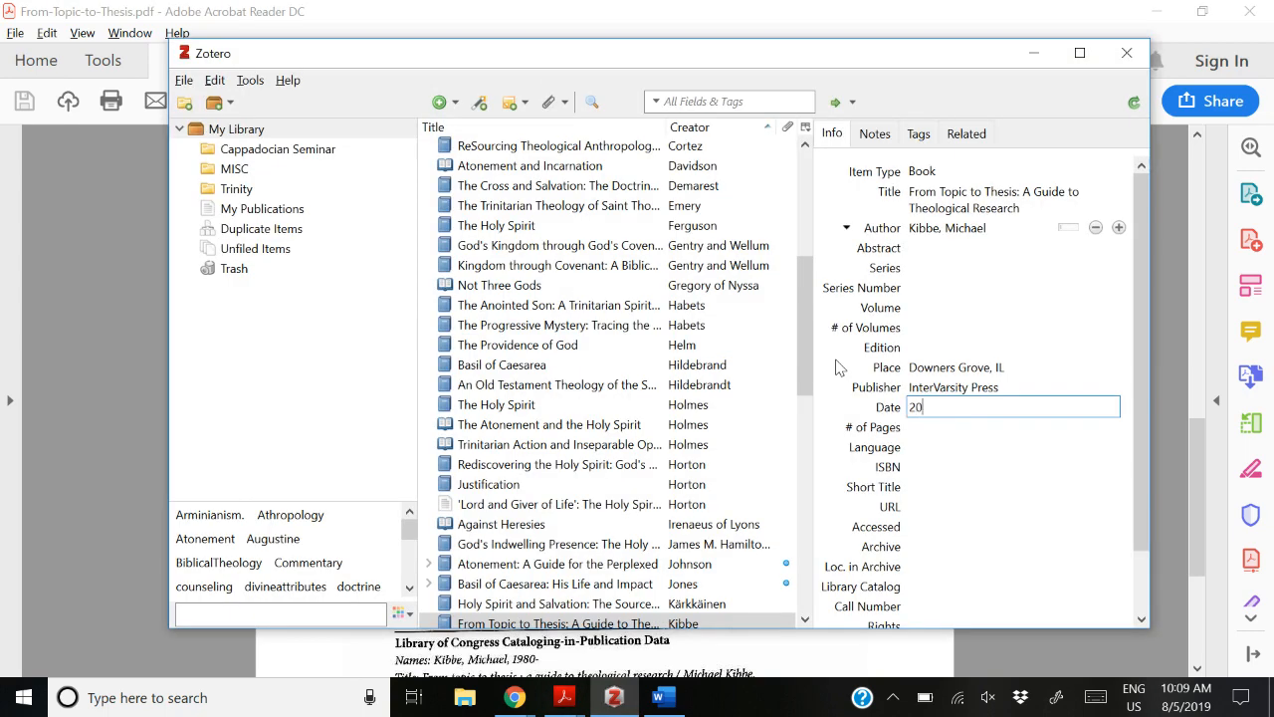
pyautogui.write('16')
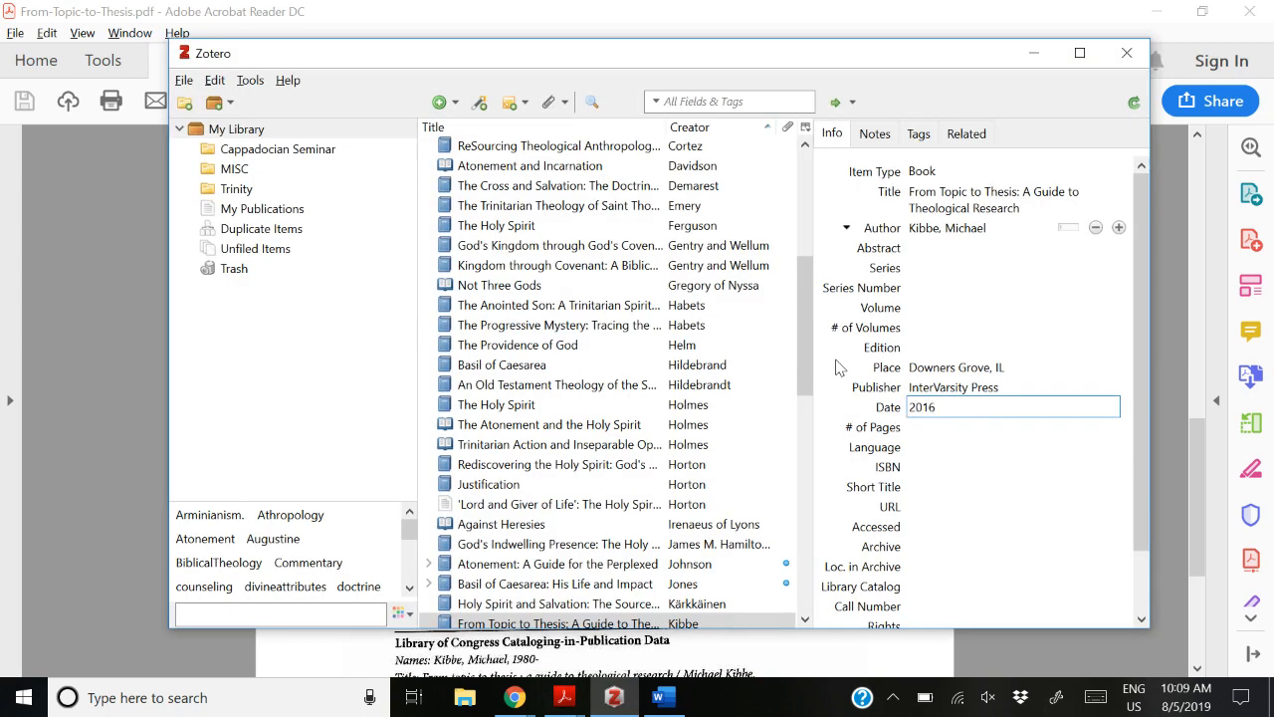
# Step: Copy "From Topic to Thesis" from the book's title into its Short Title field
pyautogui.click(930, 205)
pyautogui.click(912, 195)
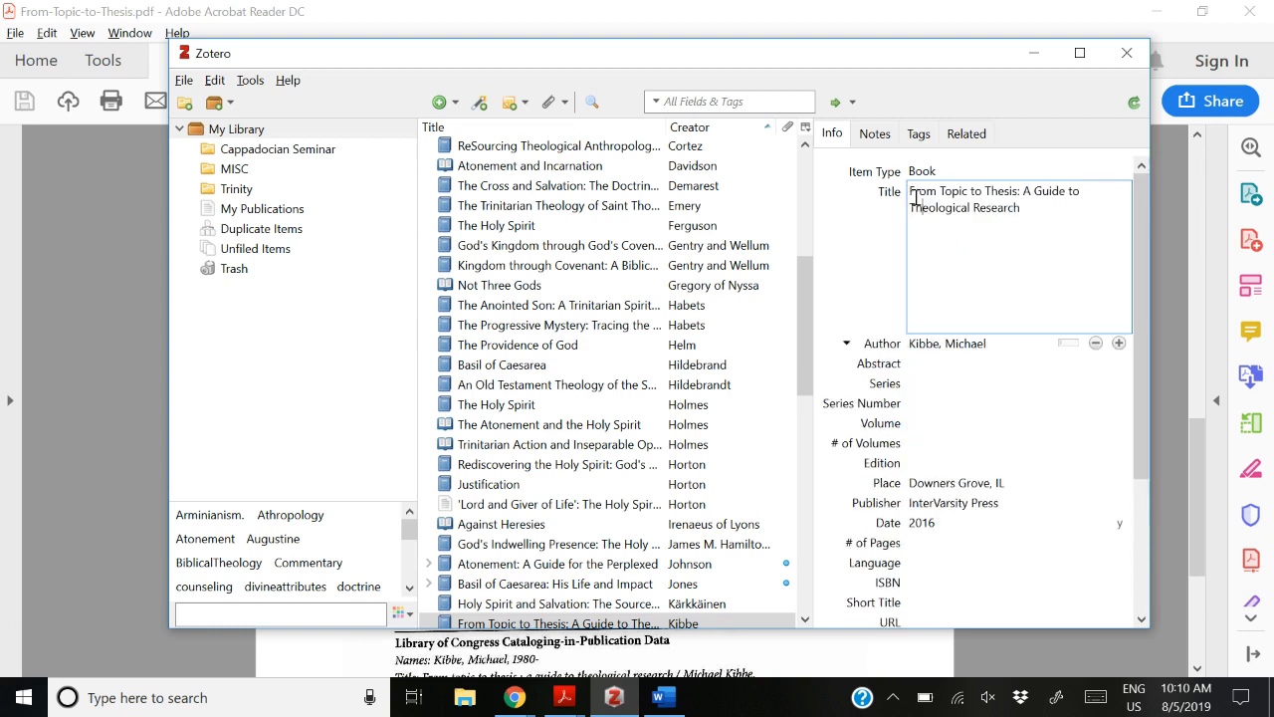
pyautogui.moveTo(912, 195); pyautogui.dragTo(1031, 197)
pyautogui.hotkey('ctrl', 'c')
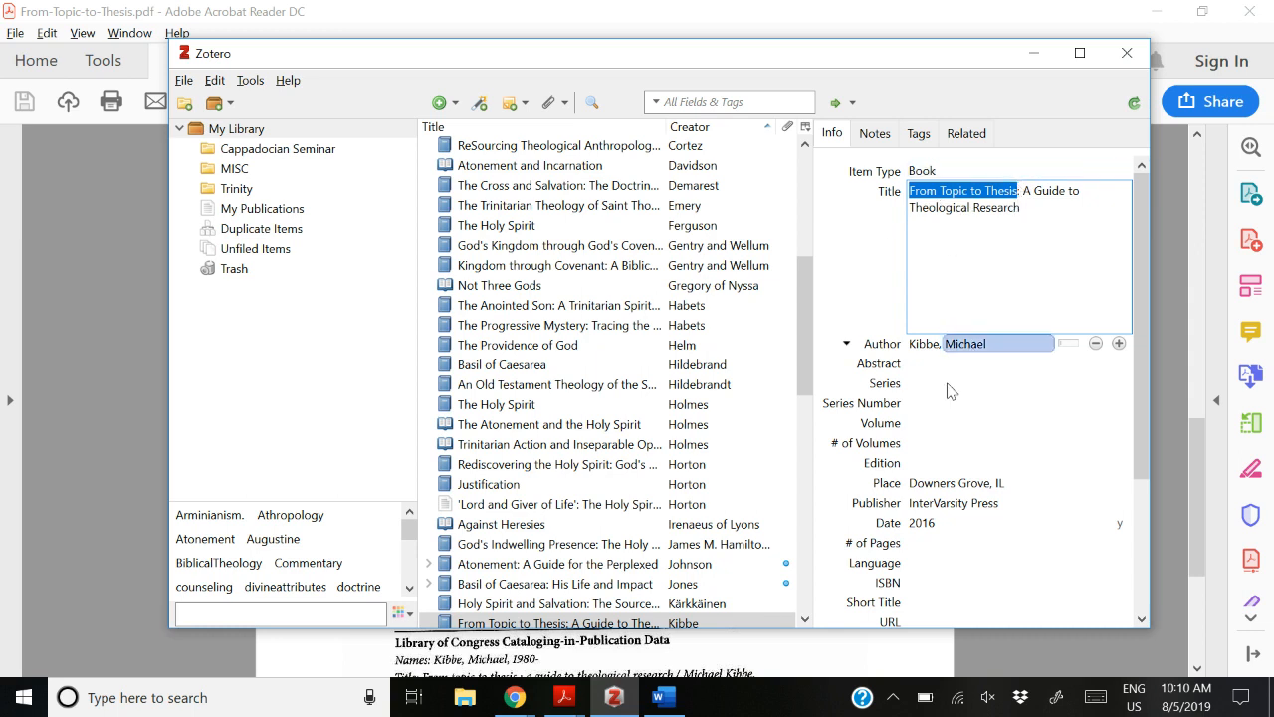
pyautogui.scroll(-2, 921, 543)
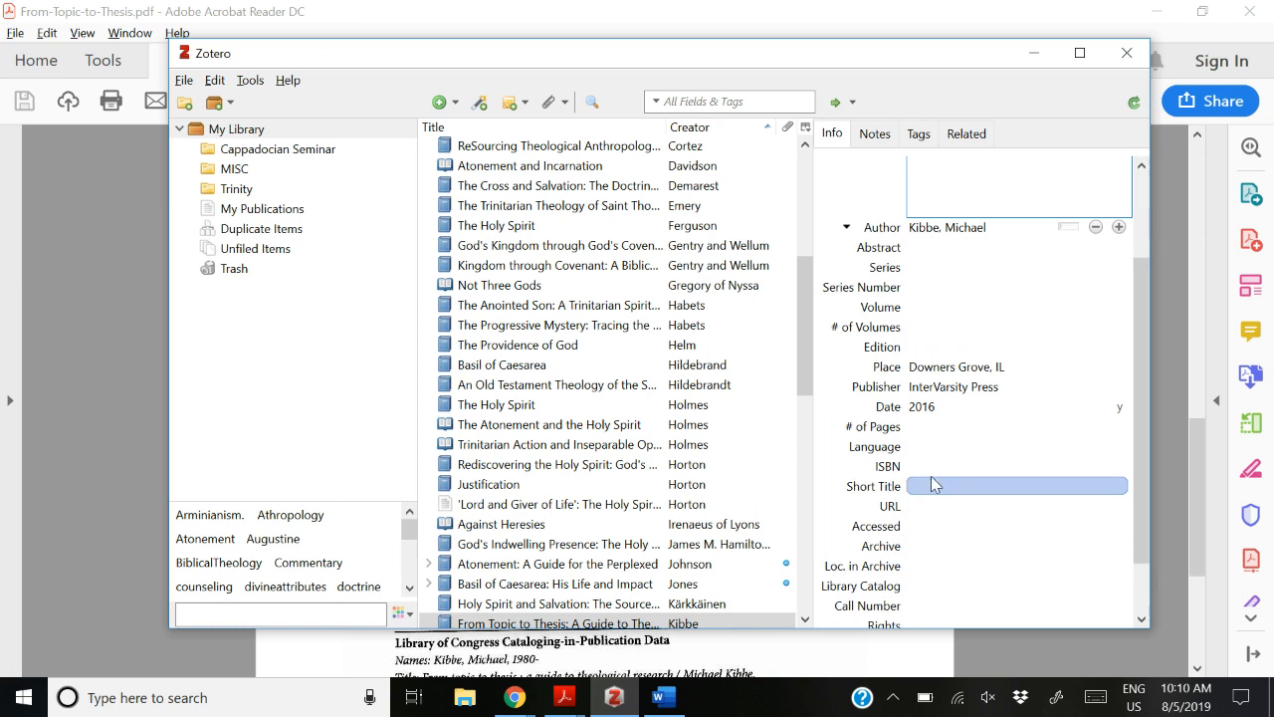
pyautogui.click(938, 486)
pyautogui.scroll(-1, 930, 483)
pyautogui.hotkey('ctrl', 'v')
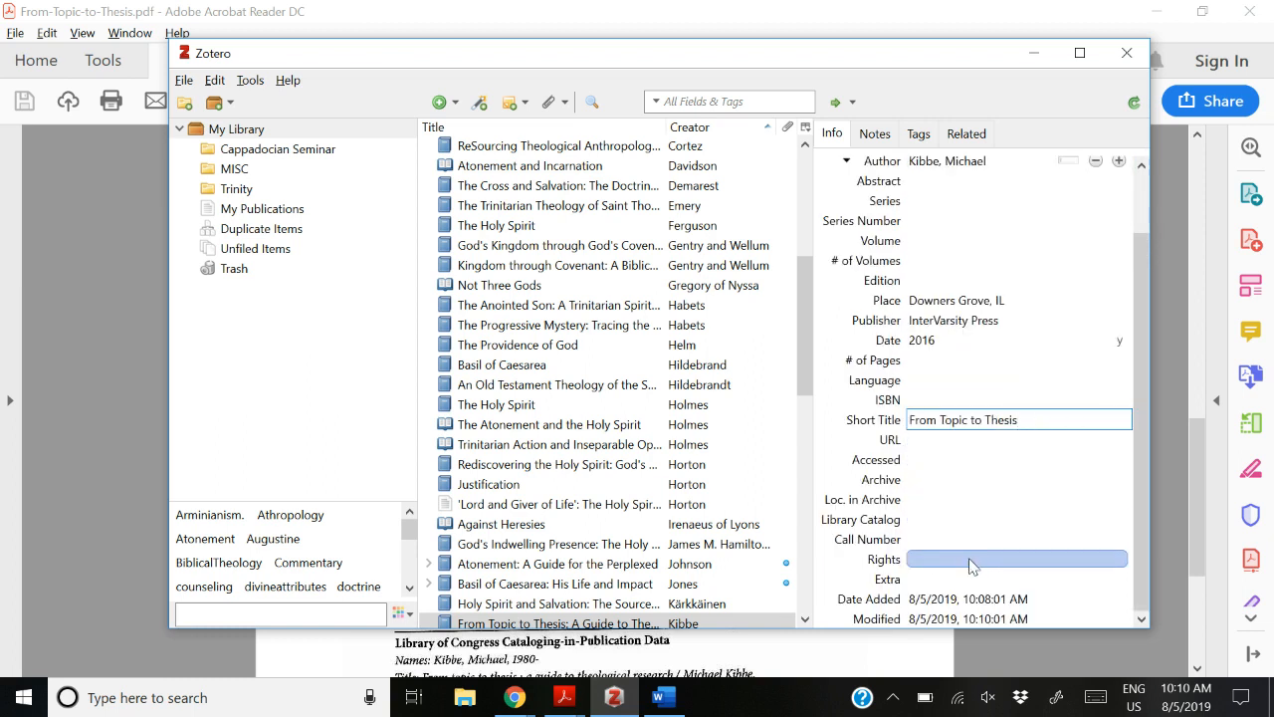
pyautogui.scroll(1, 991, 561)
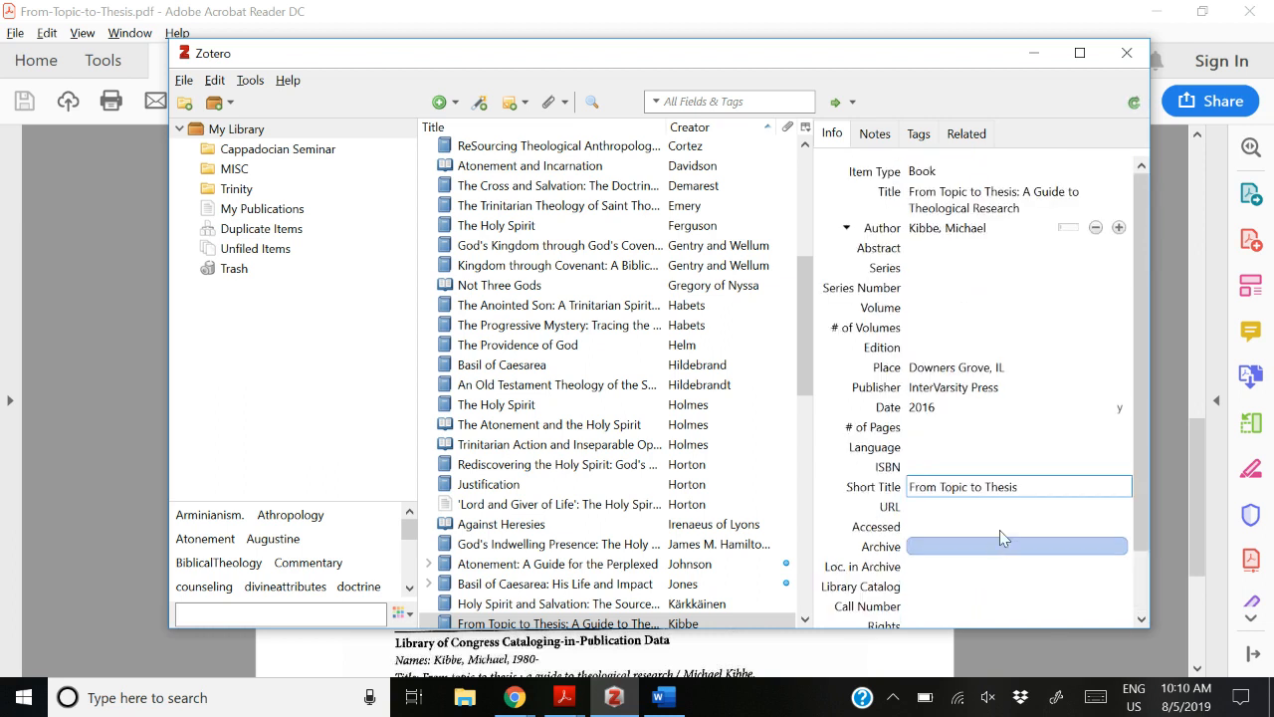
pyautogui.click(958, 468)
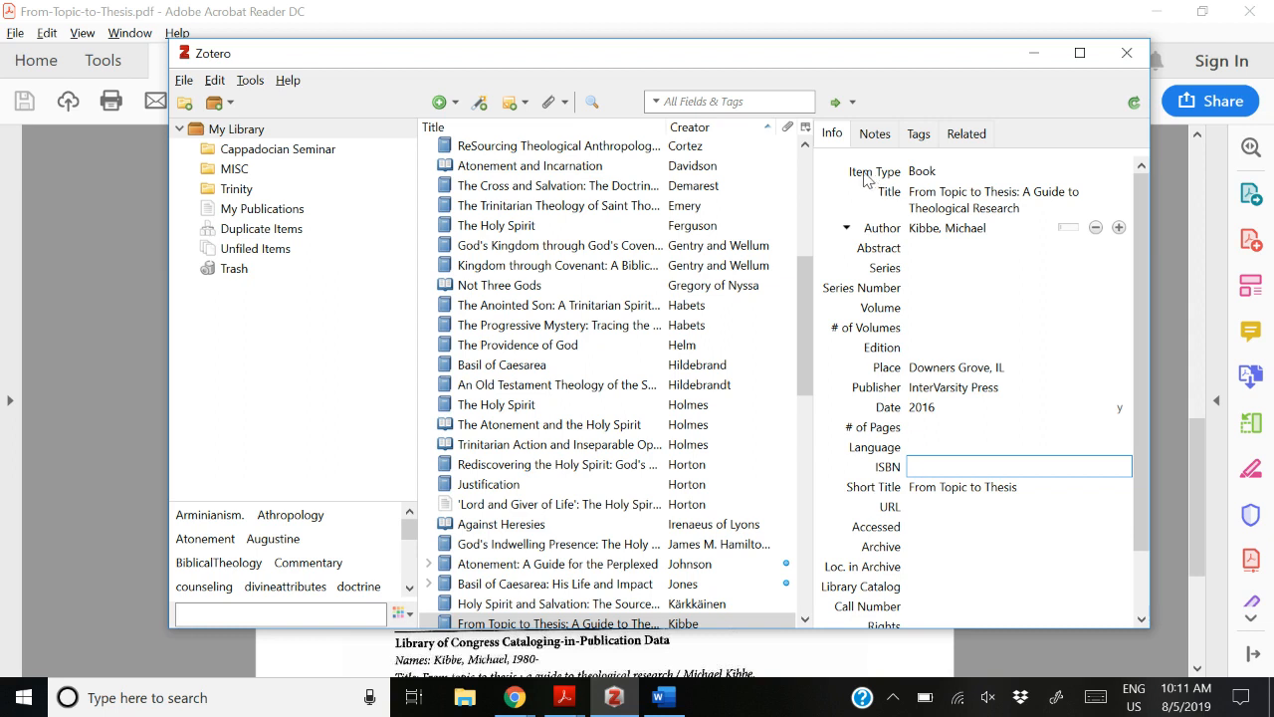
# Step: Review the filled-in fields of the book entry
pyautogui.scroll(-1, 1016, 400)
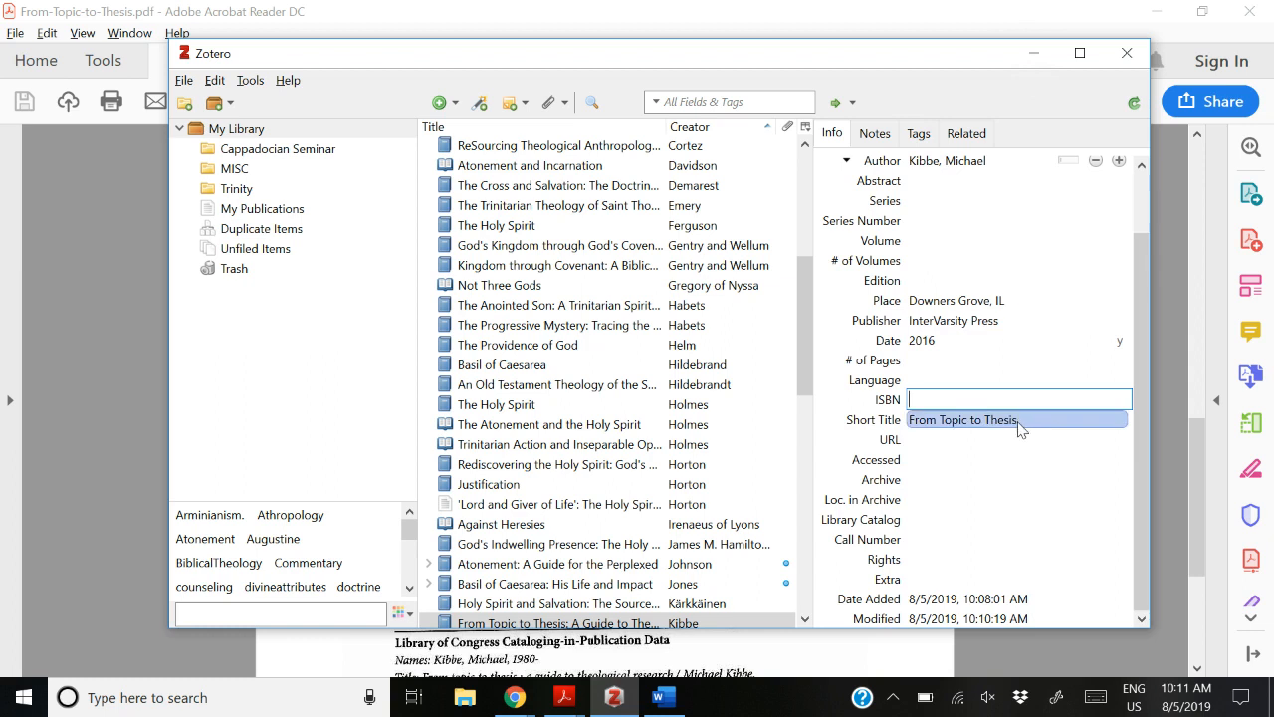
pyautogui.scroll(1, 1017, 438)
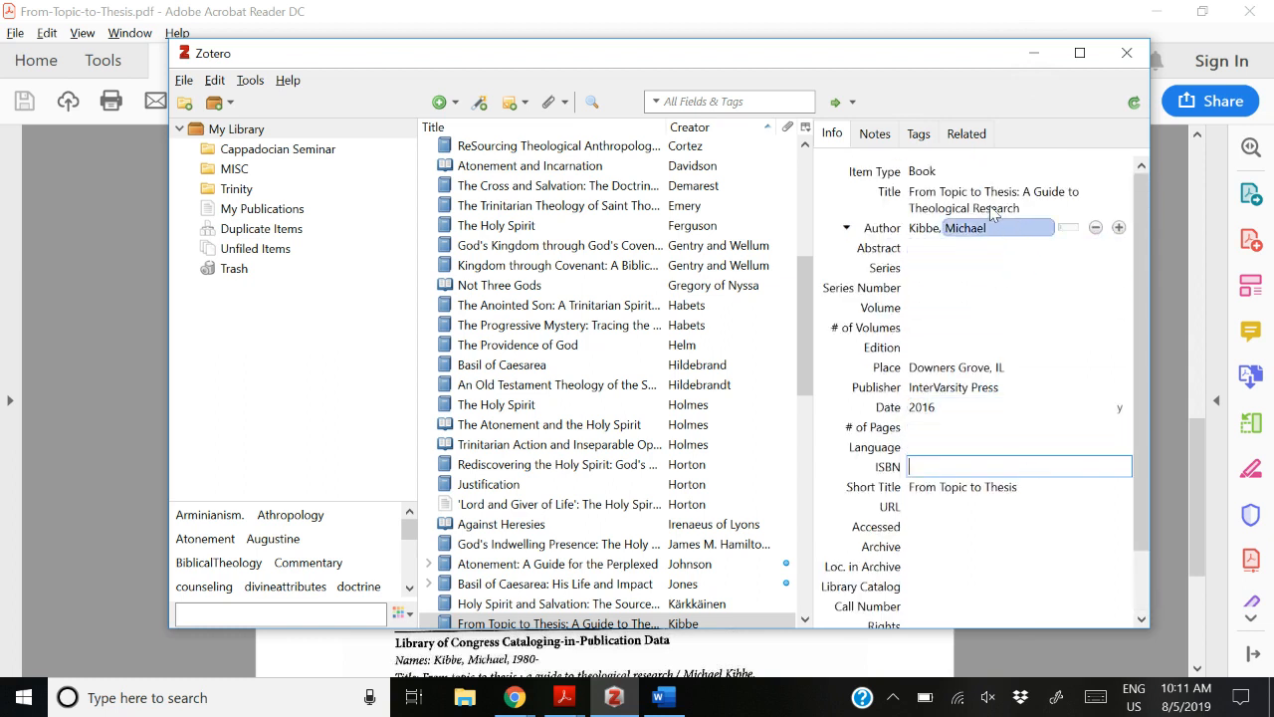
pyautogui.click(971, 283)
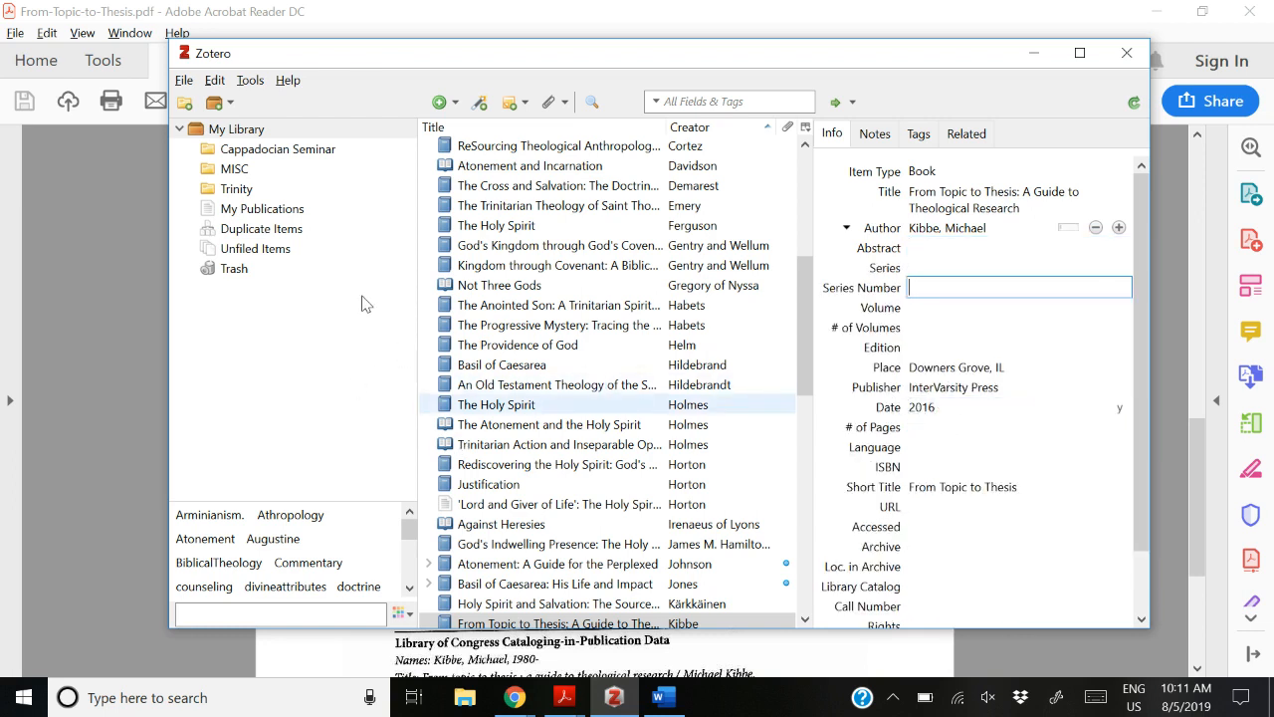
# Step: Switch to the Zotero_Tutorial_Template document in Word and look through the sample text on page 2 for its footnote
pyautogui.hotkey('alt', 'Tab')
pyautogui.hotkey('alt', 'Tab')
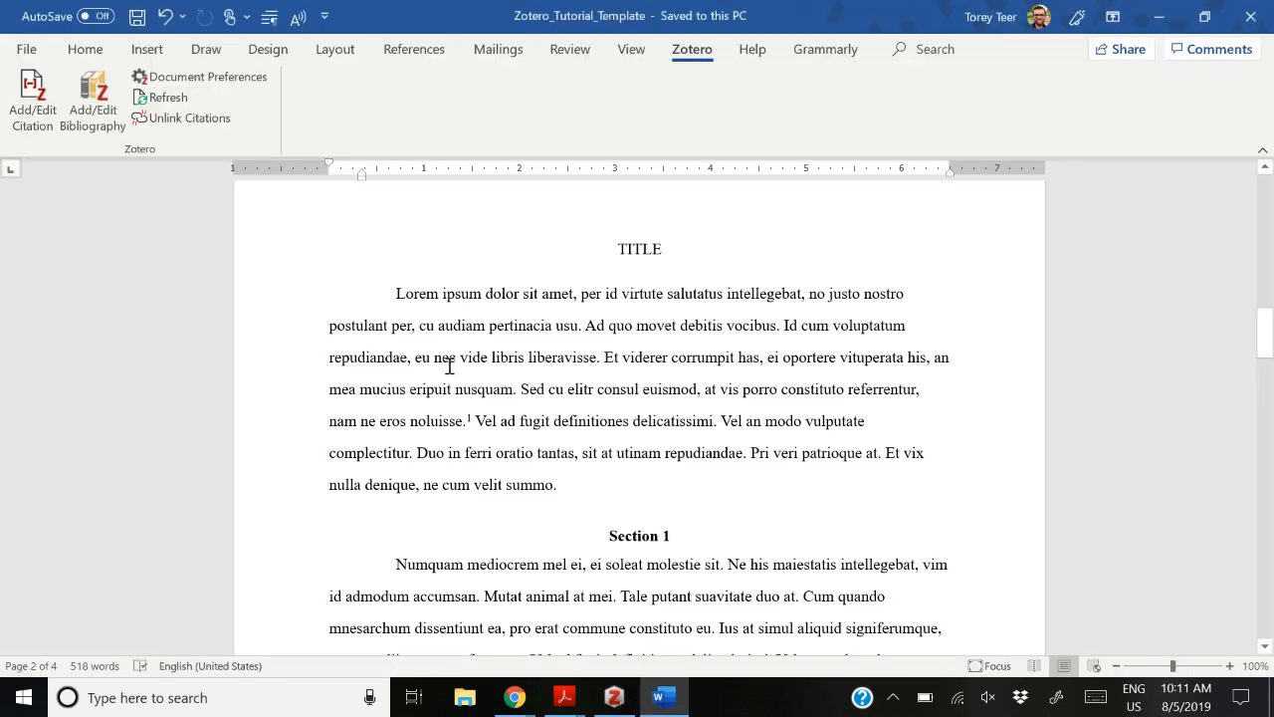
pyautogui.scroll(-1, 468, 388)
pyautogui.scroll(2, 508, 407)
pyautogui.scroll(-5, 525, 423)
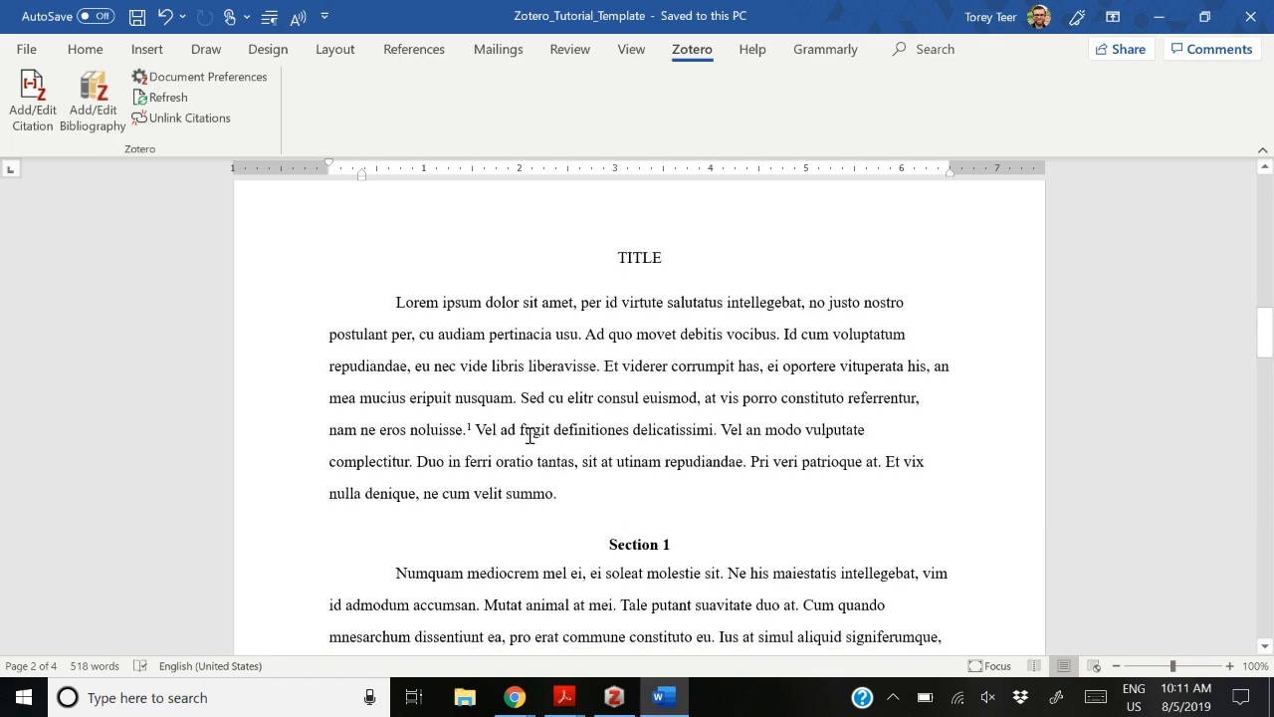
pyautogui.scroll(1, 466, 519)
pyautogui.scroll(3, 583, 368)
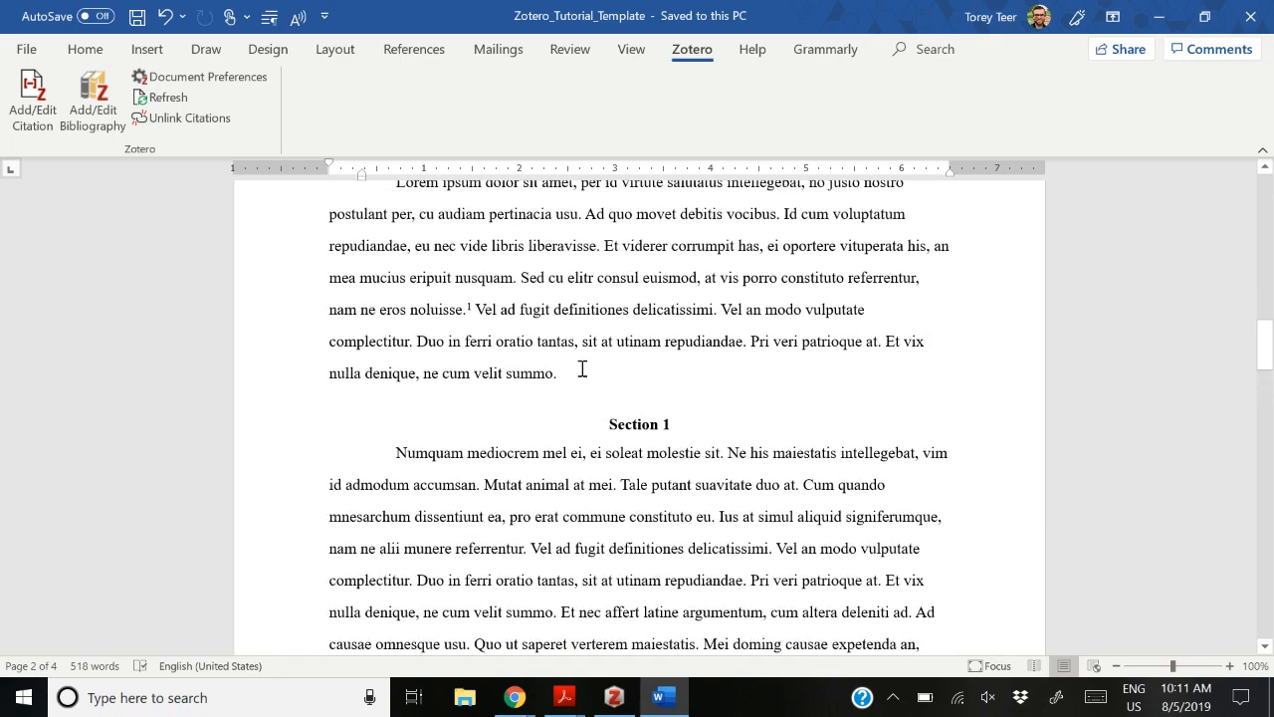
pyautogui.scroll(-3, 463, 597)
# Step: Delete the placeholder text "Footnotes" from footnote 1 on page 2, keeping the footnote number
pyautogui.click(486, 623)
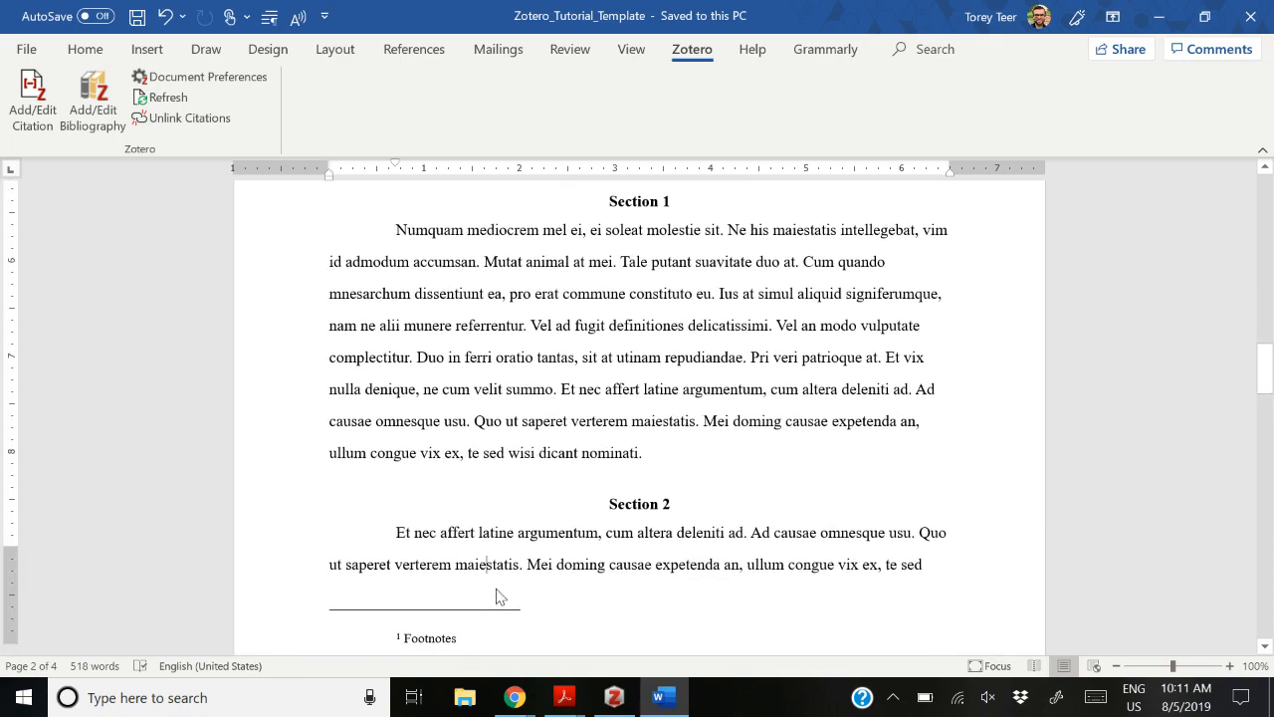
pyautogui.scroll(-1, 498, 594)
pyautogui.click(519, 531)
pyautogui.press('BackSpace')
pyautogui.press('BackSpace')
pyautogui.press('BackSpace')
pyautogui.press('BackSpace')
pyautogui.press('BackSpace')
pyautogui.press('BackSpace')
pyautogui.press('BackSpace')
pyautogui.press('BackSpace')
pyautogui.press('BackSpace')
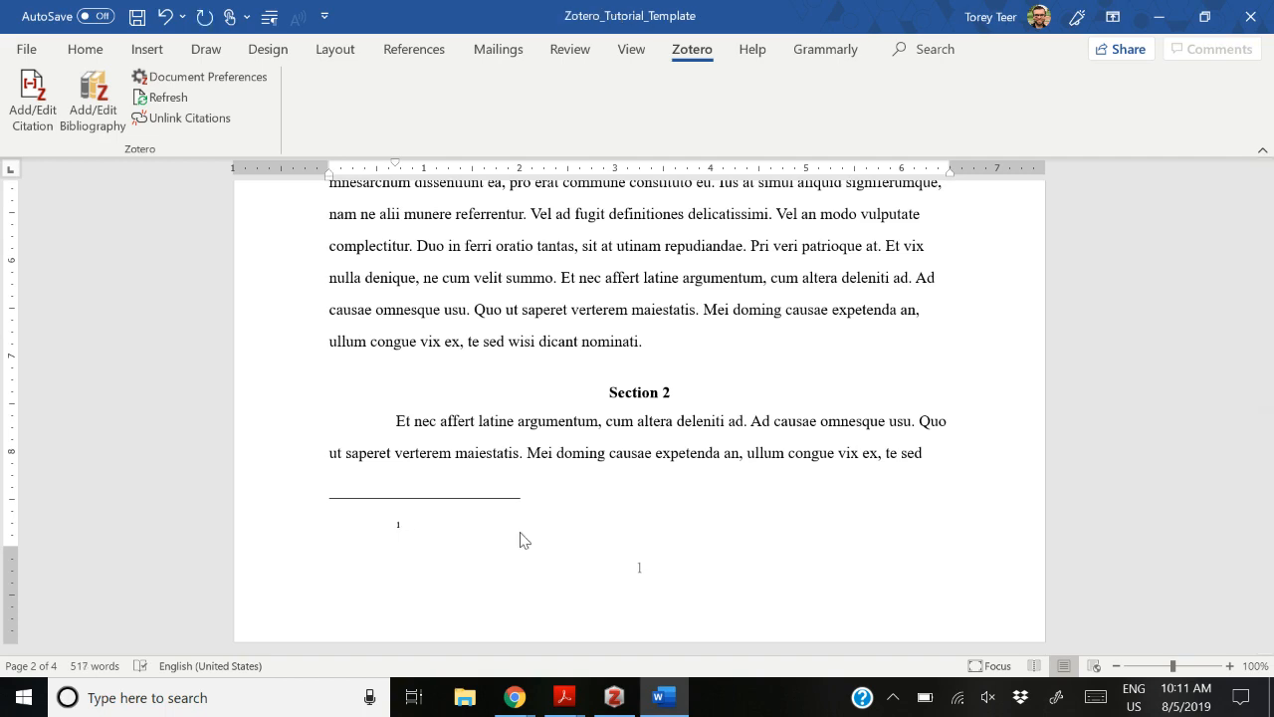
# Step: Locate footnote 1's reference mark in the first paragraph under TITLE and follow it to the footnote text
pyautogui.scroll(1, 524, 355)
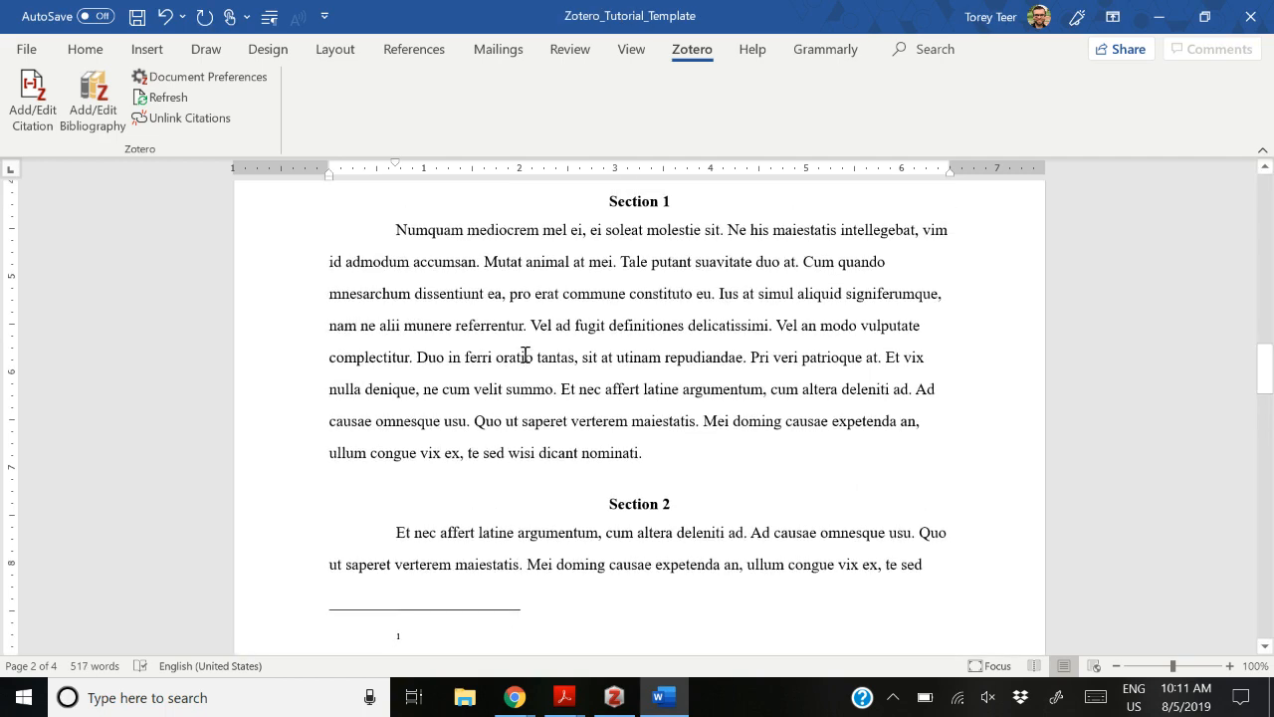
pyautogui.scroll(2, 524, 356)
pyautogui.click(435, 51)
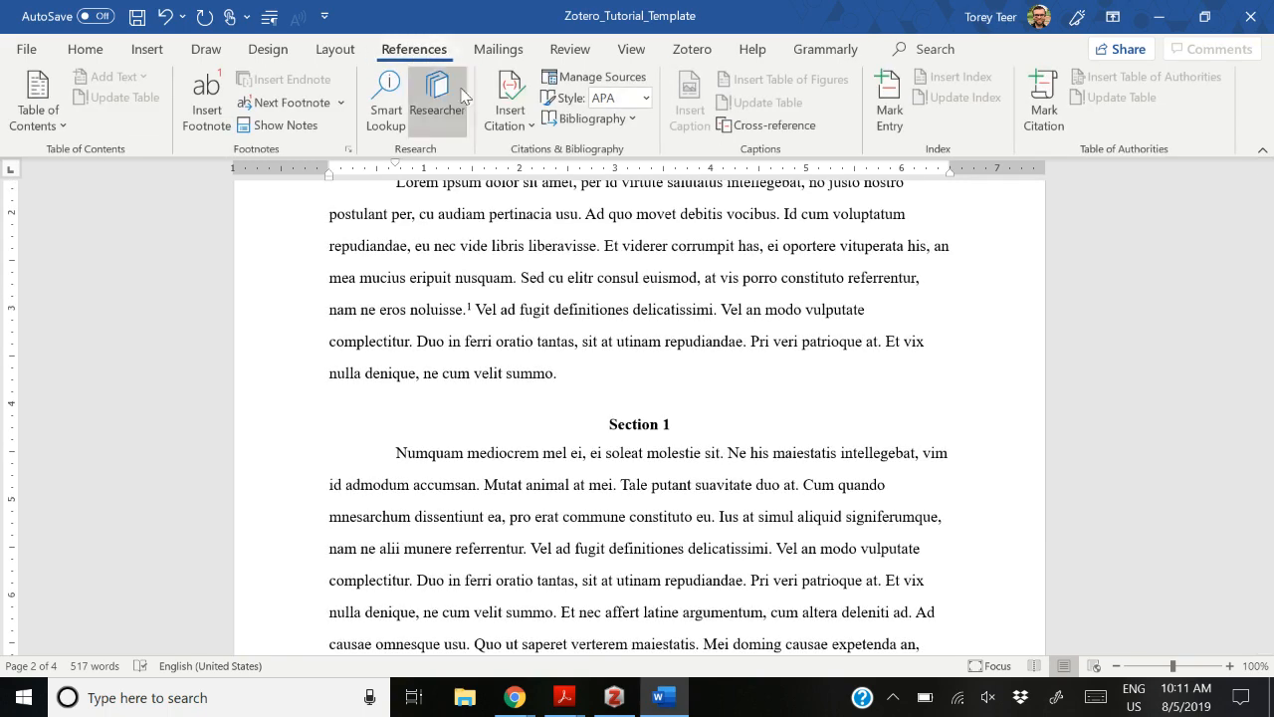
pyautogui.click(468, 311)
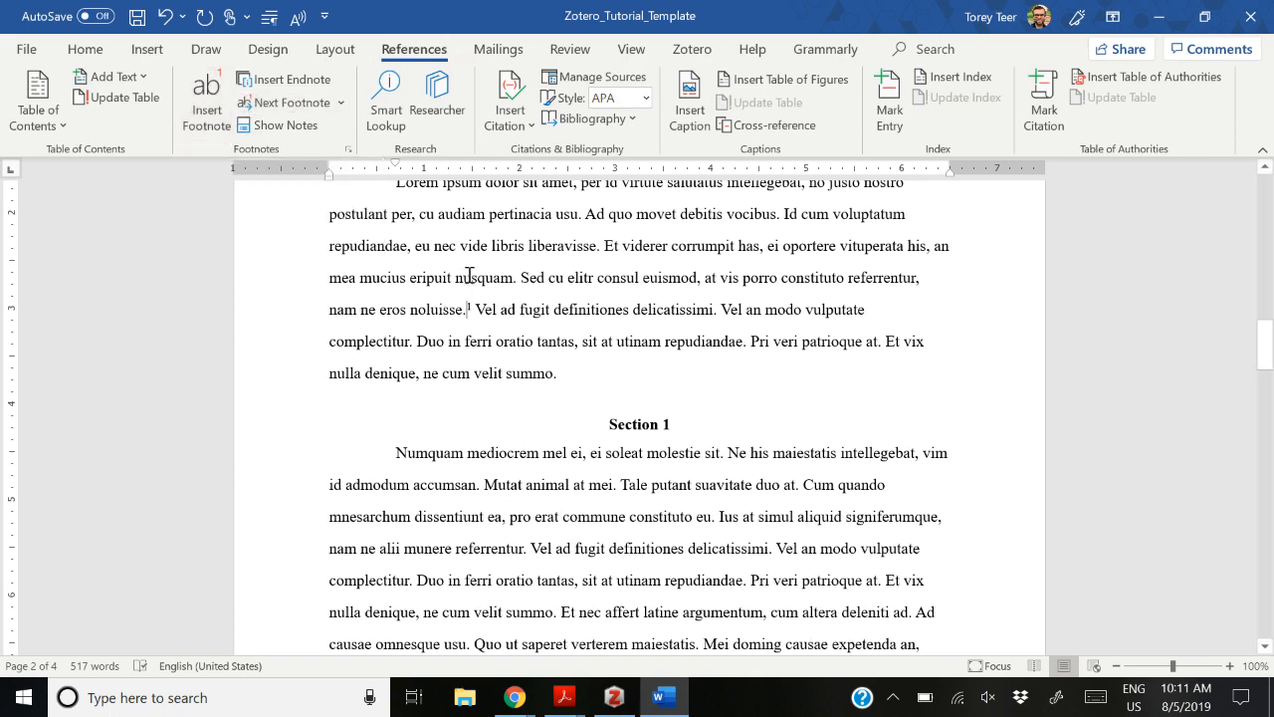
pyautogui.doubleClick(469, 309)
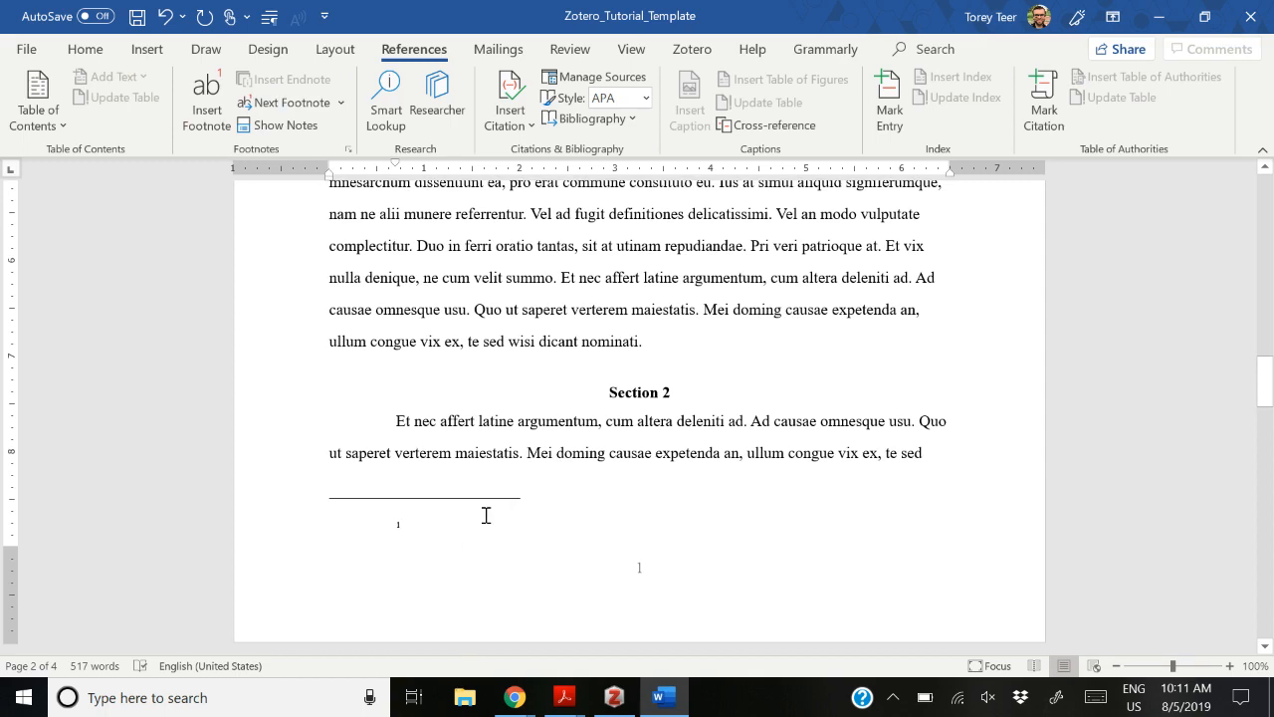
pyautogui.scroll(2, 392, 537)
pyautogui.scroll(-1, 668, 255)
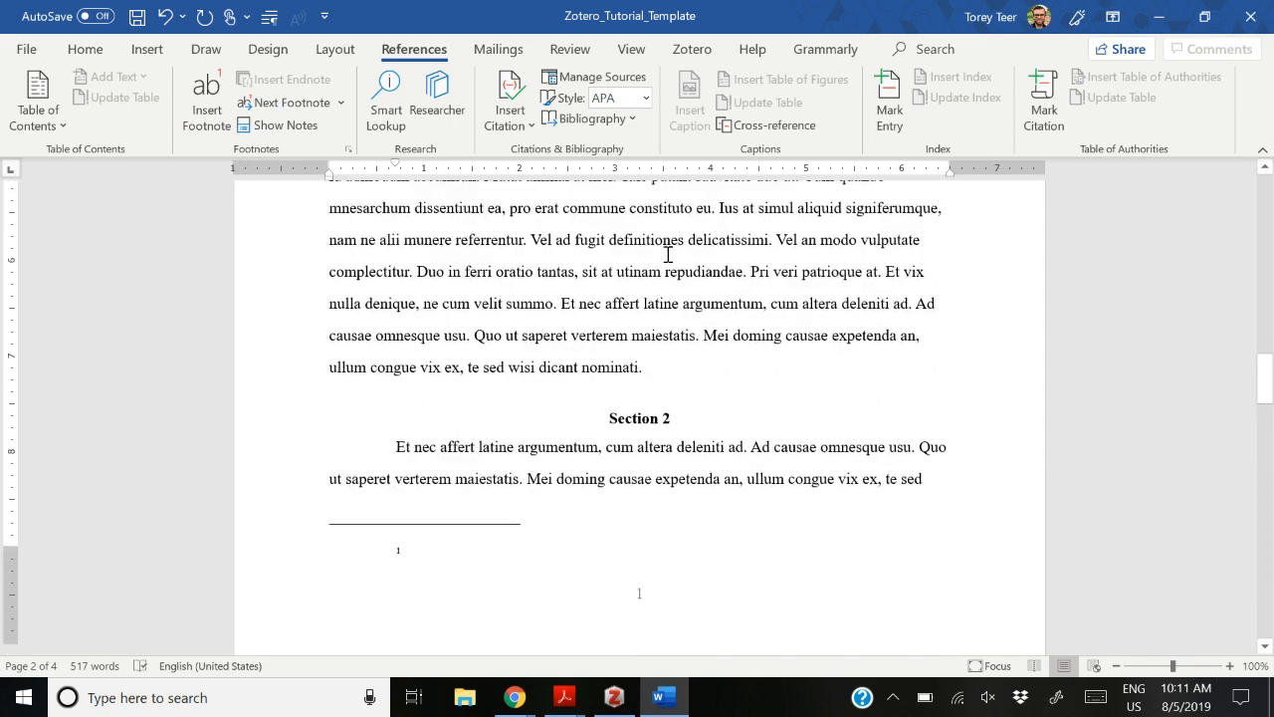
# Step: Start a Zotero citation in footnote 1 using Chicago Manual of Style 17th edition (full note), with automatic citation updates turned off
pyautogui.click(692, 48)
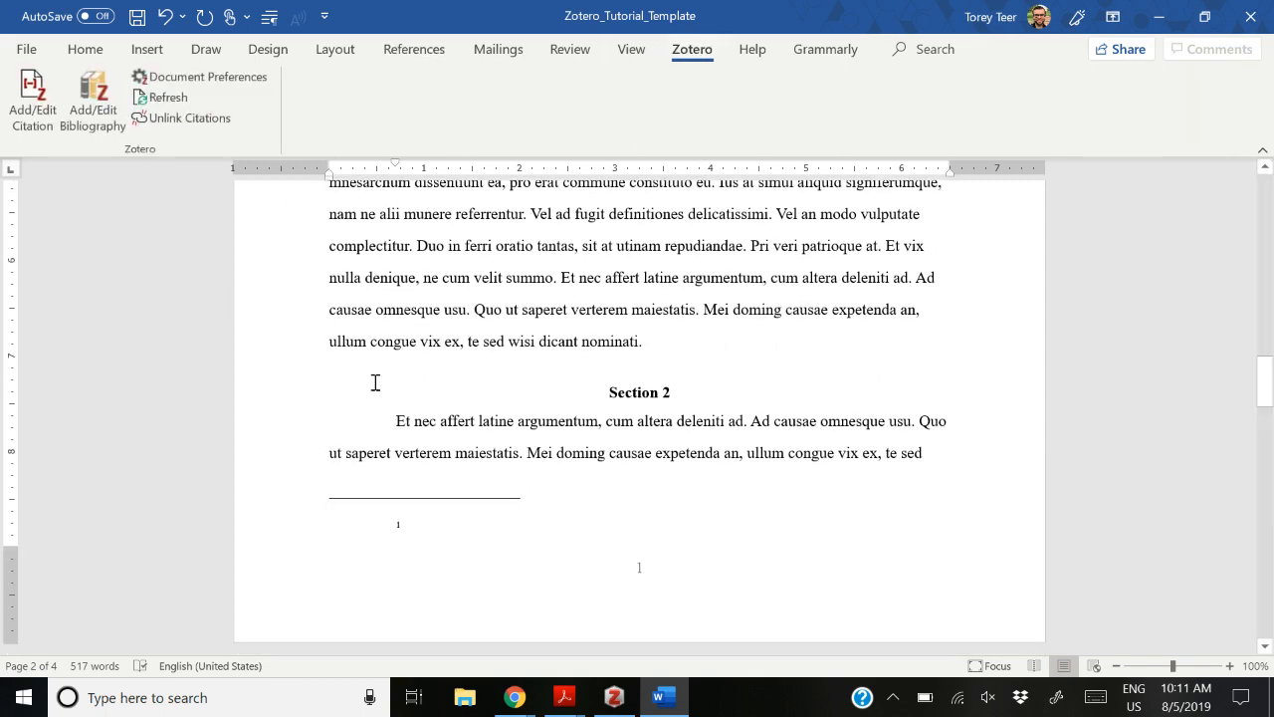
pyautogui.click(38, 124)
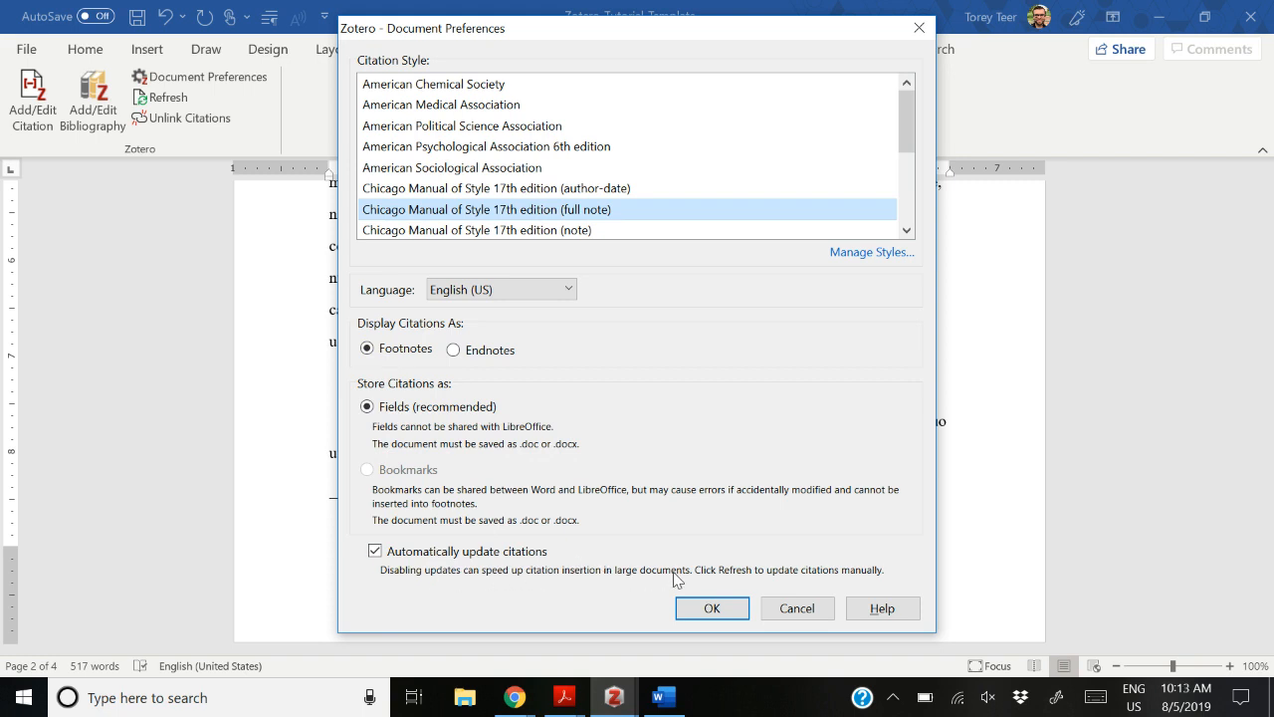
pyautogui.click(421, 560)
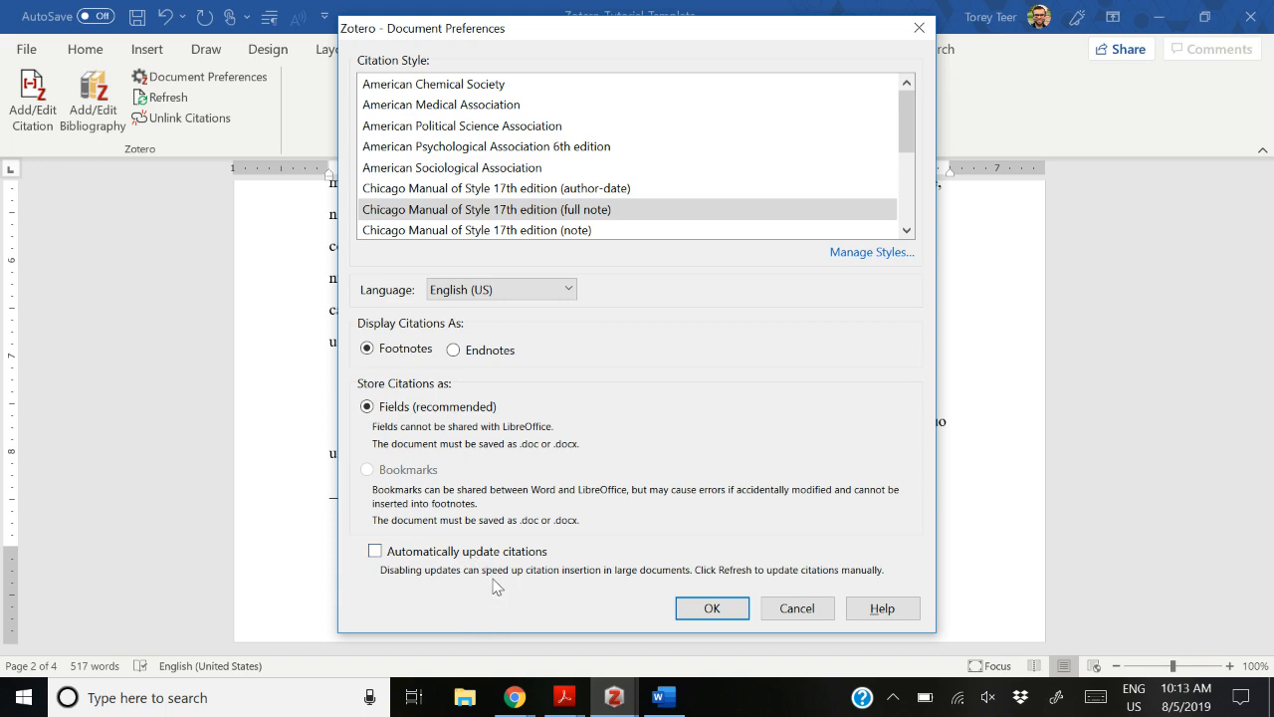
pyautogui.click(694, 613)
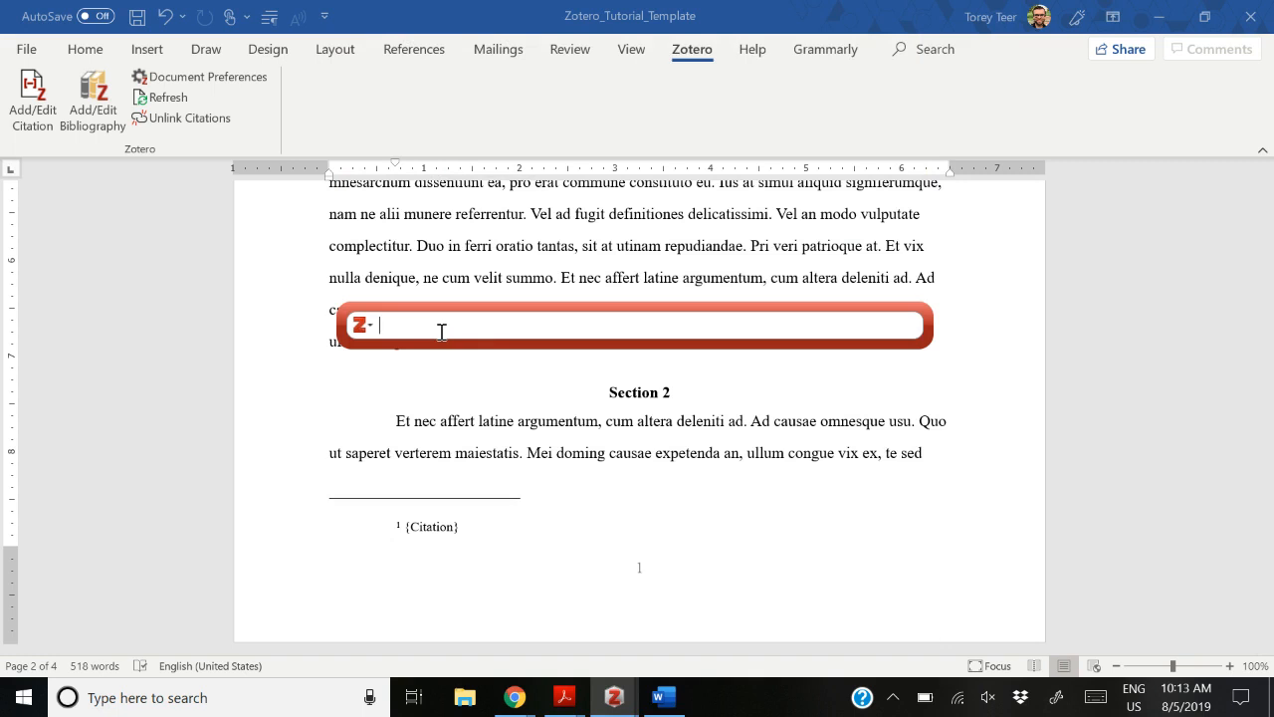
# Step: Find "from topic to thesis" in the Zotero library and insert the book's citation into footnote 1
pyautogui.write('from topic to thesis')
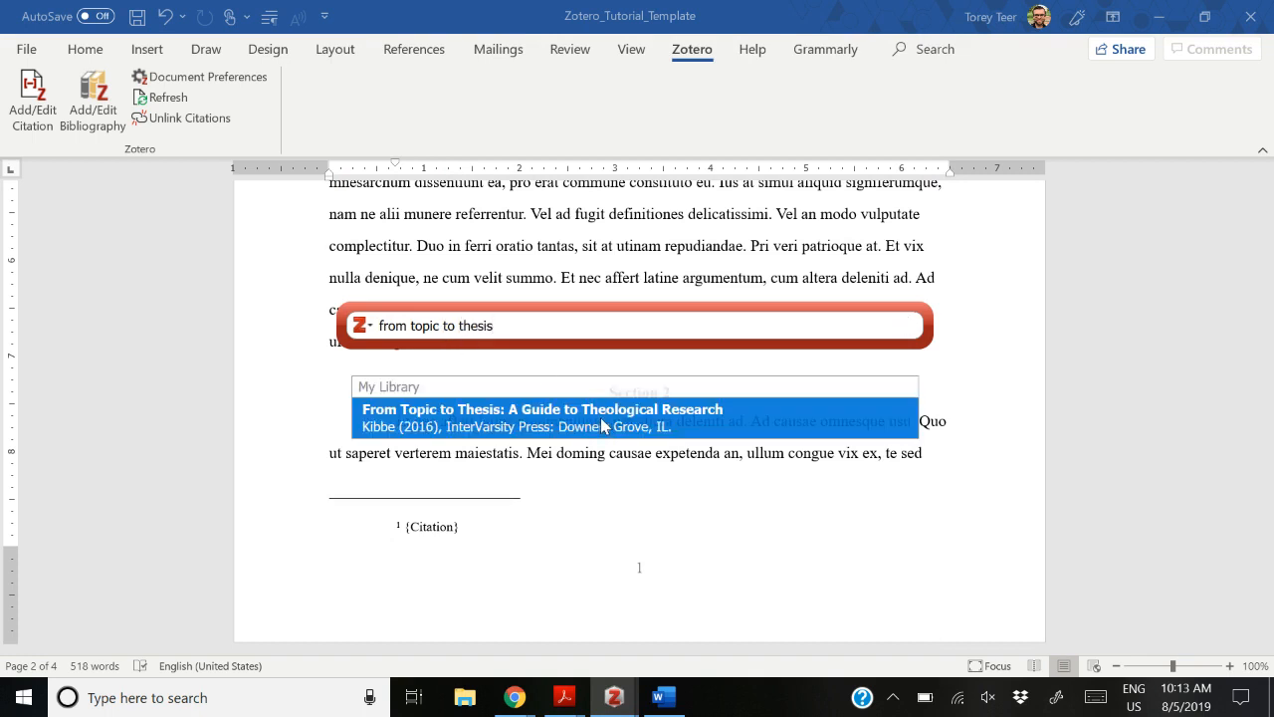
pyautogui.click(602, 426)
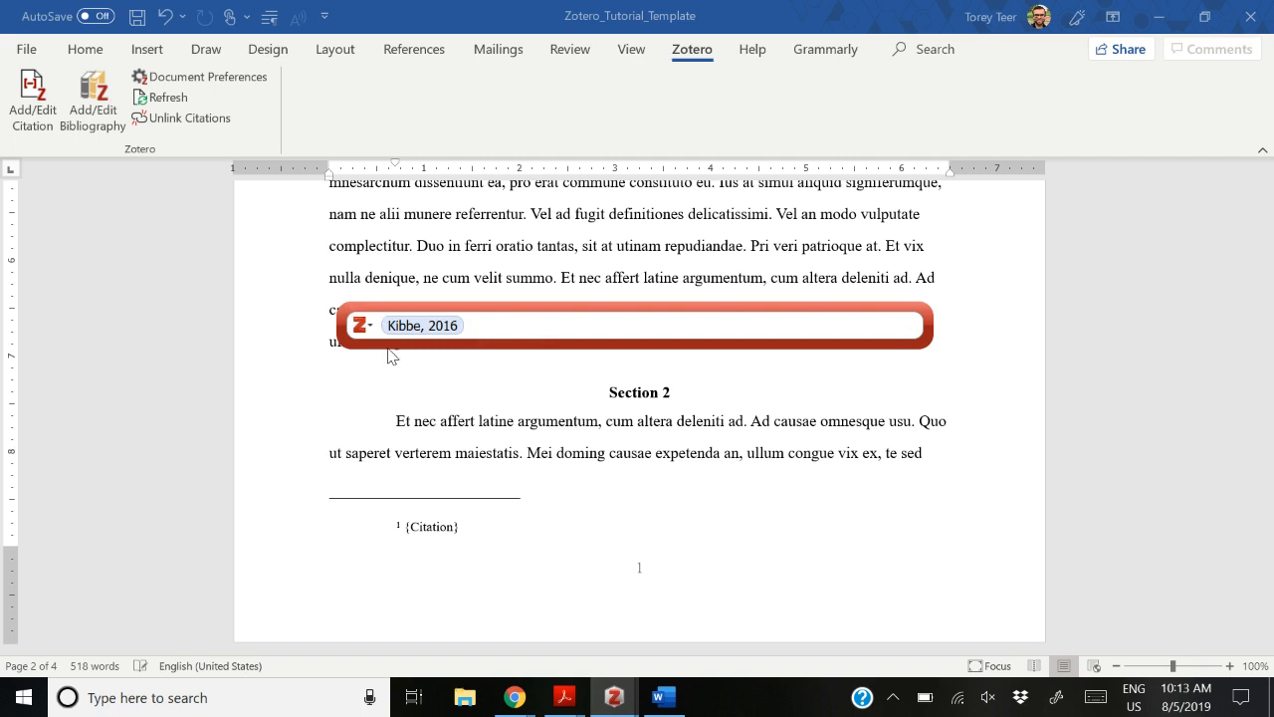
pyautogui.press('Return')
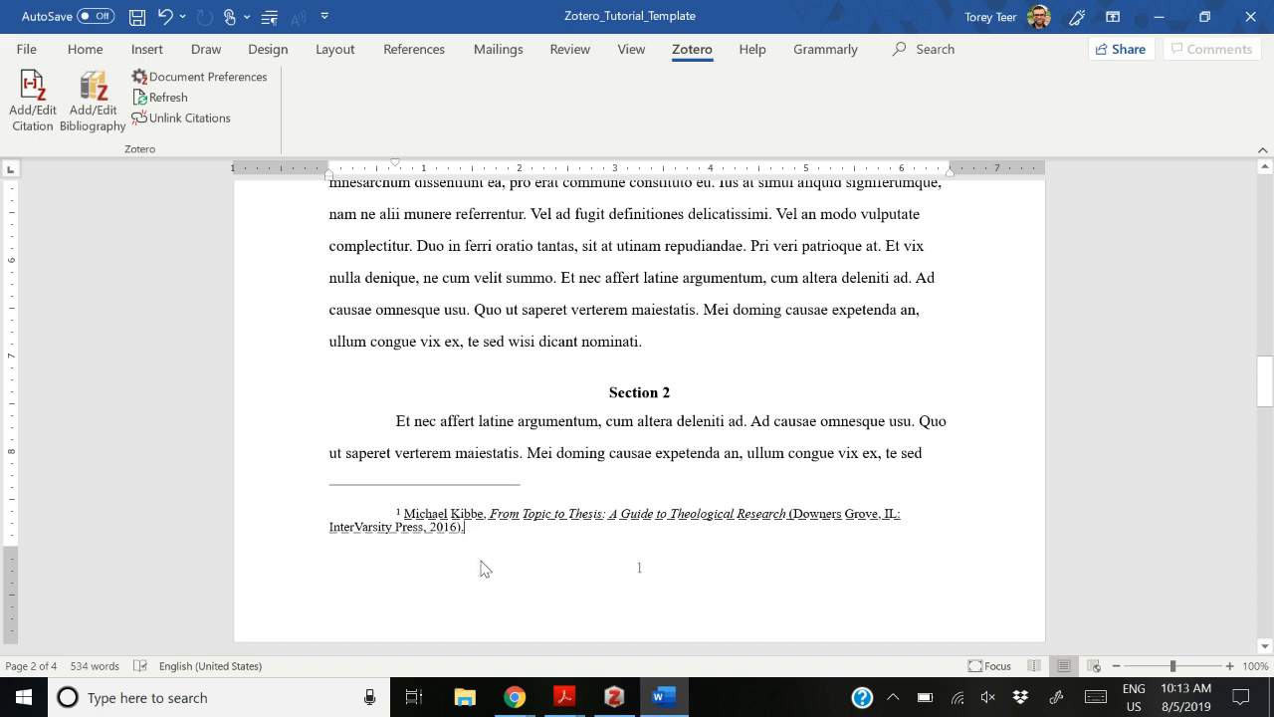
# Step: Examine the inserted Zotero citation in footnote 1 and how it behaves as a linked field
pyautogui.moveTo(464, 527); pyautogui.dragTo(407, 517)
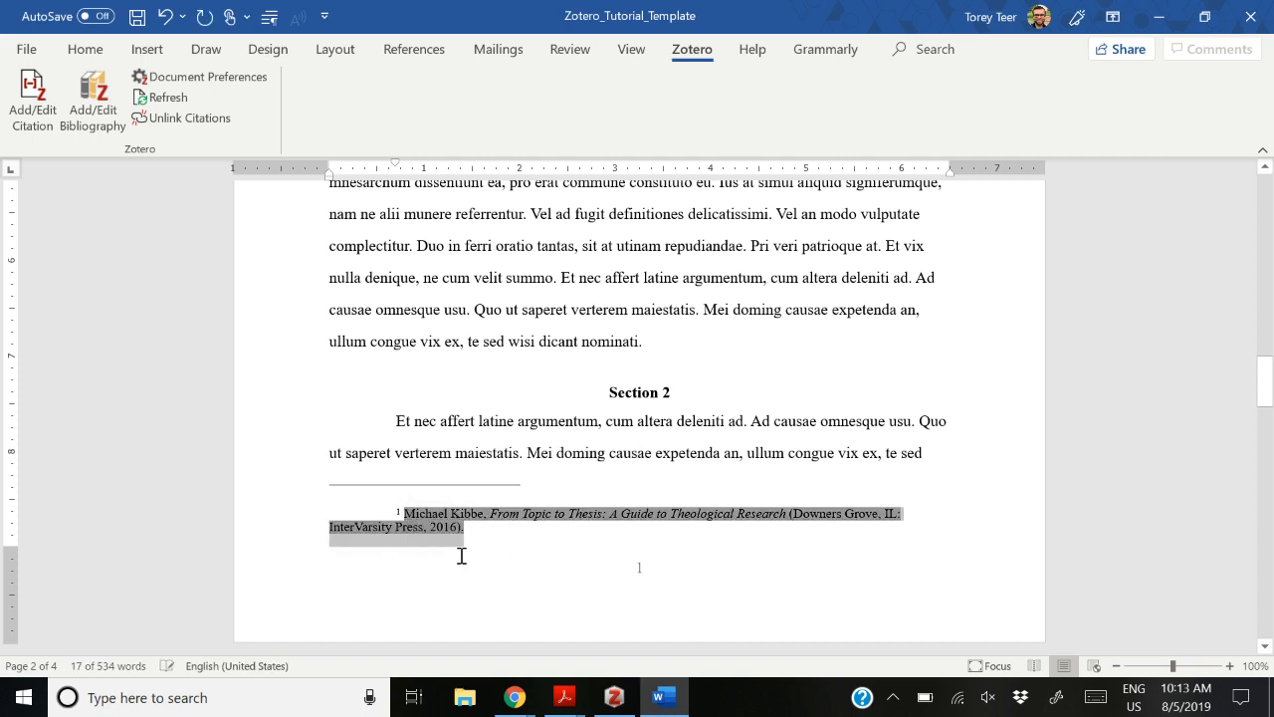
pyautogui.click(548, 525)
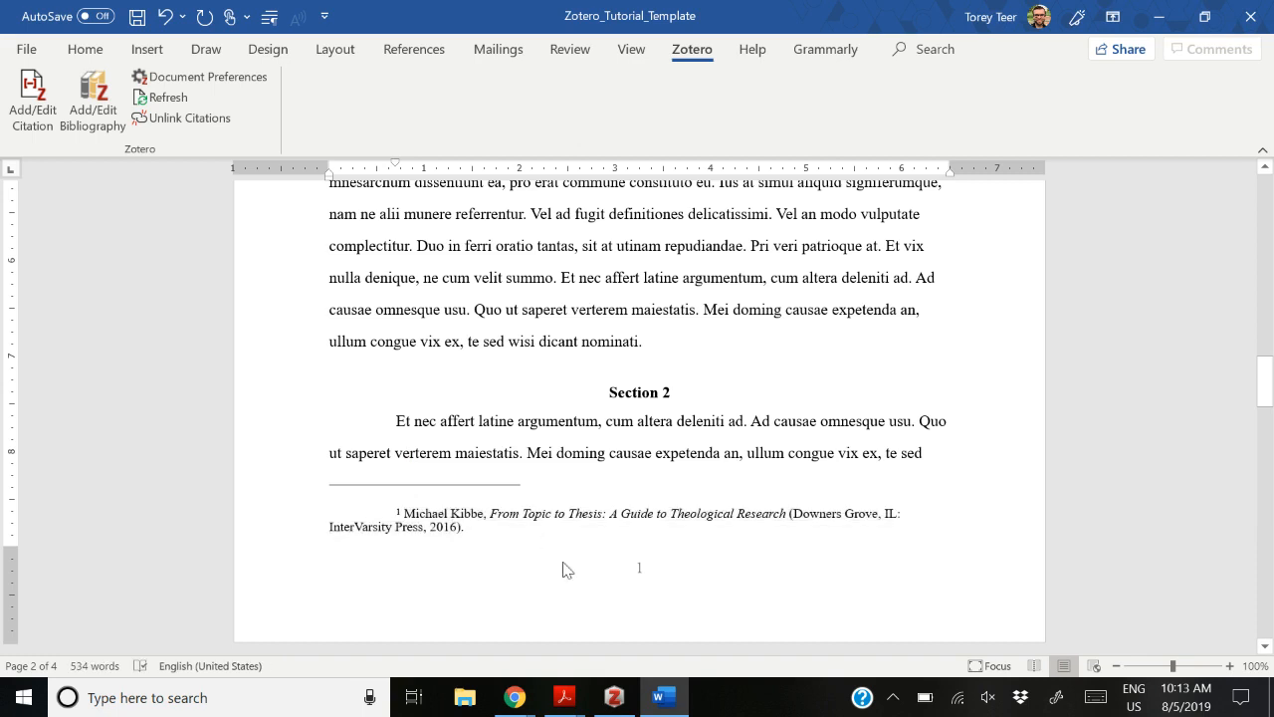
pyautogui.press('Left')
pyautogui.press('Right')
pyautogui.scroll(-1, 600, 531)
pyautogui.scroll(-1, 600, 531)
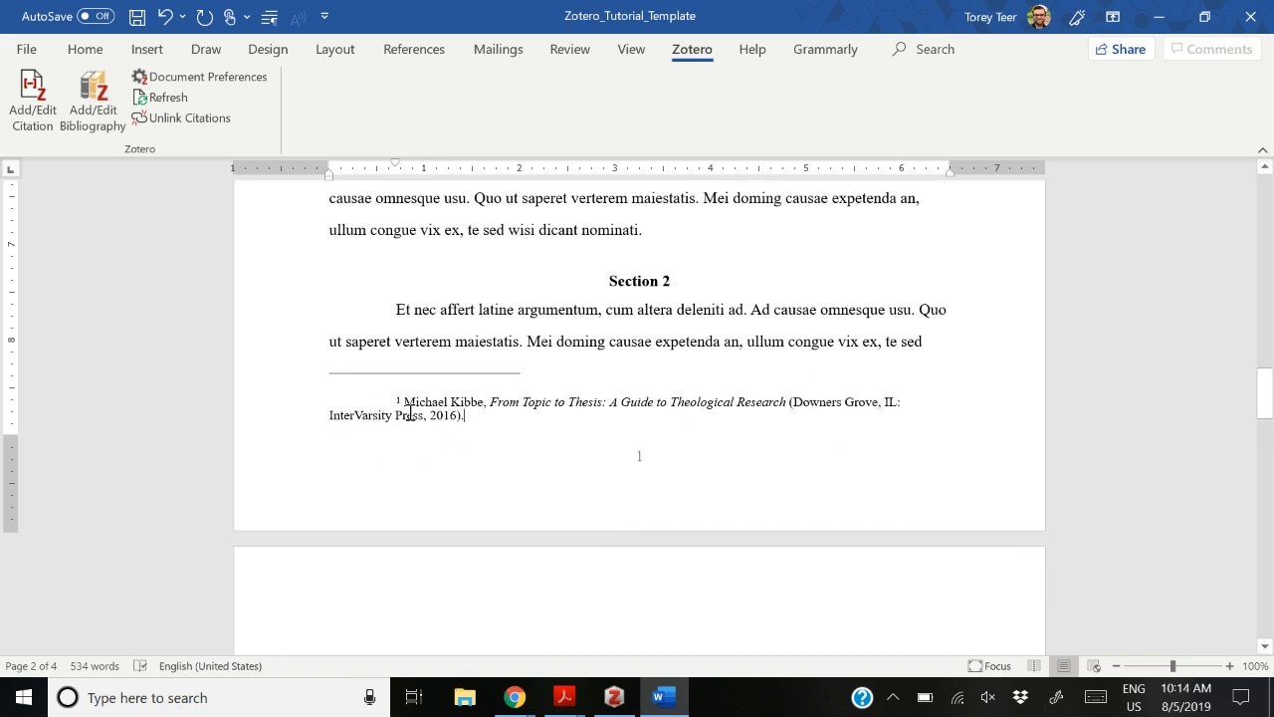
pyautogui.click(741, 413)
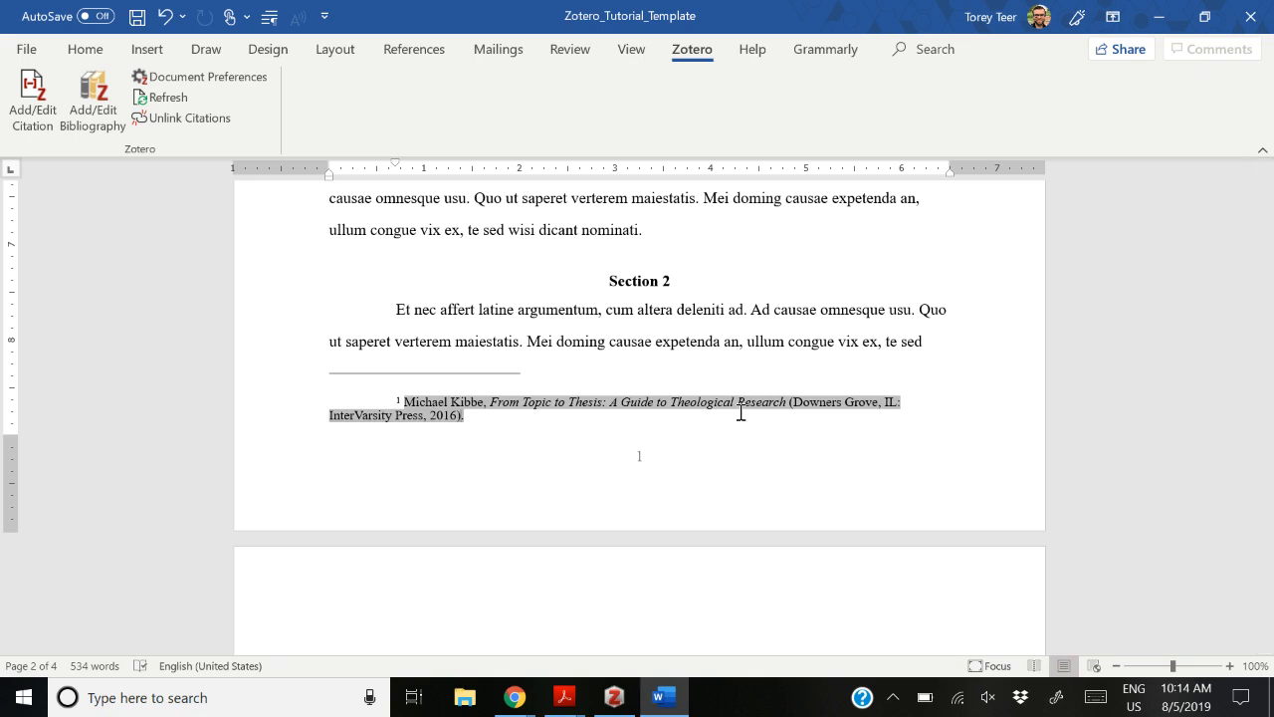
pyautogui.scroll(-1, 740, 413)
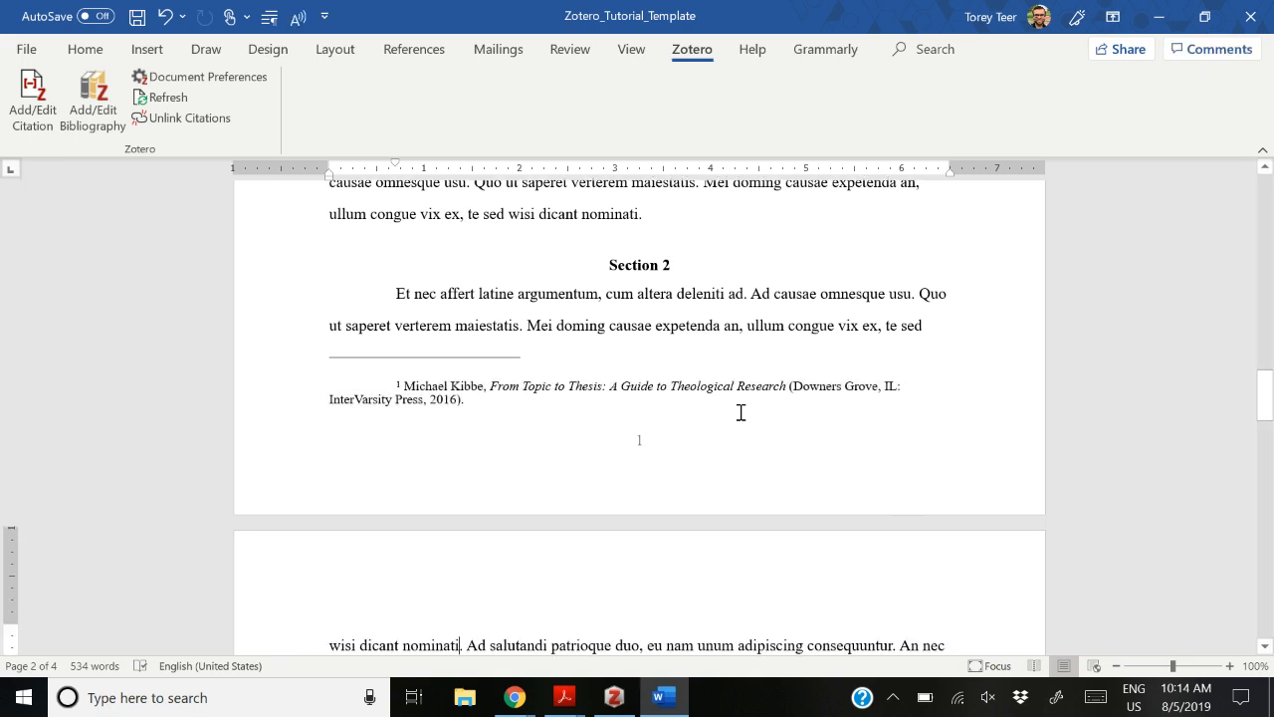
# Step: Add the page range 132–45 to the end of the citation in footnote 1, before the final period
pyautogui.click(499, 407)
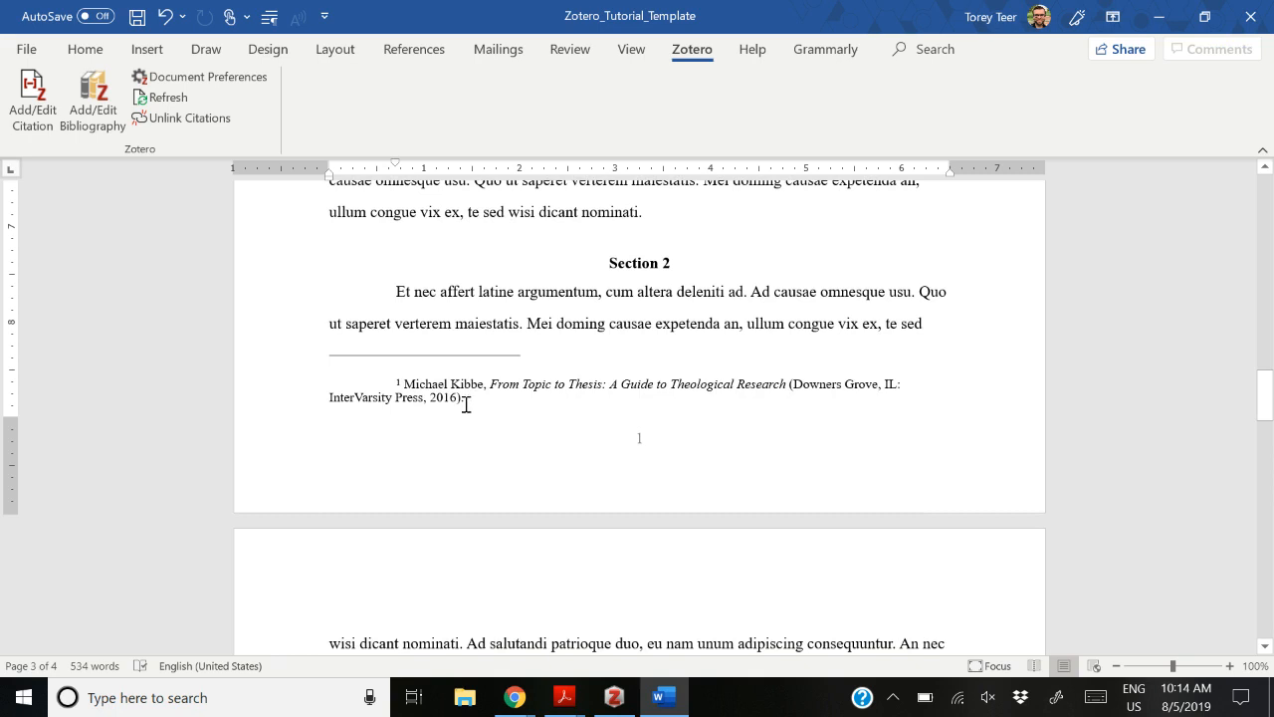
pyautogui.click(456, 388)
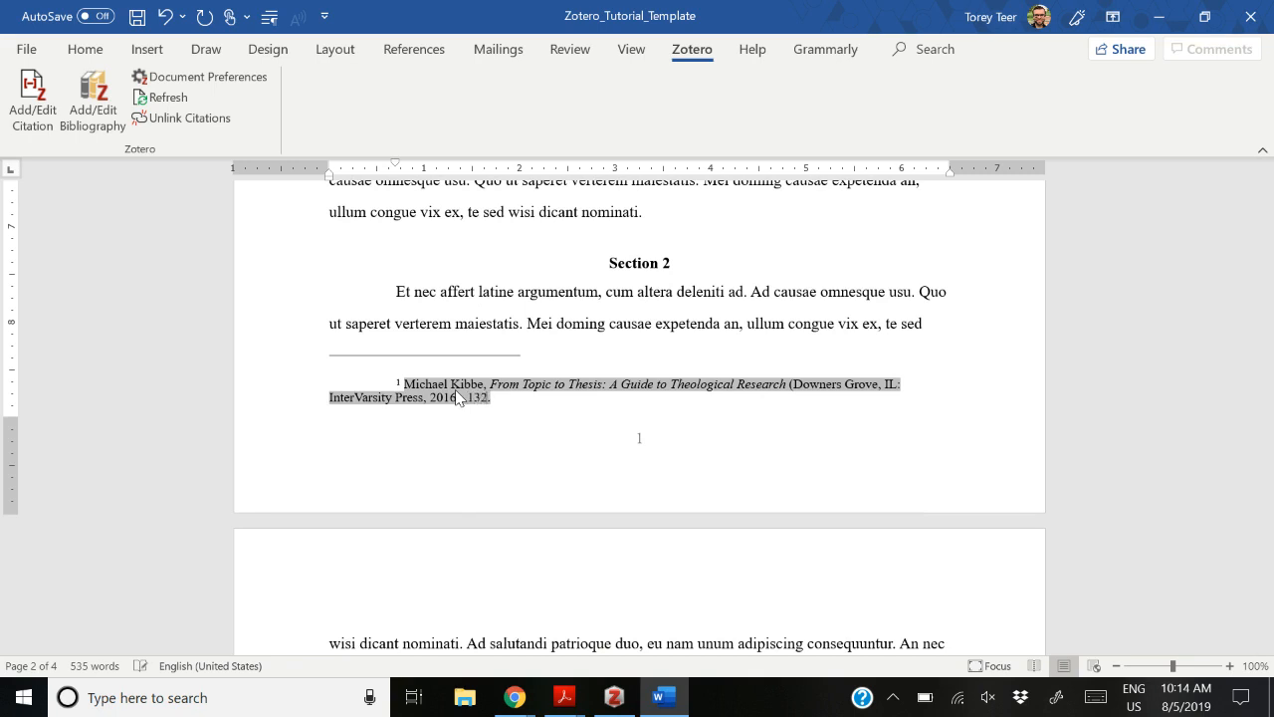
pyautogui.write('–45')
pyautogui.click(550, 400)
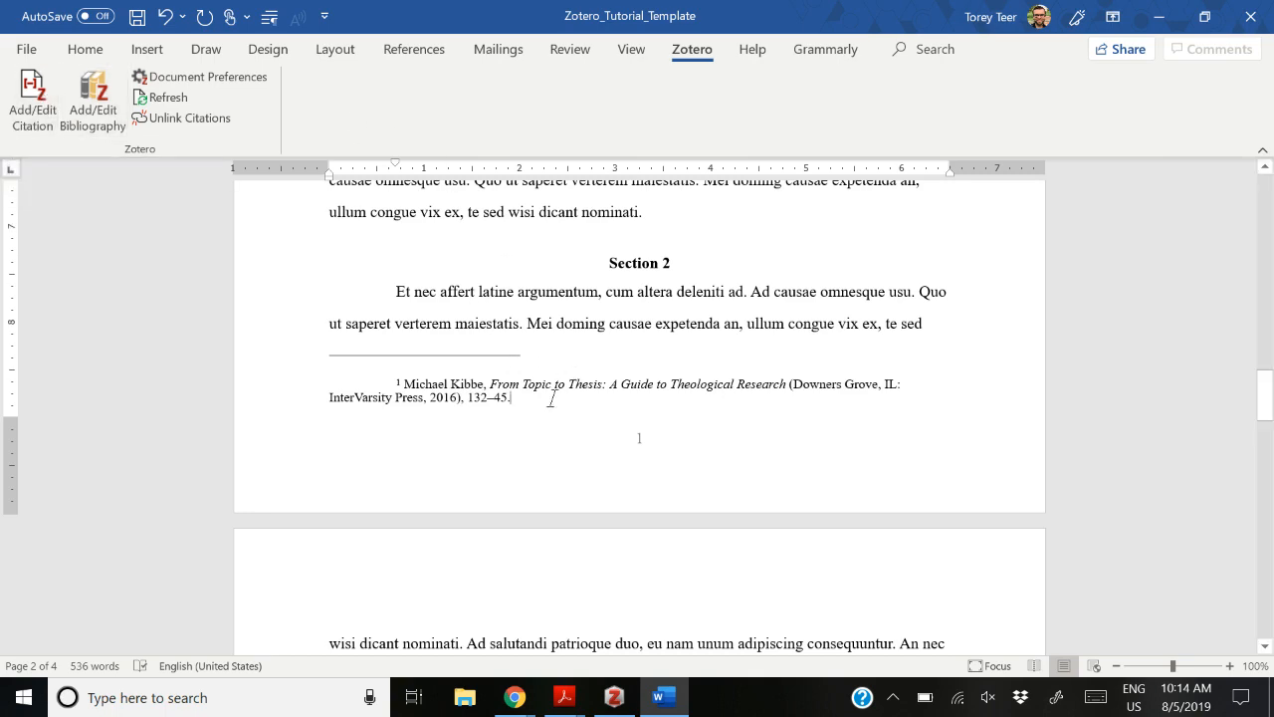
# Step: Insert a new footnote after the sentence ending "definitiones delicatissimi." in the first paragraph under TITLE
pyautogui.scroll(3, 577, 370)
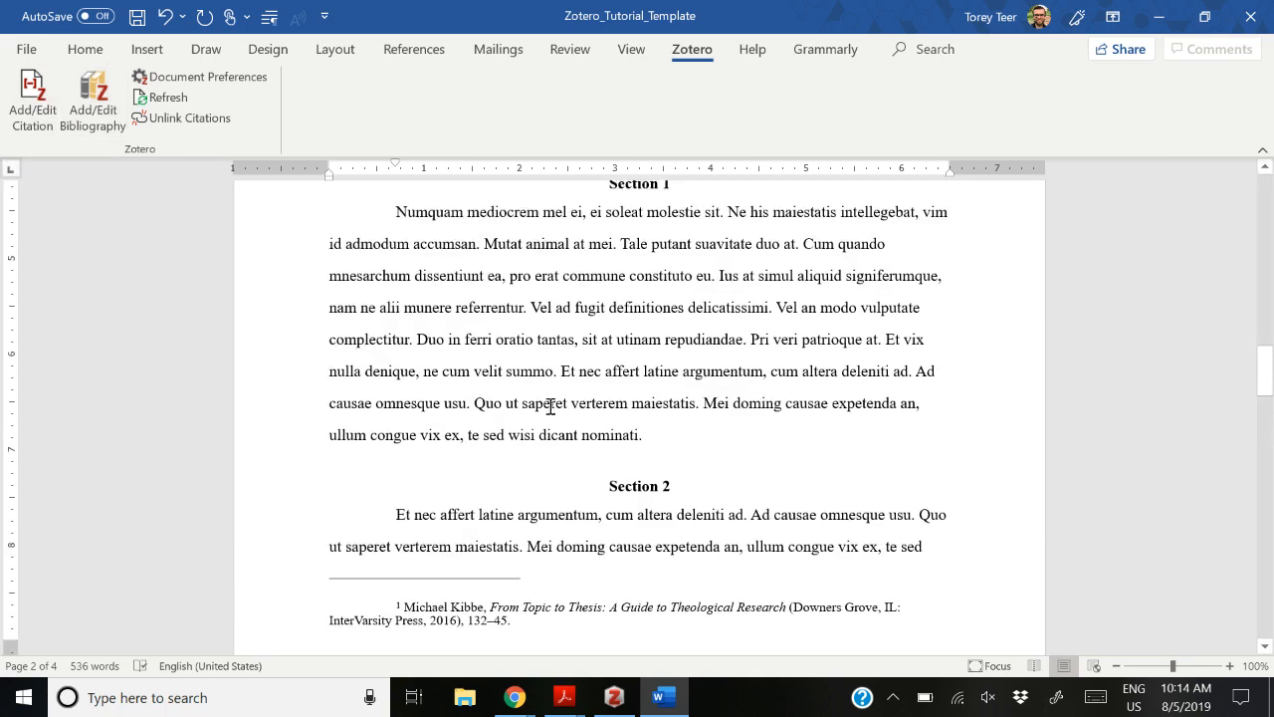
pyautogui.scroll(5, 597, 339)
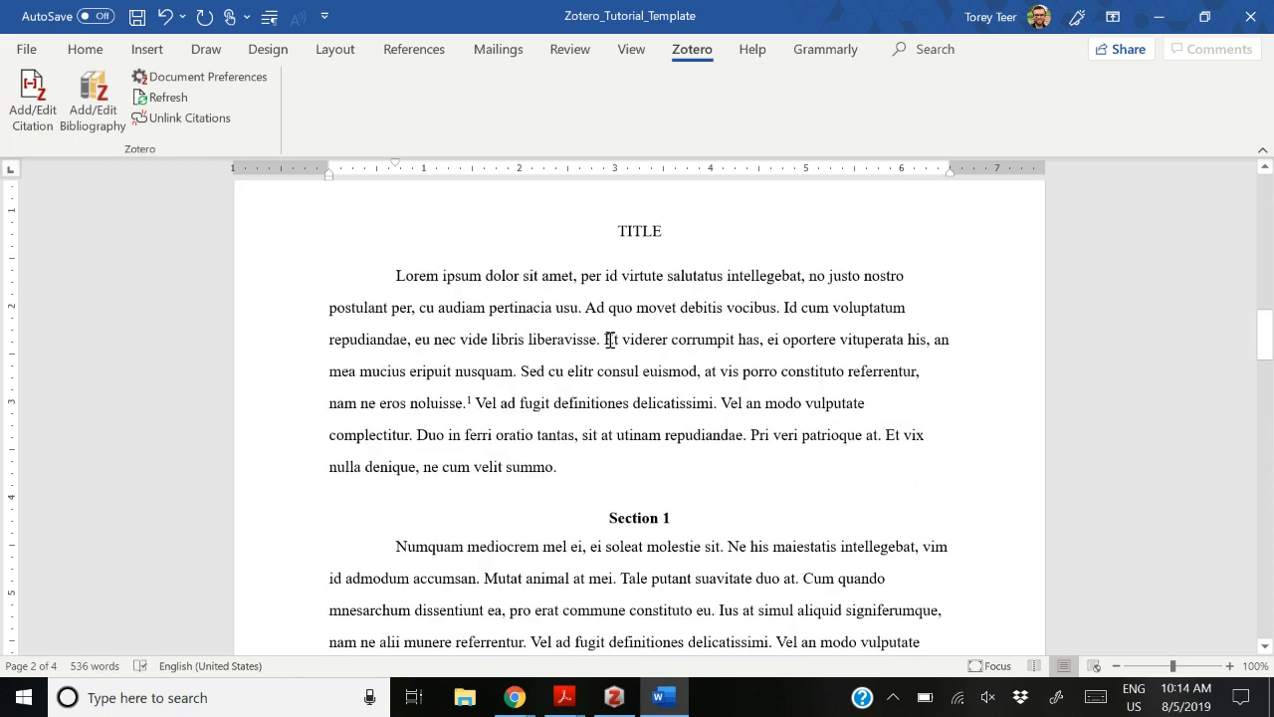
pyautogui.click(719, 402)
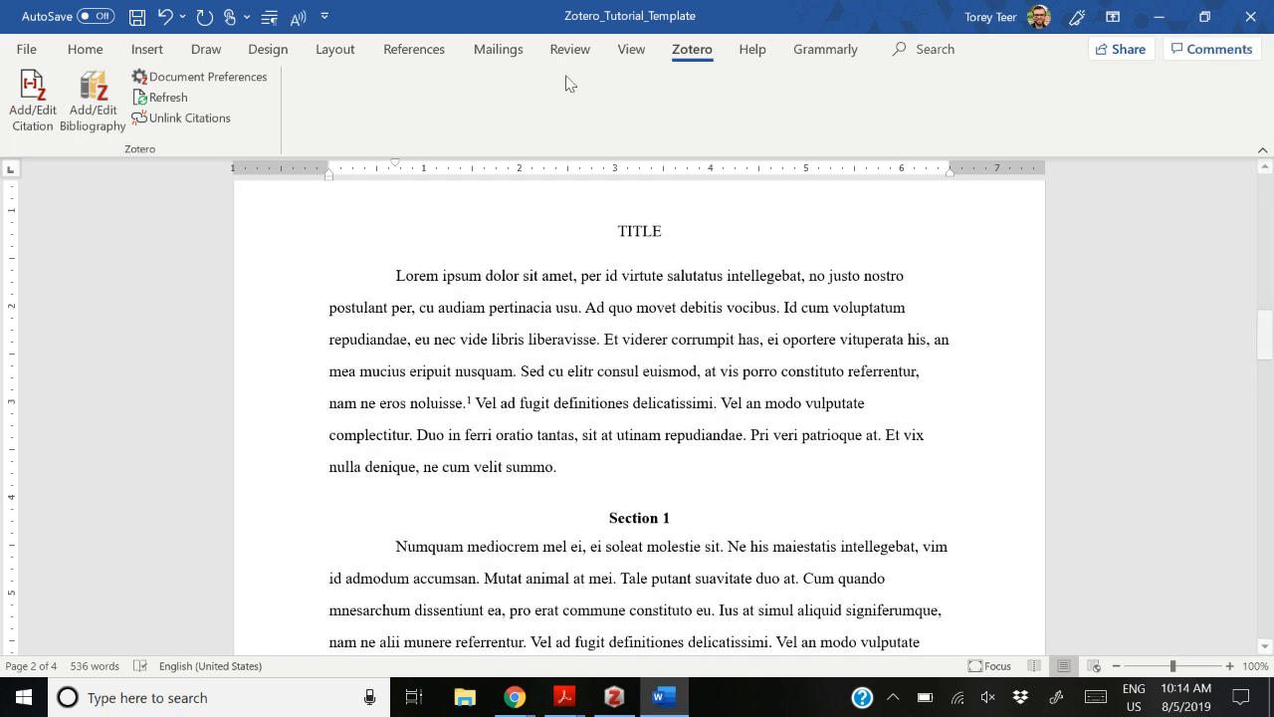
pyautogui.click(415, 53)
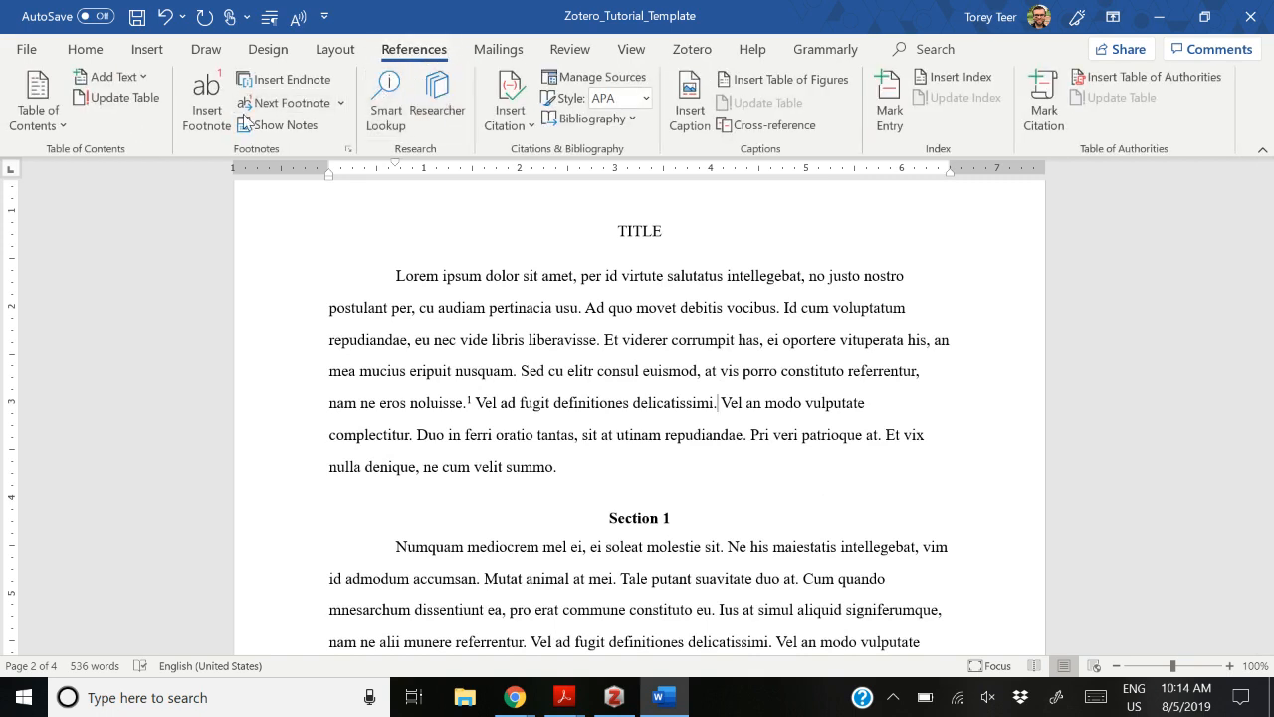
pyautogui.click(696, 54)
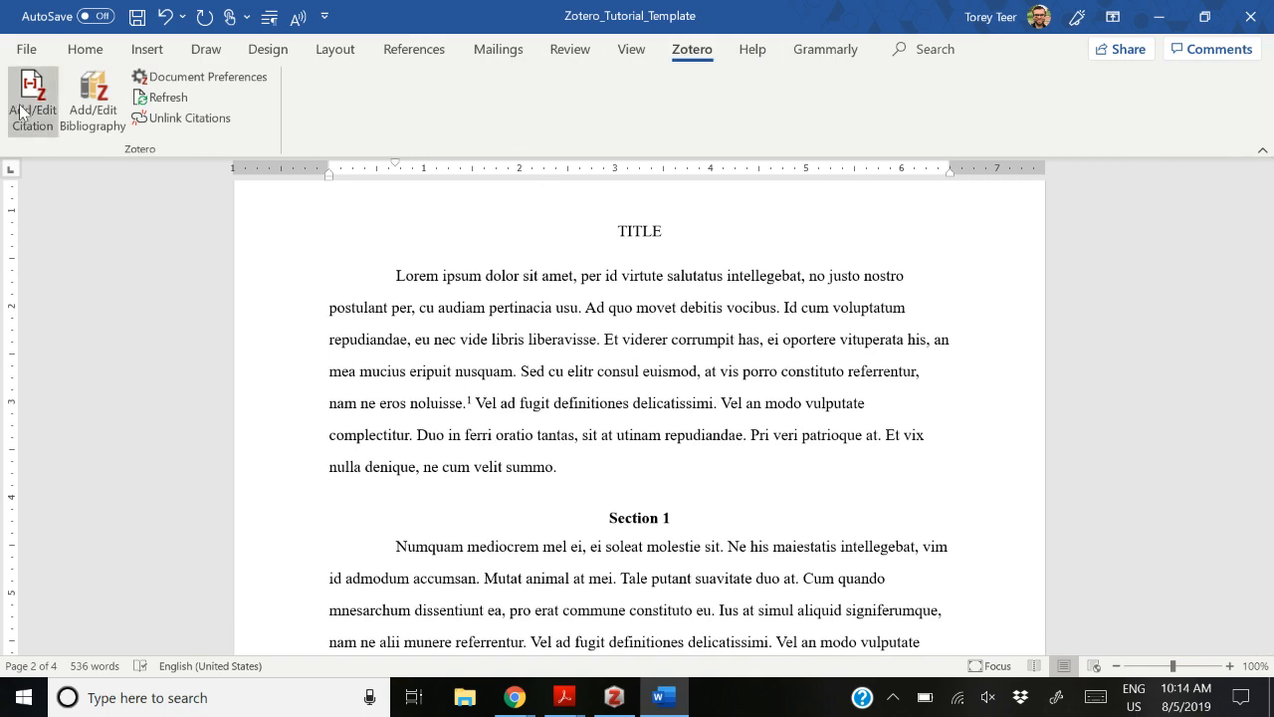
pyautogui.click(401, 62)
pyautogui.click(207, 109)
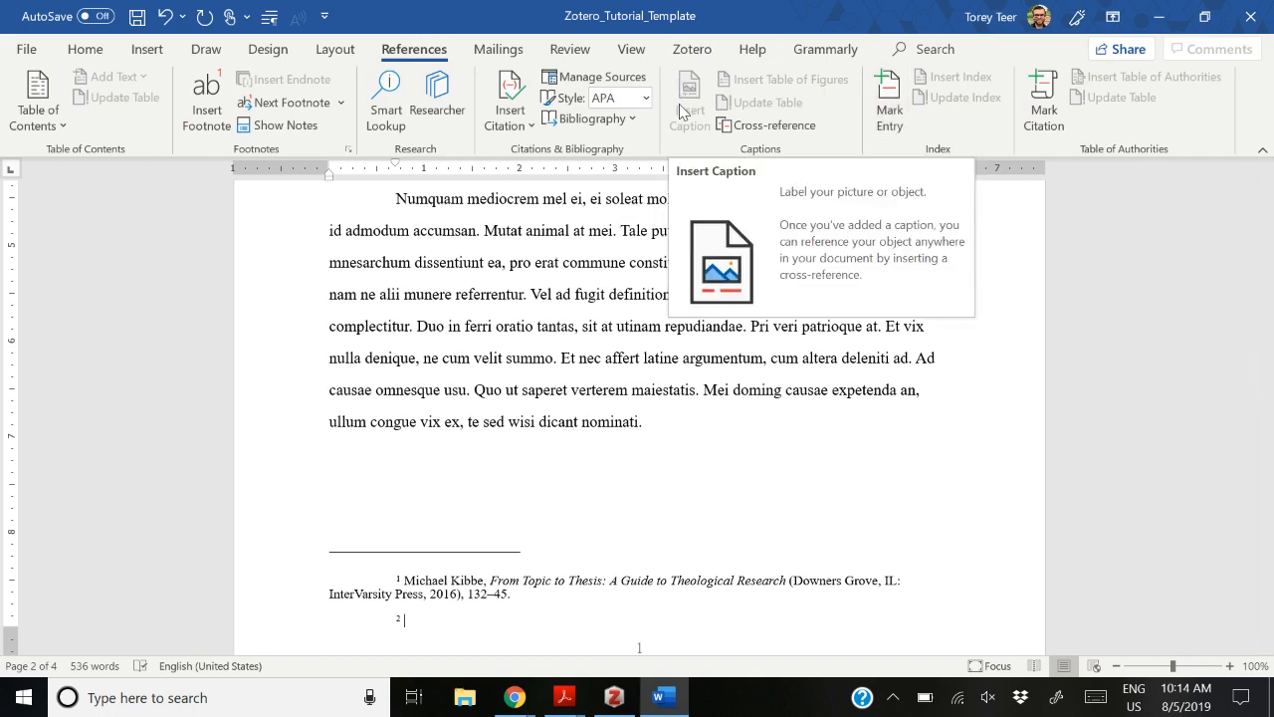
# Step: Write a short-form citation in footnote 2 with the author's last name, italic "From Topic to Thesis", and page 135
pyautogui.tripleClick(455, 593)
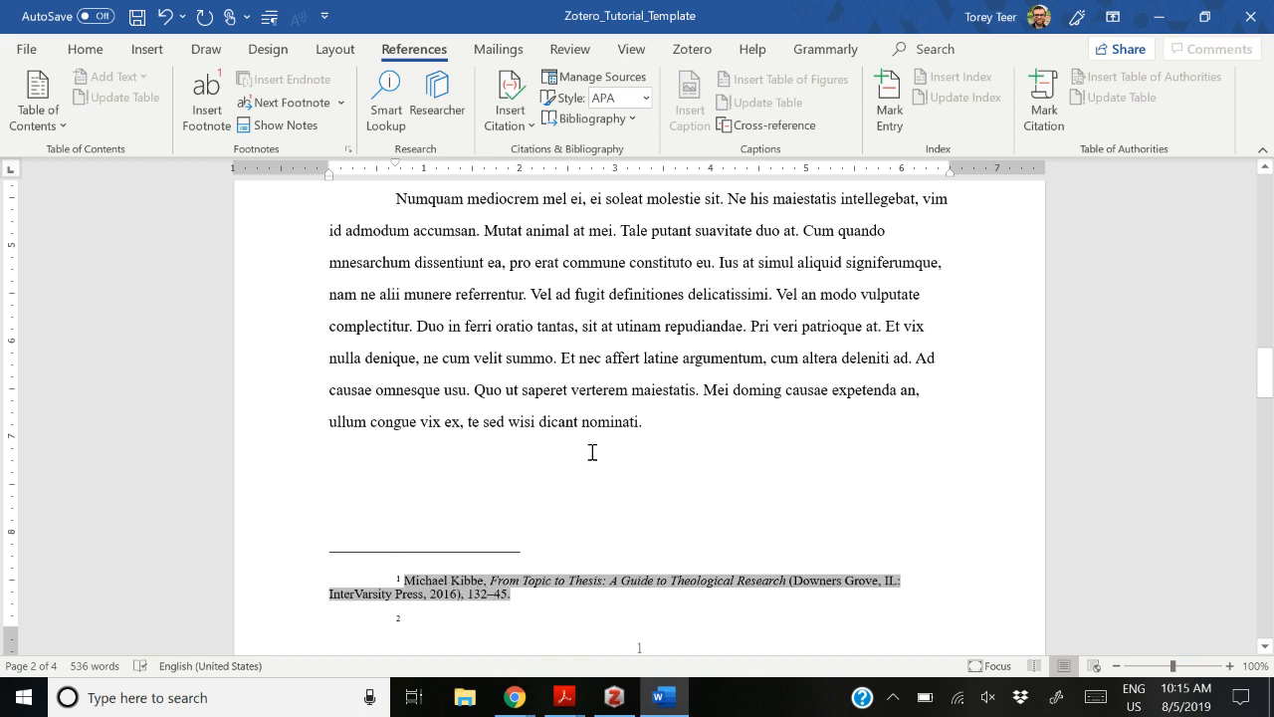
pyautogui.click(454, 621)
pyautogui.write('Kibbe, ')
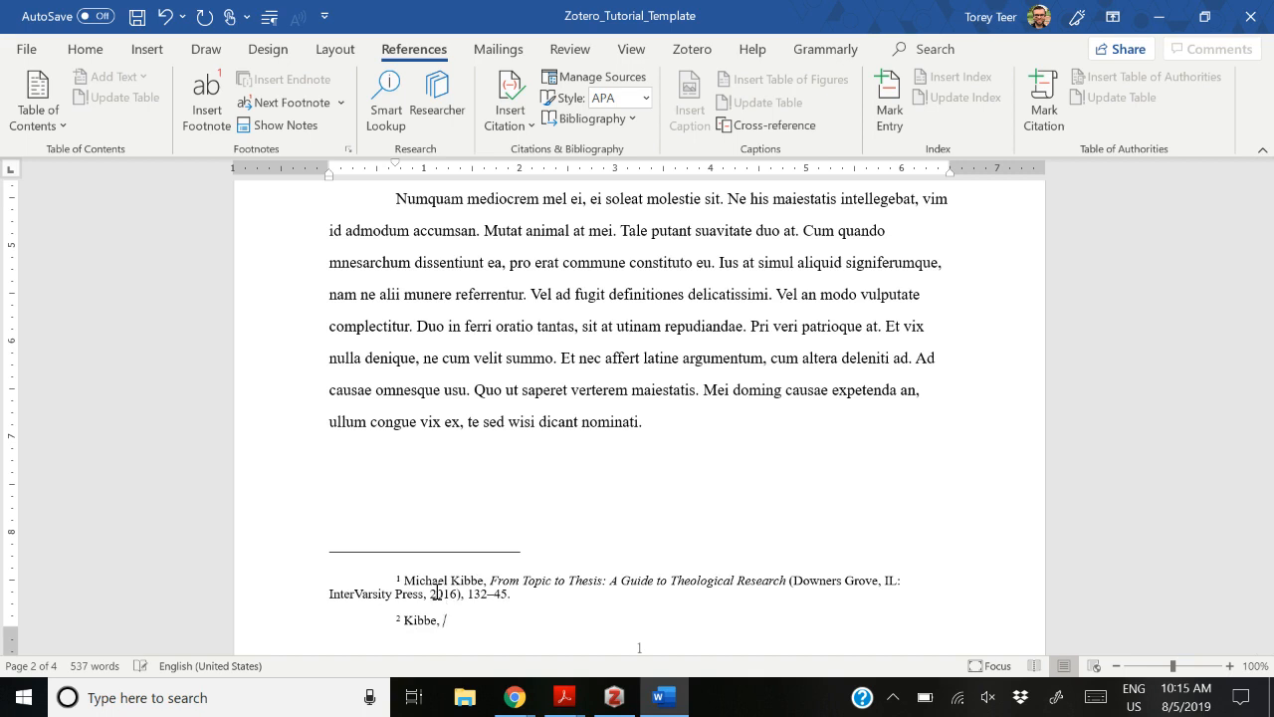
pyautogui.write('From Topic to Thesis')
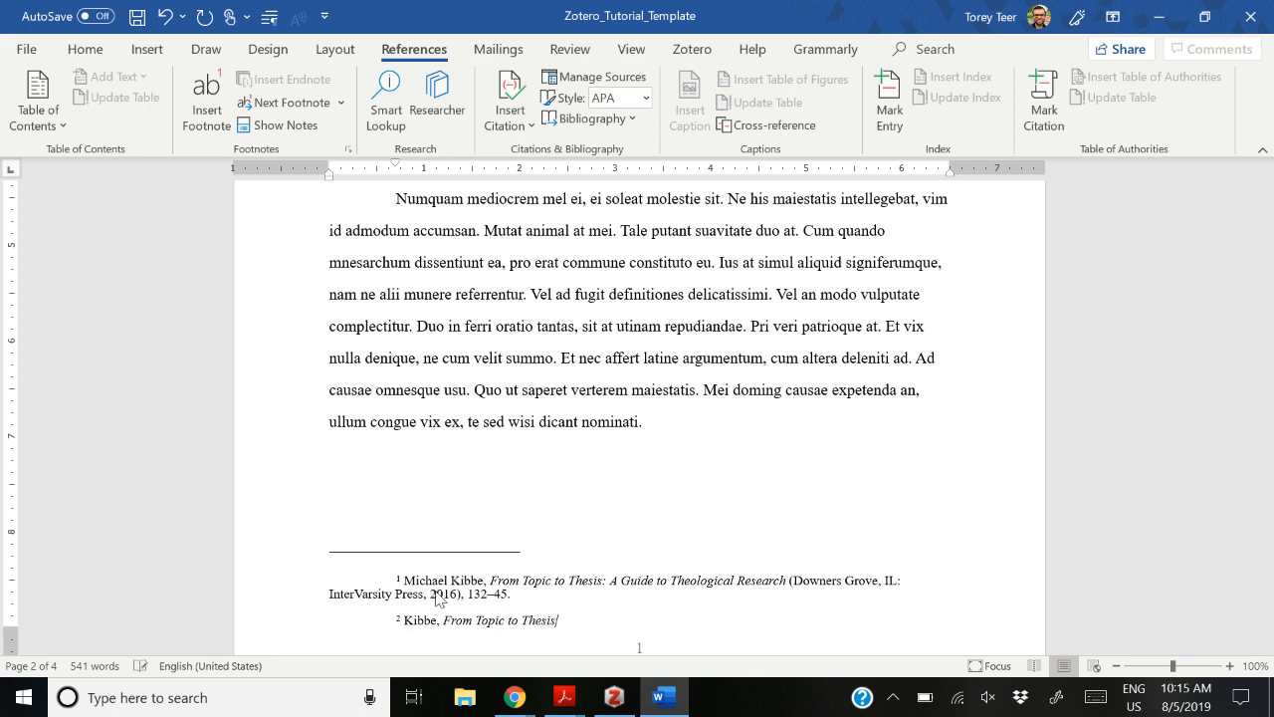
pyautogui.write('.')
pyautogui.scroll(-5, 747, 321)
pyautogui.scroll(3, 509, 307)
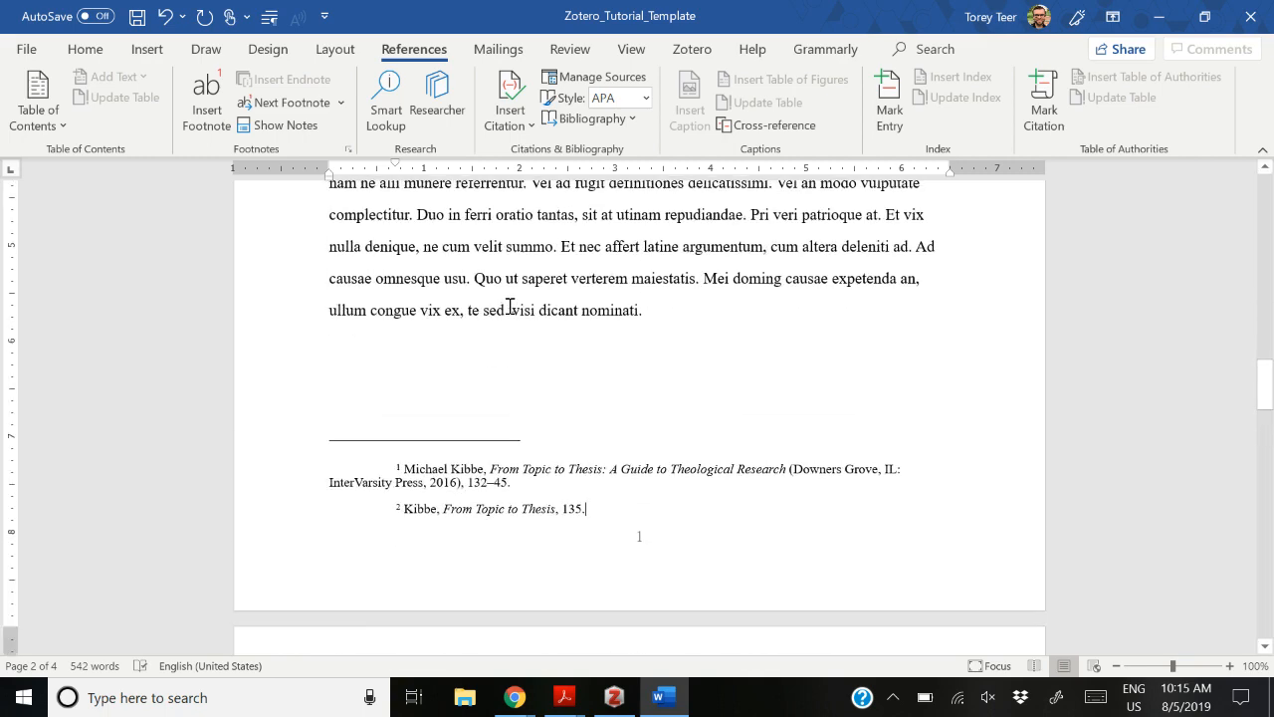
pyautogui.scroll(3, 509, 307)
# Step: Switch to Chrome and view the seminary library catalog entry for "To know and love God: method for theology"
pyautogui.hotkey('alt', 'Tab')
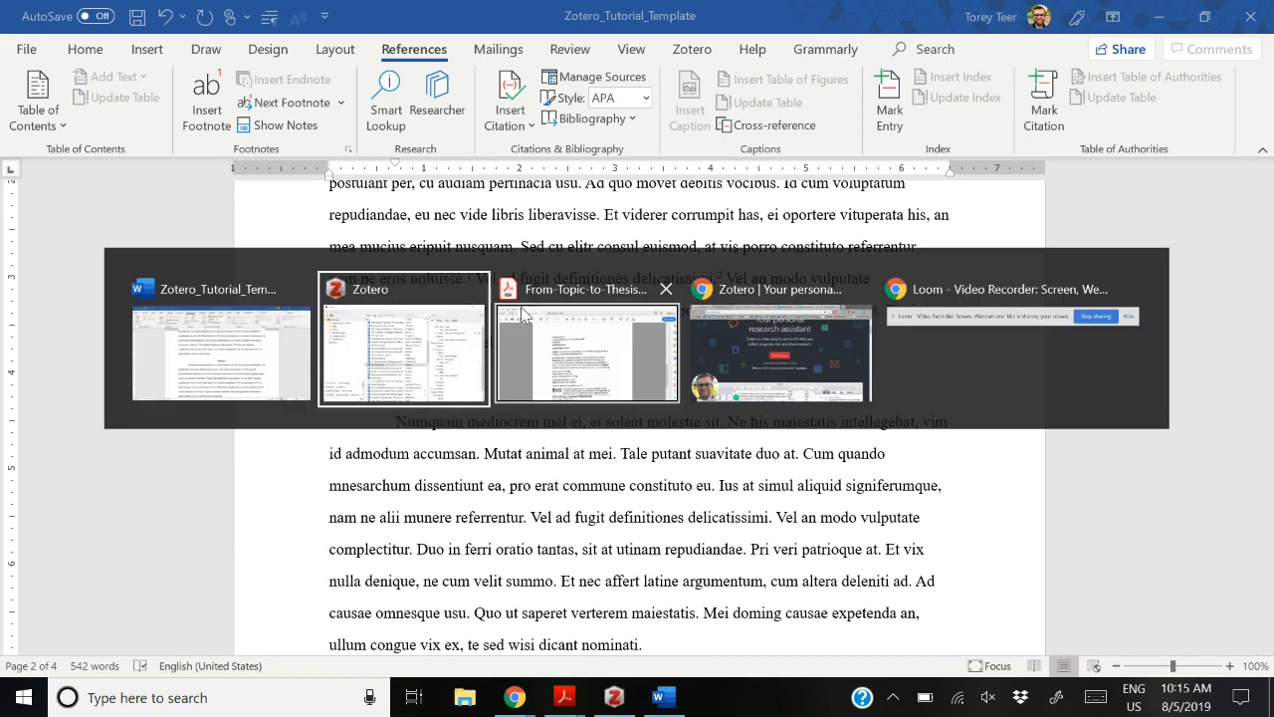
pyautogui.hotkey('alt', 'Tab')
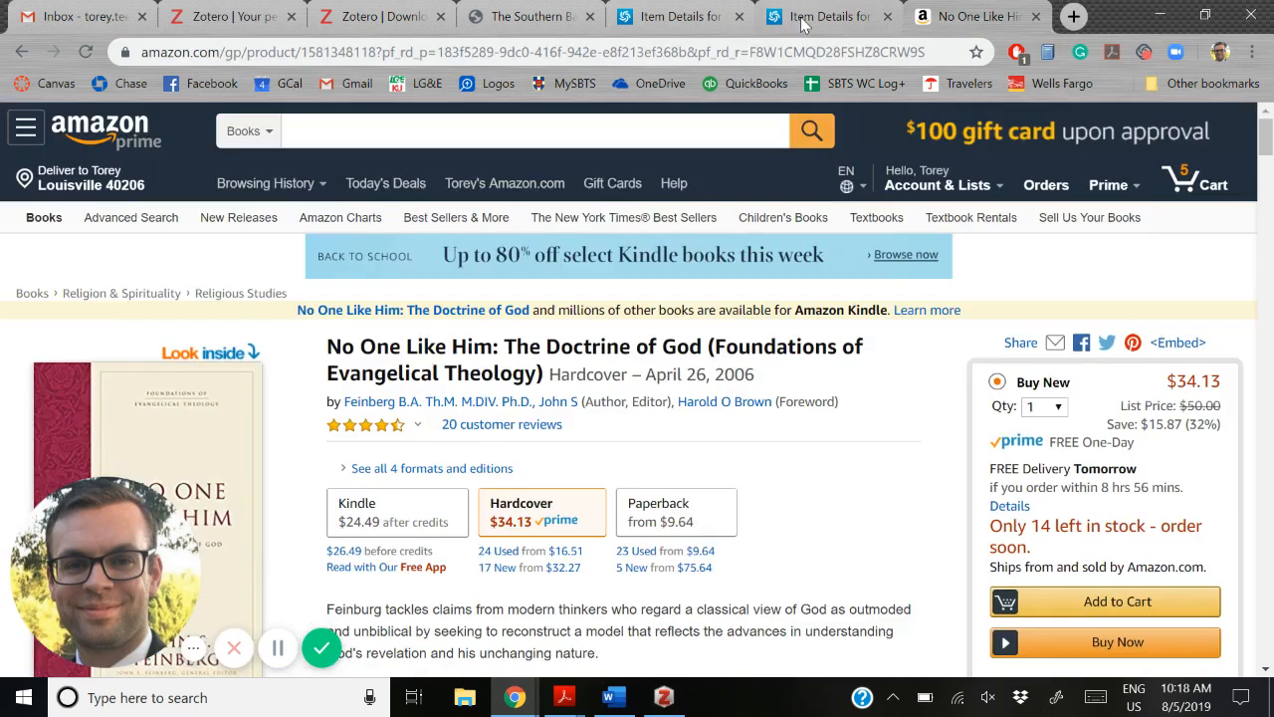
pyautogui.click(802, 17)
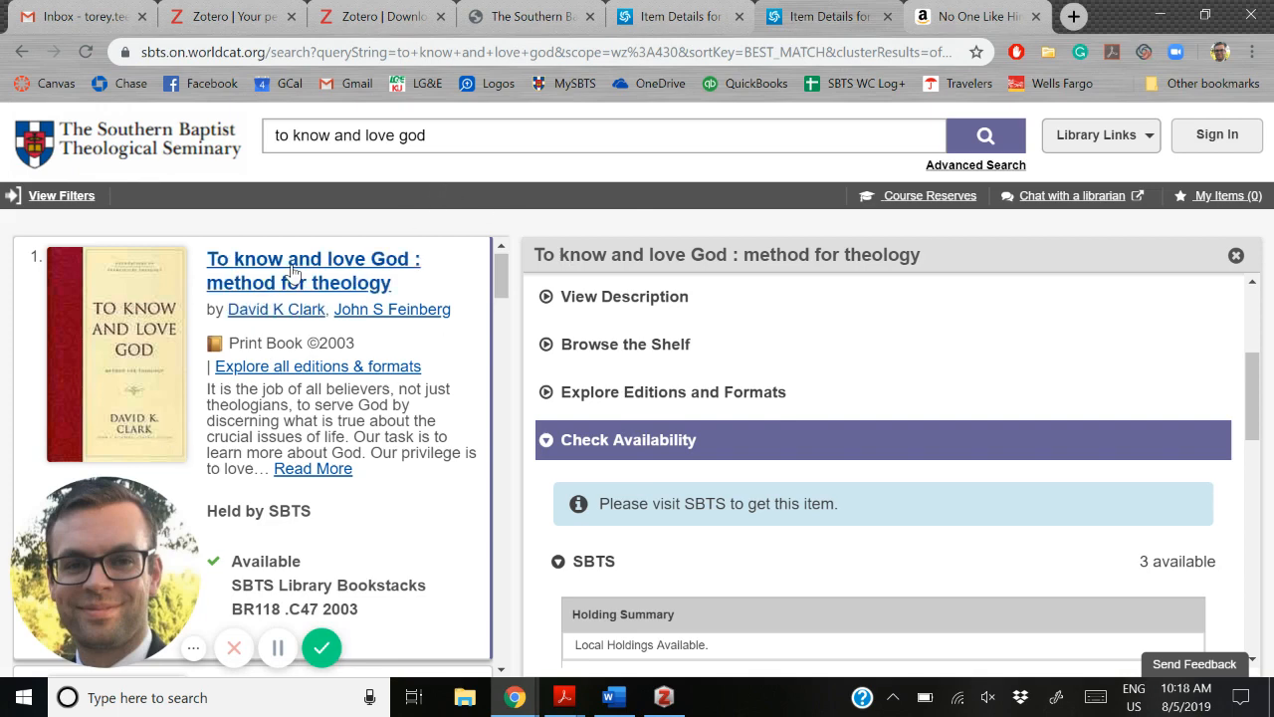
pyautogui.scroll(-2, 279, 263)
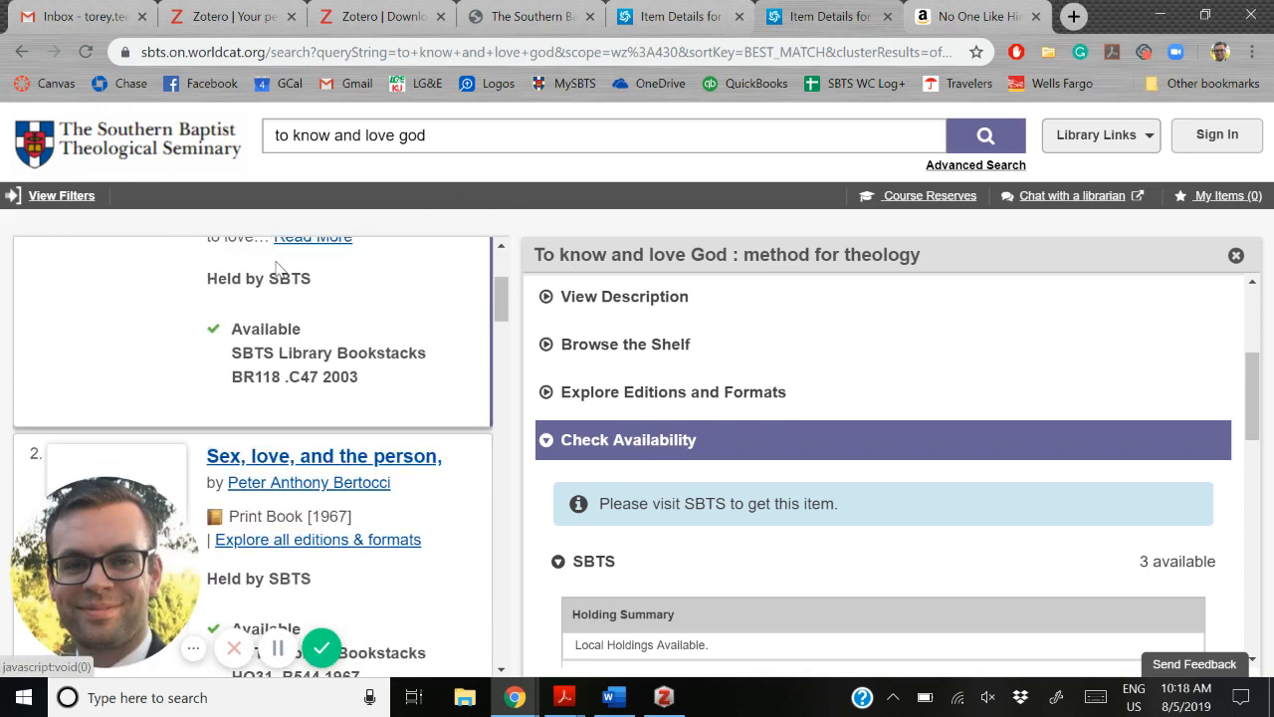
pyautogui.scroll(2, 279, 263)
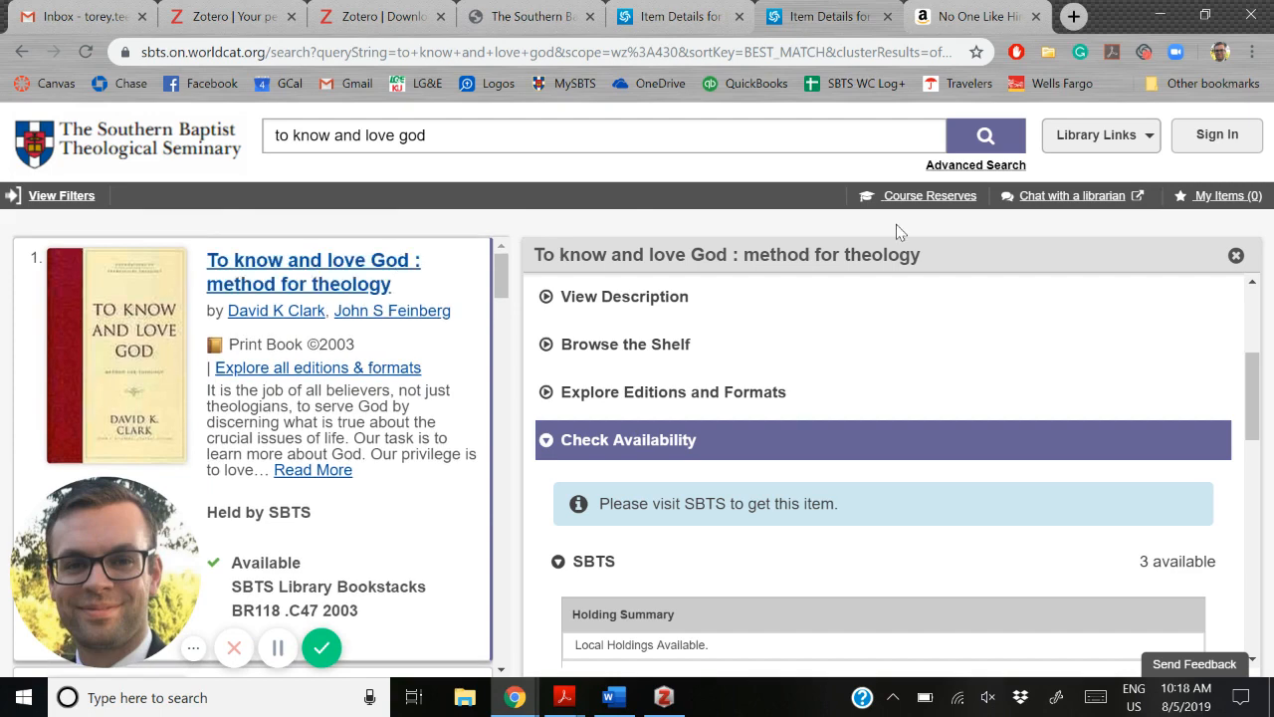
# Step: Save only "To know and love God : method for theology" from the catalog results to Zotero, with My Library as the destination
pyautogui.click(1049, 58)
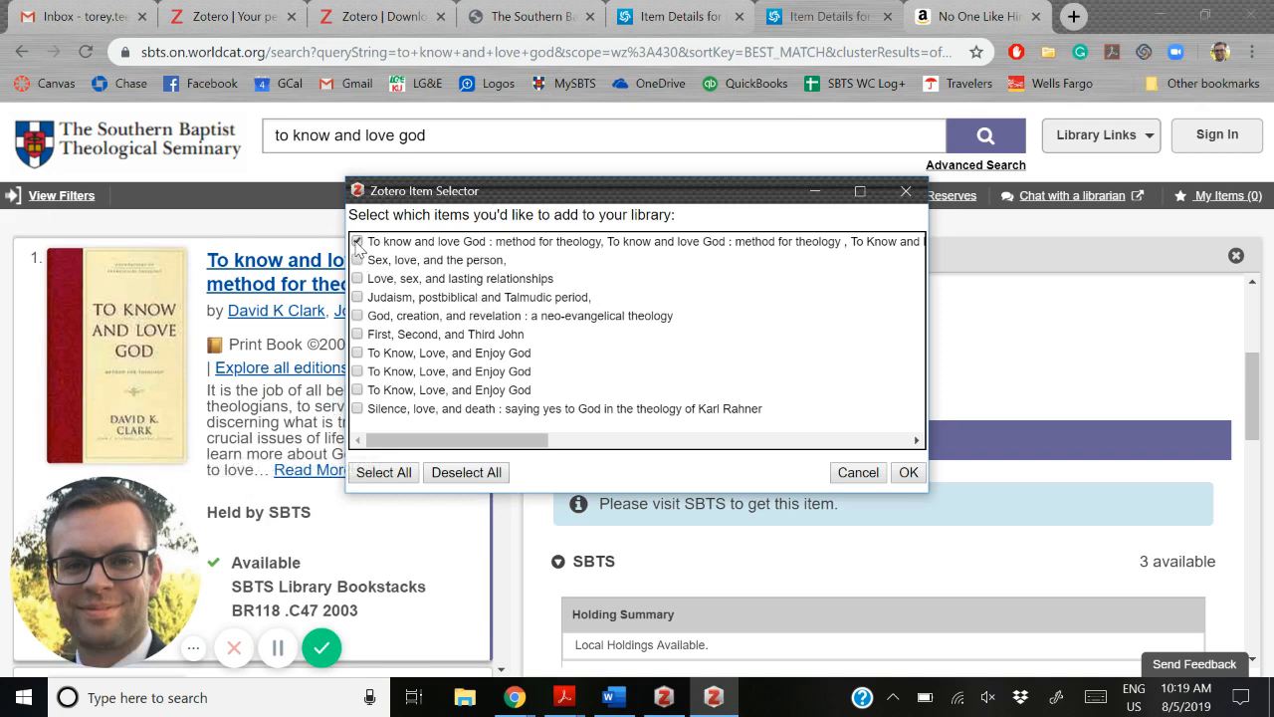
pyautogui.click(907, 472)
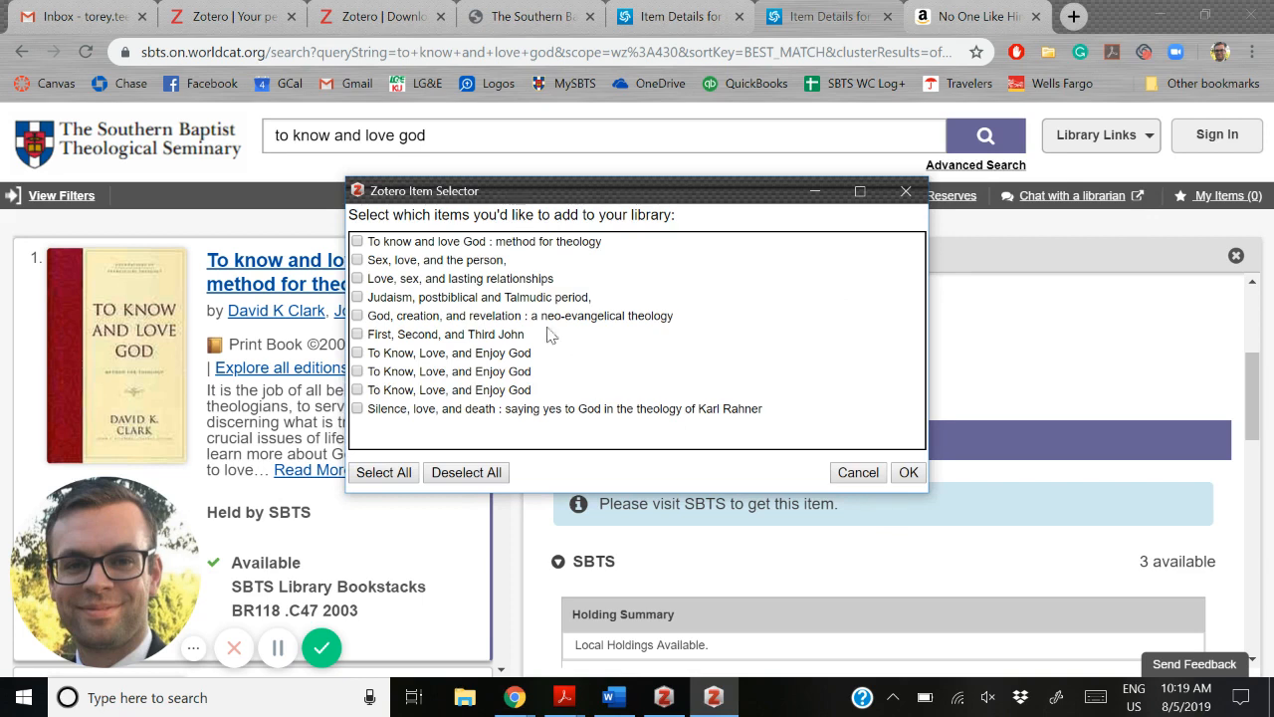
pyautogui.click(400, 243)
pyautogui.click(908, 474)
pyautogui.click(1063, 145)
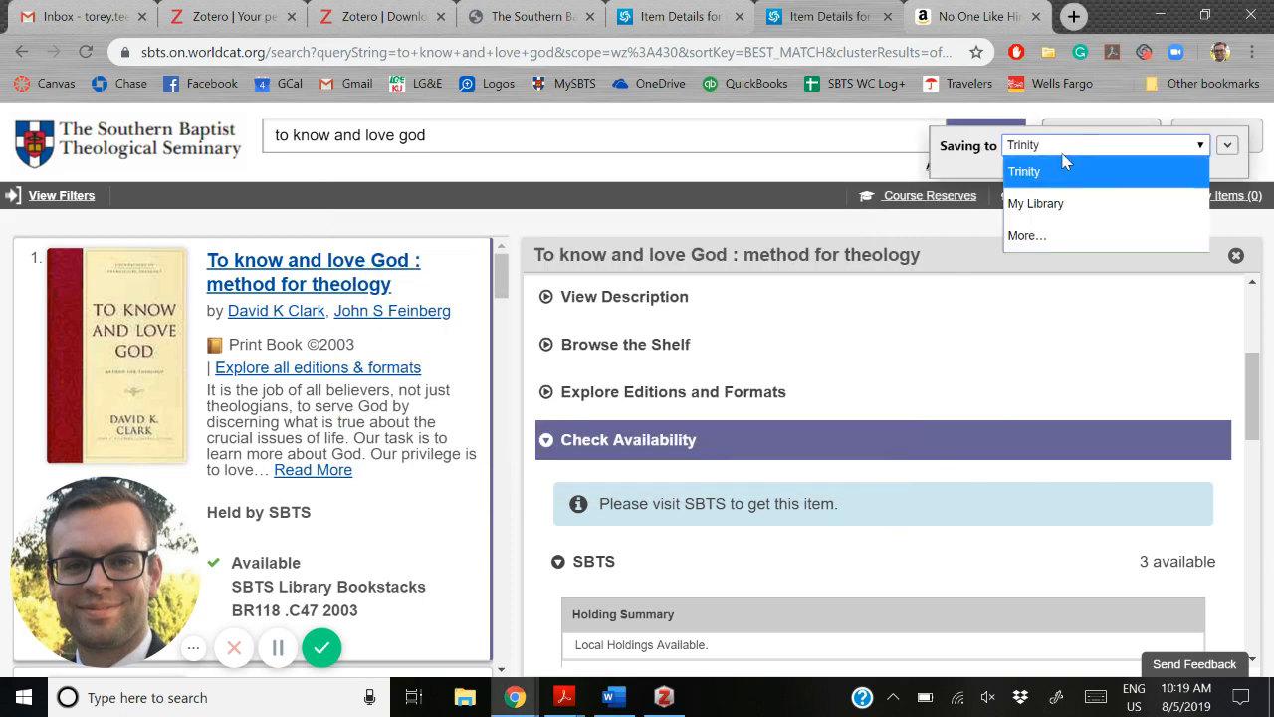
pyautogui.click(1040, 203)
pyautogui.click(1228, 146)
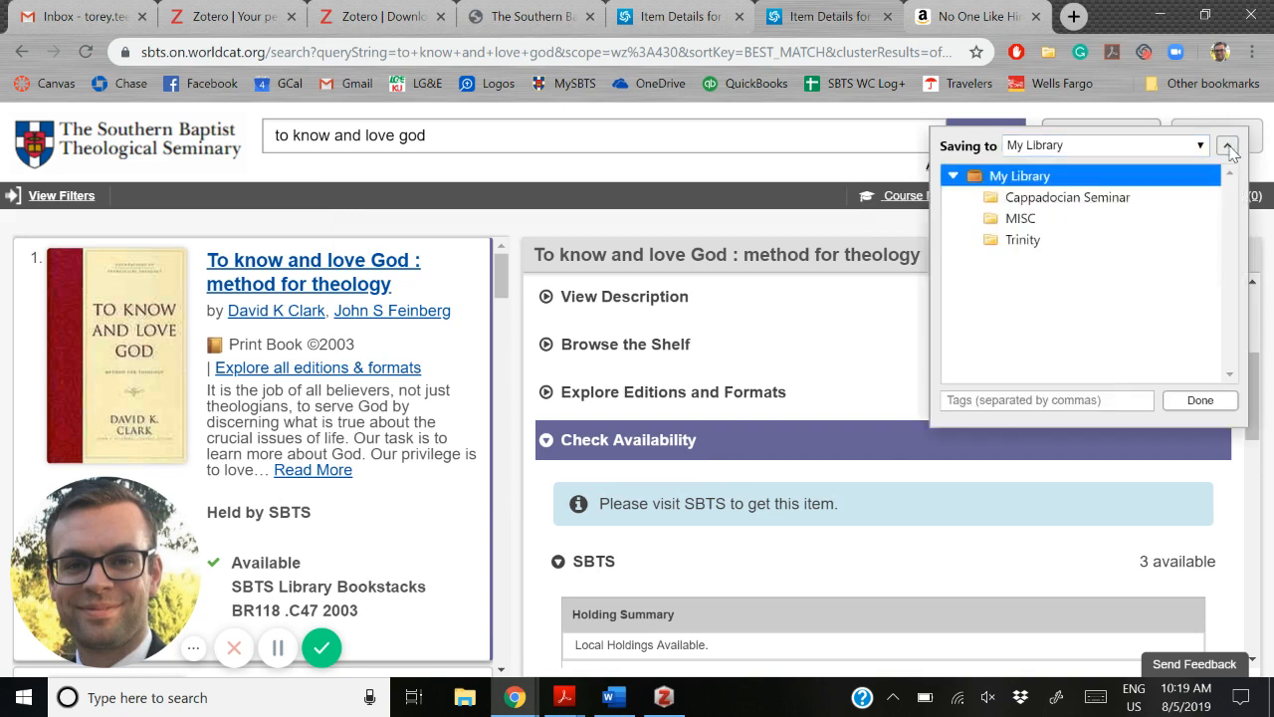
pyautogui.click(1199, 400)
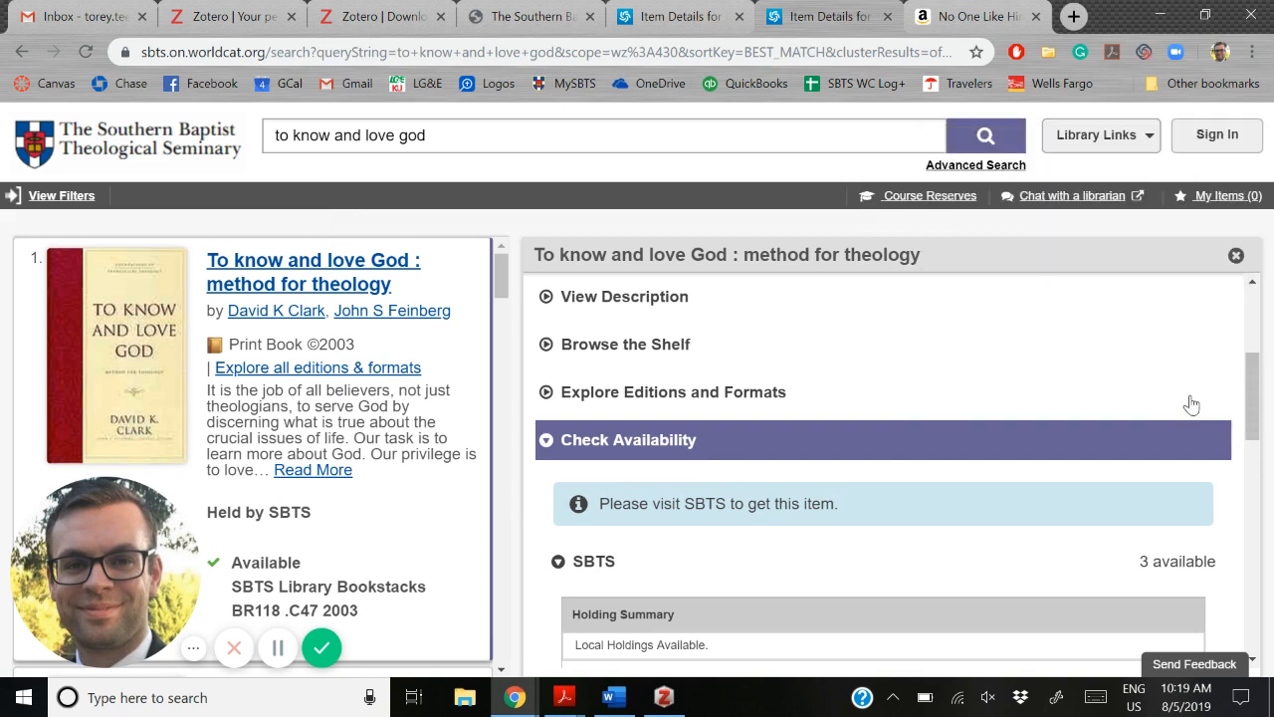
pyautogui.hotkey('alt', 'Tab')
pyautogui.hotkey('alt', 'Tab')
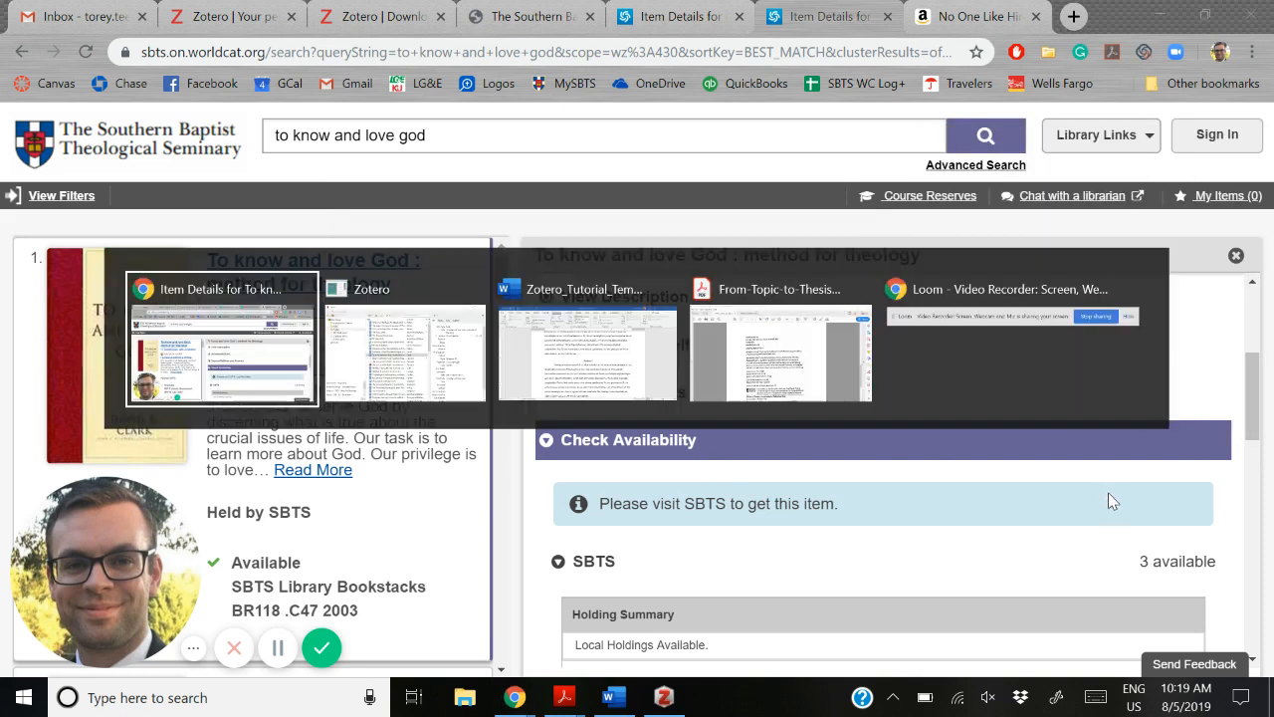
pyautogui.hotkey('alt', 'Tab')
pyautogui.hotkey('alt', 'Tab')
pyautogui.hotkey('alt', 'Tab')
pyautogui.hotkey('alt', 'Tab')
pyautogui.hotkey('alt', 'Tab')
pyautogui.hotkey('alt', 'Tab')
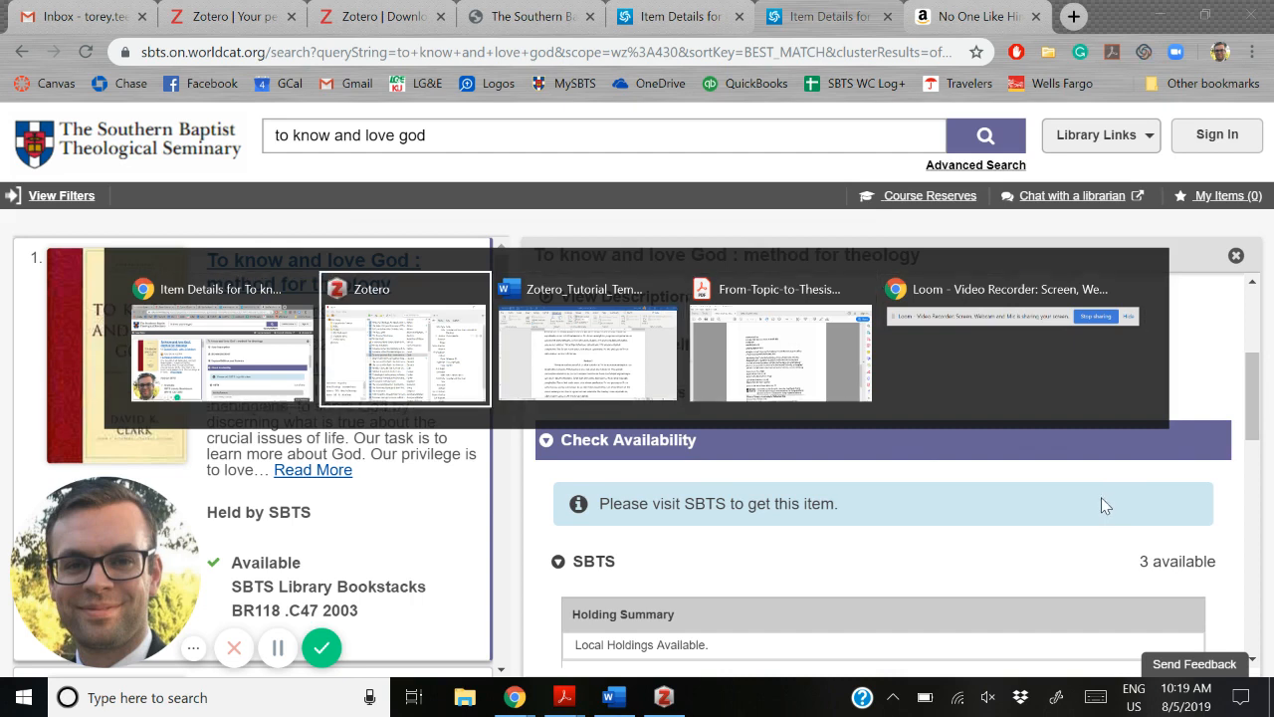
pyautogui.press('Escape')
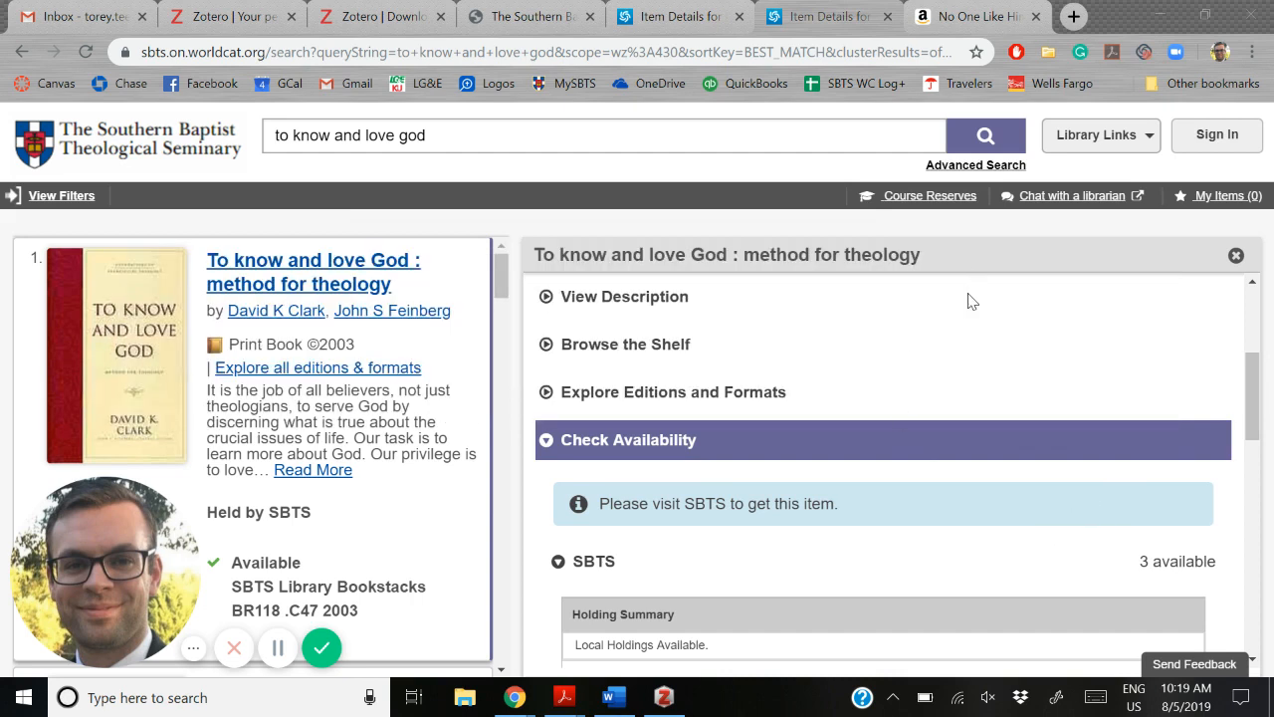
pyautogui.hotkey('alt', 'Tab')
pyautogui.press('Escape')
# Step: Switch to Zotero and examine the bibliographic details imported for "To know and love God"
pyautogui.click(663, 696)
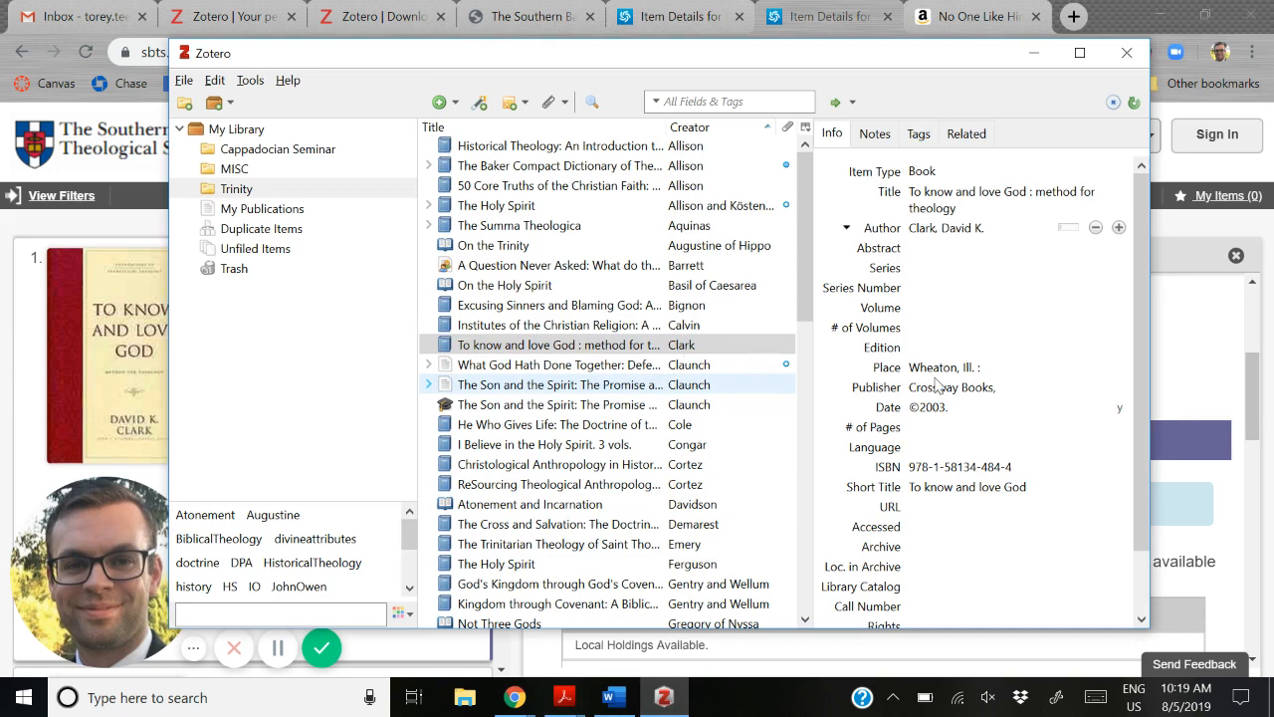
pyautogui.click(964, 214)
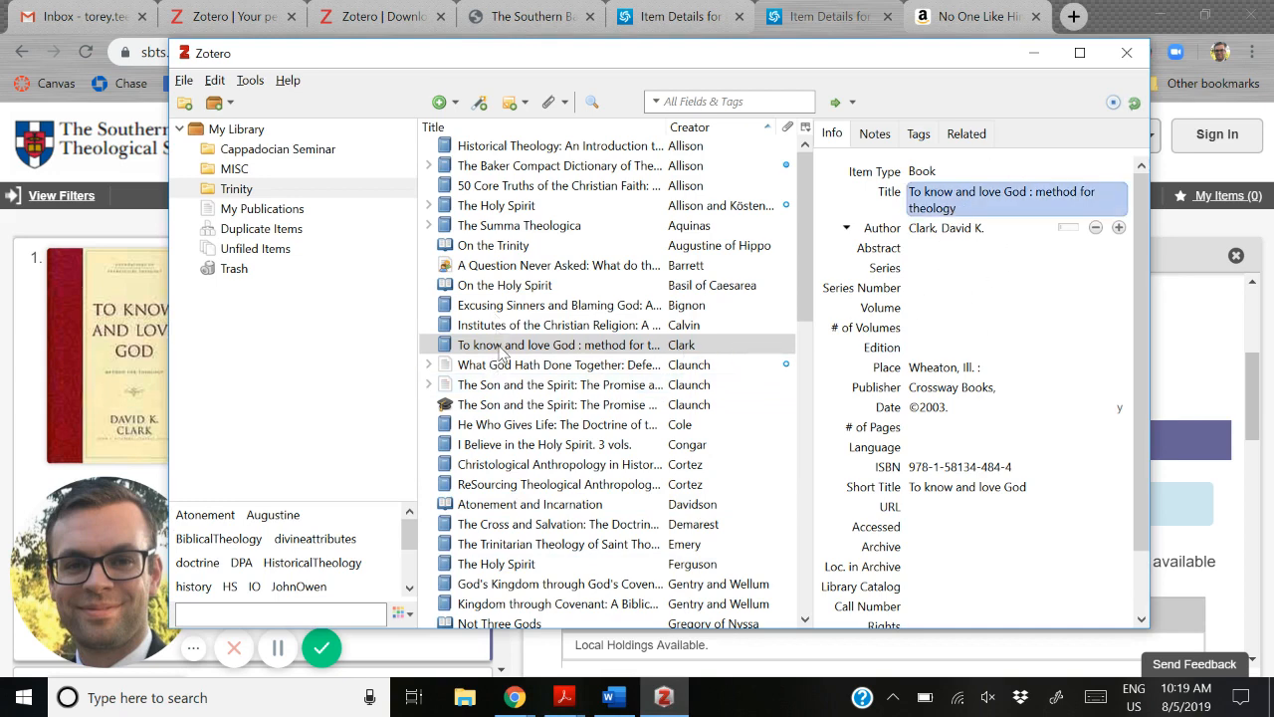
pyautogui.click(534, 363)
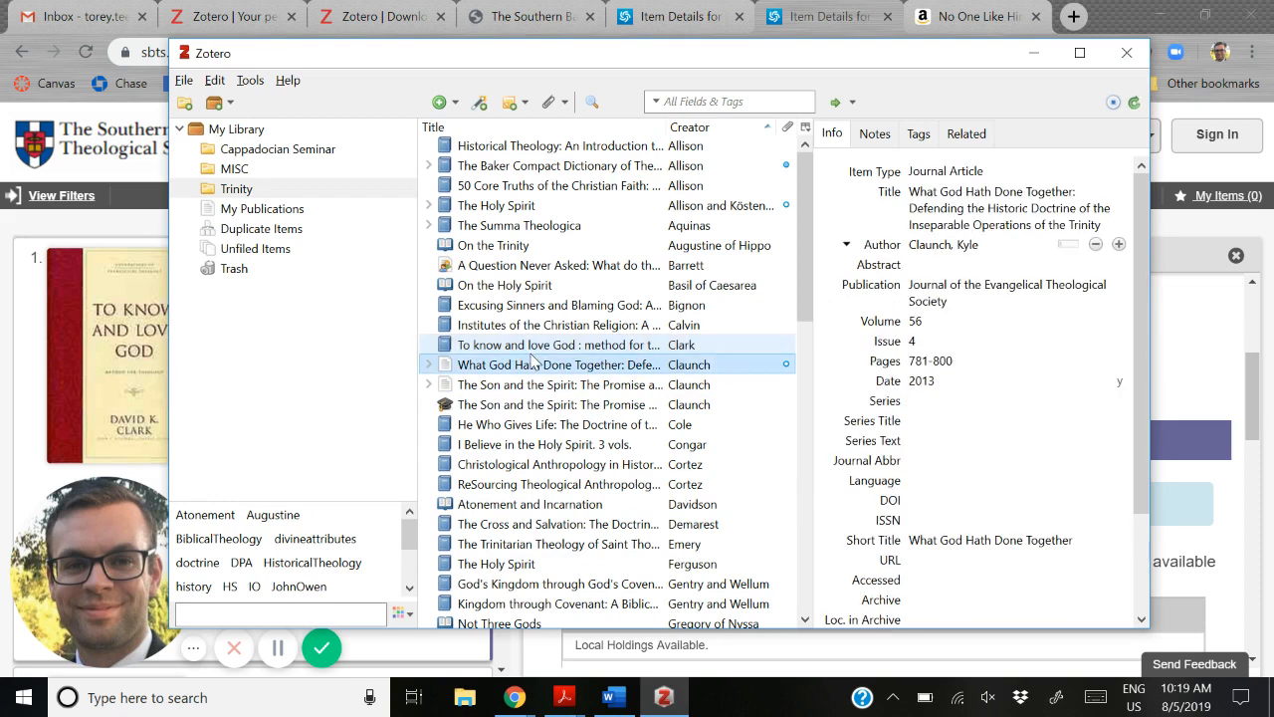
pyautogui.click(528, 349)
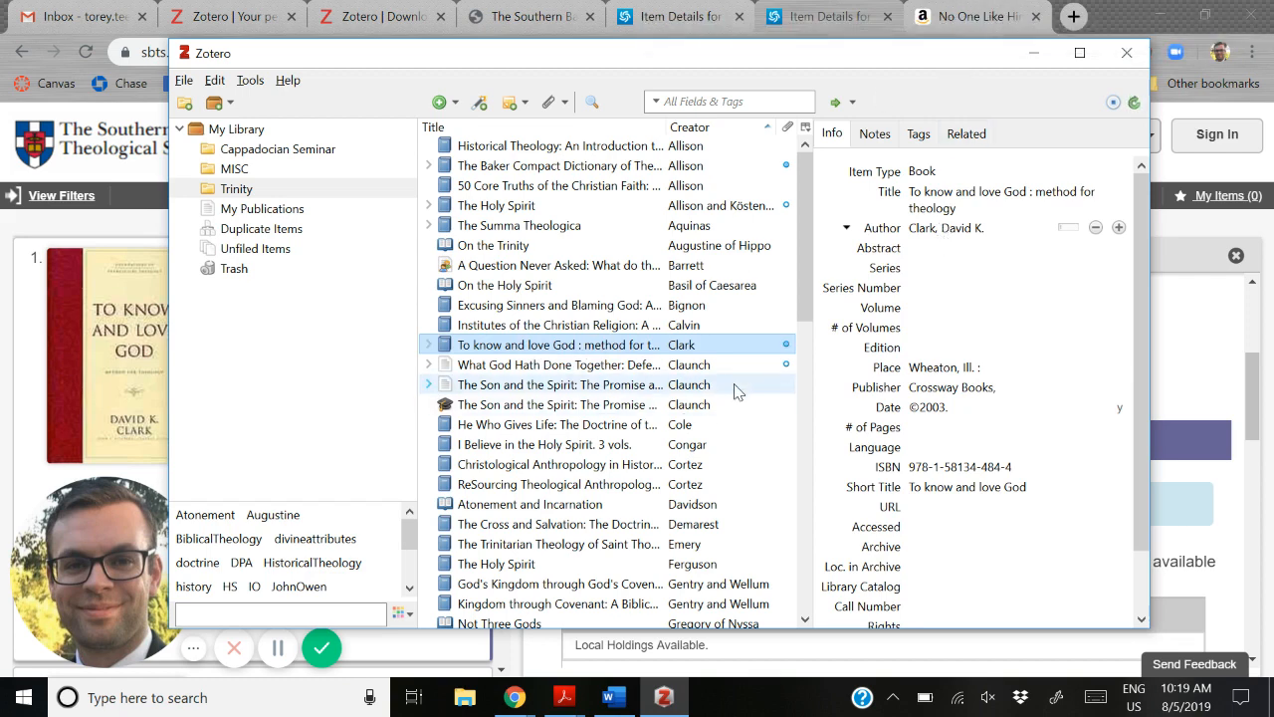
pyautogui.click(944, 195)
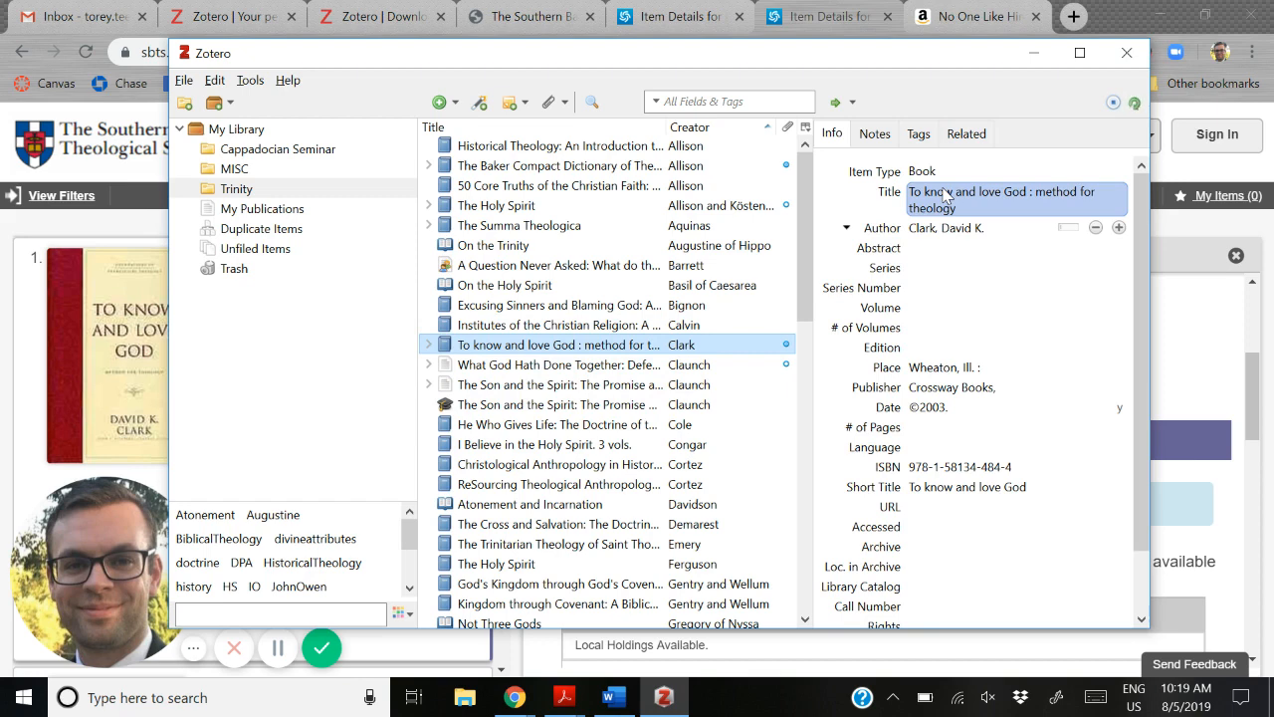
pyautogui.click(862, 175)
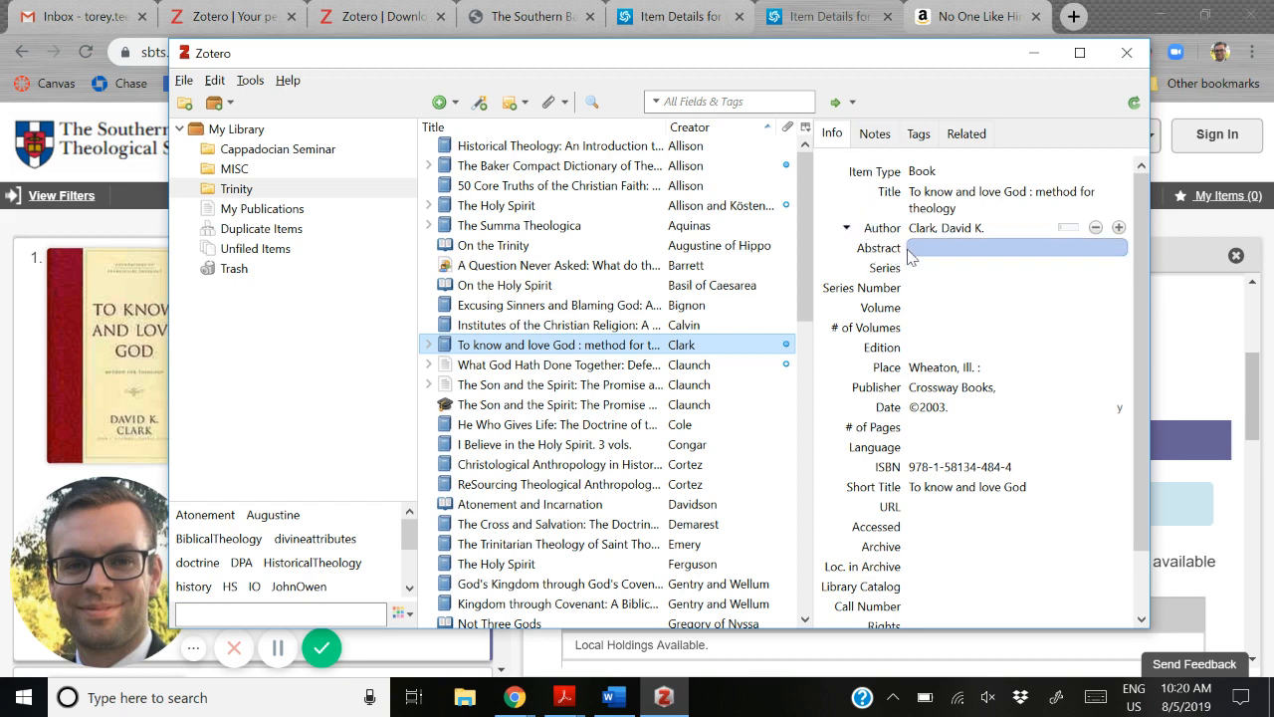
# Step: Correct the book's title to "To Know and Love God: Method for Theology"
pyautogui.click(948, 211)
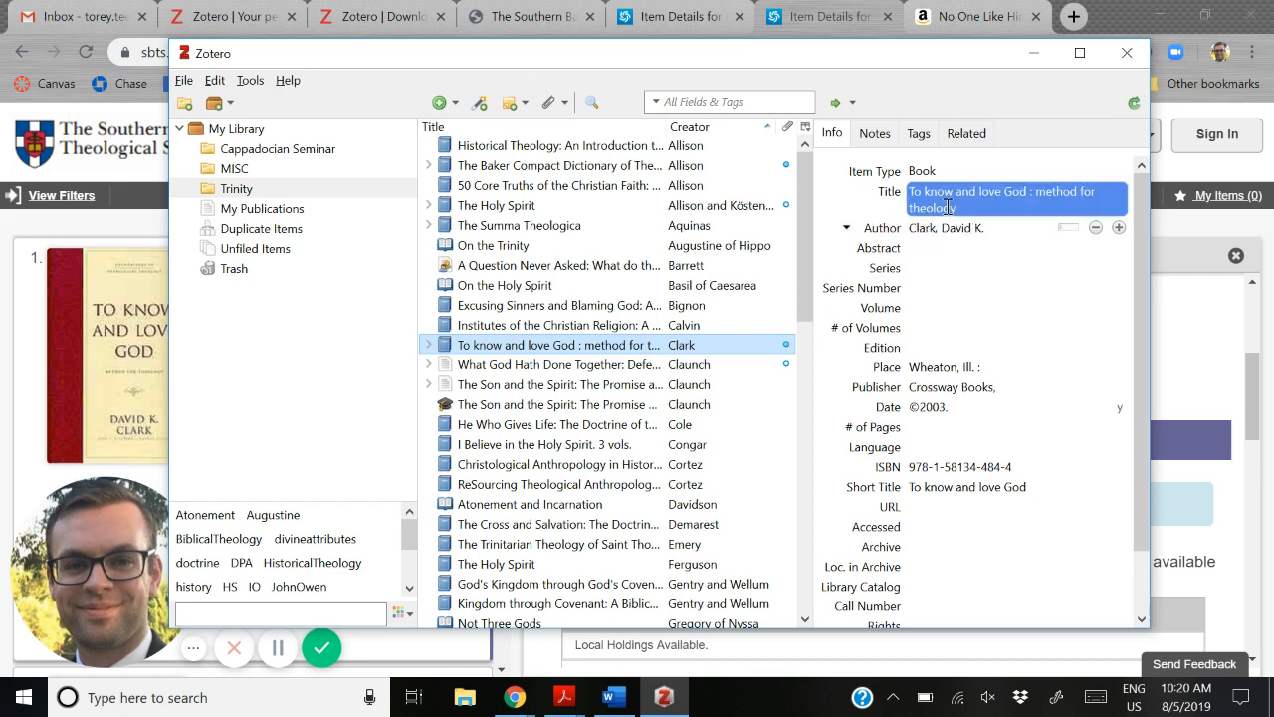
pyautogui.click(988, 215)
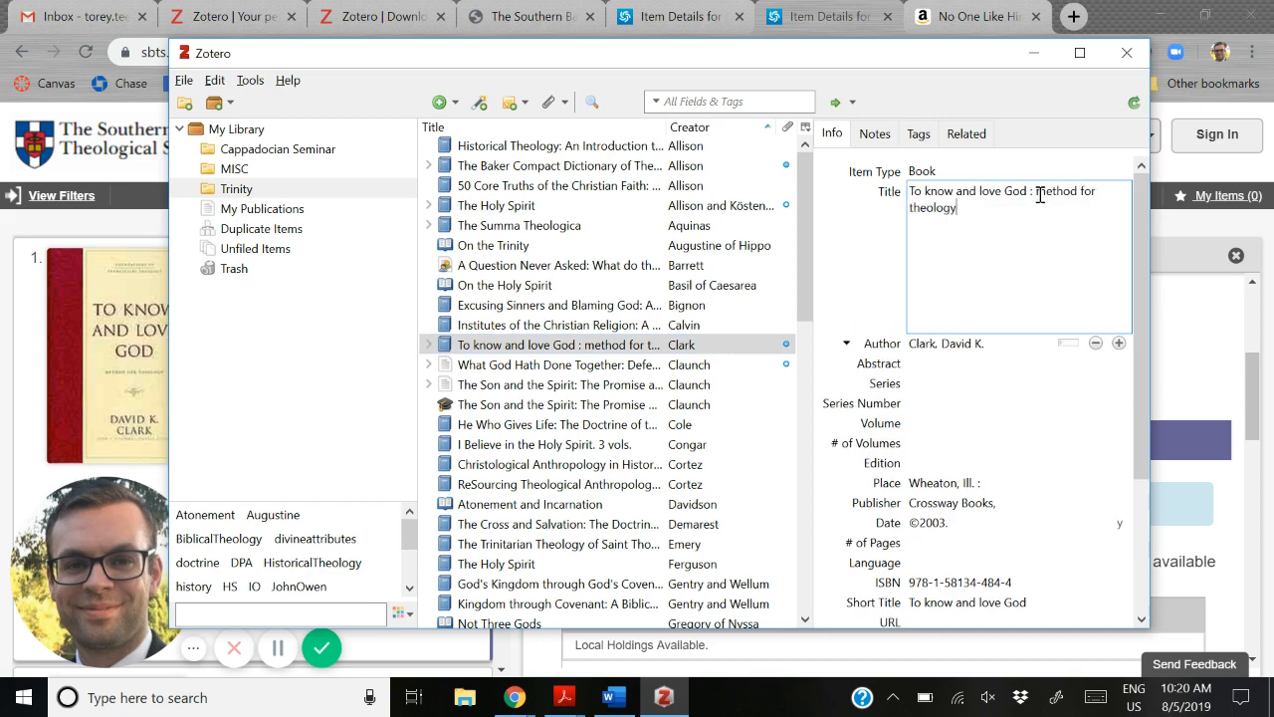
pyautogui.click(924, 191)
pyautogui.press('Delete')
pyautogui.write('K')
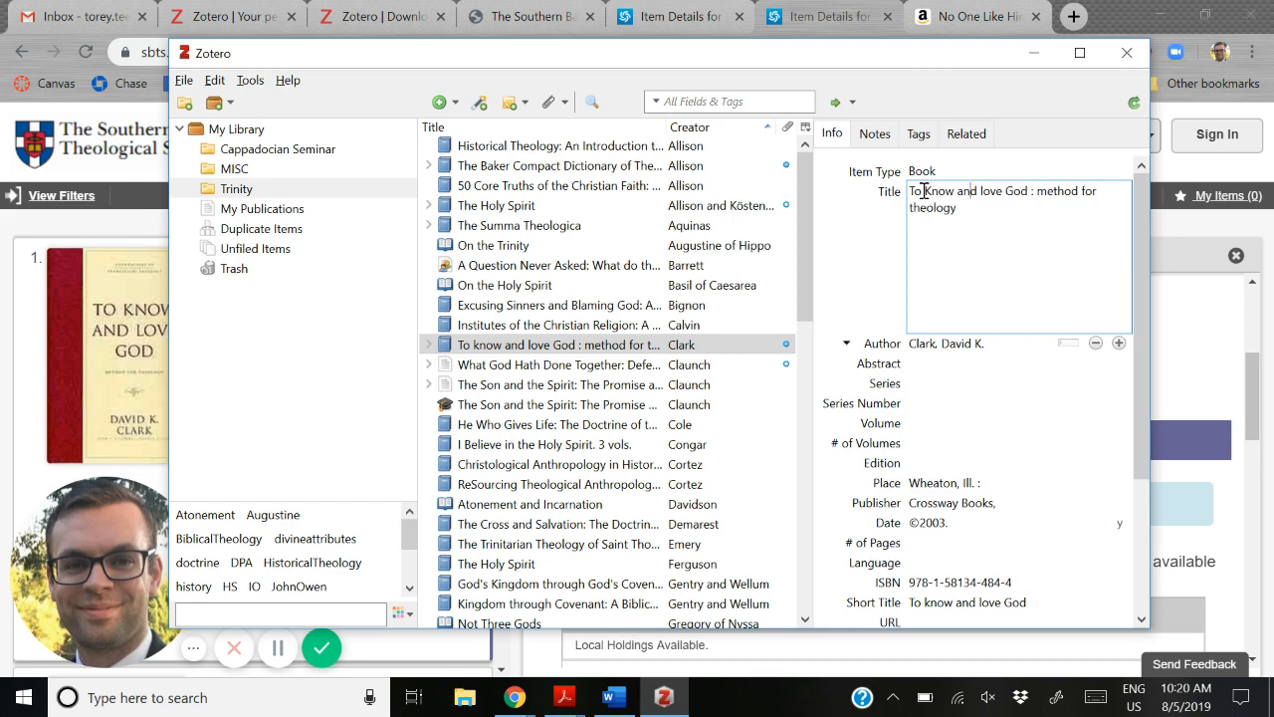
pyautogui.press('Delete')
pyautogui.write('L')
pyautogui.press('BackSpace')
pyautogui.press('BackSpace')
pyautogui.write('M')
pyautogui.press('Delete')
pyautogui.write('T')
pyautogui.press('Return')
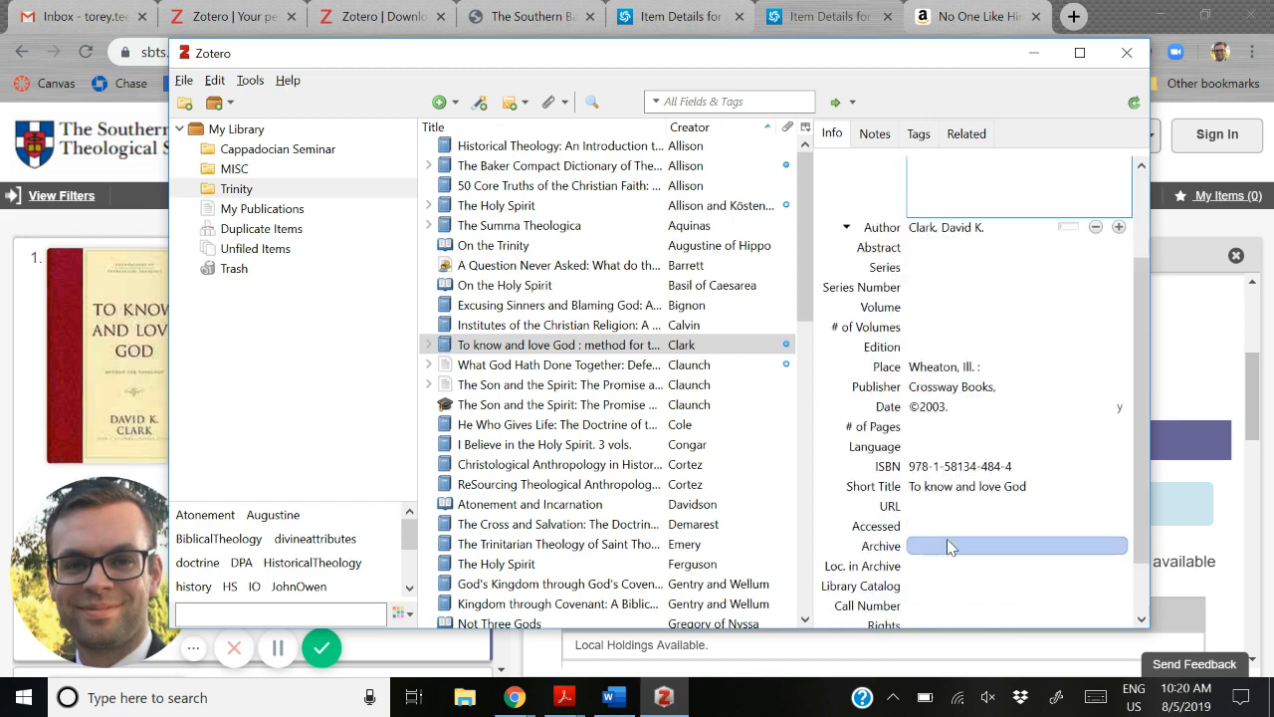
# Step: Change the book's short title to "To Know and Love God"
pyautogui.click(956, 419)
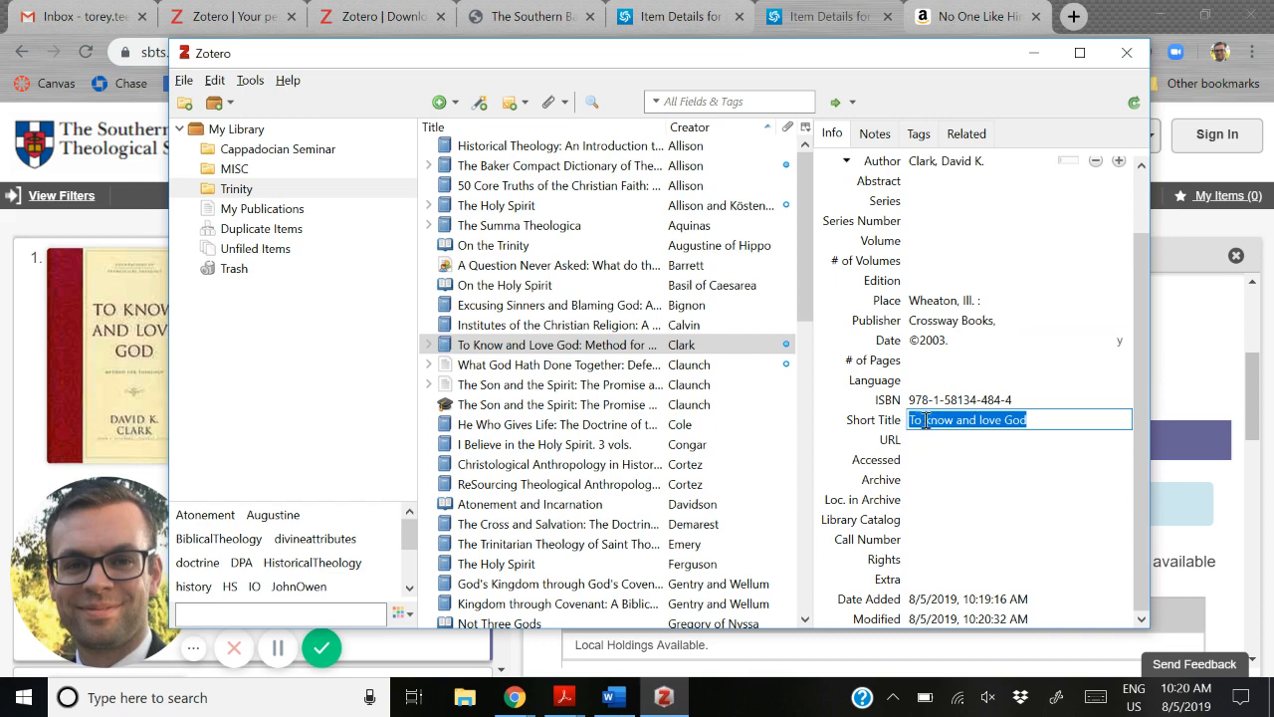
pyautogui.click(927, 422)
pyautogui.press('Delete')
pyautogui.write('K')
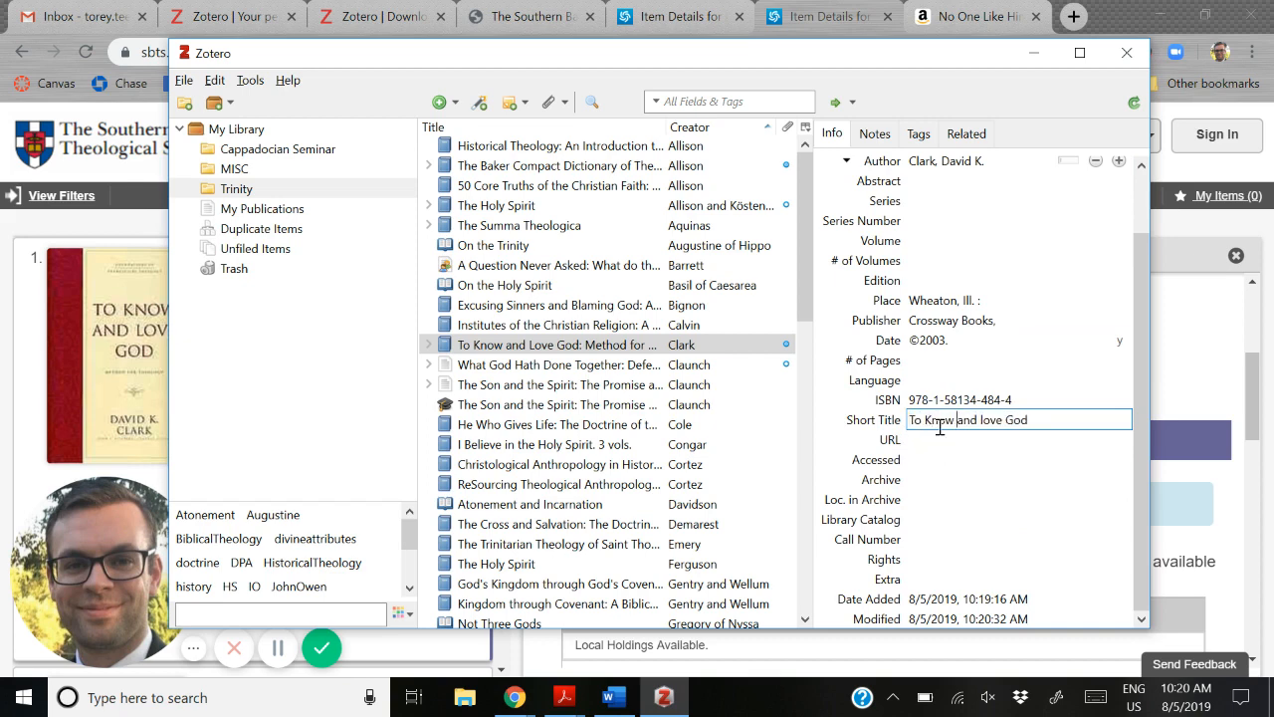
pyautogui.press('Delete')
pyautogui.write('L')
pyautogui.scroll(2, 1085, 373)
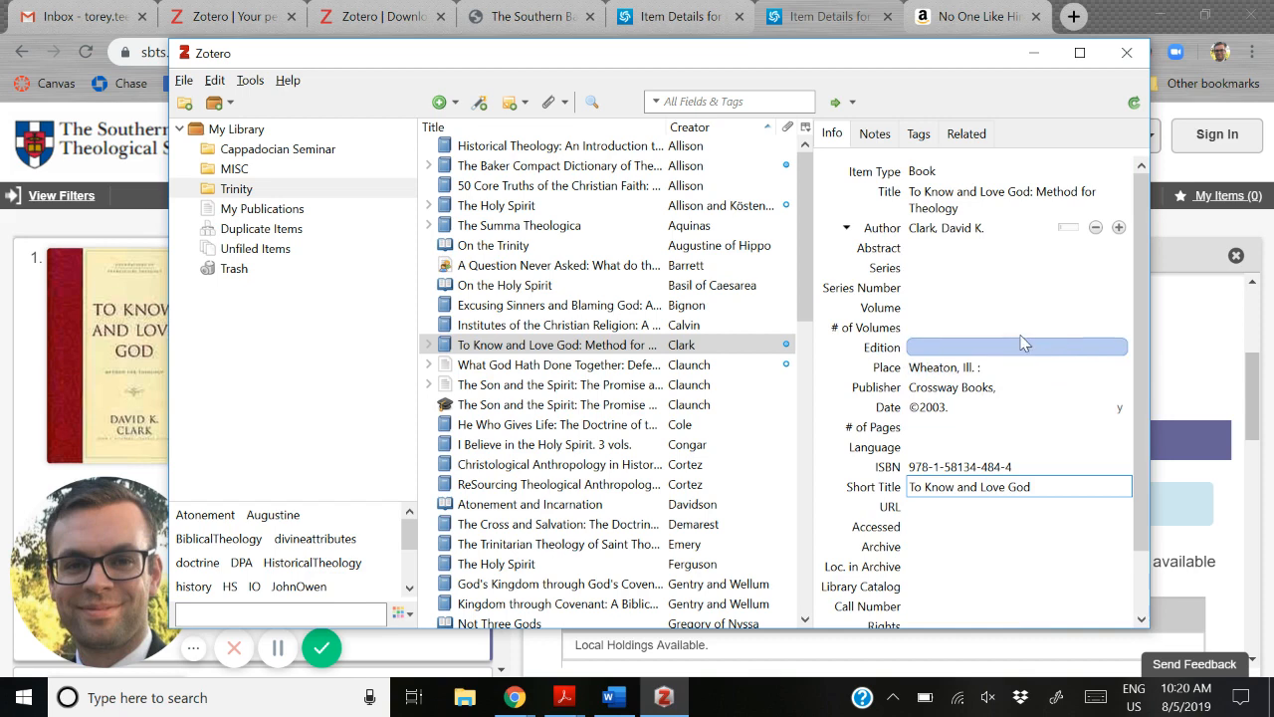
# Step: Change the book's place of publication to "Wheaton, IL"
pyautogui.click(956, 235)
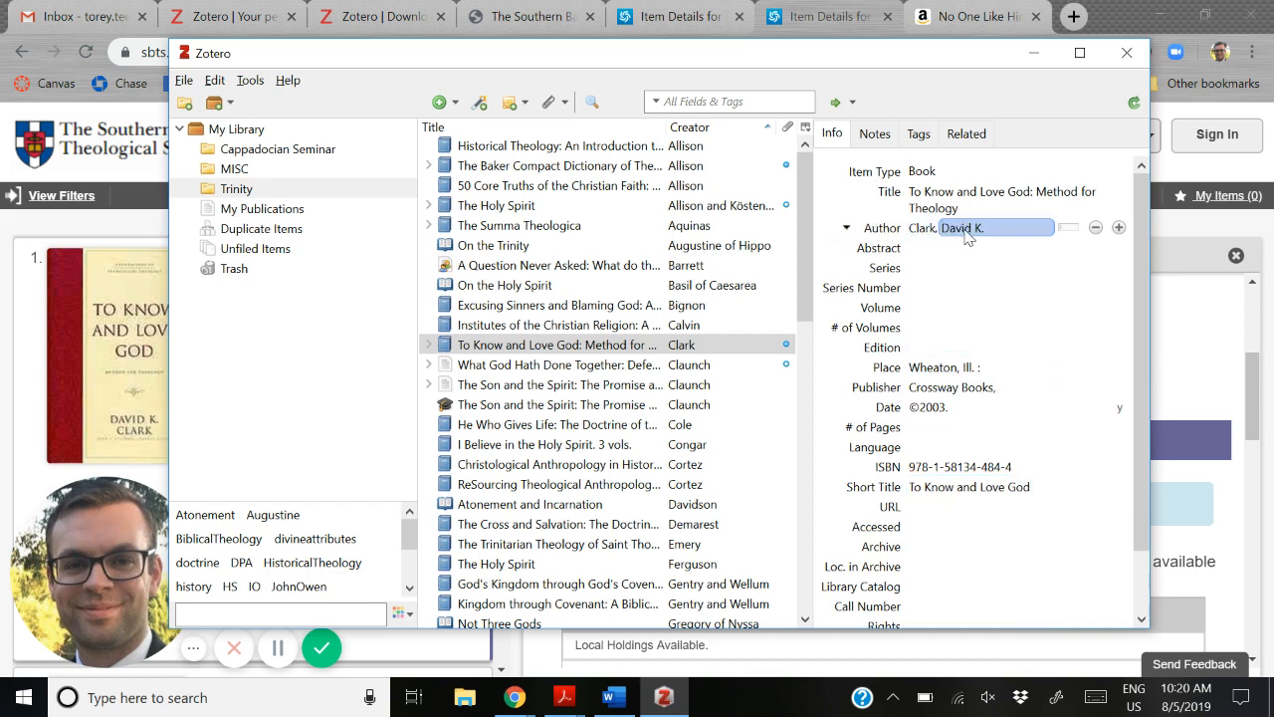
pyautogui.click(923, 364)
pyautogui.click(1022, 372)
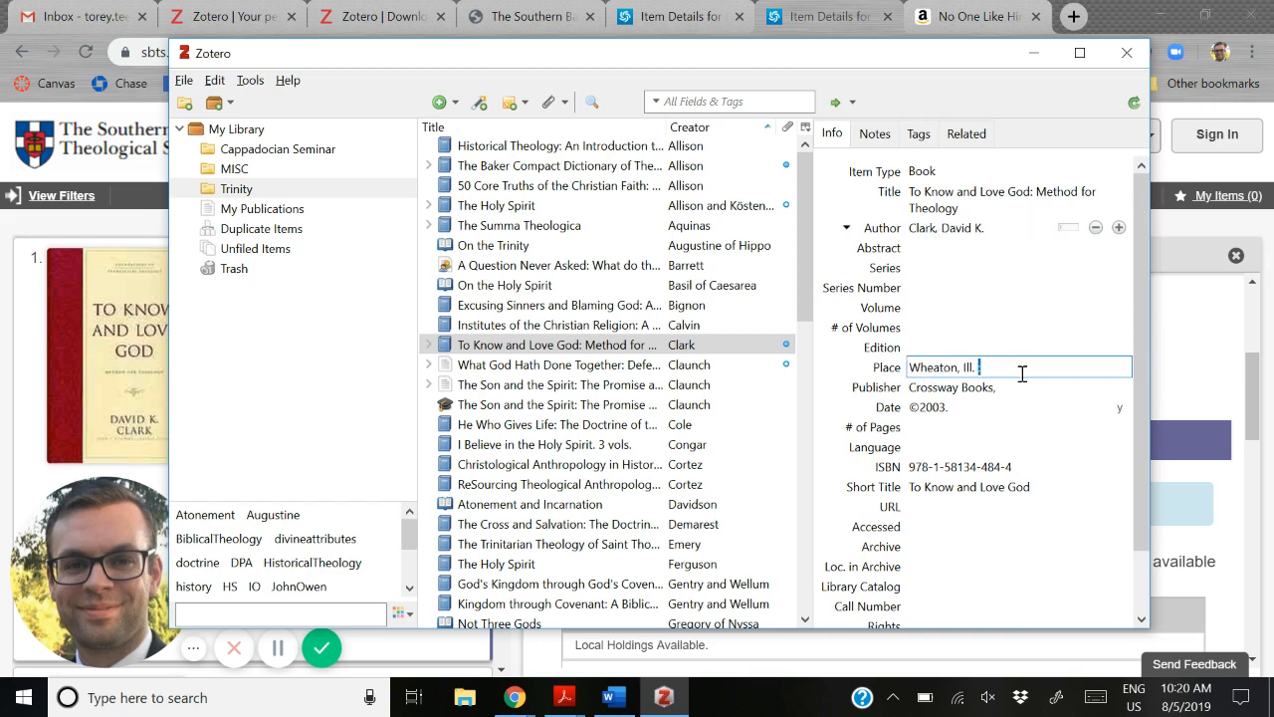
pyautogui.press('BackSpace')
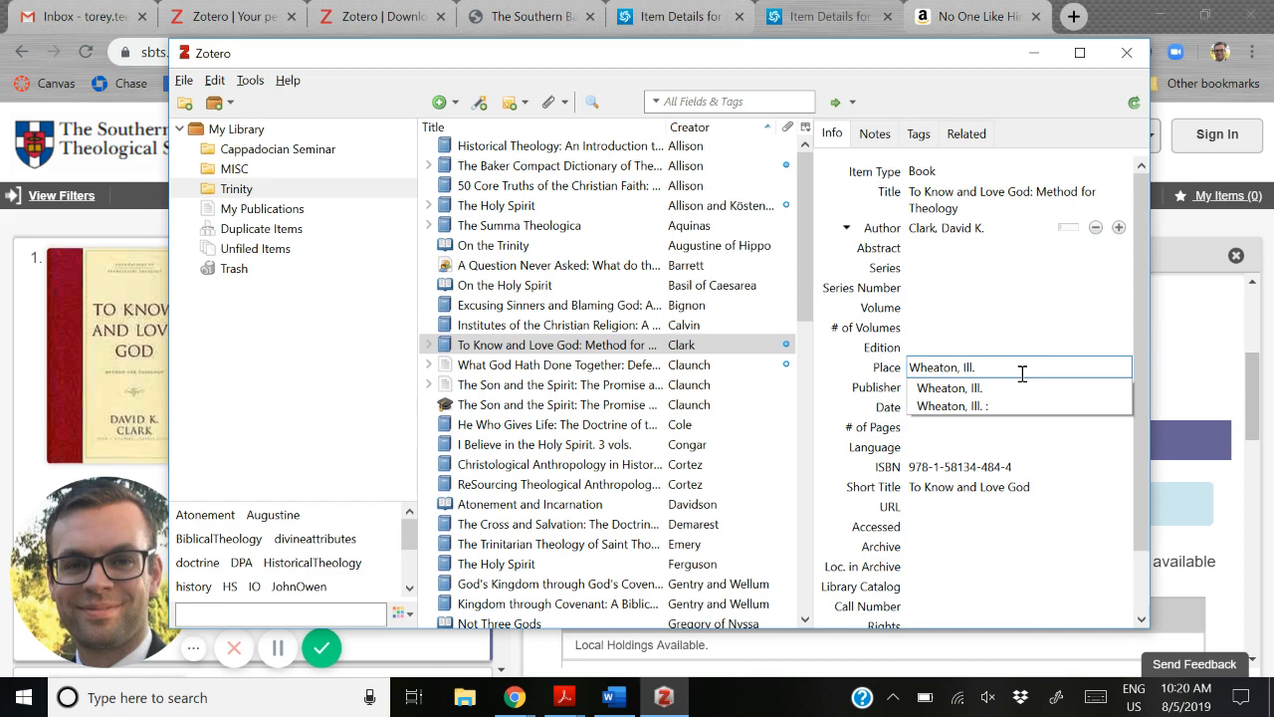
pyautogui.press('BackSpace')
pyautogui.press('BackSpace')
pyautogui.press('BackSpace')
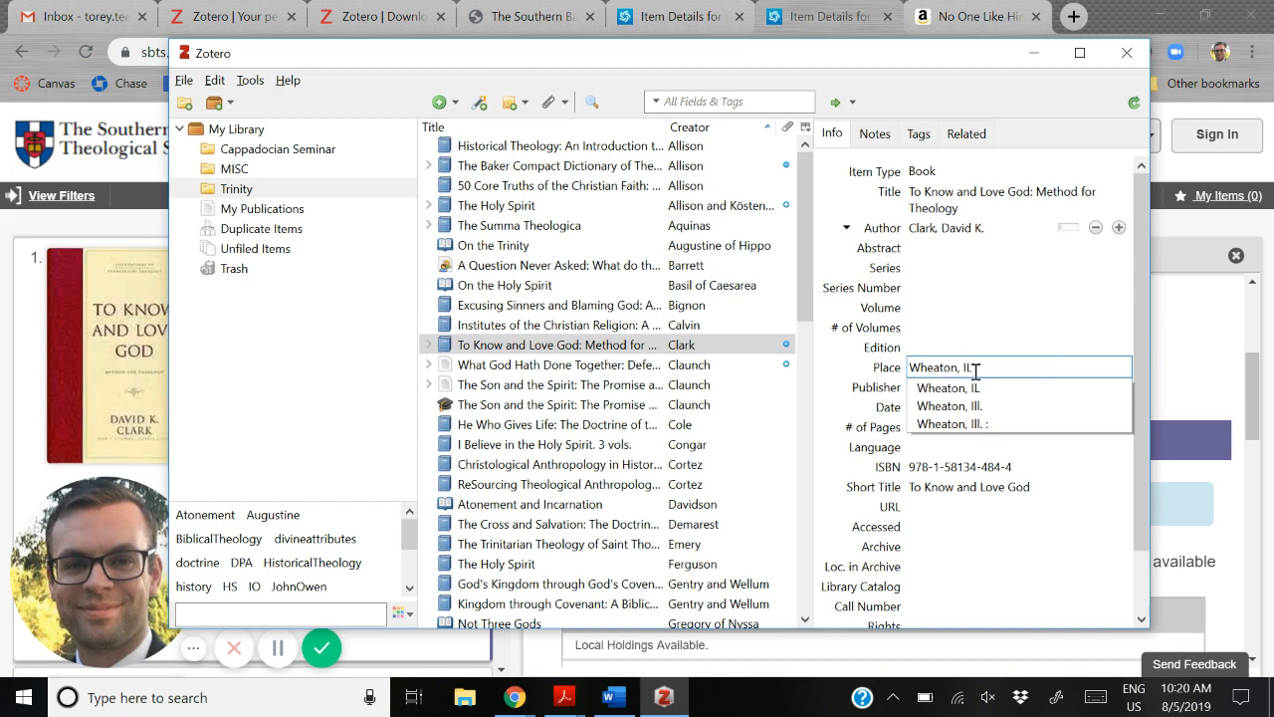
pyautogui.click(999, 333)
# Step: Shorten the book's publisher name to "Crossway"
pyautogui.click(1005, 386)
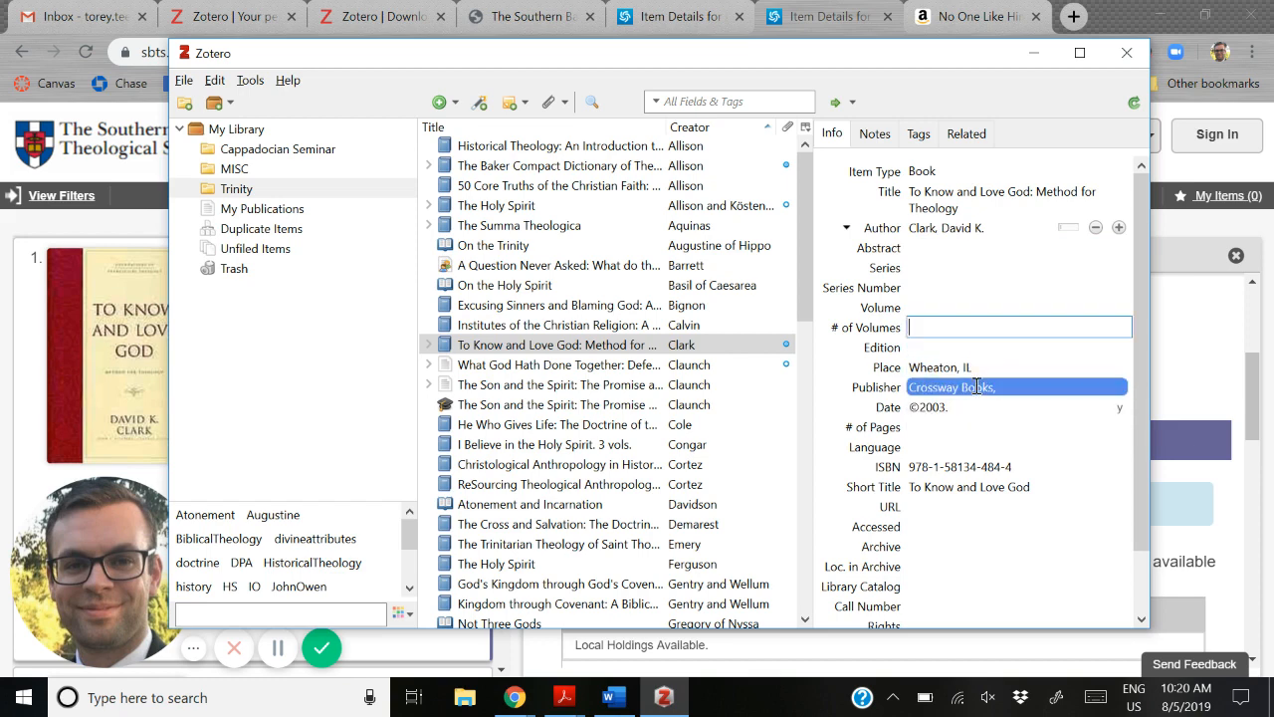
pyautogui.click(1006, 386)
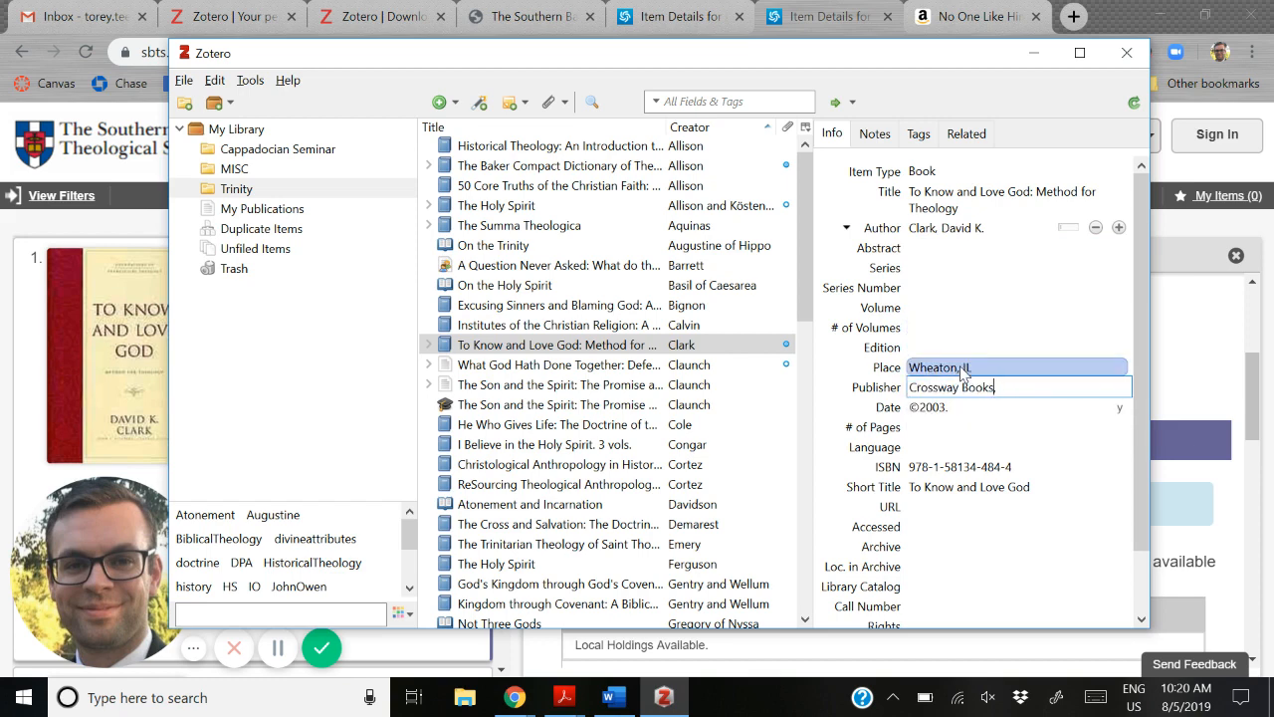
pyautogui.hotkey('shift', 'Left')
pyautogui.hotkey('shift', 'Left')
pyautogui.hotkey('shift', 'Left')
pyautogui.hotkey('shift', 'Left')
pyautogui.press('BackSpace')
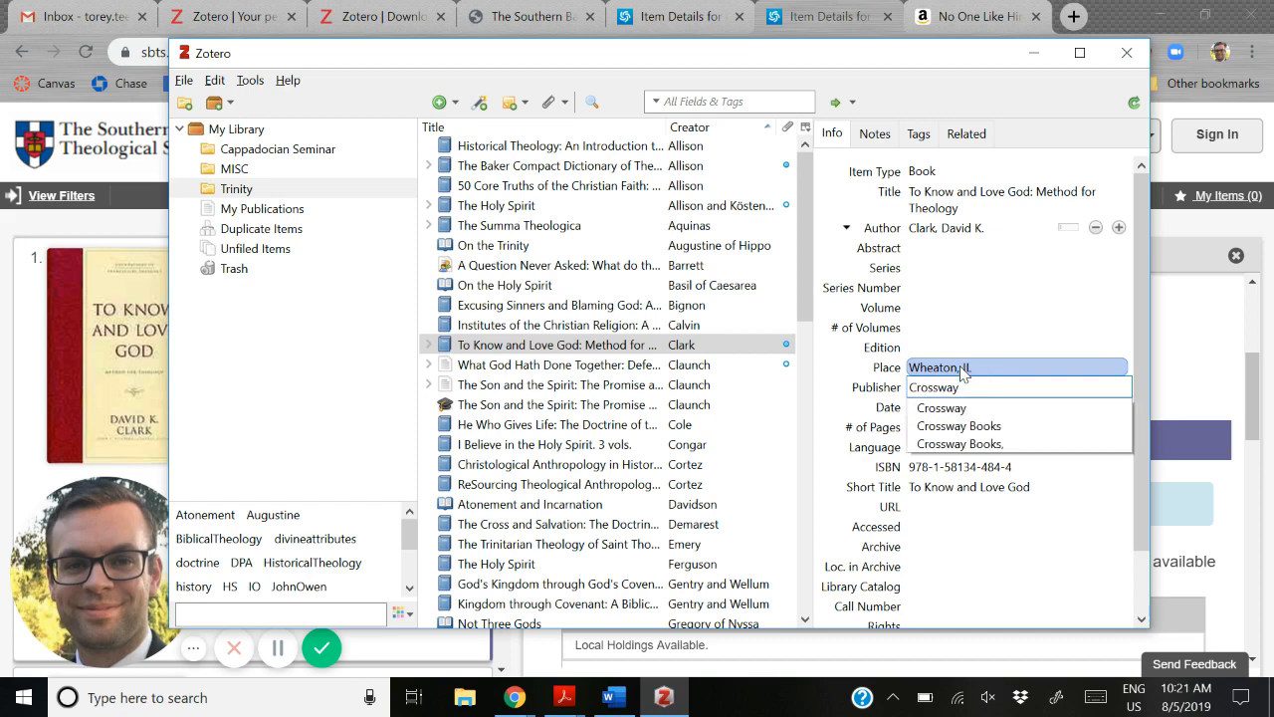
# Step: Set the book's date to 2003 and view the available item types, leaving the type as Book
pyautogui.click(949, 407)
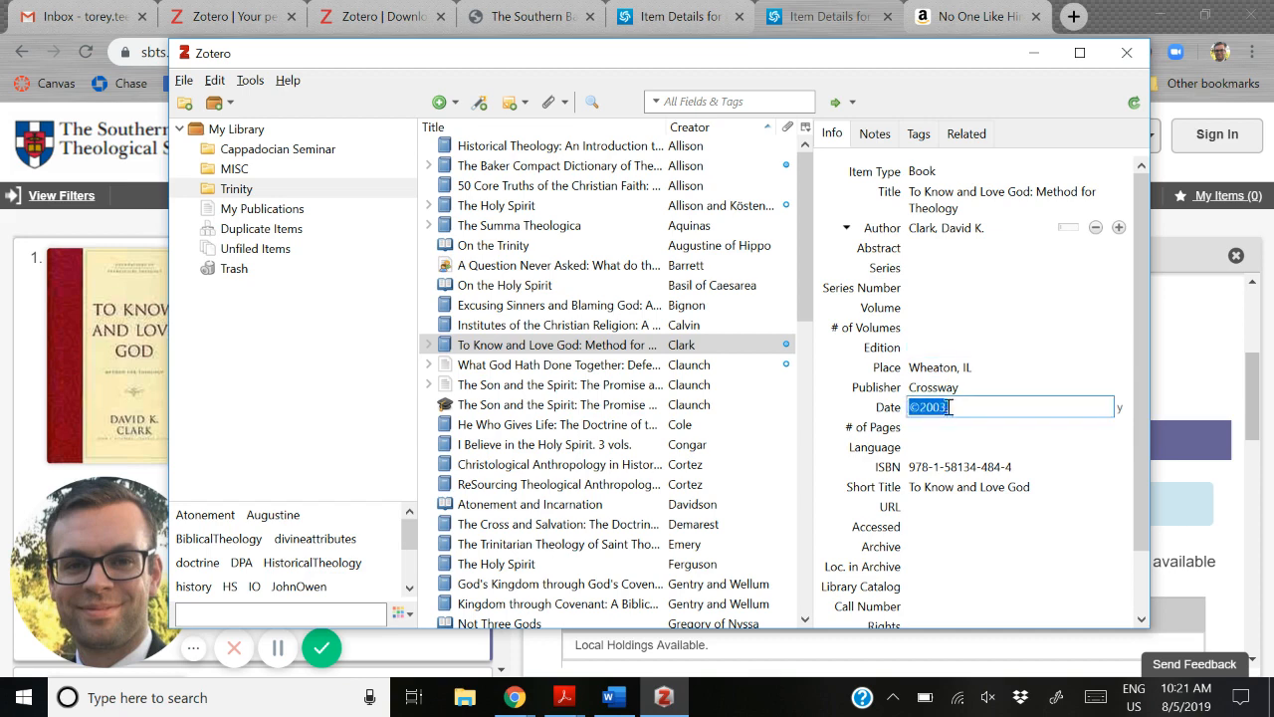
pyautogui.click(924, 408)
pyautogui.press('BackSpace')
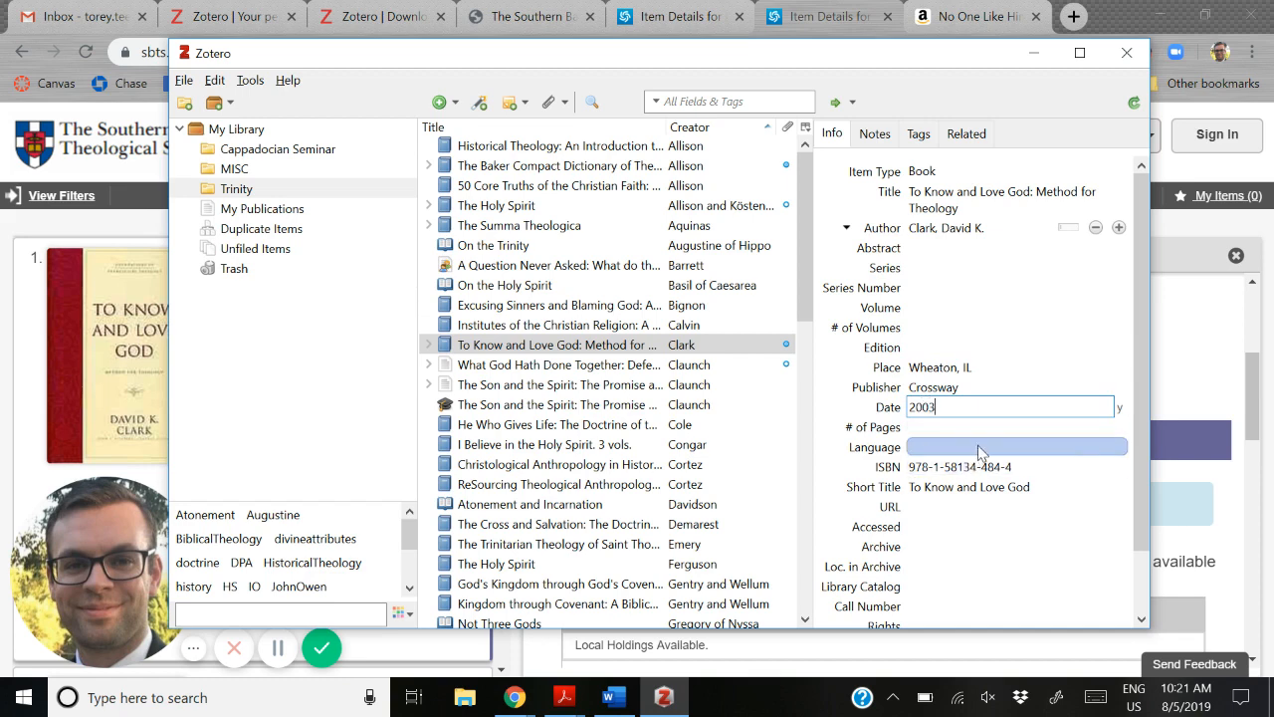
pyautogui.scroll(-1, 972, 458)
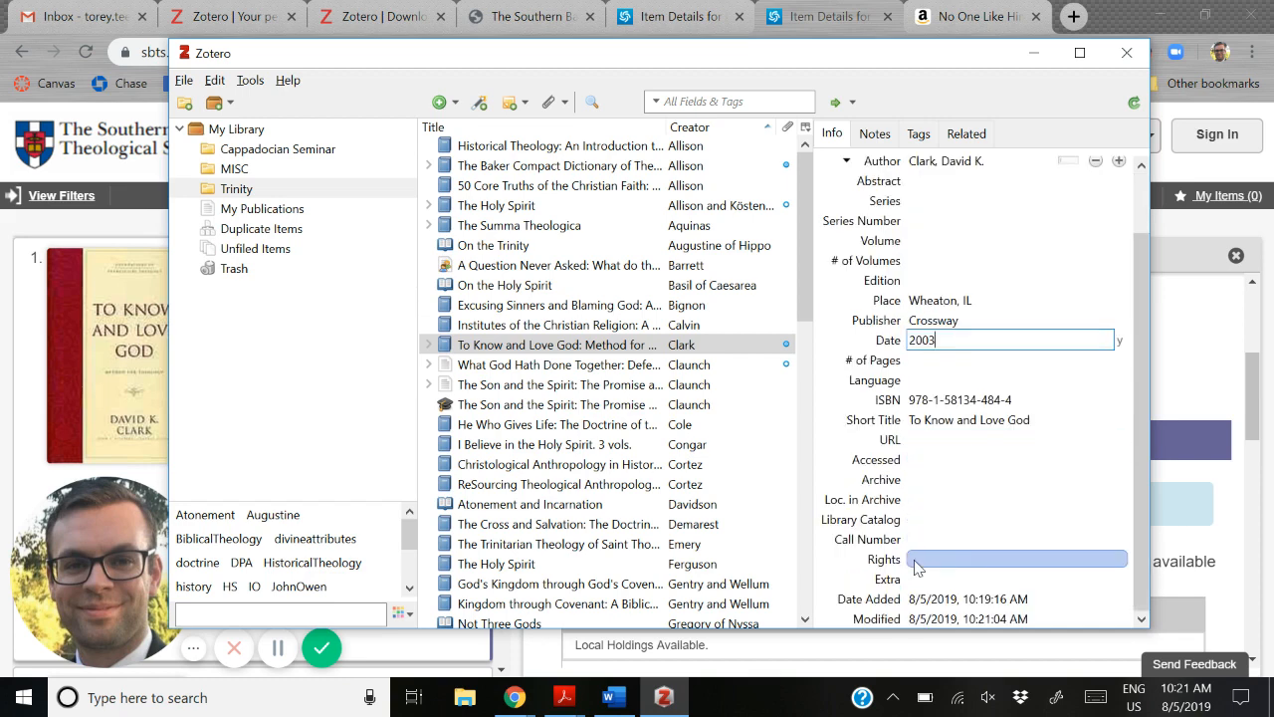
pyautogui.scroll(1, 903, 344)
pyautogui.click(921, 174)
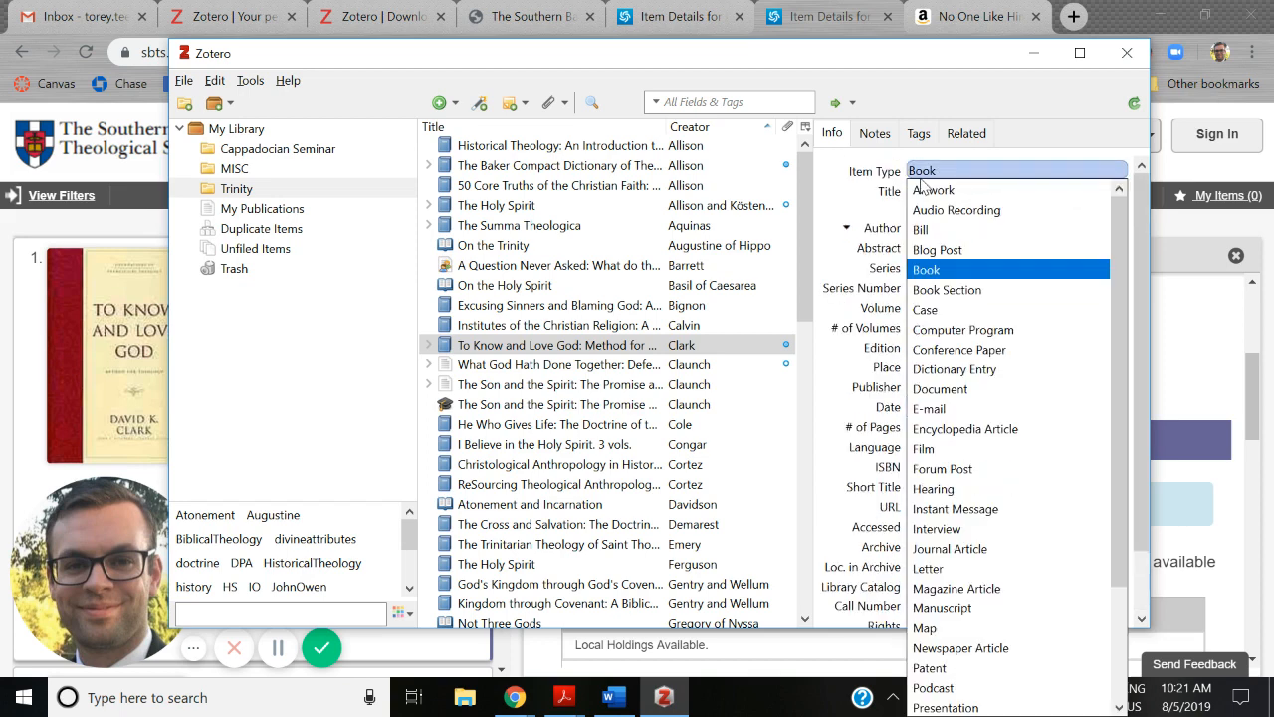
pyautogui.click(309, 379)
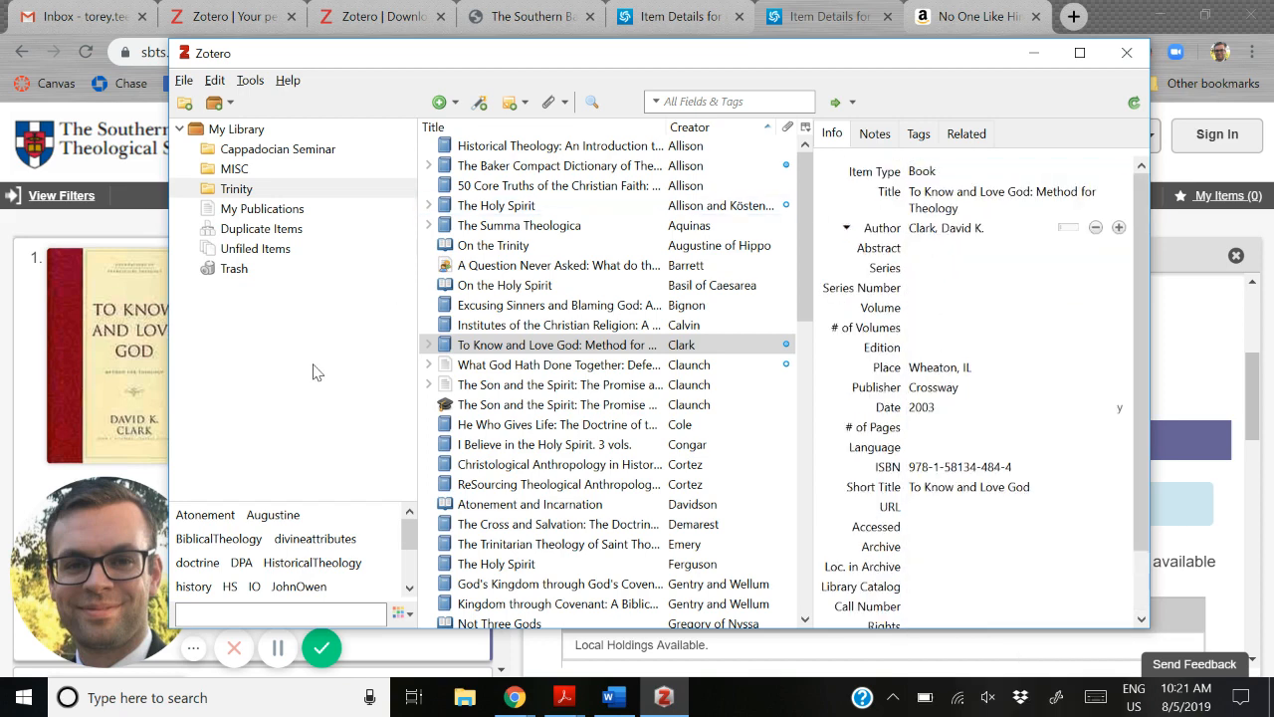
# Step: Switch to the Word template and insert a footnote after "molestie sit." in the Section 1 paragraph
pyautogui.hotkey('alt', 'Tab')
pyautogui.press('Tab')
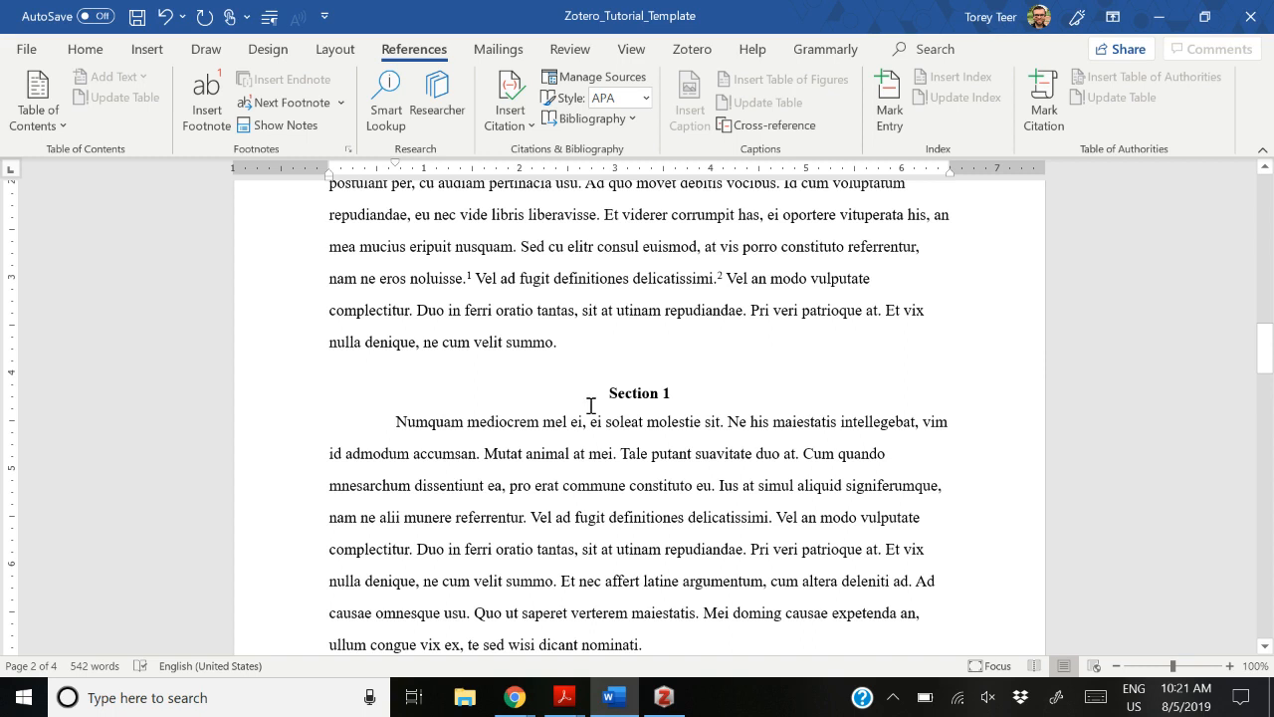
pyautogui.scroll(-2, 712, 335)
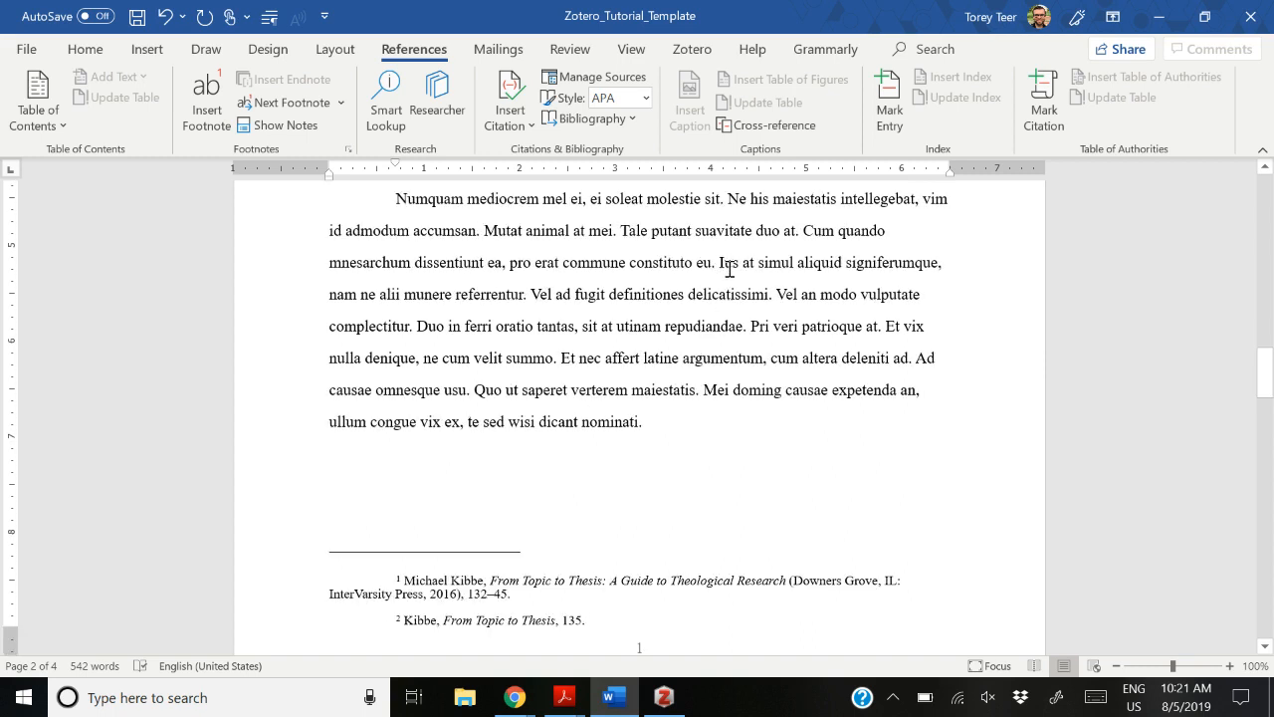
pyautogui.click(727, 199)
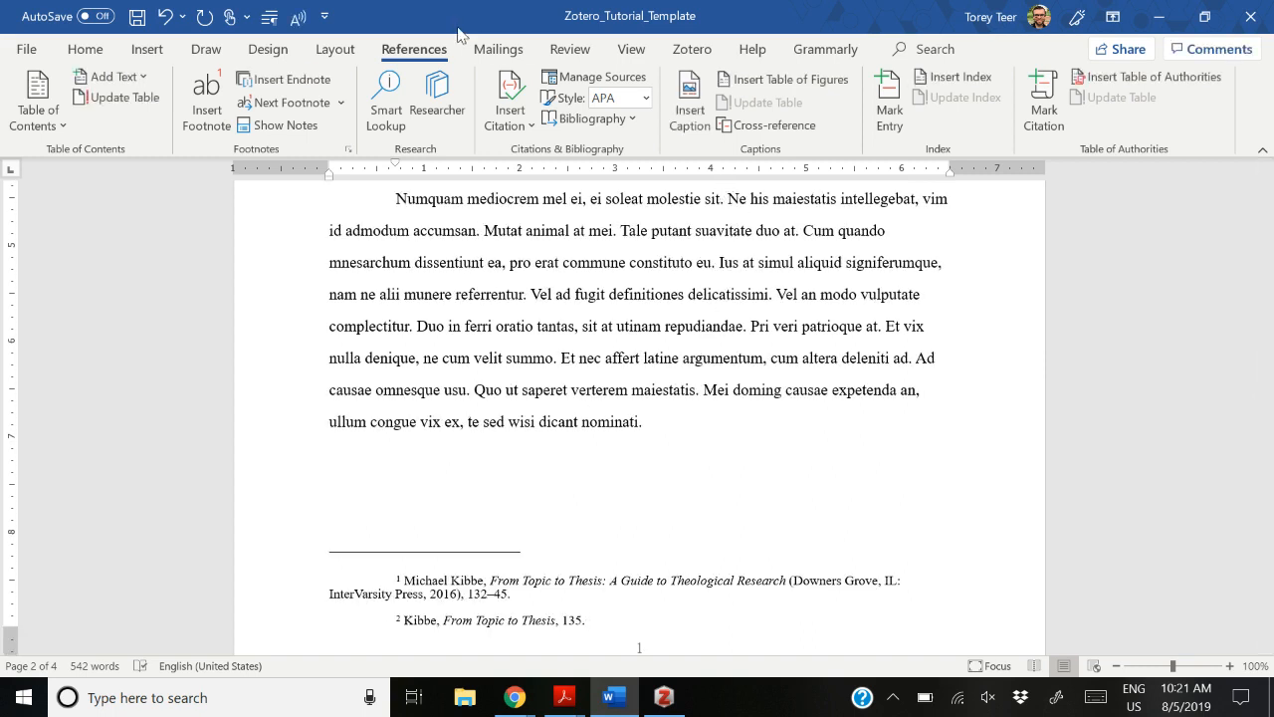
pyautogui.click(207, 110)
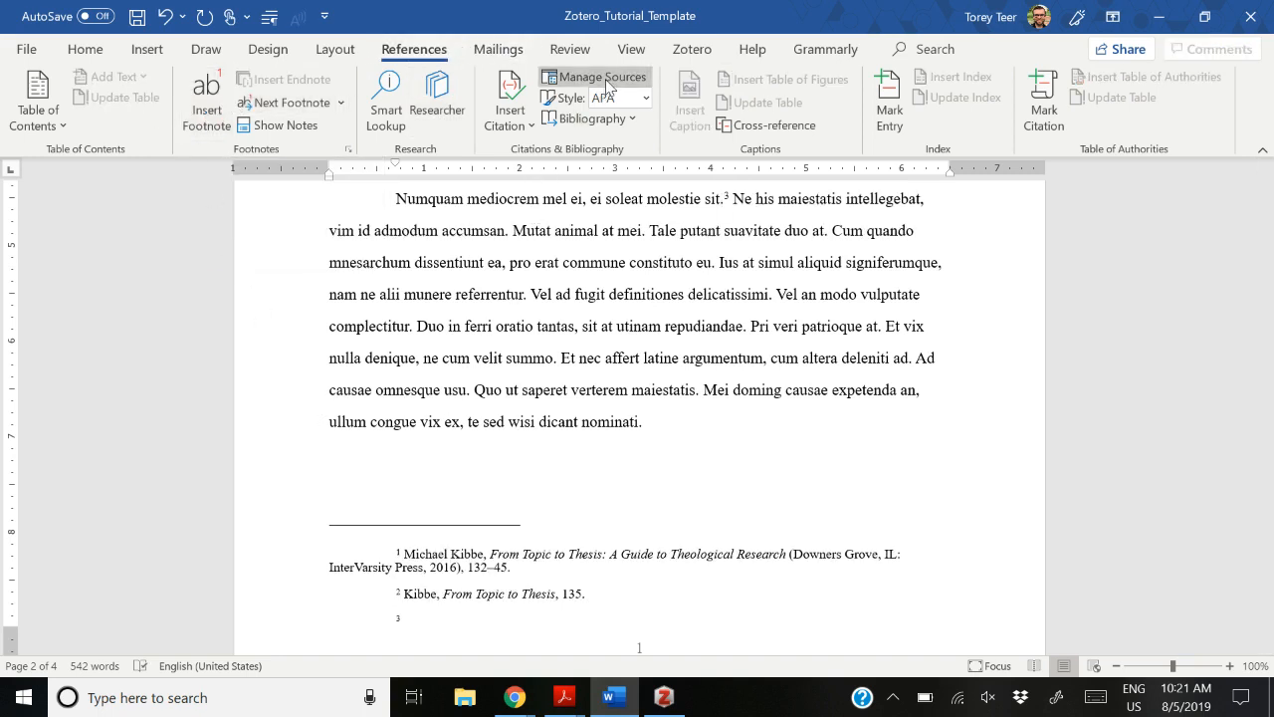
# Step: Search Zotero for "clark" and cite To Know and Love God: Method for Theology in the third footnote
pyautogui.click(691, 49)
pyautogui.click(26, 127)
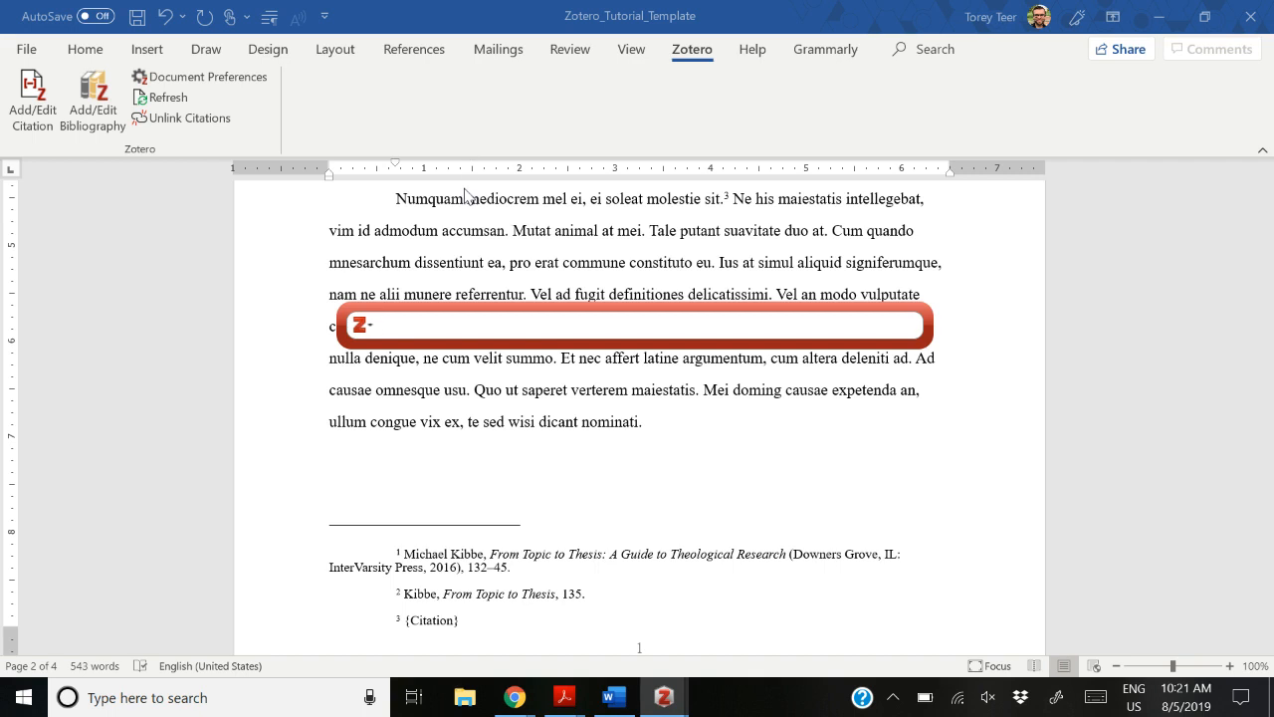
pyautogui.write('clark')
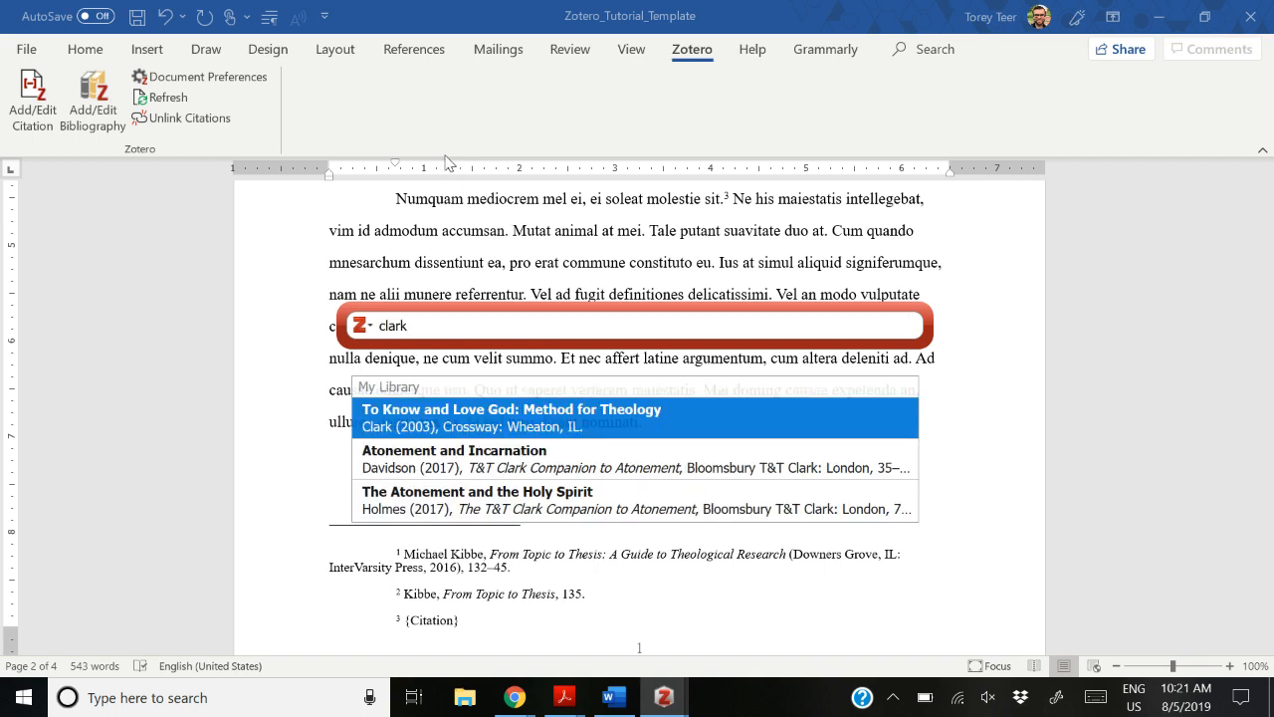
pyautogui.click(503, 434)
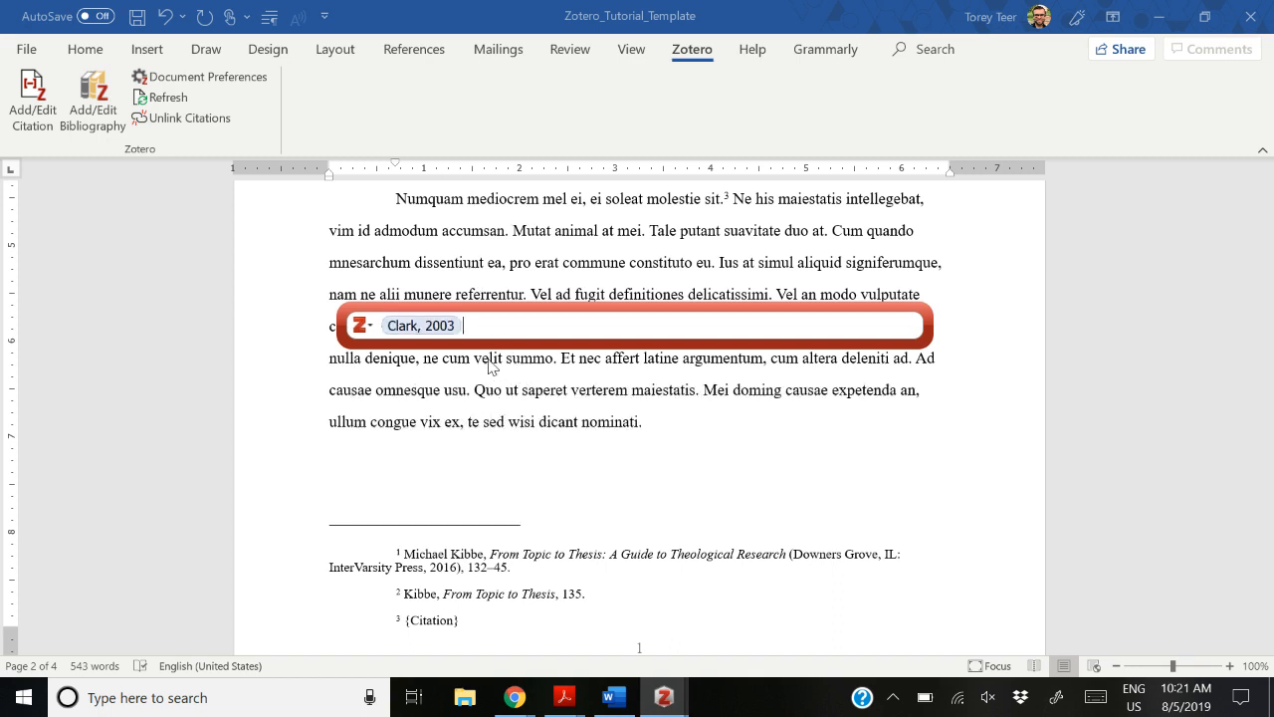
pyautogui.press('Return')
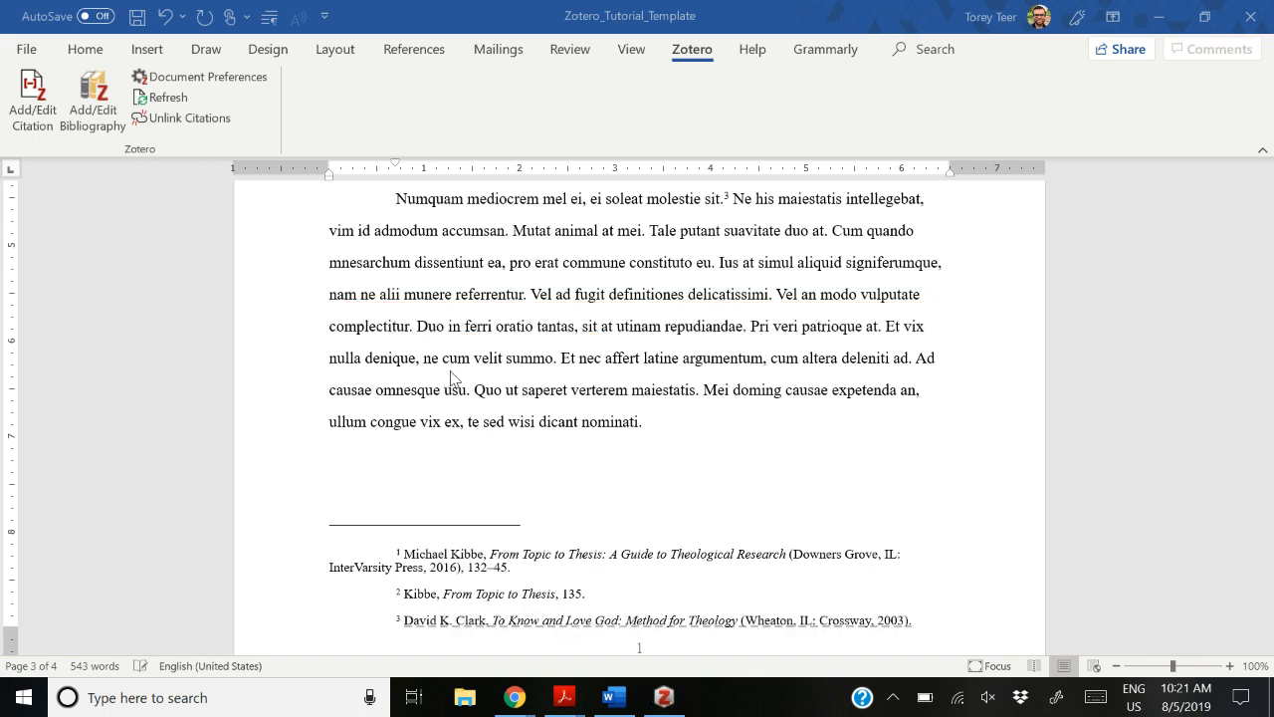
pyautogui.scroll(-2, 389, 409)
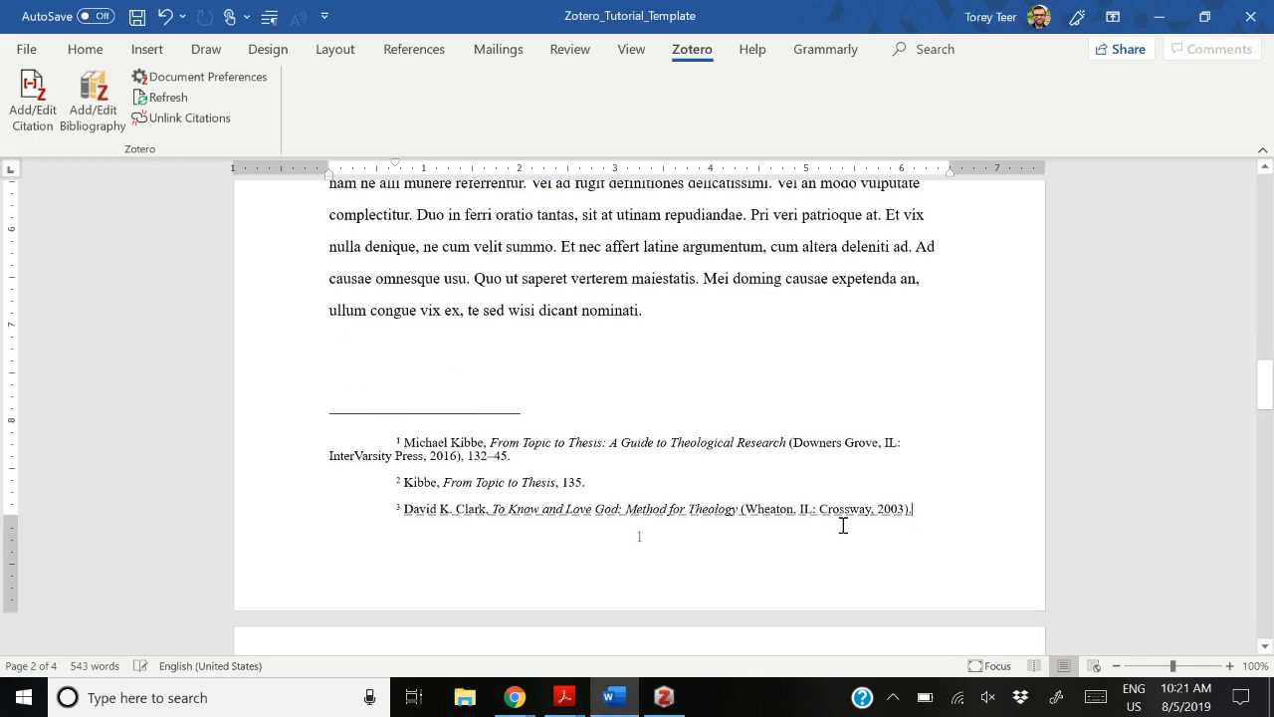
pyautogui.moveTo(842, 525); pyautogui.dragTo(384, 518)
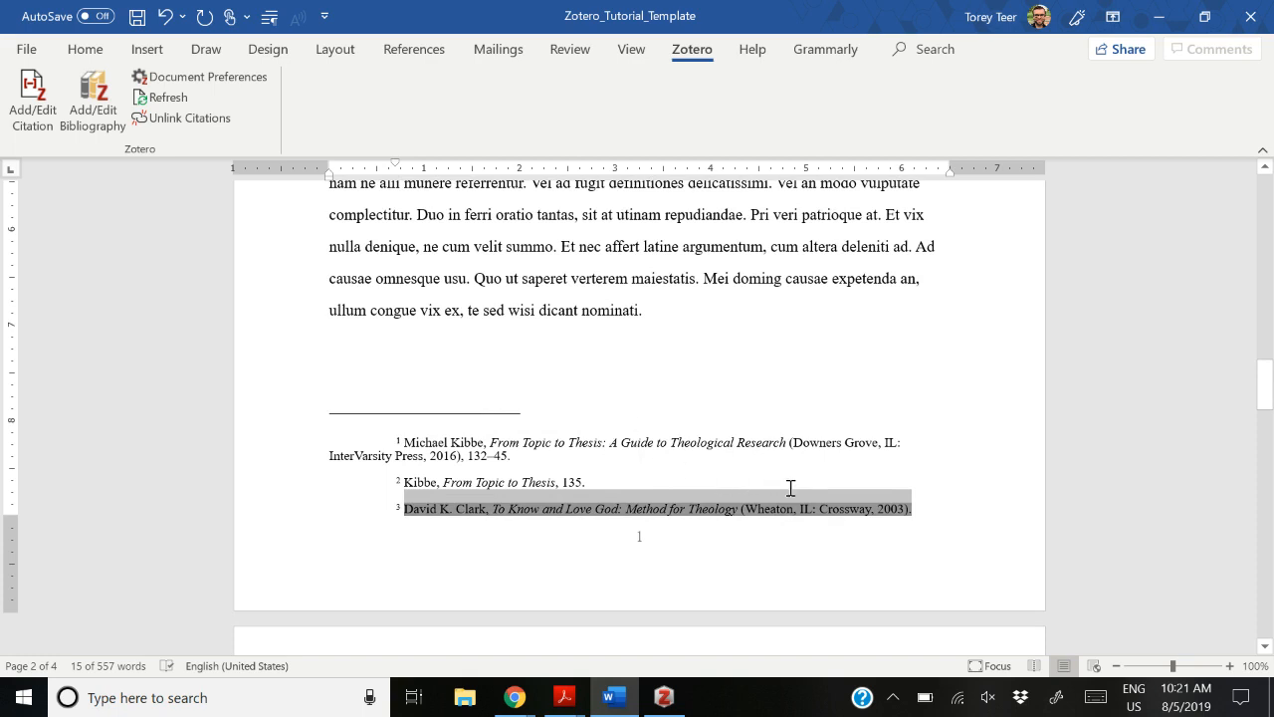
pyautogui.click(925, 510)
pyautogui.scroll(-3, 567, 521)
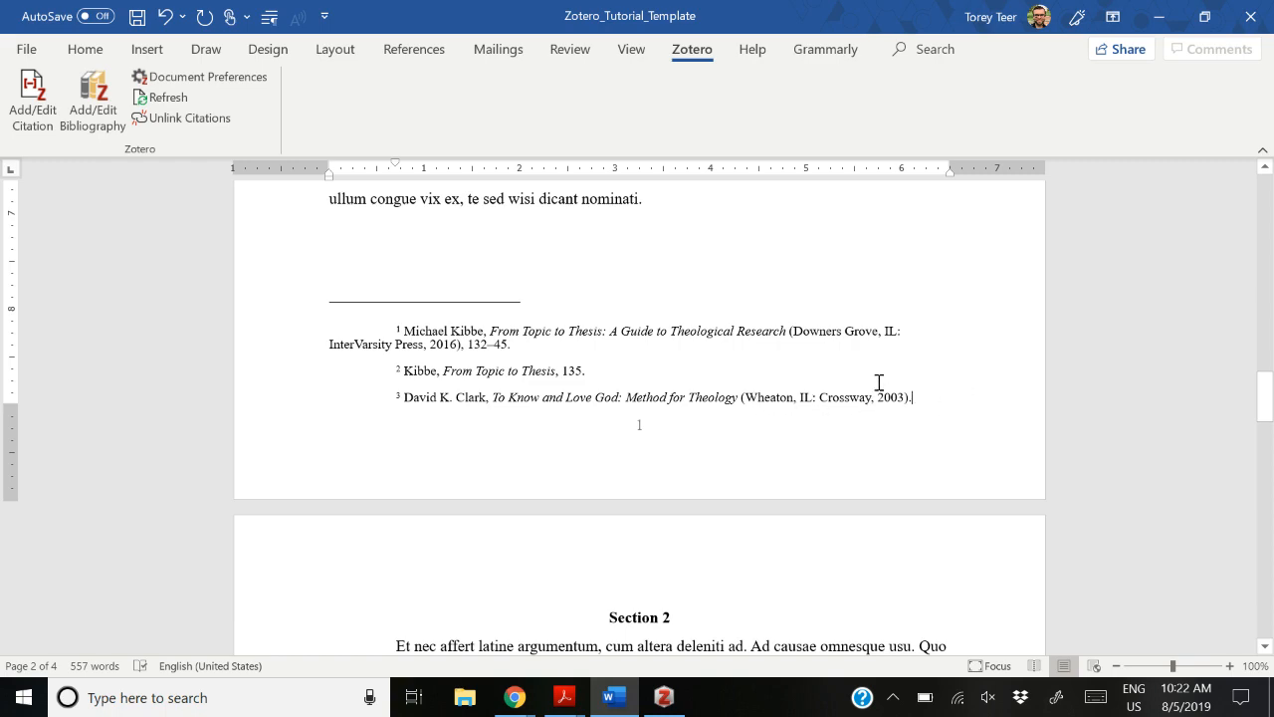
# Step: Switch to the browser and bring up the library catalog record for Light in a Dark Place
pyautogui.hotkey('alt', 'Tab')
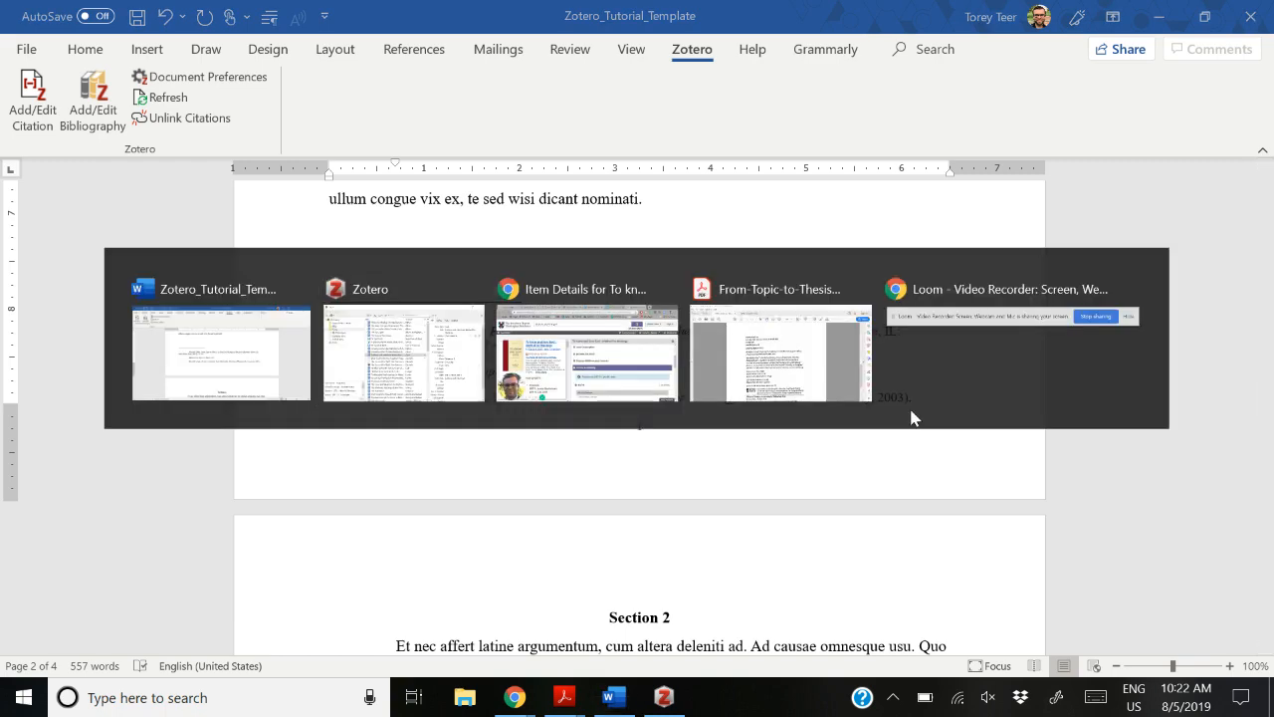
pyautogui.hotkey('alt', 'Tab')
pyautogui.press('Tab')
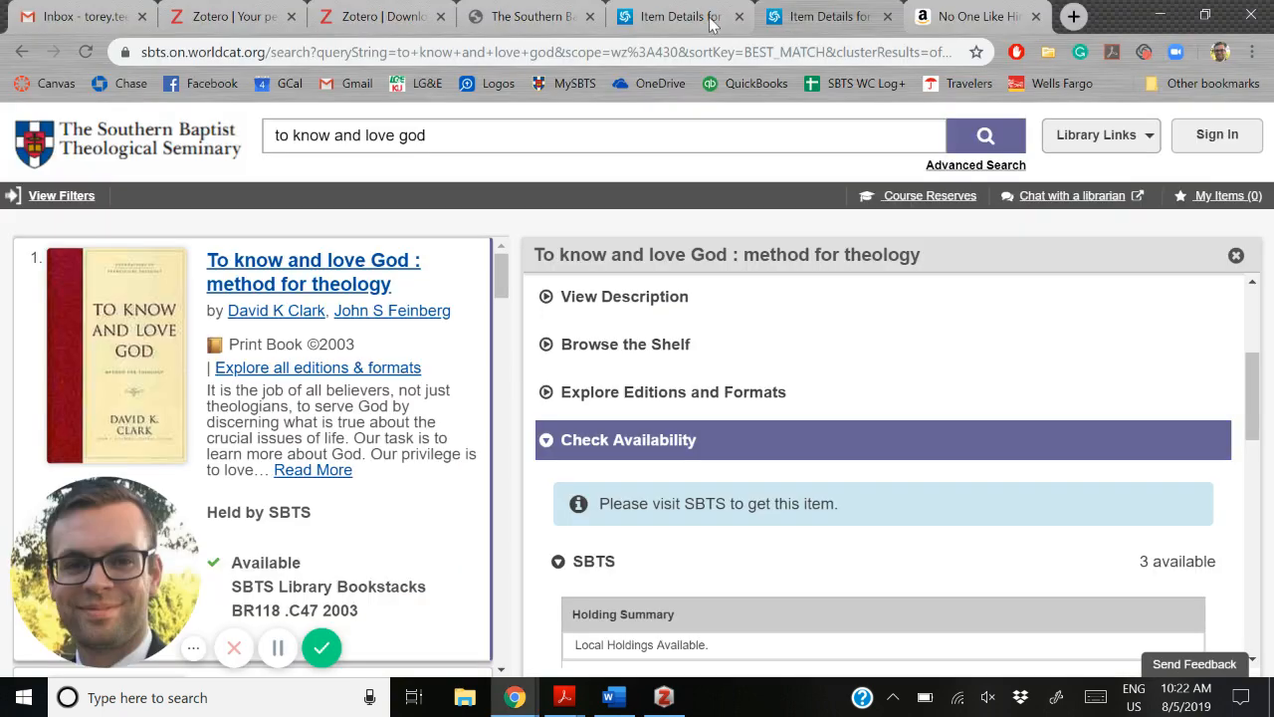
pyautogui.click(652, 22)
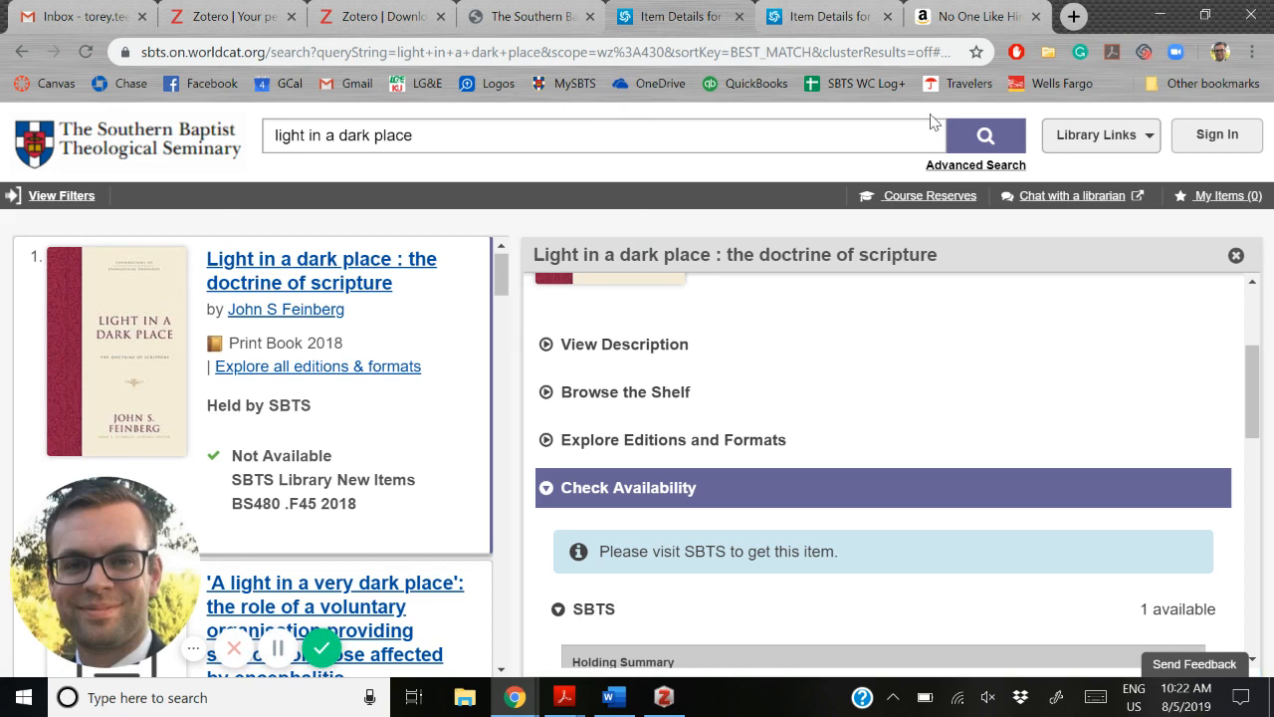
# Step: Switch to Zotero and set the series of To Know and Love God to "Foundations of Evangelical Theology"
pyautogui.hotkey('alt', 'Tab')
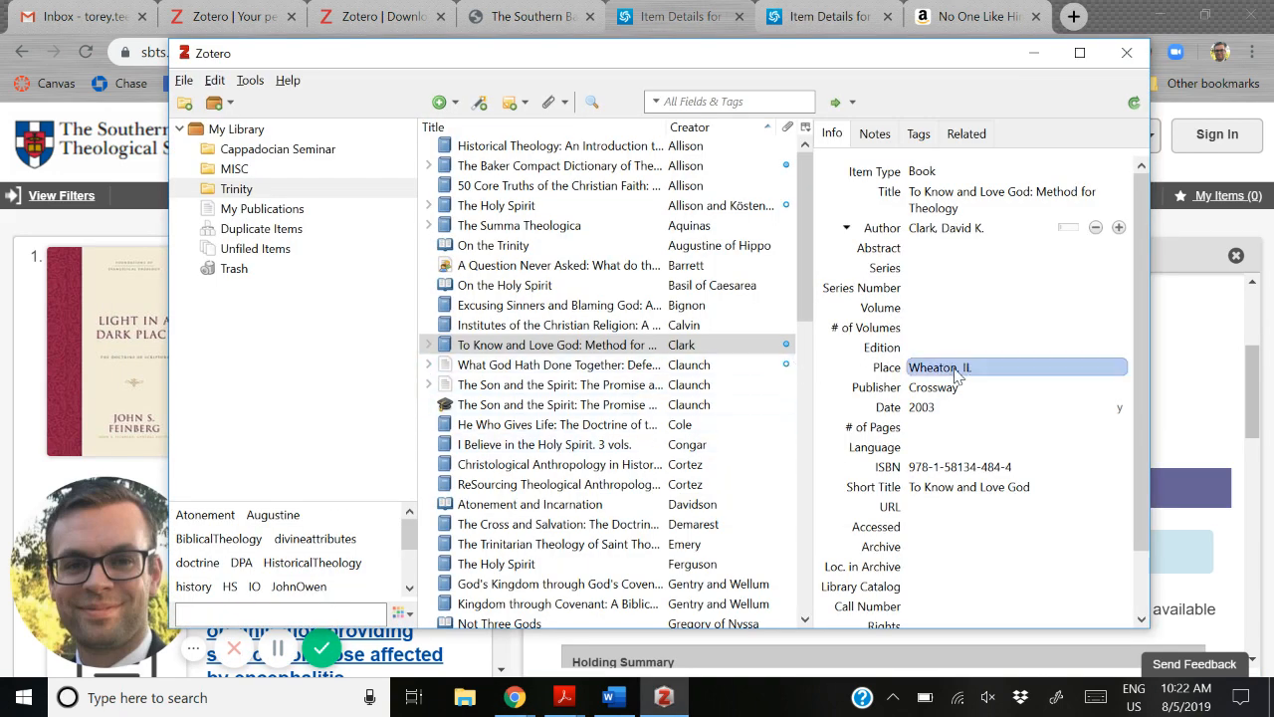
pyautogui.scroll(-2, 995, 445)
pyautogui.scroll(2, 989, 398)
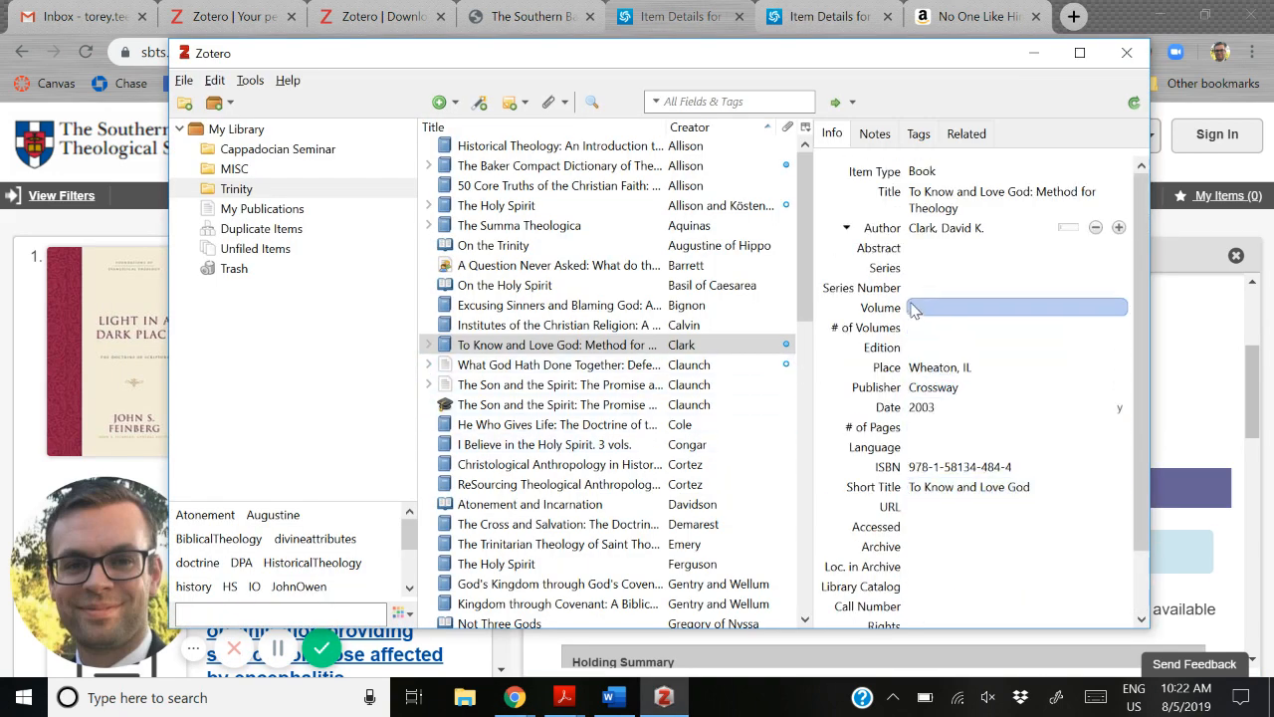
pyautogui.click(927, 267)
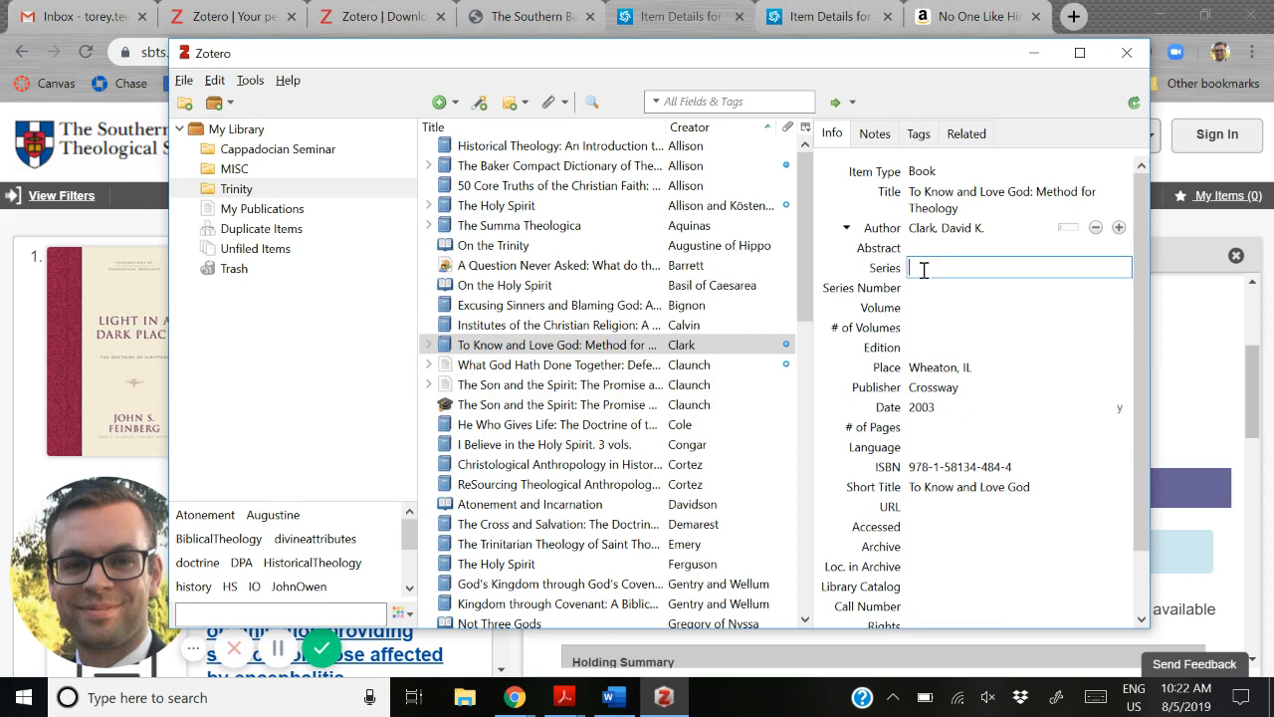
pyautogui.write('Foundation')
pyautogui.press('Down')
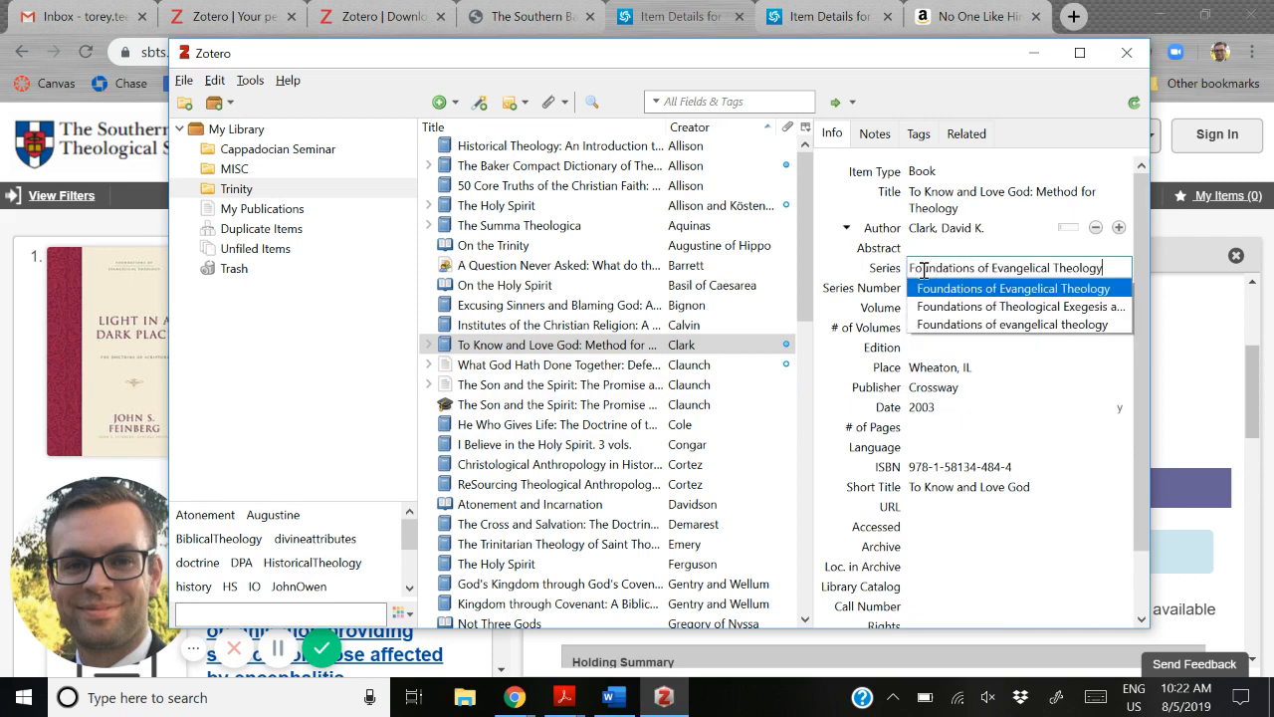
pyautogui.press('Return')
# Step: Examine the book's series number and volume fields and the available creator roles
pyautogui.click(910, 284)
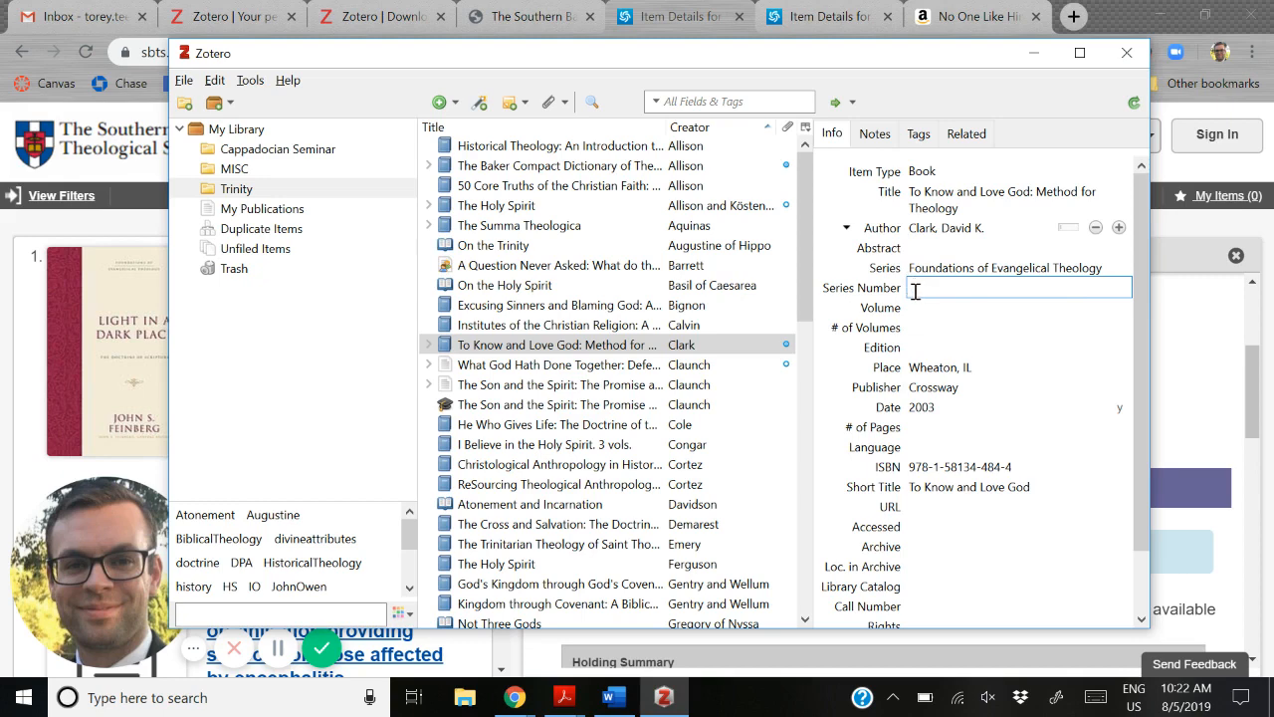
pyautogui.click(881, 228)
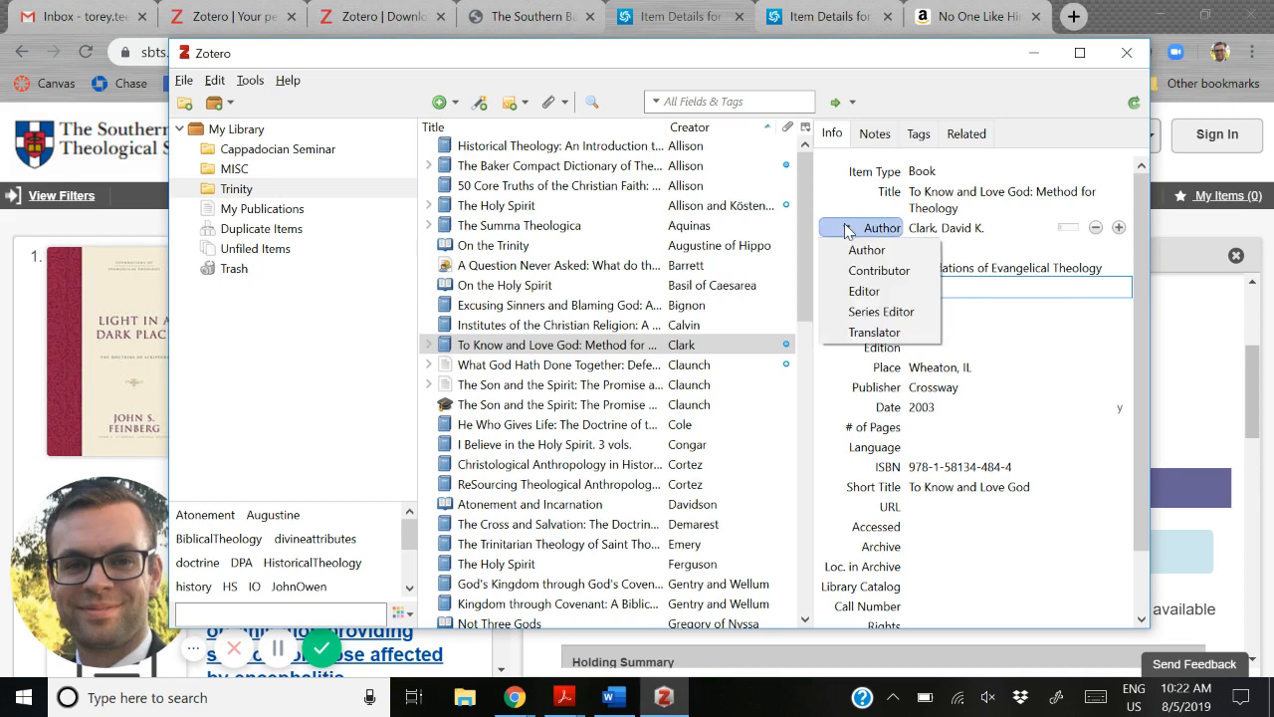
pyautogui.click(1011, 328)
pyautogui.click(967, 289)
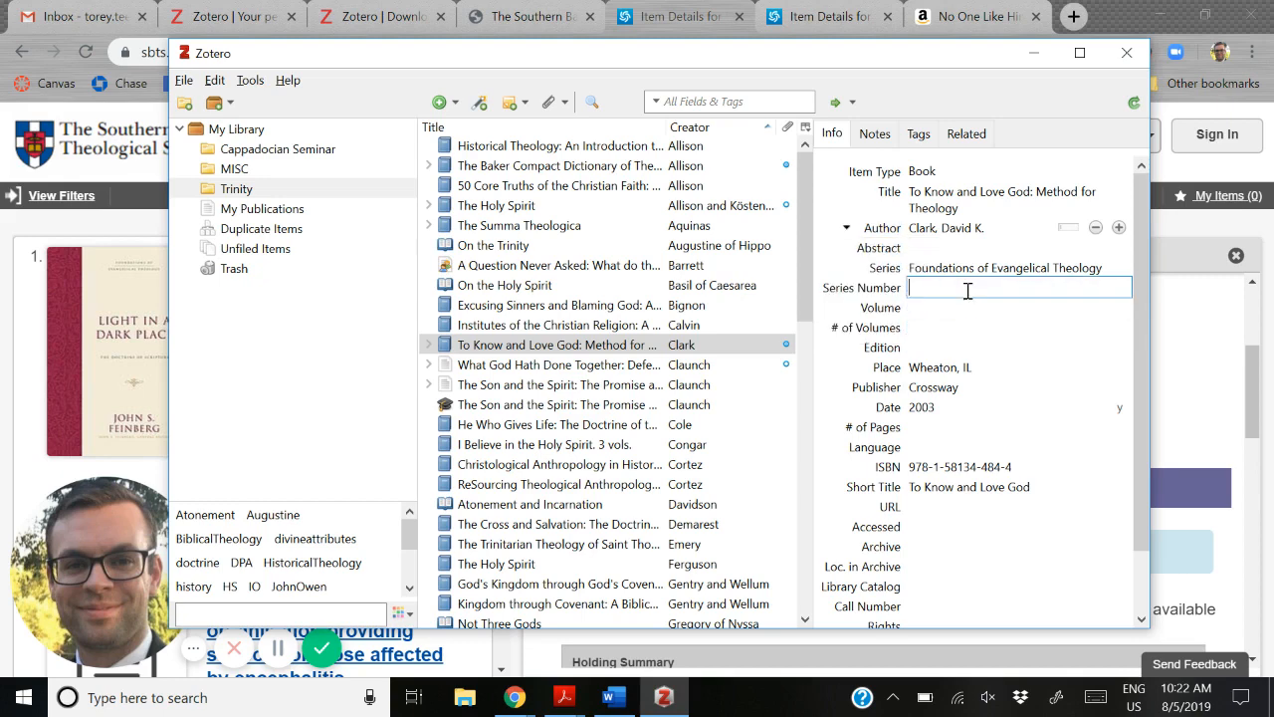
pyautogui.click(924, 306)
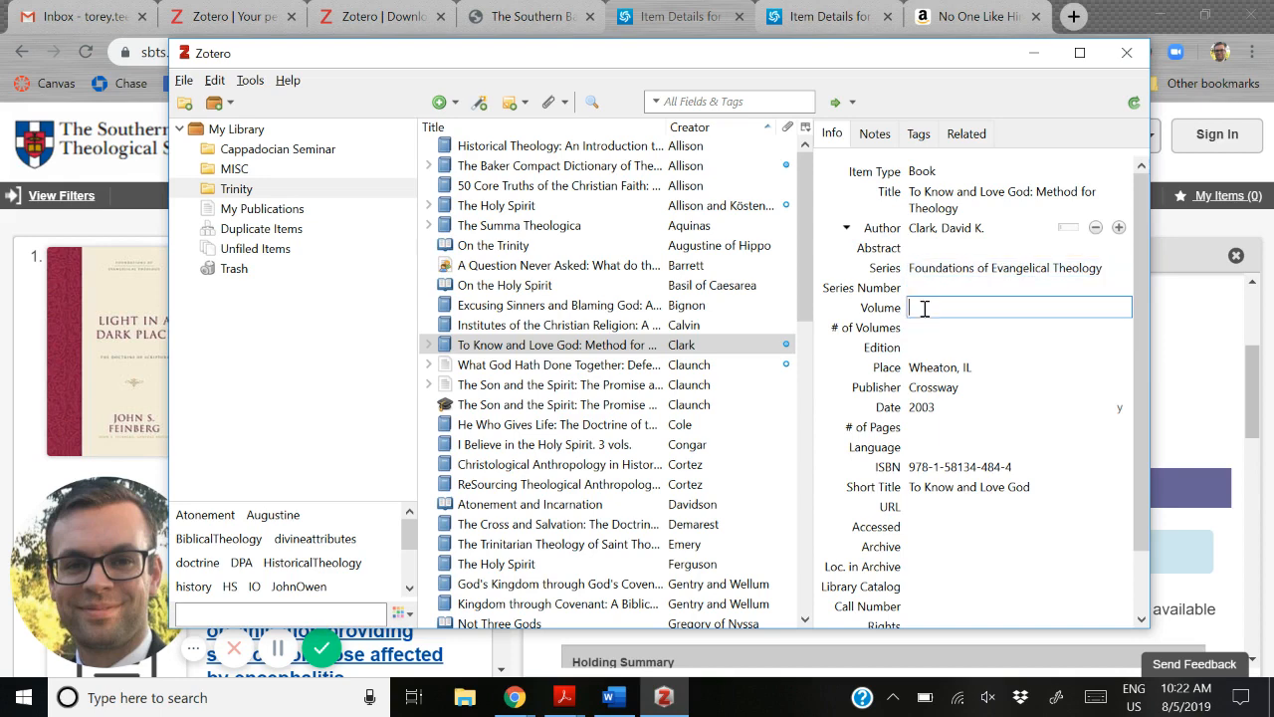
pyautogui.click(981, 273)
# Step: Switch to Word and add ", Foundations of Evangelical Theology" after the book title in the third footnote
pyautogui.hotkey('alt', 'Tab')
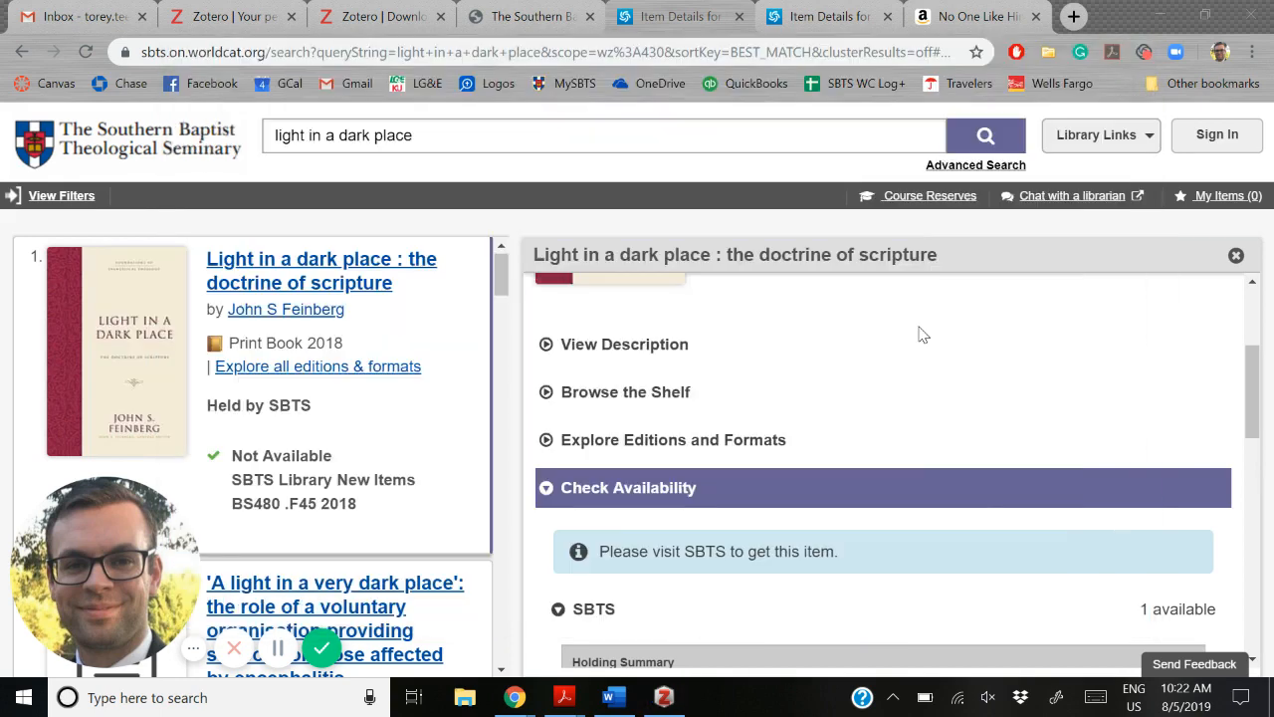
pyautogui.hotkey('alt', 'Tab')
pyautogui.click(789, 395)
pyautogui.hotkey('alt', 'Tab')
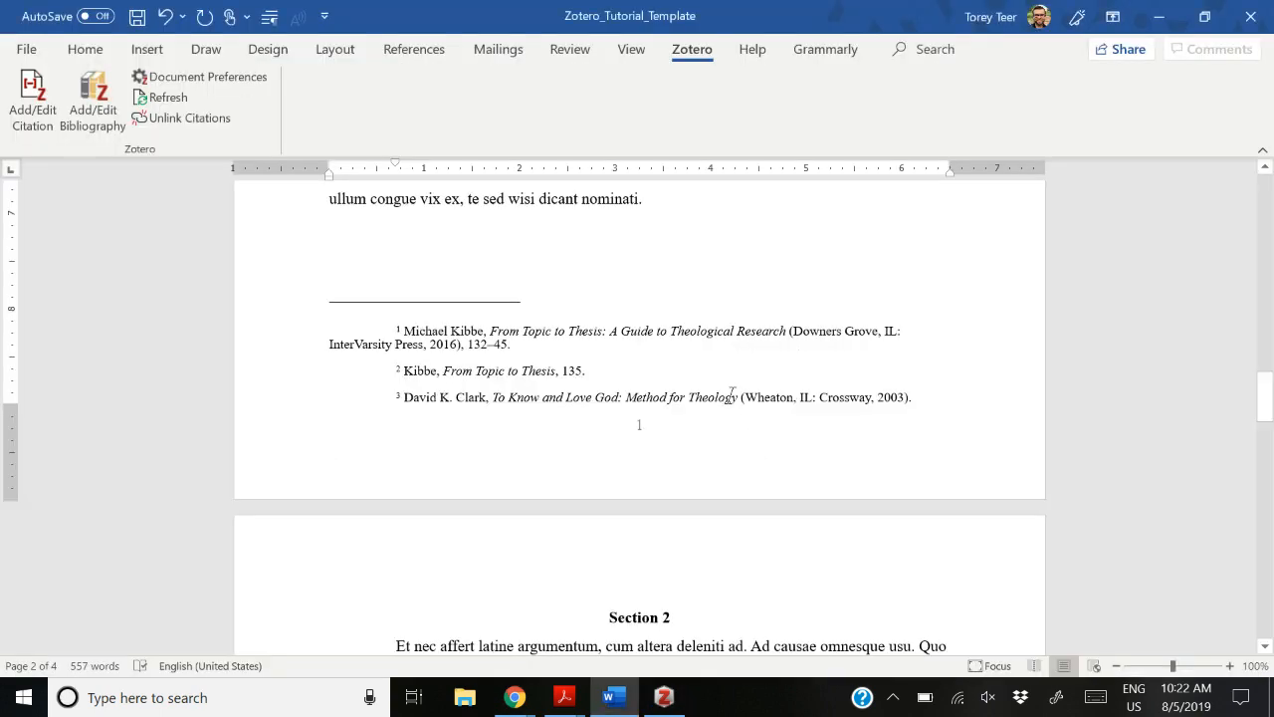
pyautogui.click(758, 390)
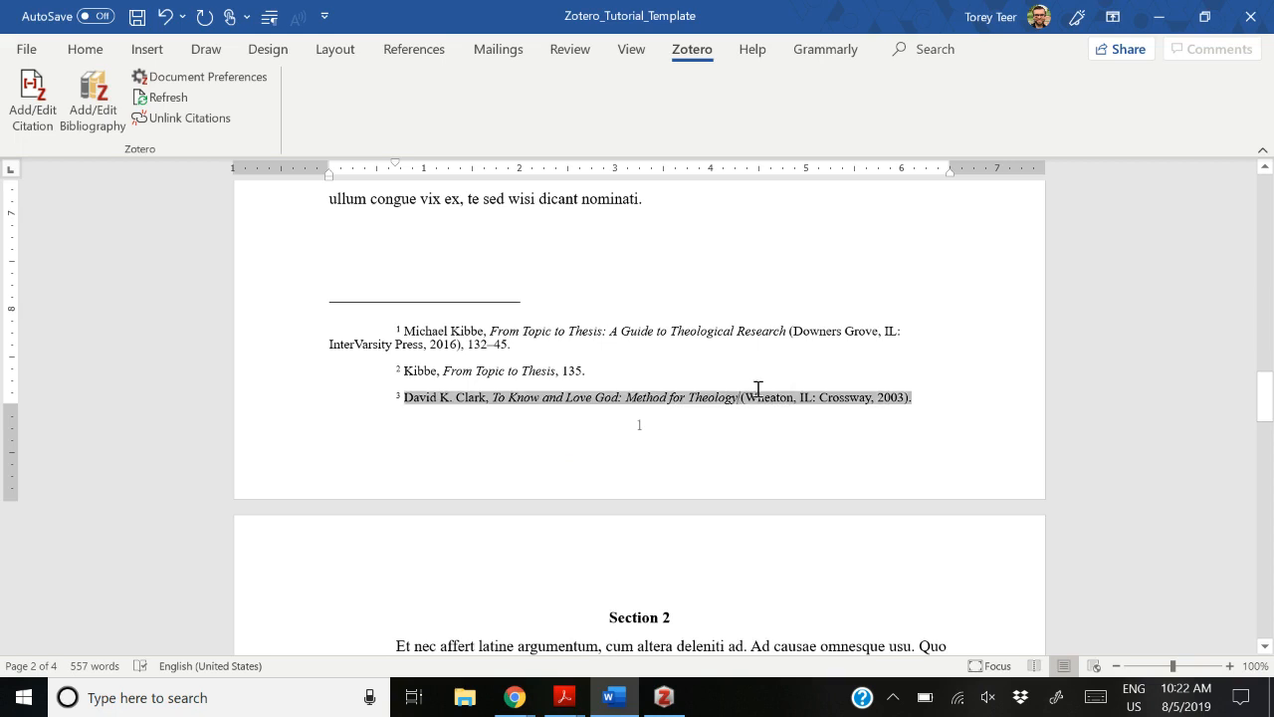
pyautogui.write(', Foundait')
pyautogui.press('BackSpace')
pyautogui.press('BackSpace')
pyautogui.press('BackSpace')
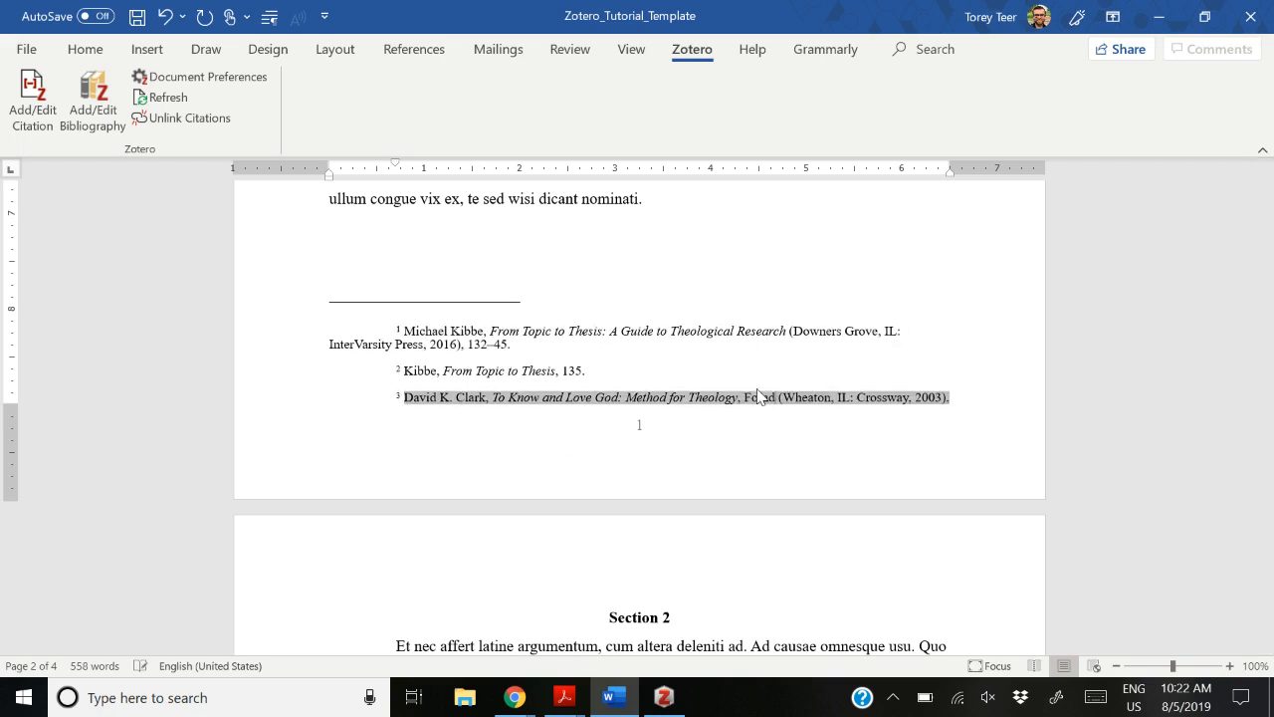
pyautogui.write('atoin')
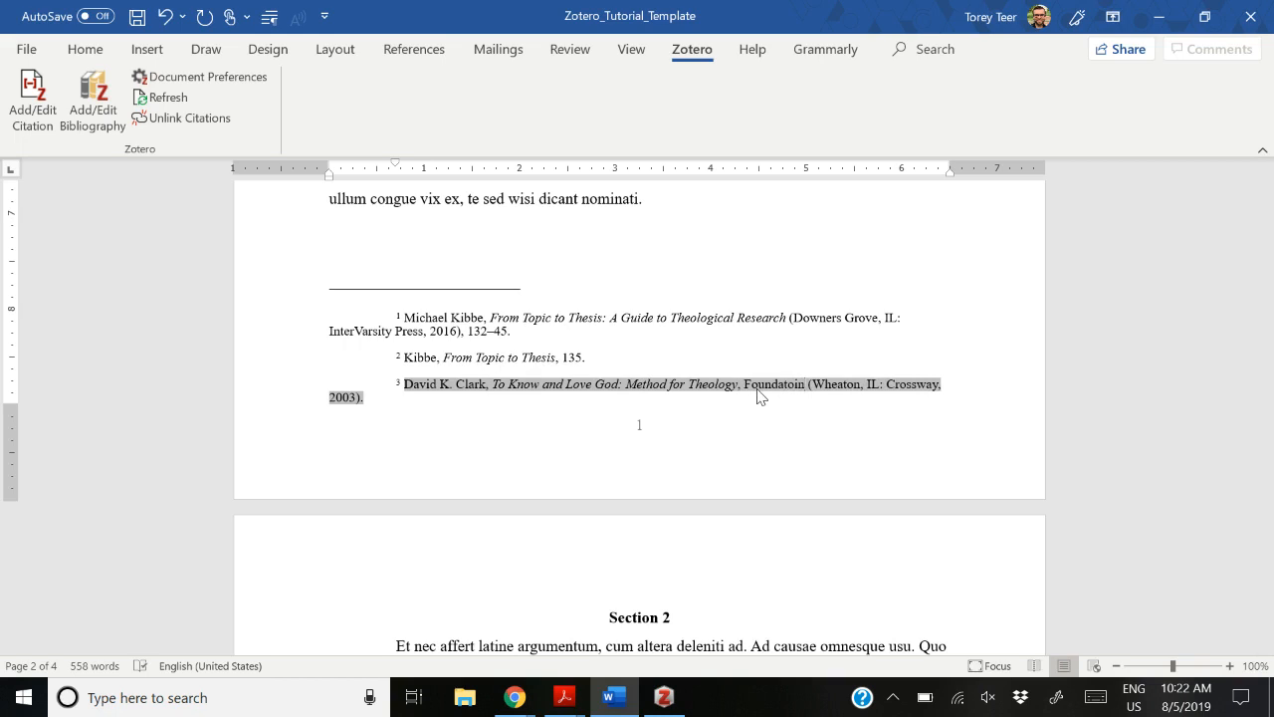
pyautogui.press('BackSpace')
pyautogui.press('BackSpace')
pyautogui.press('BackSpace')
pyautogui.write('ions')
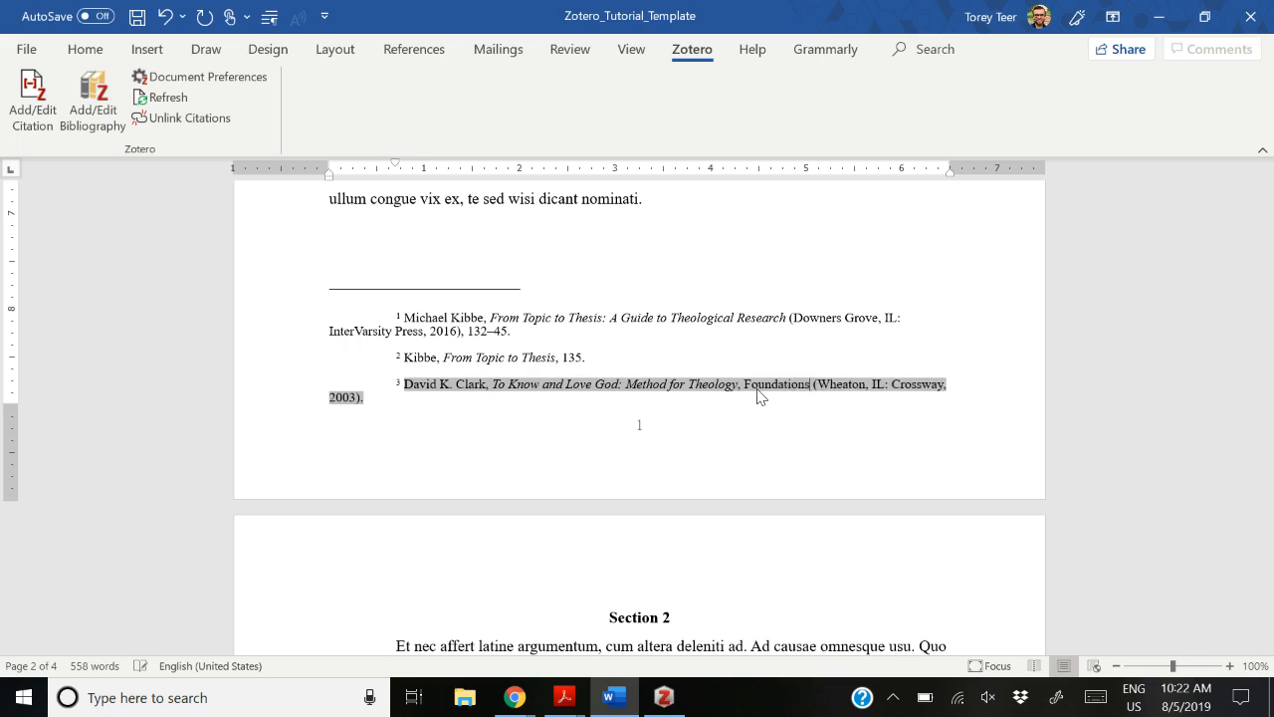
pyautogui.write(' of Evangeli')
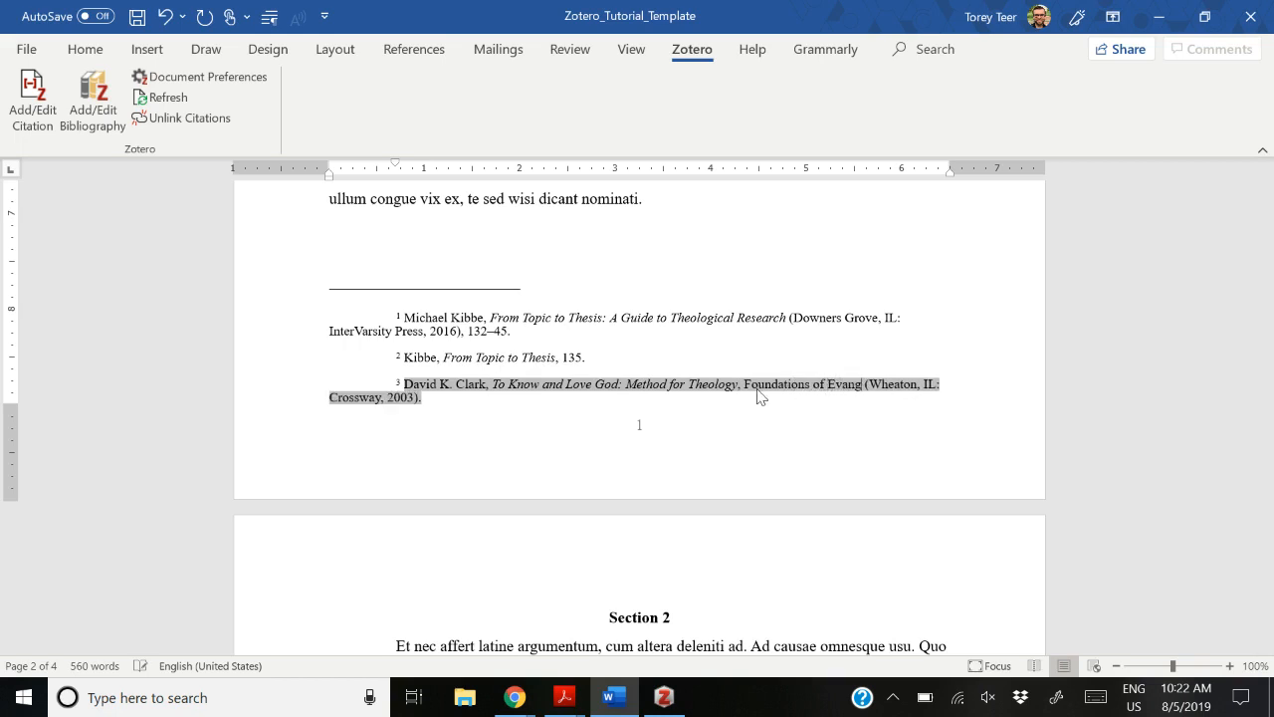
pyautogui.write('cal Theology')
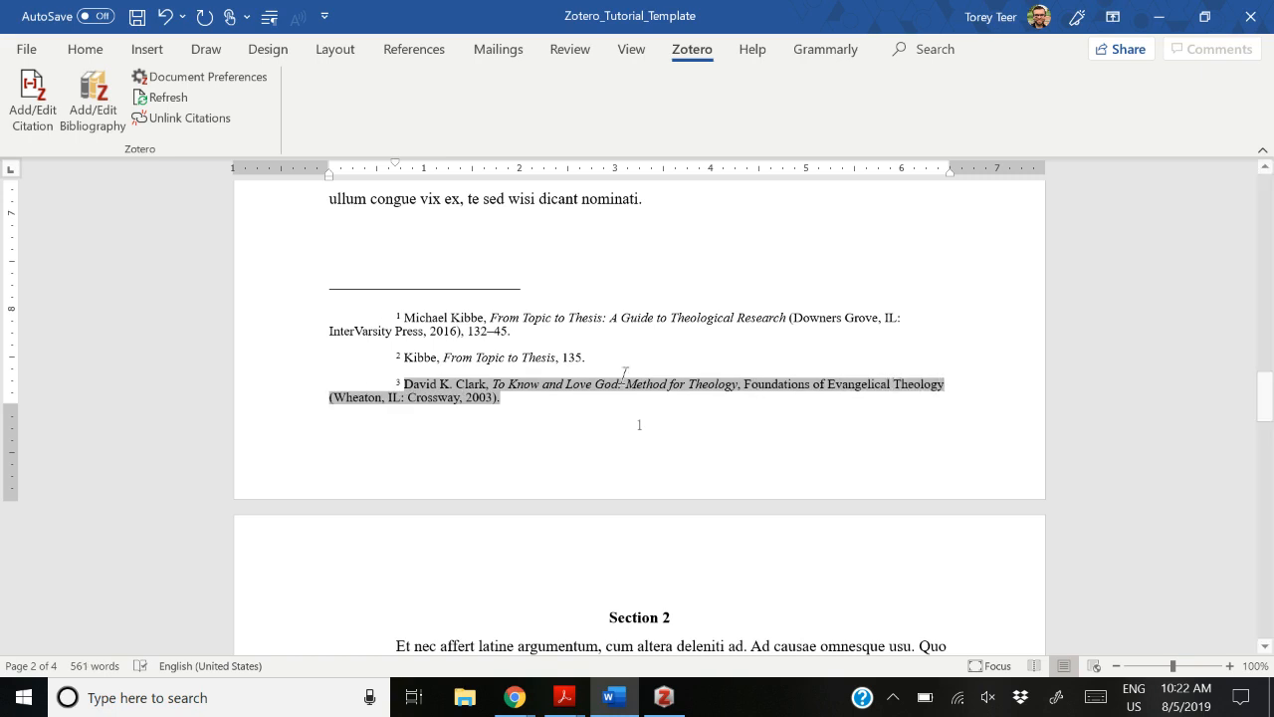
pyautogui.click(579, 399)
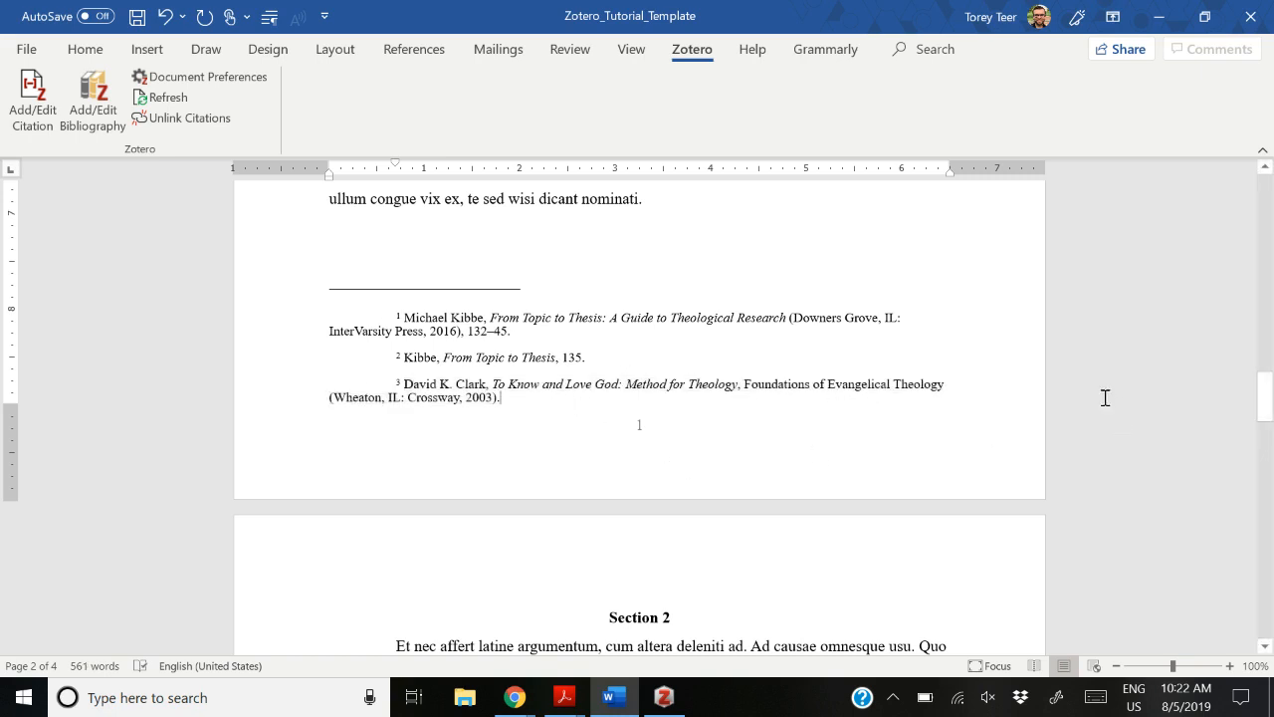
pyautogui.tripleClick(736, 384)
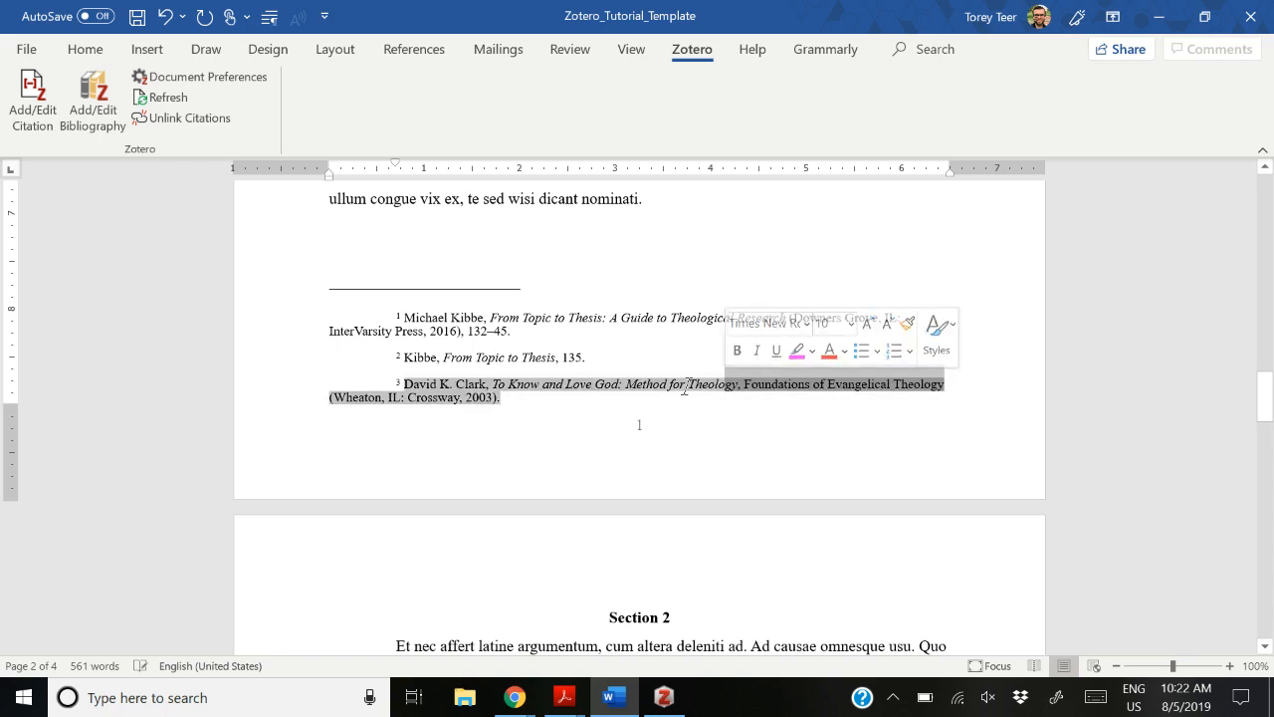
# Step: Switch to the browser and import "Light in a dark place : the doctrine of scripture" from the catalog results into Zotero
pyautogui.hotkey('alt', 'Tab')
pyautogui.hotkey('alt', 'Tab')
pyautogui.hotkey('alt', 'Tab')
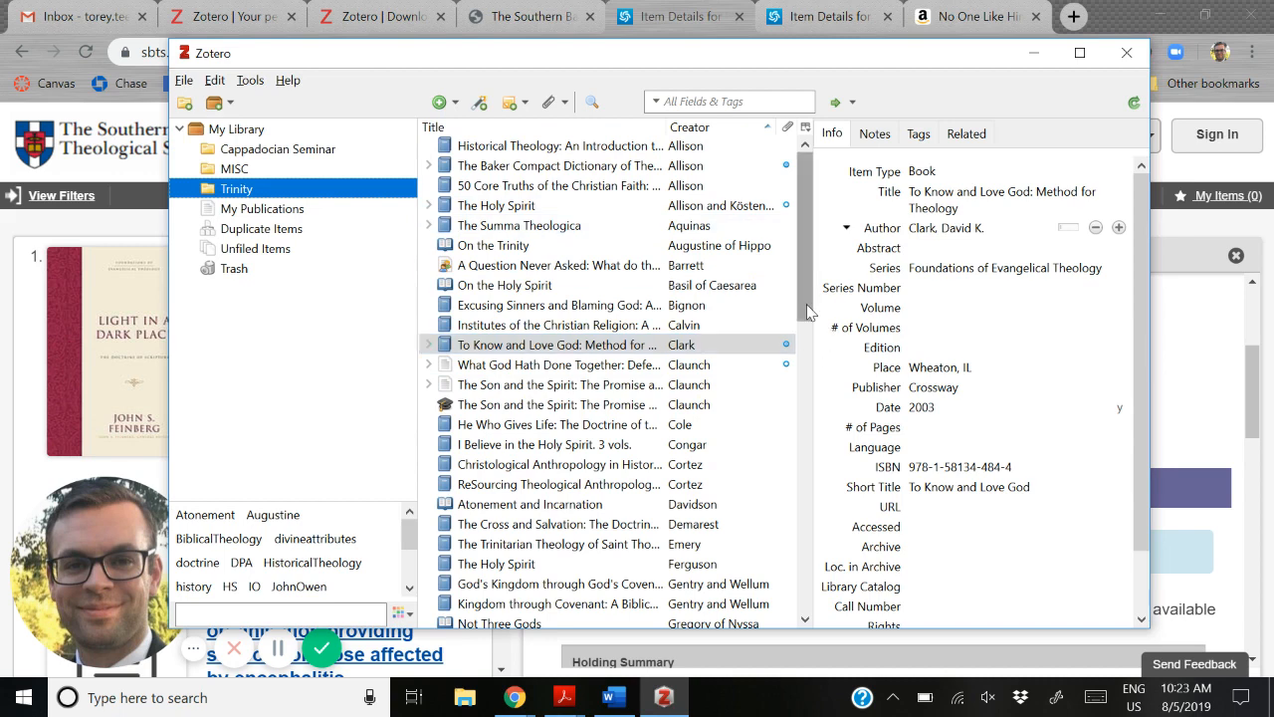
pyautogui.hotkey('alt', 'Tab')
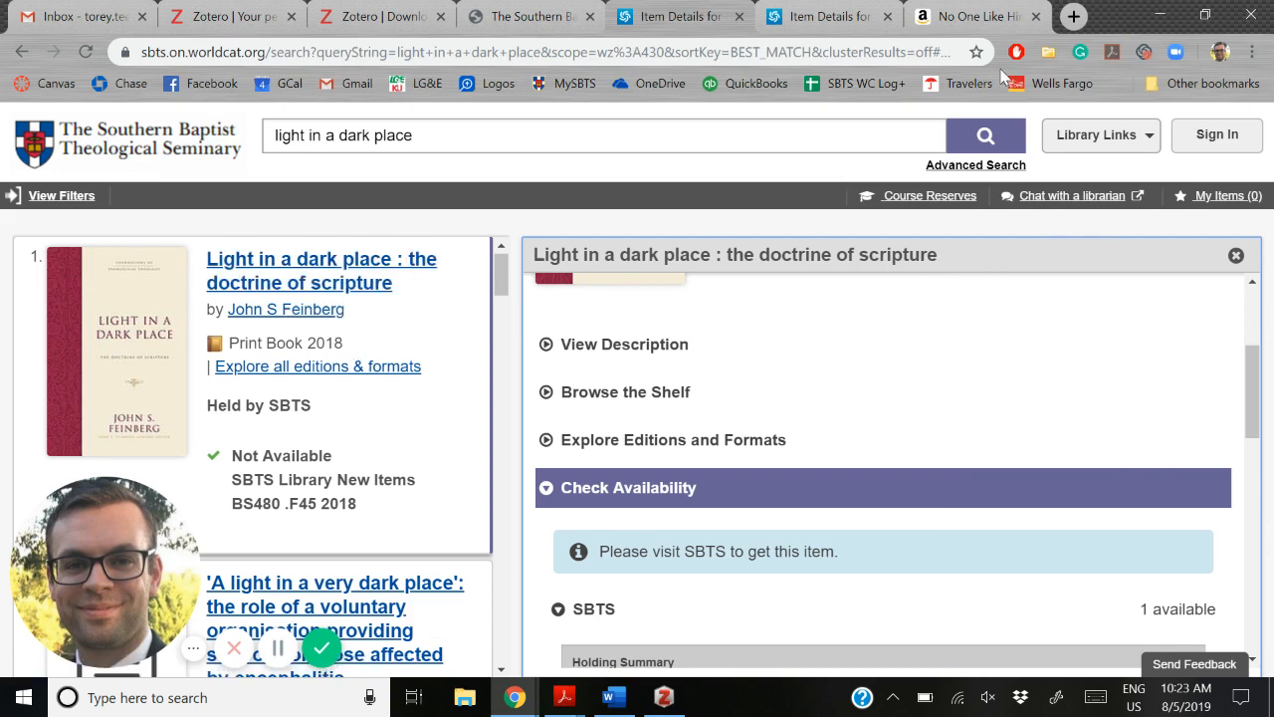
pyautogui.click(1048, 52)
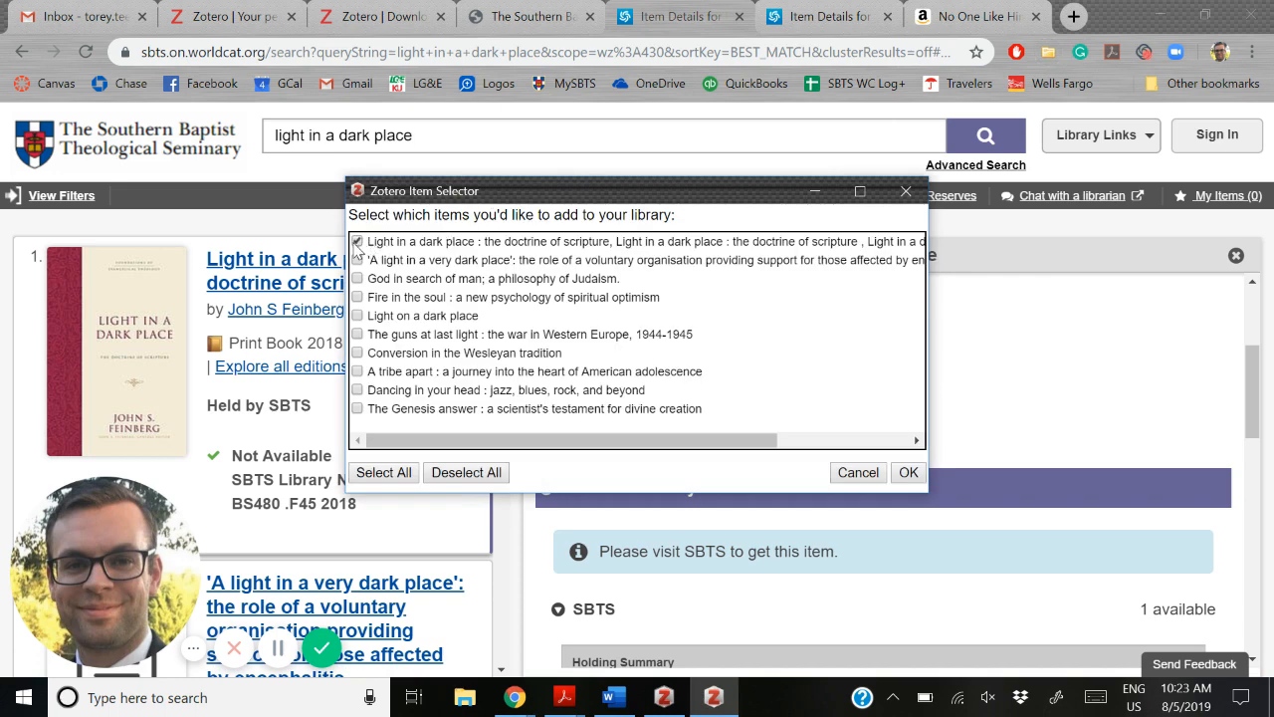
pyautogui.click(906, 473)
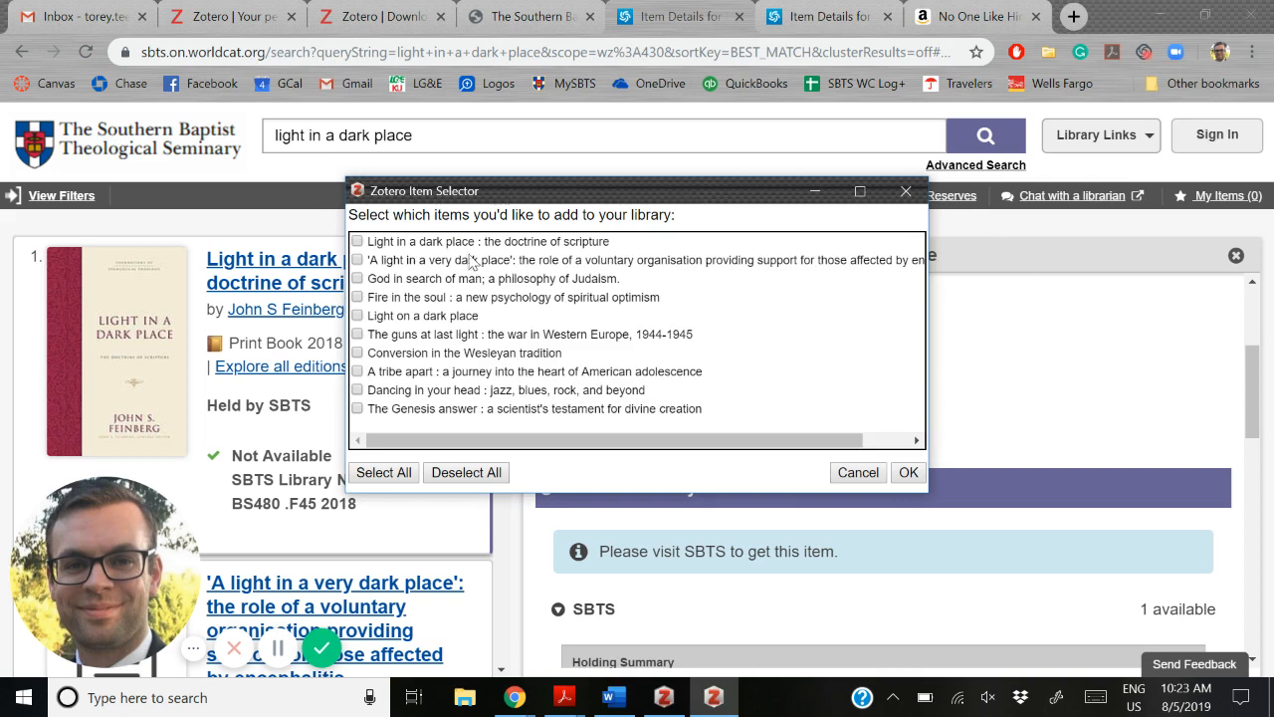
pyautogui.click(470, 242)
pyautogui.click(908, 474)
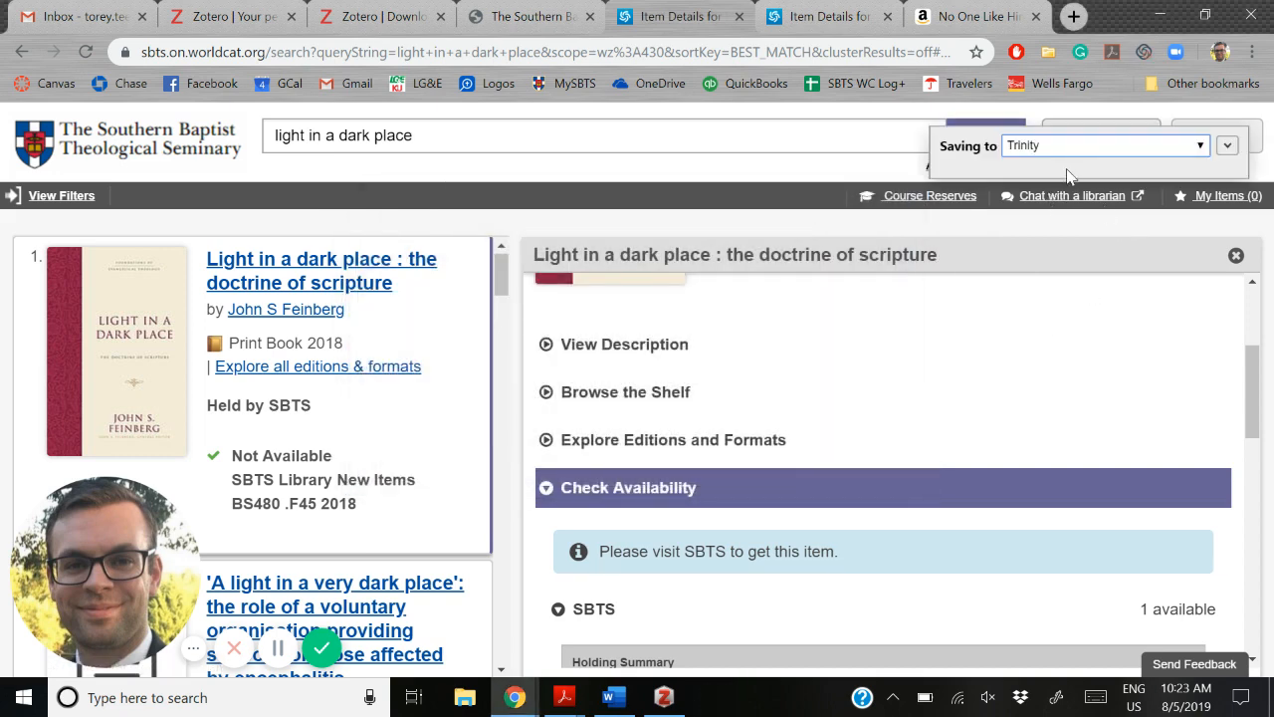
# Step: Review the save destinations for the imported book, including My Library, and finish saving
pyautogui.click(1077, 150)
pyautogui.click(1085, 206)
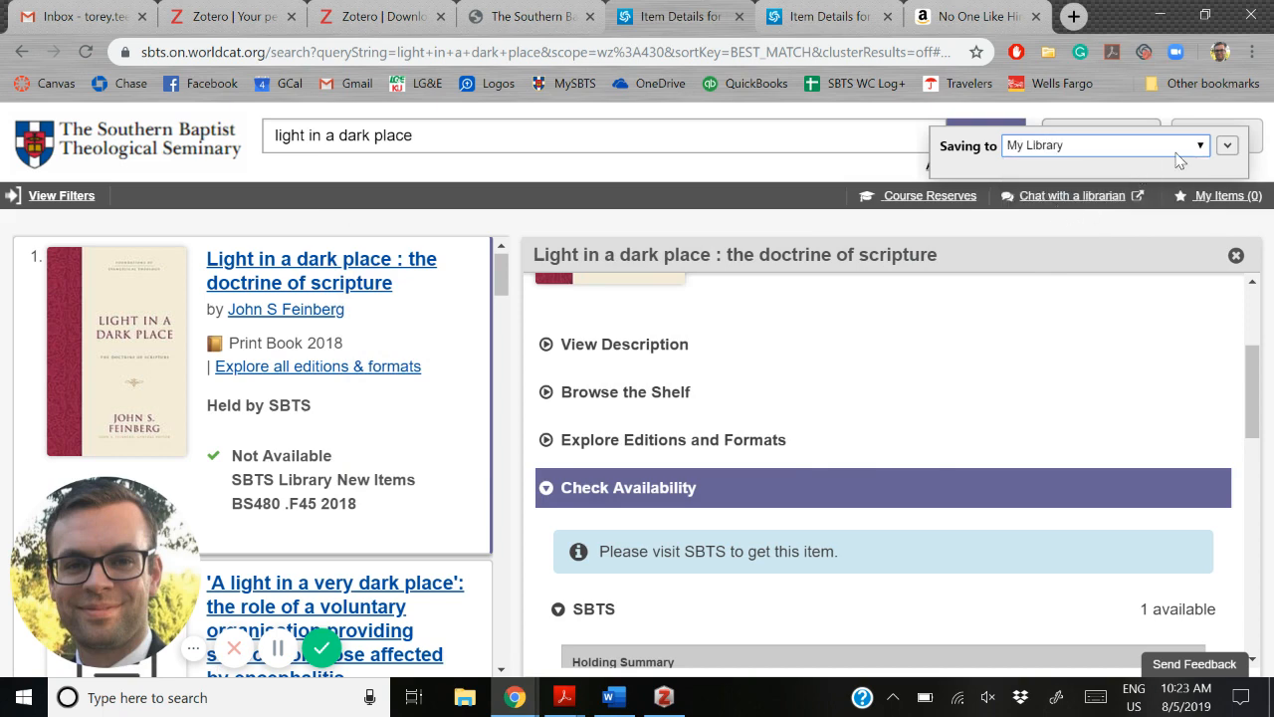
pyautogui.click(1226, 145)
pyautogui.click(1174, 402)
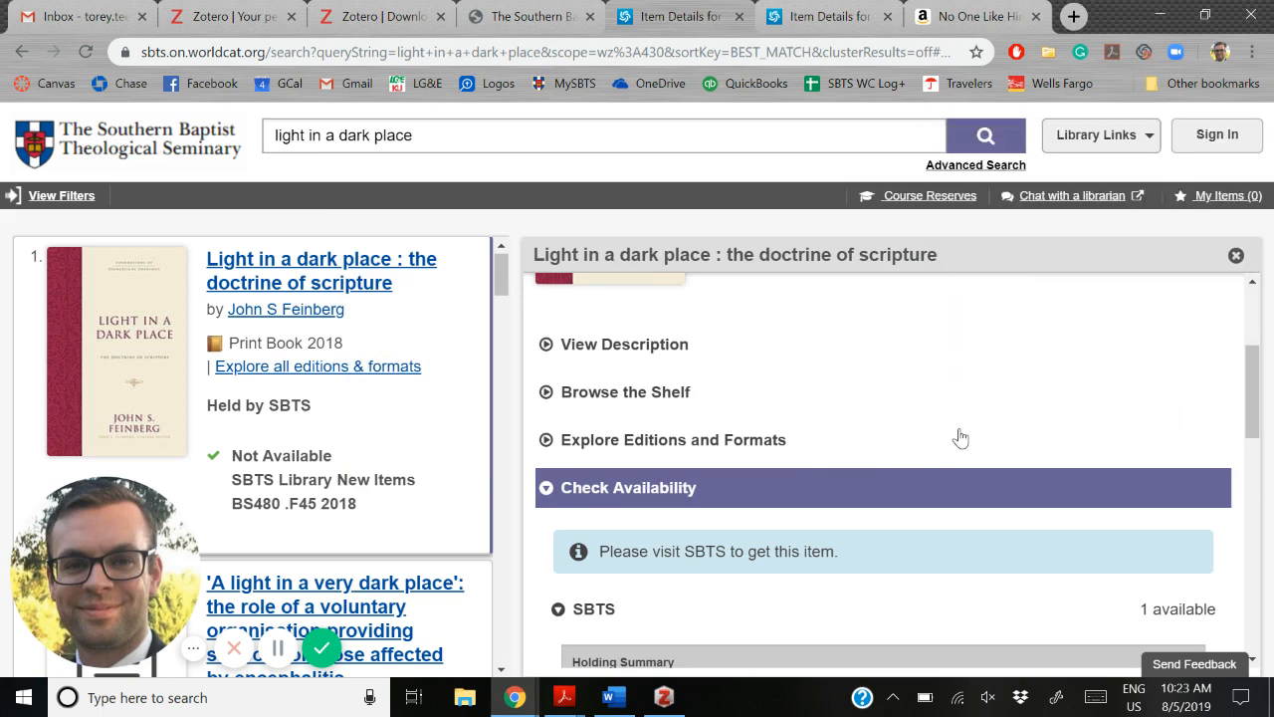
# Step: Switch to Zotero, select the imported Light in a dark place and examine its series and publication fields
pyautogui.hotkey('alt', 'Tab')
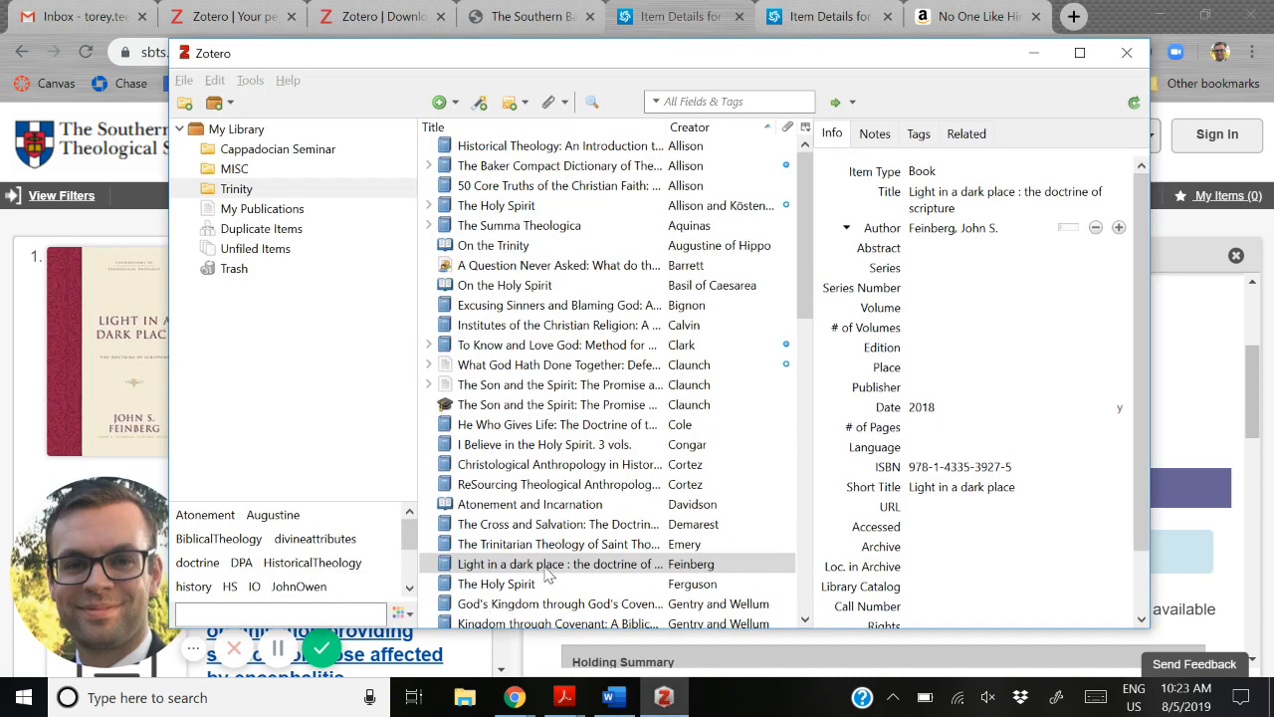
pyautogui.click(546, 575)
pyautogui.click(985, 267)
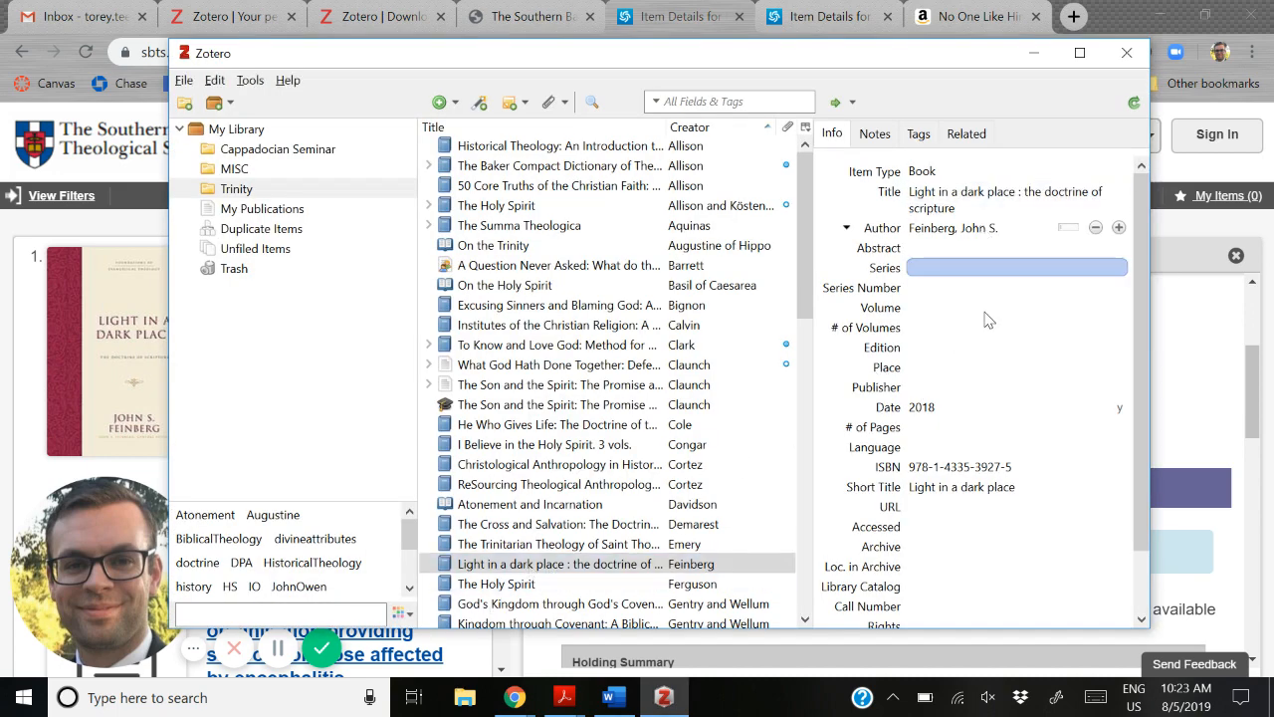
pyautogui.scroll(-1, 990, 338)
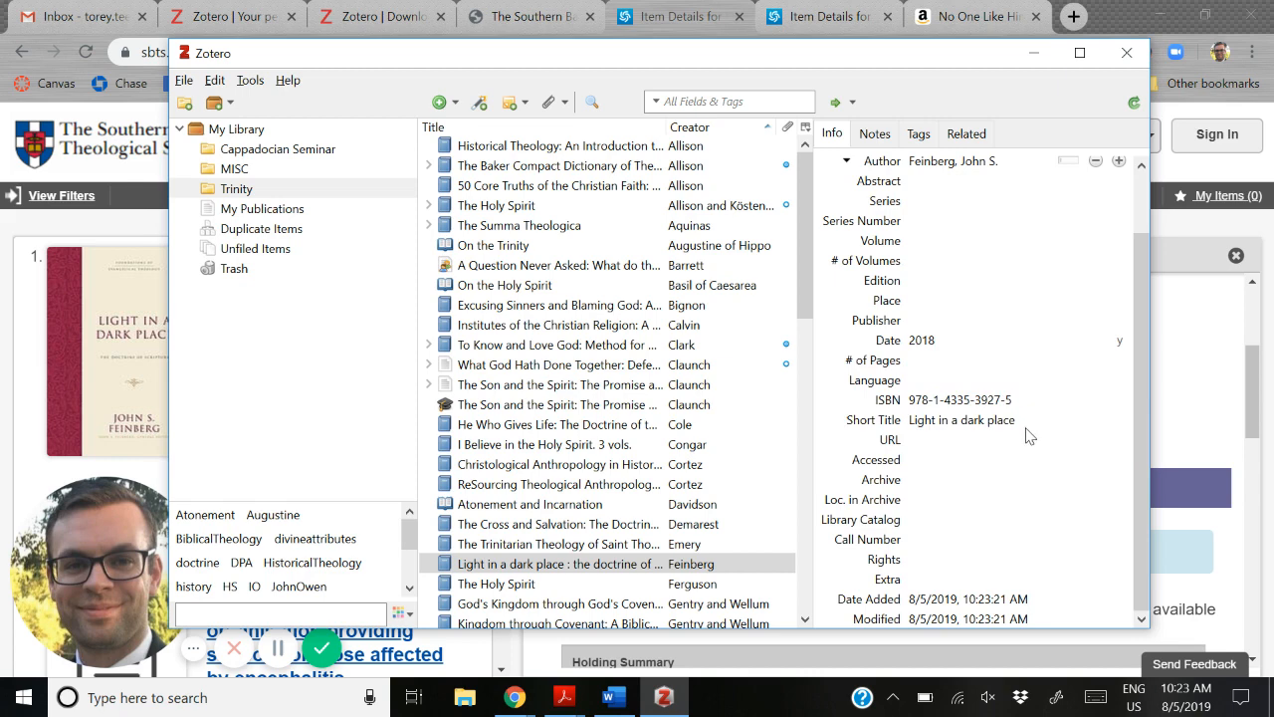
# Step: Switch to Word and insert a Zotero footnote citation for Light in a dark place in the first paragraph of Section 1
pyautogui.hotkey('alt', 'Tab')
pyautogui.press('Tab')
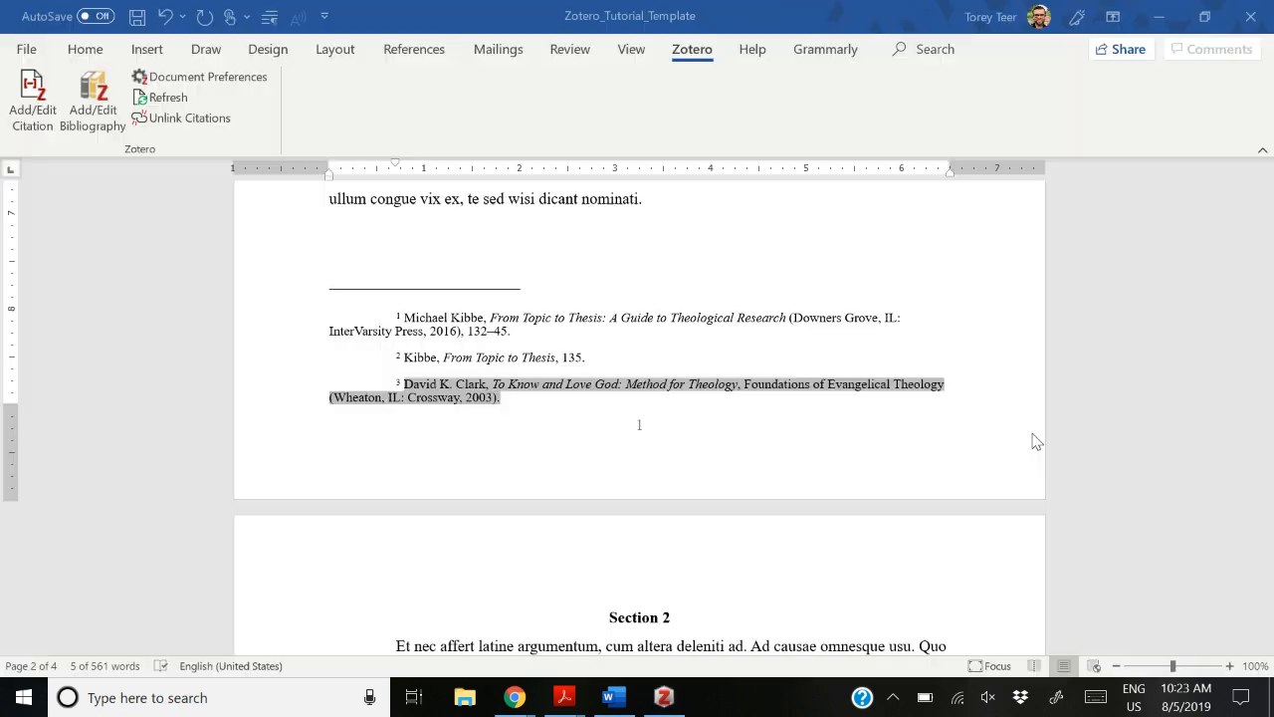
pyautogui.scroll(5, 617, 393)
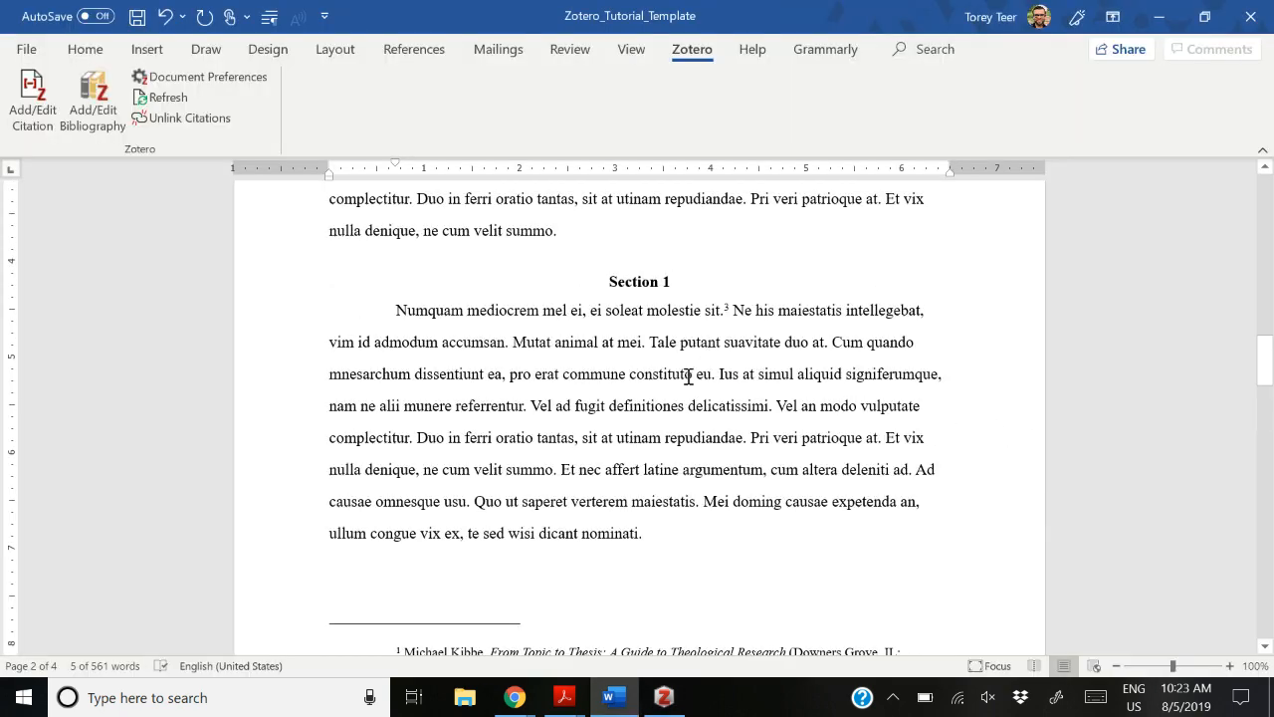
pyautogui.click(688, 374)
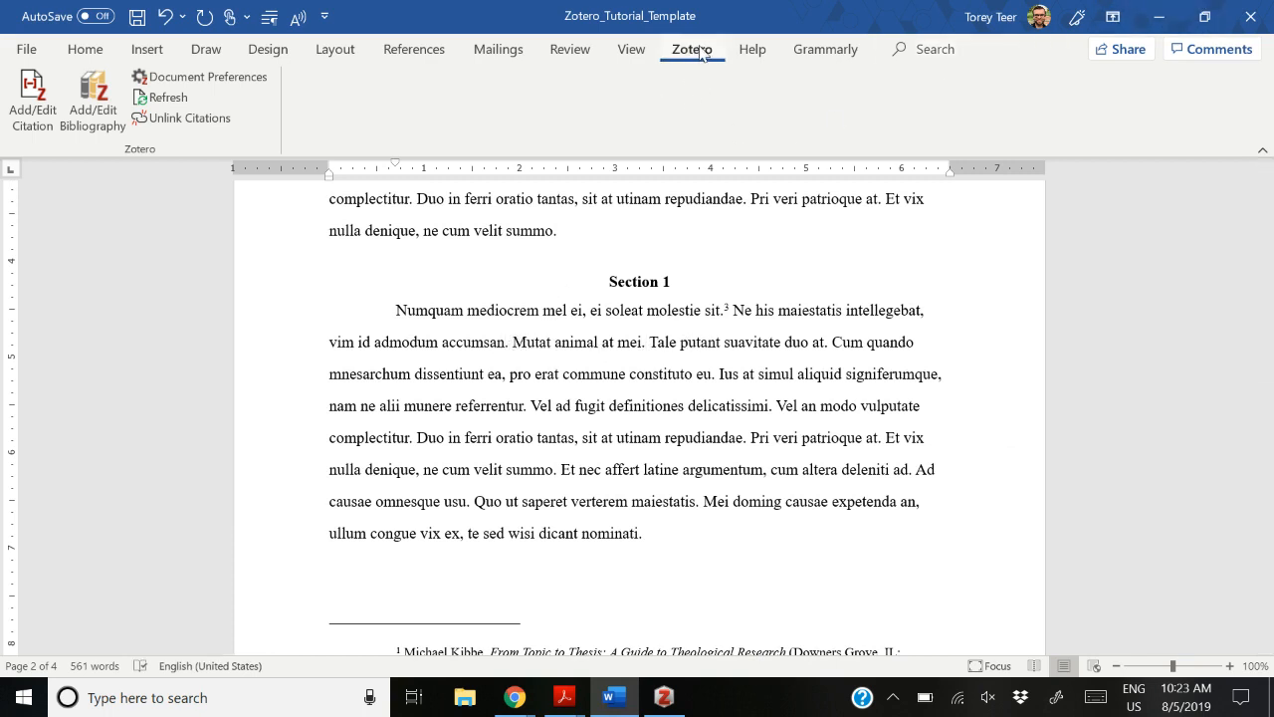
pyautogui.click(20, 104)
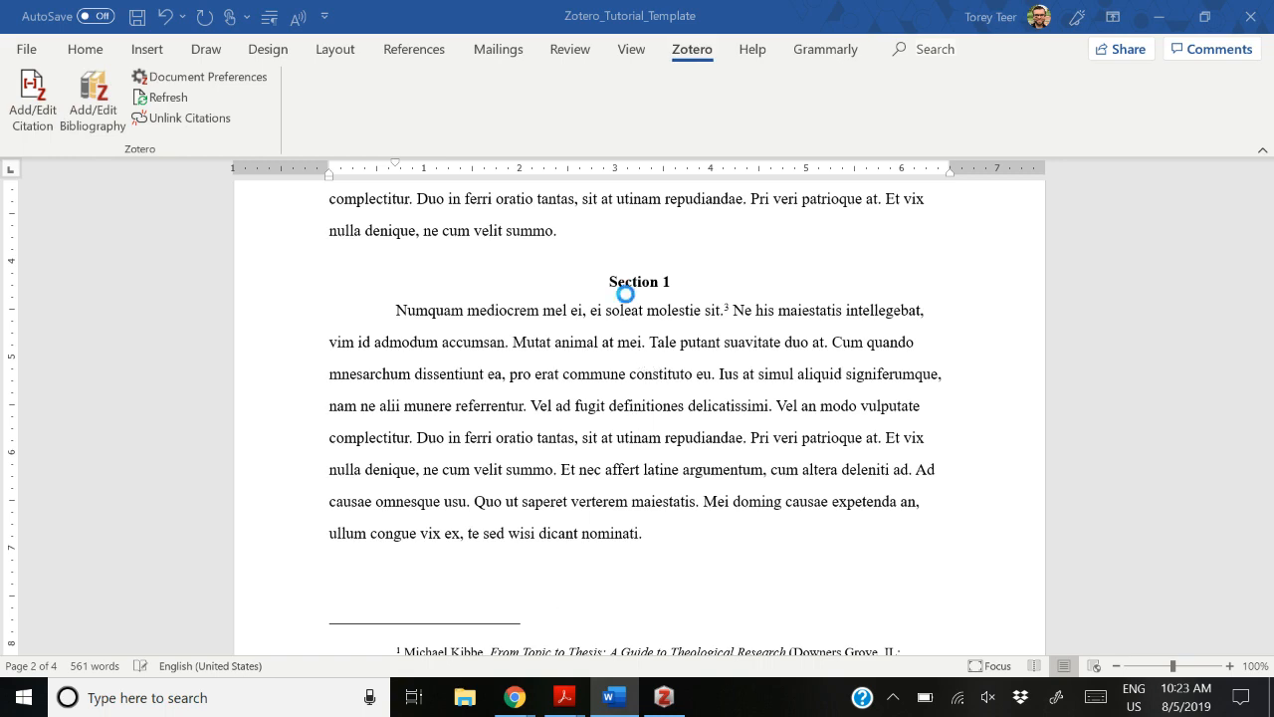
pyautogui.scroll(-3, 580, 413)
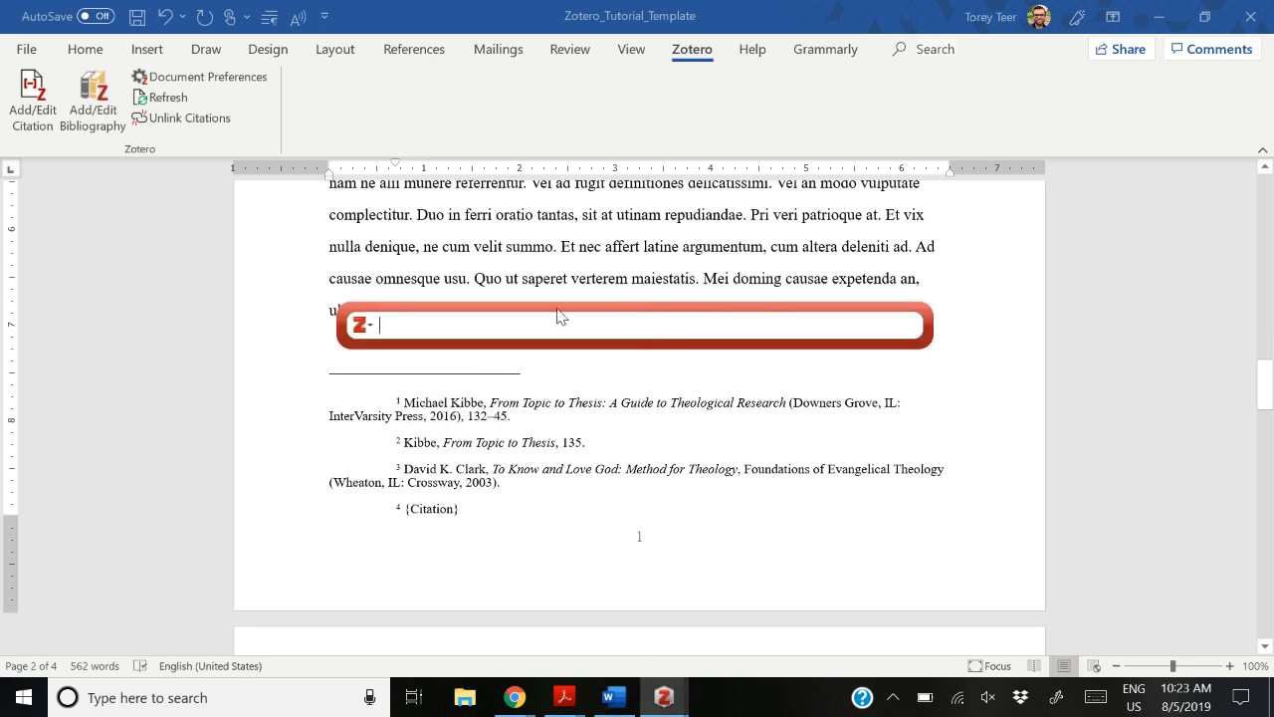
pyautogui.write('fein')
pyautogui.press('BackSpace')
pyautogui.write('n')
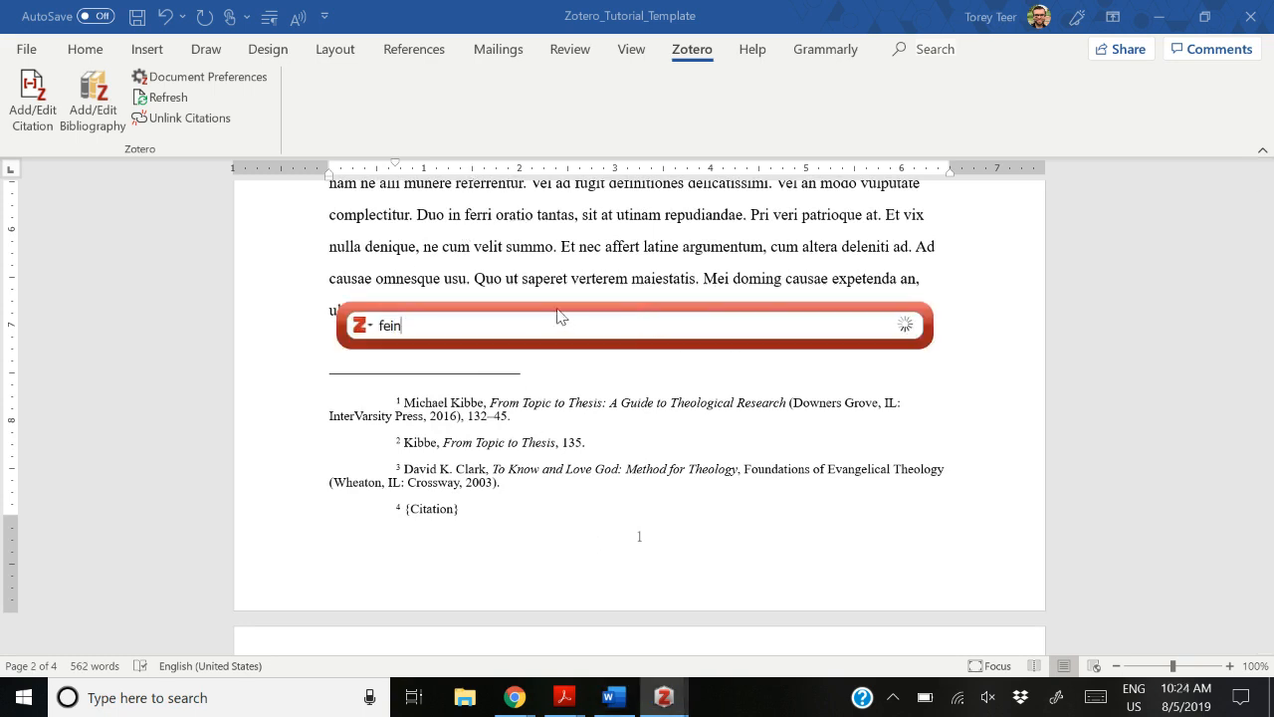
pyautogui.write('berg')
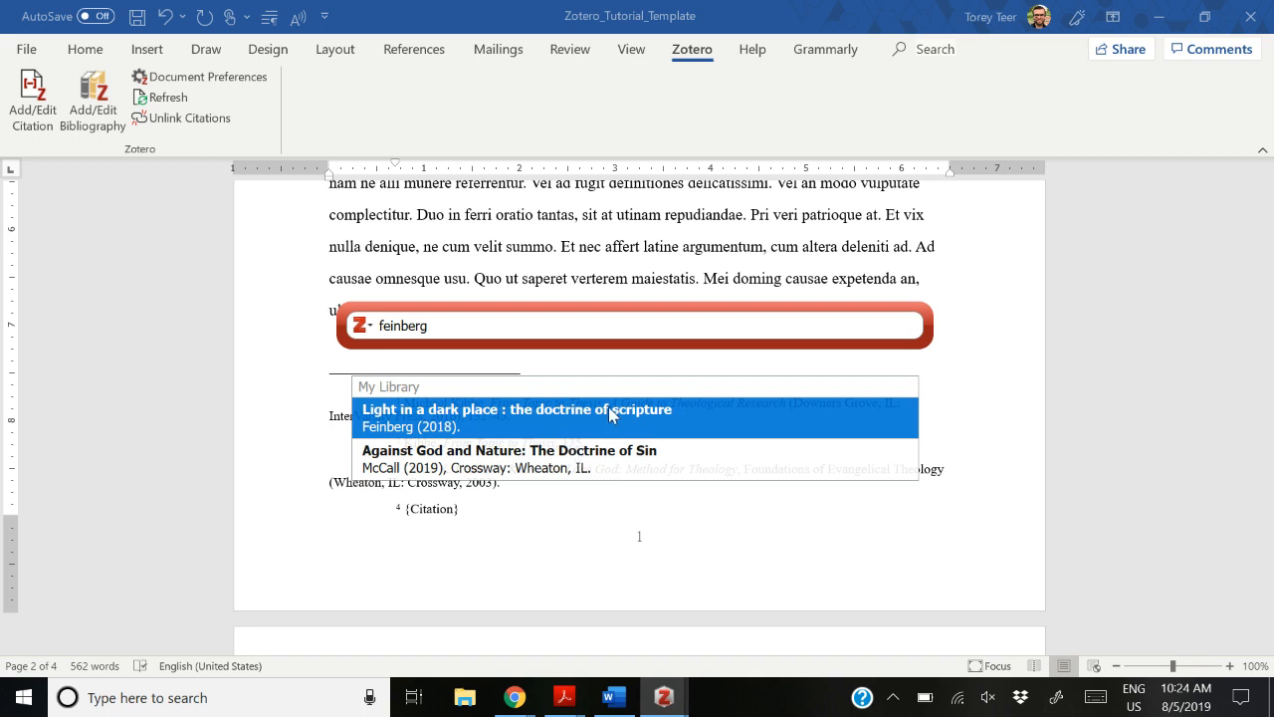
pyautogui.click(610, 410)
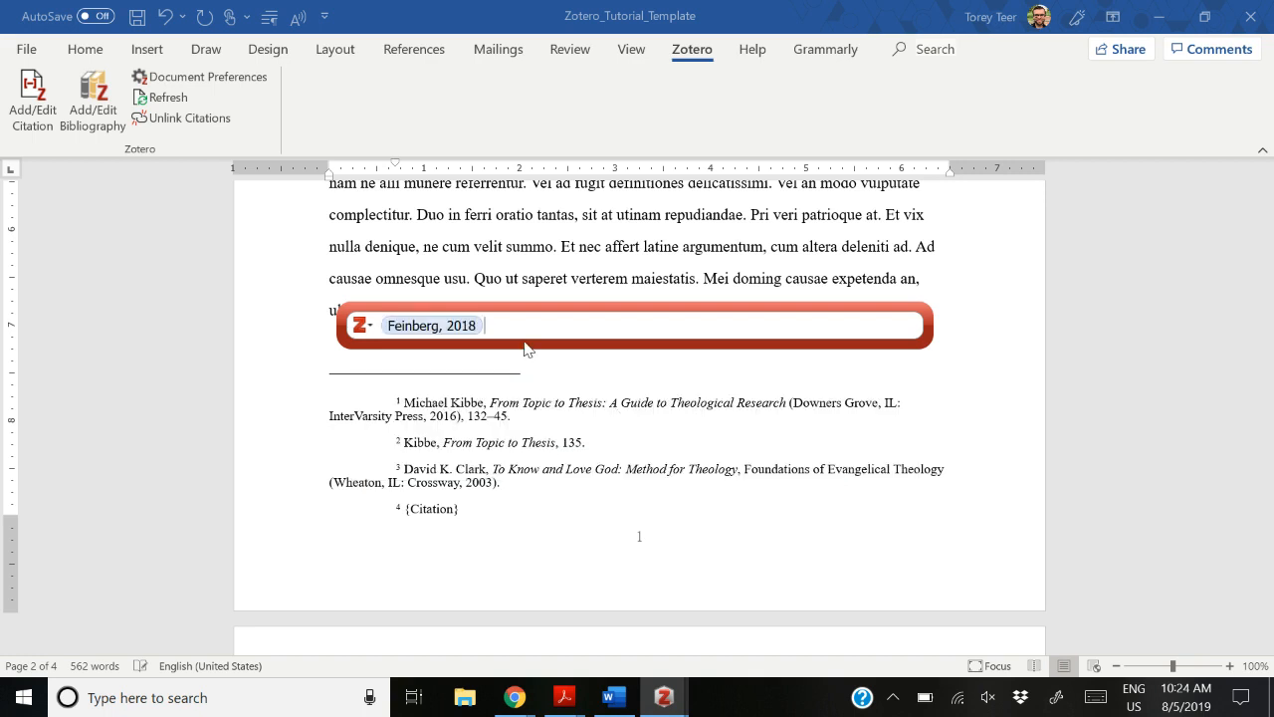
pyautogui.press('Return')
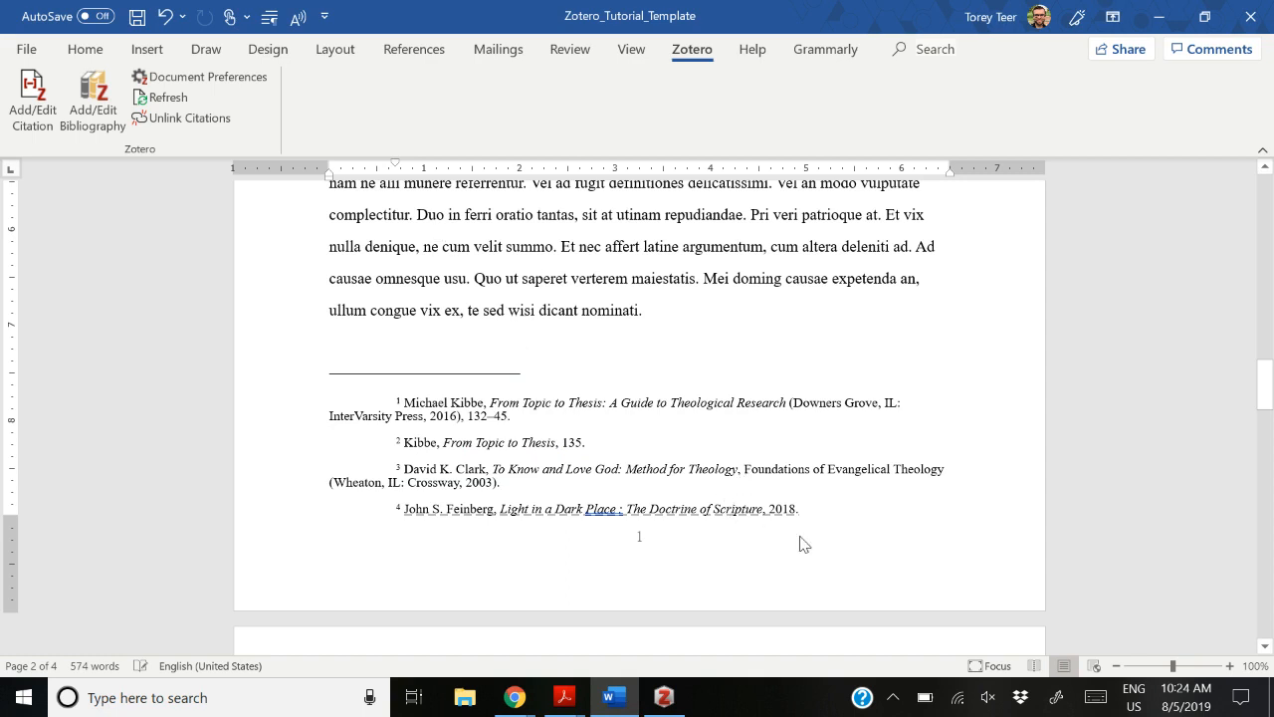
# Step: Remove the space before the colon in the book title of the fourth footnote
pyautogui.moveTo(827, 512); pyautogui.dragTo(403, 513)
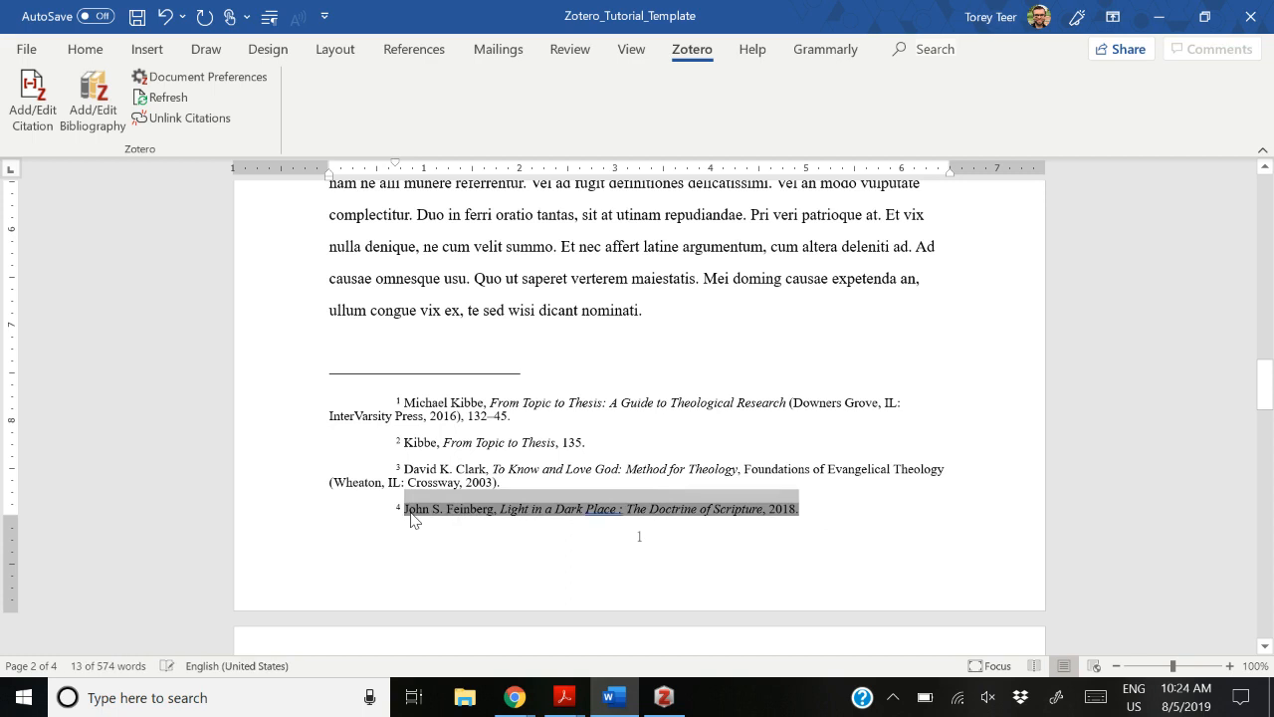
pyautogui.click(858, 509)
pyautogui.scroll(-2, 683, 489)
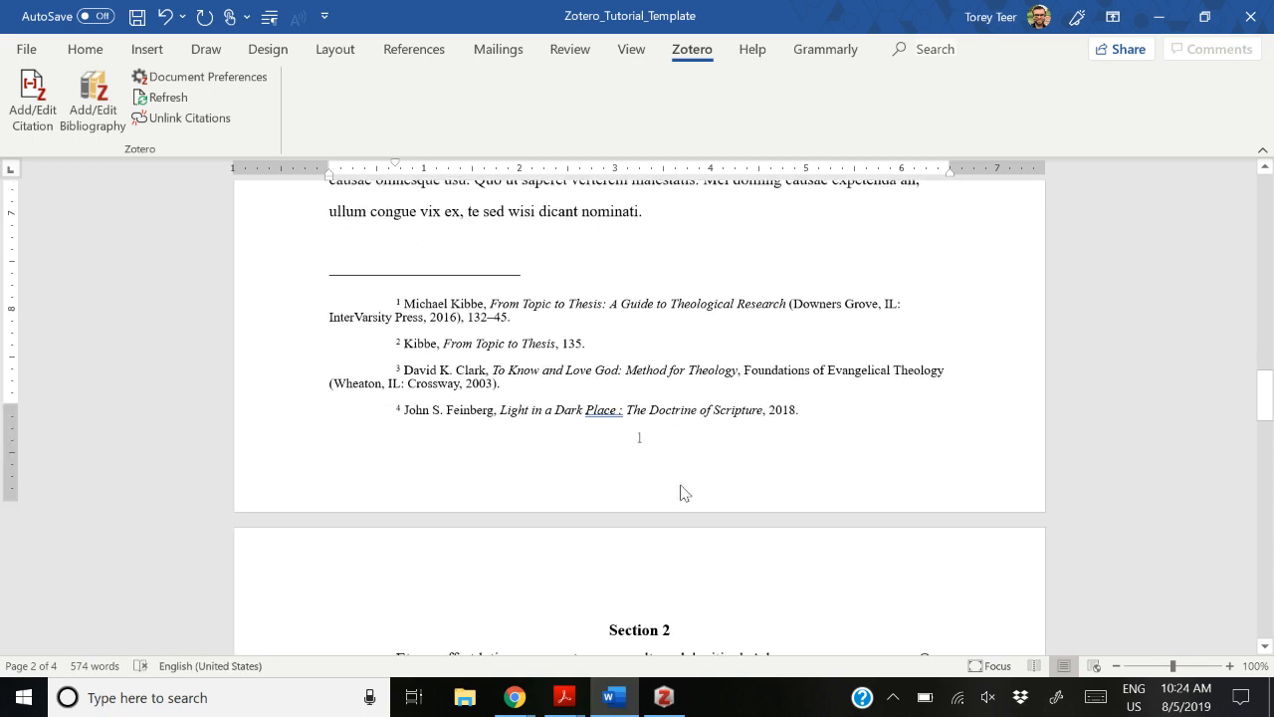
pyautogui.click(651, 399)
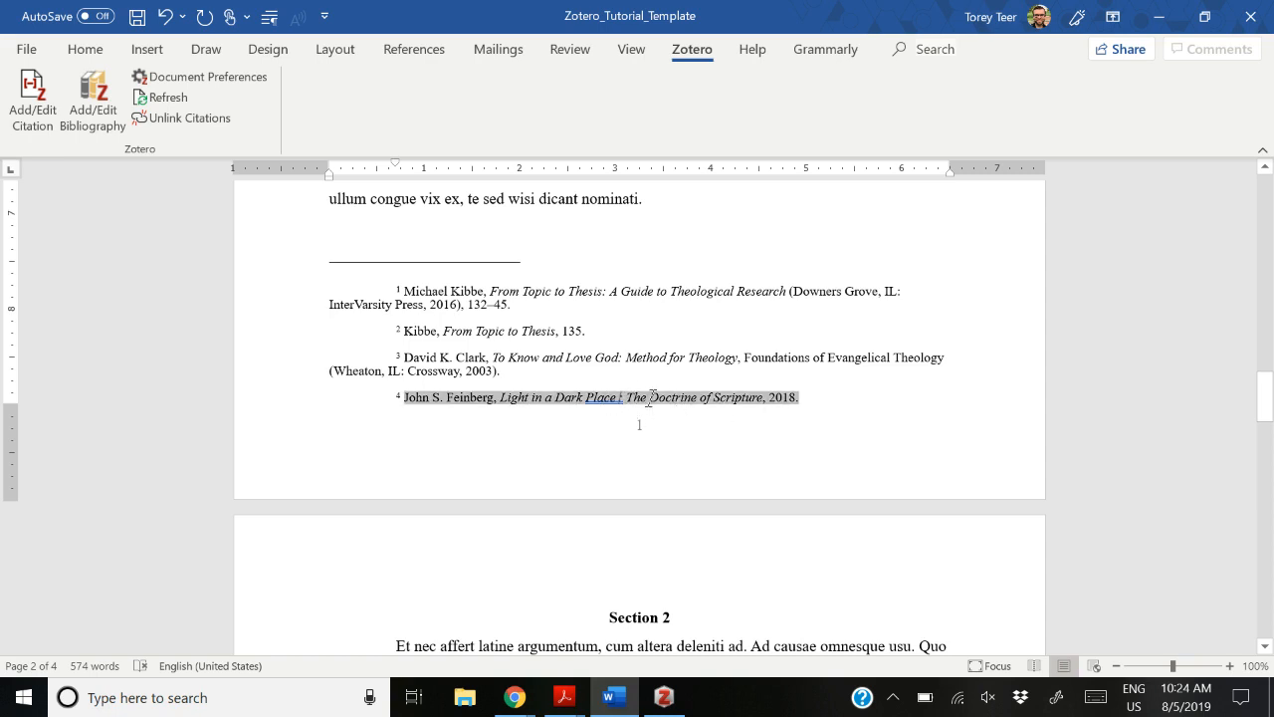
pyautogui.press('BackSpace')
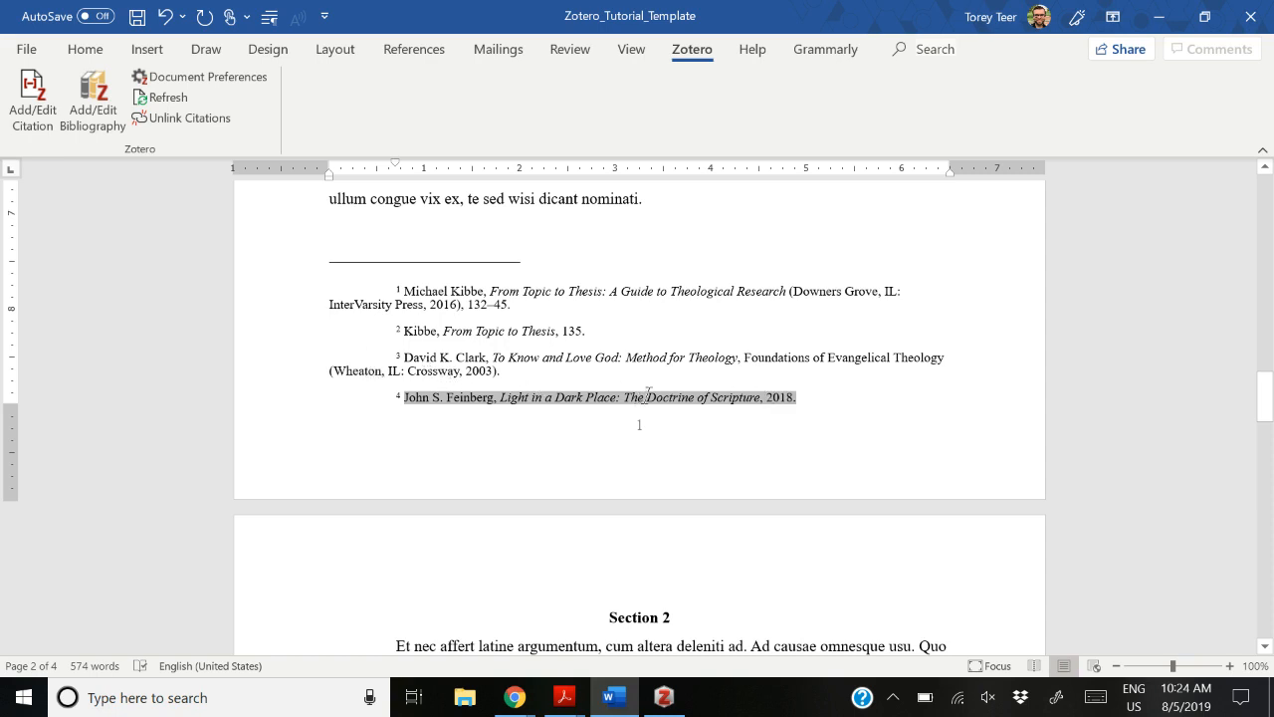
pyautogui.click(834, 404)
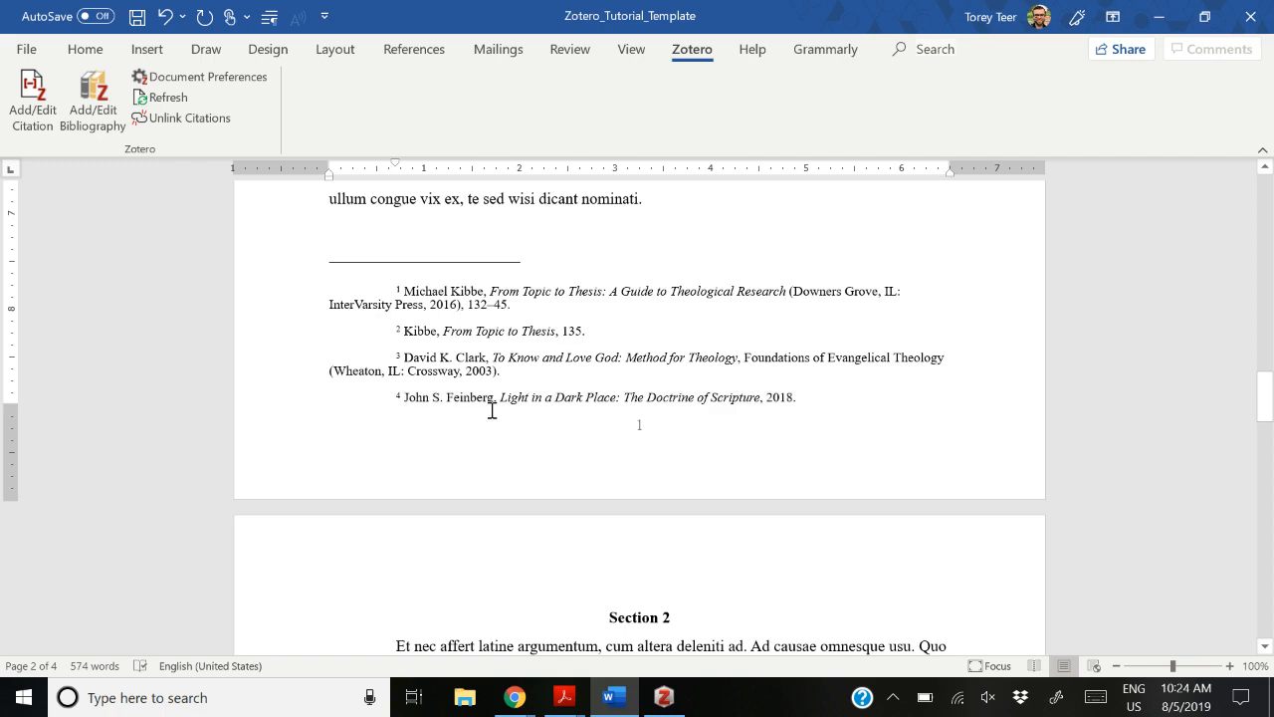
# Step: Switch to Zotero and correct the book's title to "Light in a Dark Place: The Doctrine of Scripture"
pyautogui.hotkey('alt', 'Tab')
pyautogui.scroll(2, 986, 217)
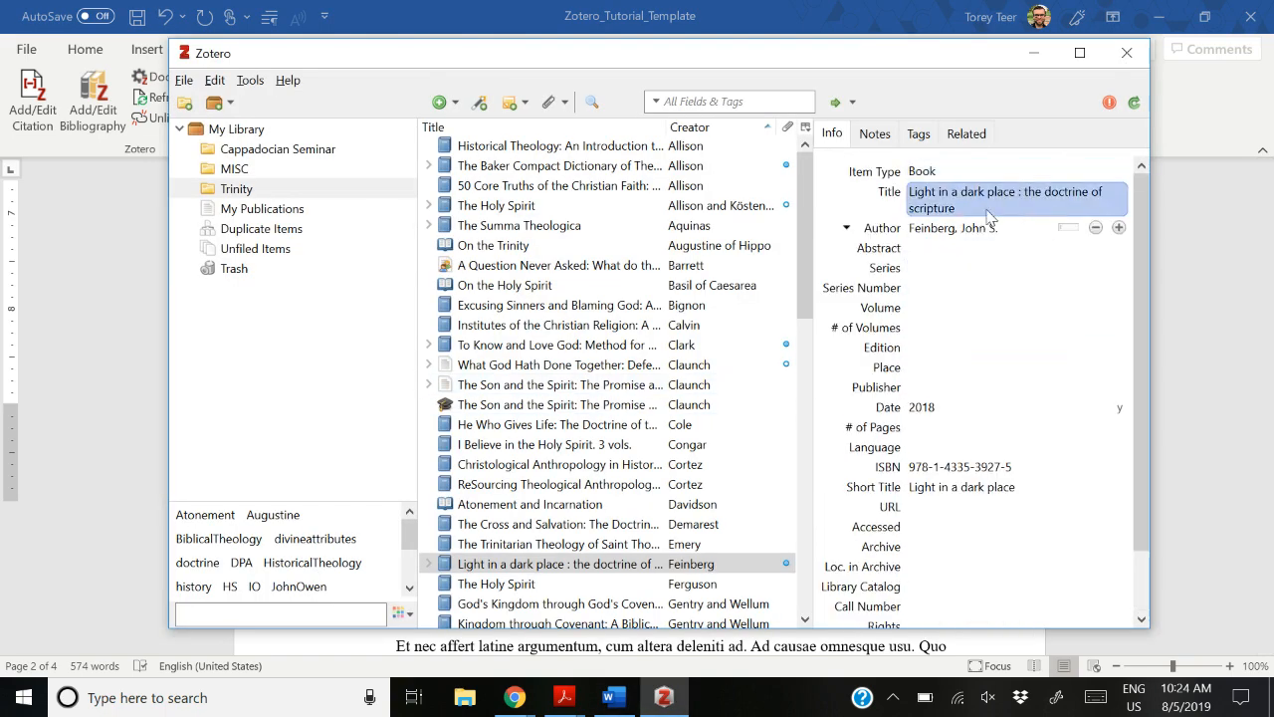
pyautogui.click(995, 199)
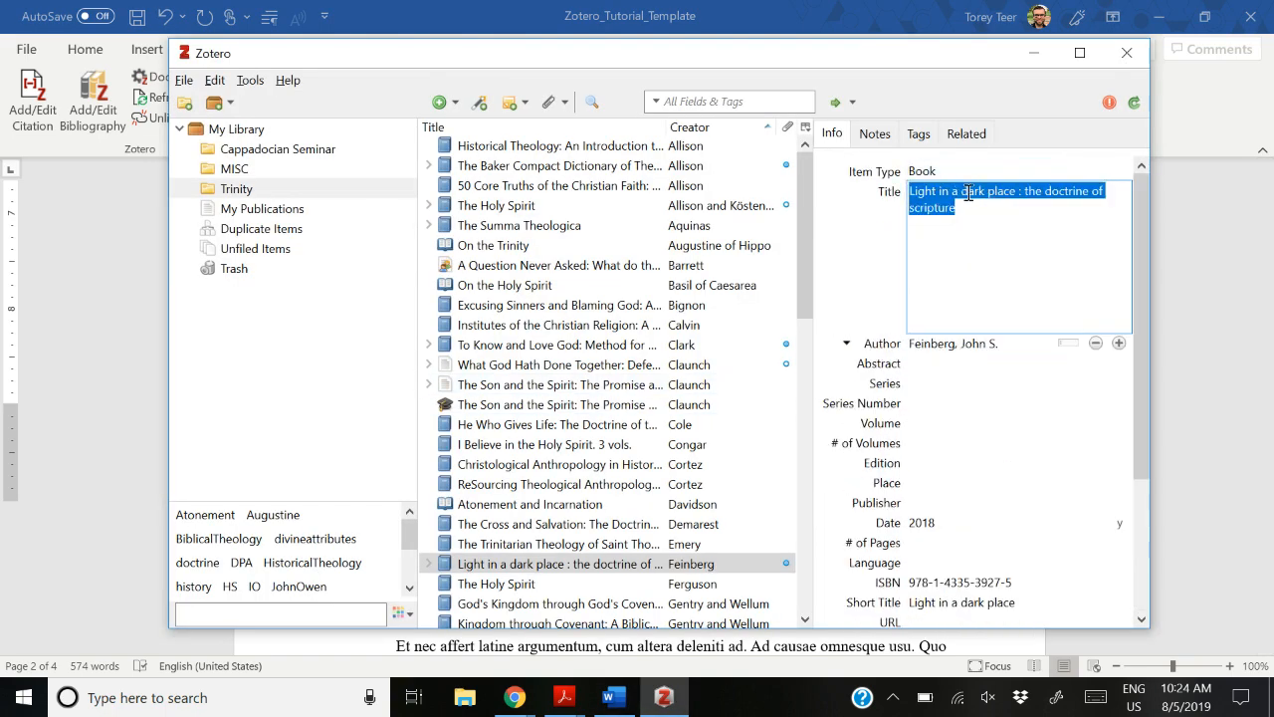
pyautogui.click(968, 193)
pyautogui.press('BackSpace')
pyautogui.write('D')
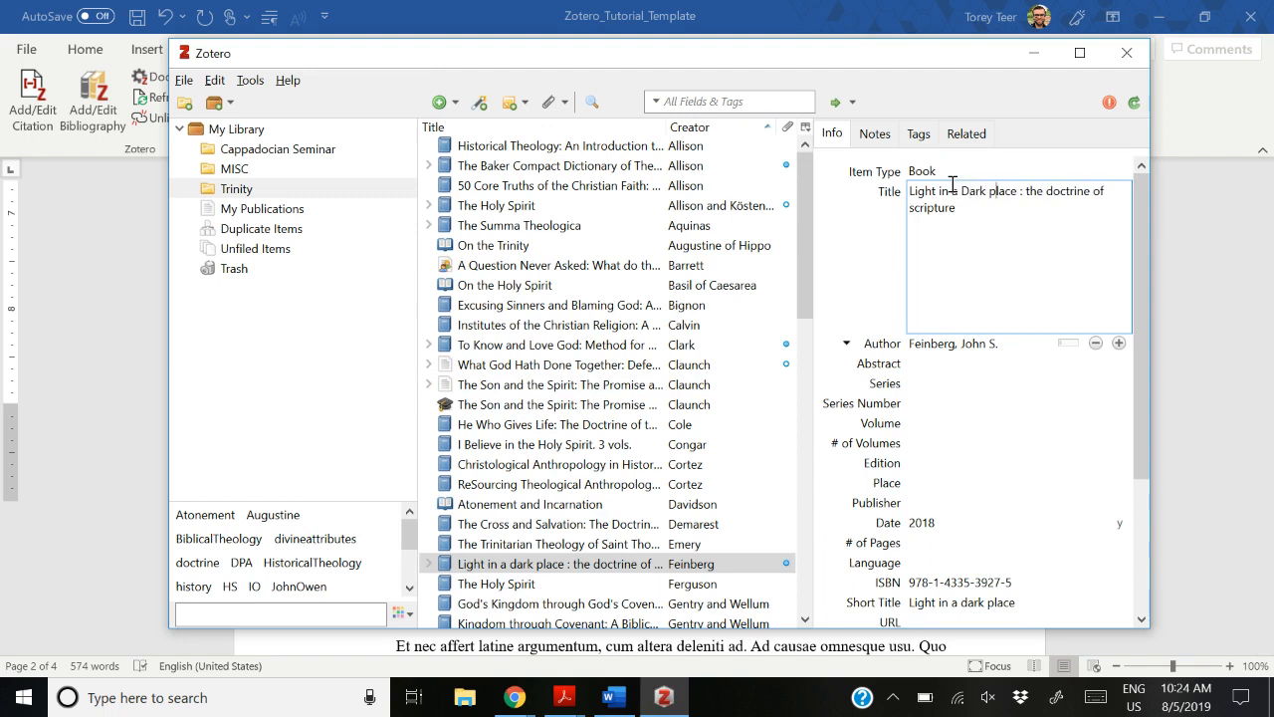
pyautogui.press('BackSpace')
pyautogui.write('P')
pyautogui.press('BackSpace')
pyautogui.press('Right')
pyautogui.press('Right')
pyautogui.press('Right')
pyautogui.press('BackSpace')
pyautogui.write('T')
pyautogui.press('BackSpace')
pyautogui.write('D')
pyautogui.press('BackSpace')
pyautogui.write('S')
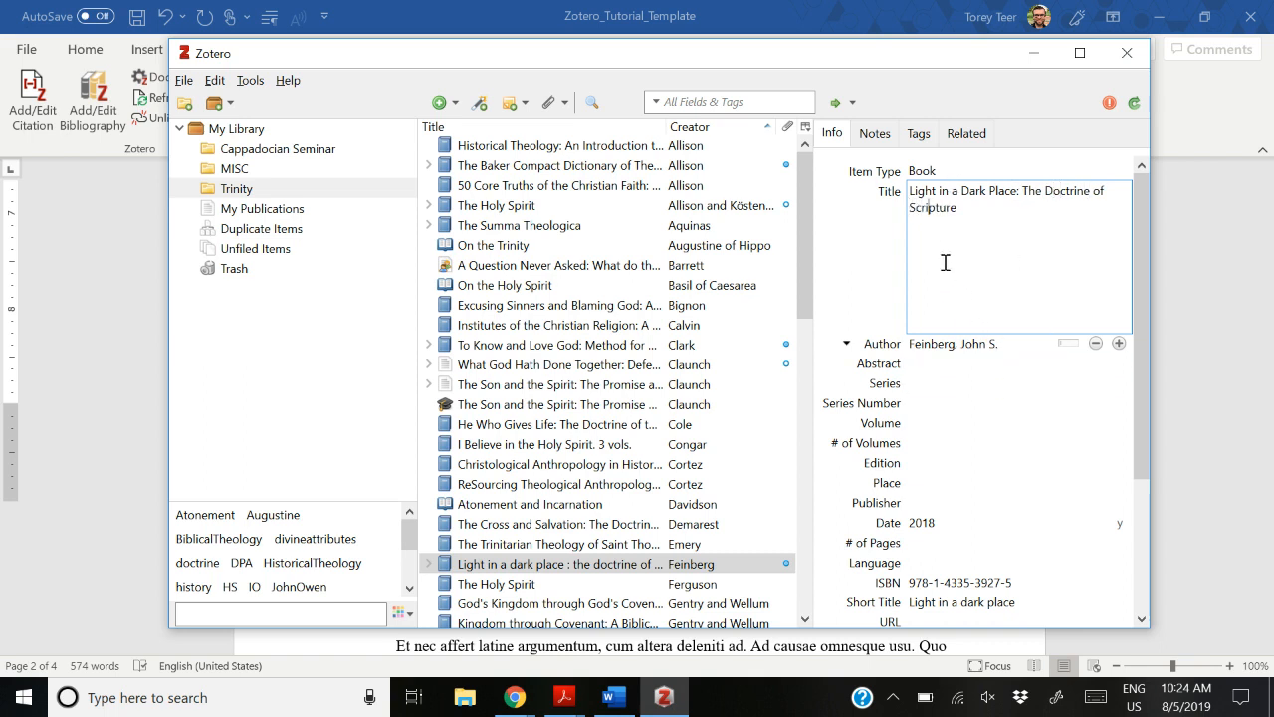
# Step: Set the series of Light in a Dark Place to "Foundations of Evangelical Theology"
pyautogui.click(913, 387)
pyautogui.write('Fou')
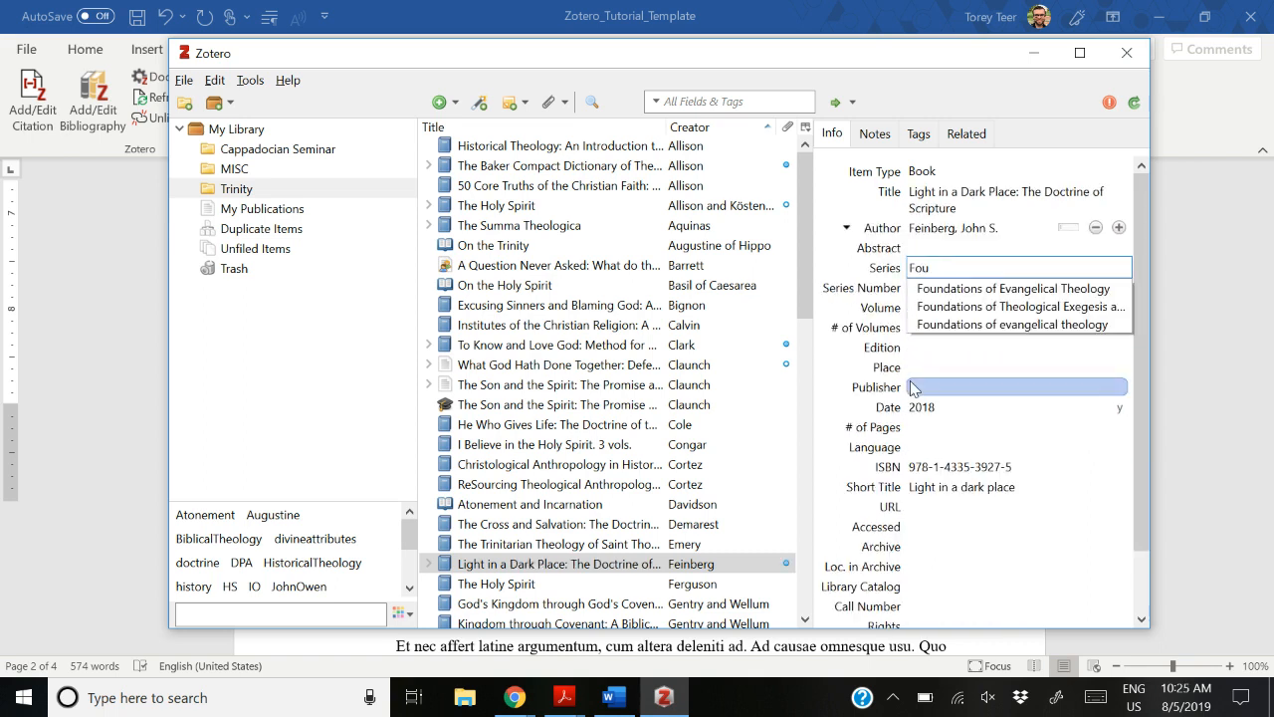
pyautogui.press('Down')
pyautogui.press('Tab')
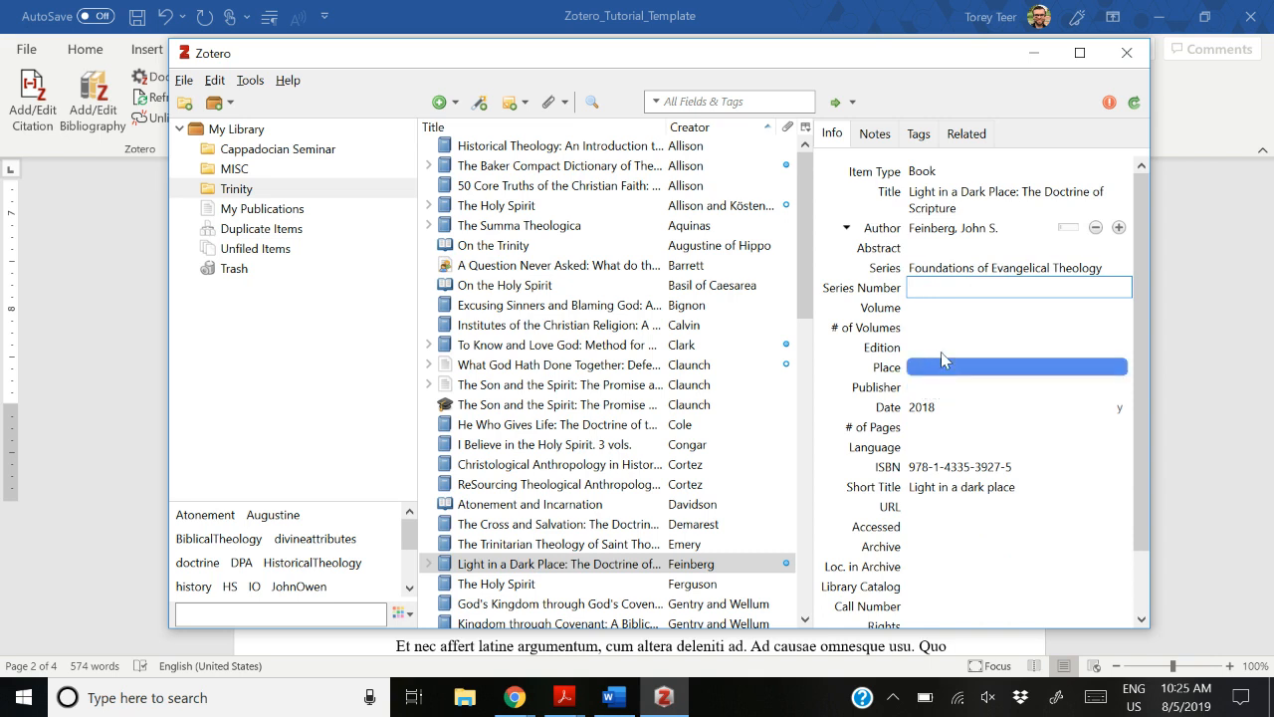
# Step: Set the book's place of publication to "Wheaton, IL" and its publisher to "Crossway"
pyautogui.click(940, 367)
pyautogui.write('Wheaton')
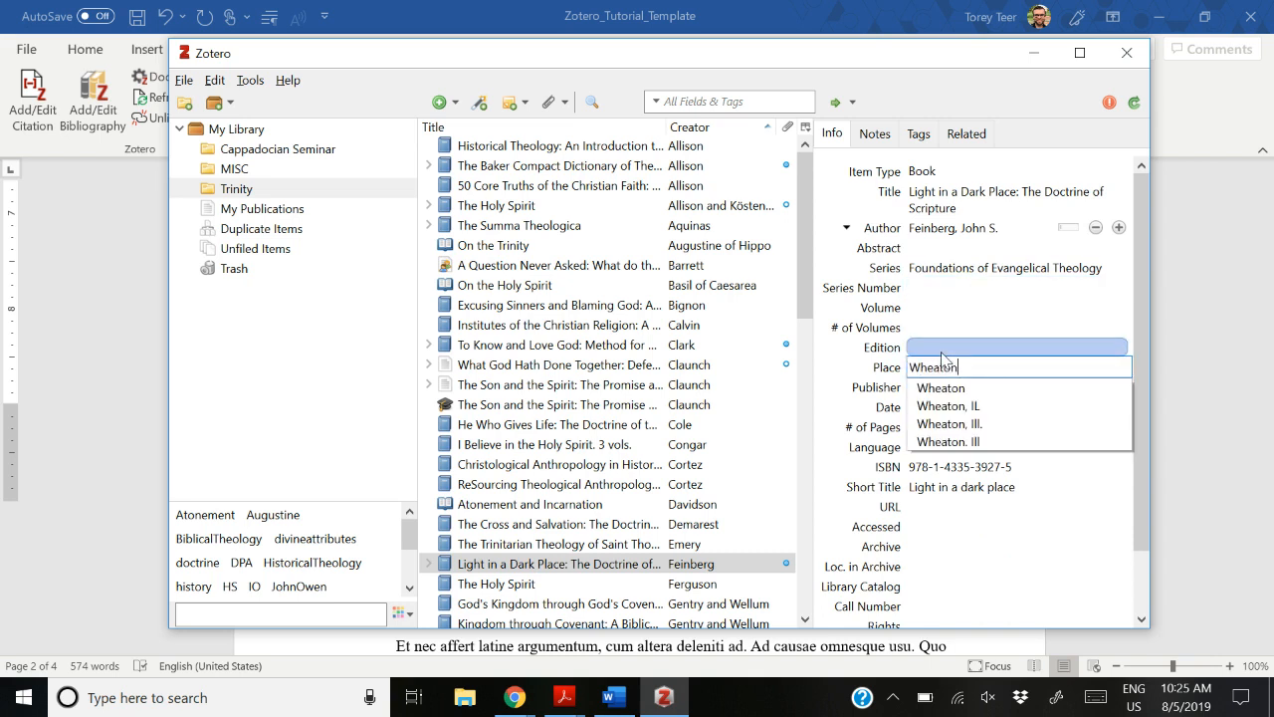
pyautogui.press('Down')
pyautogui.press('Down')
pyautogui.press('Tab')
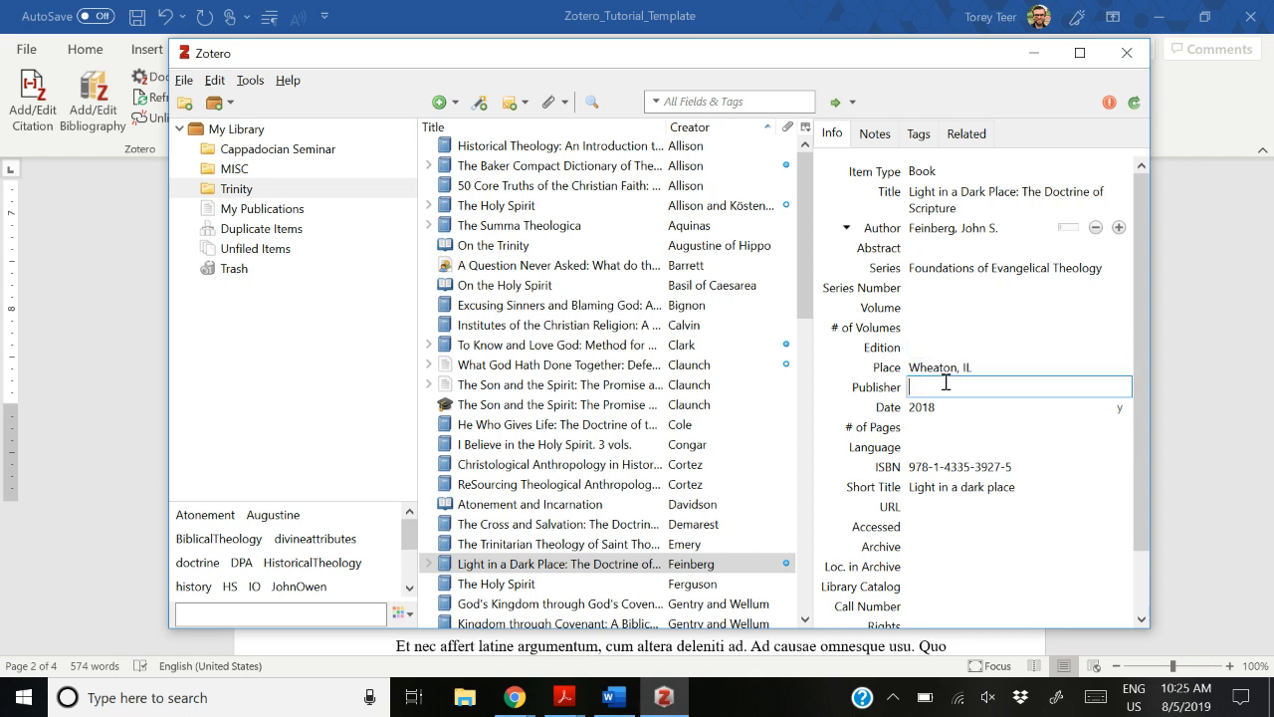
pyautogui.write('Crossway')
pyautogui.press('Return')
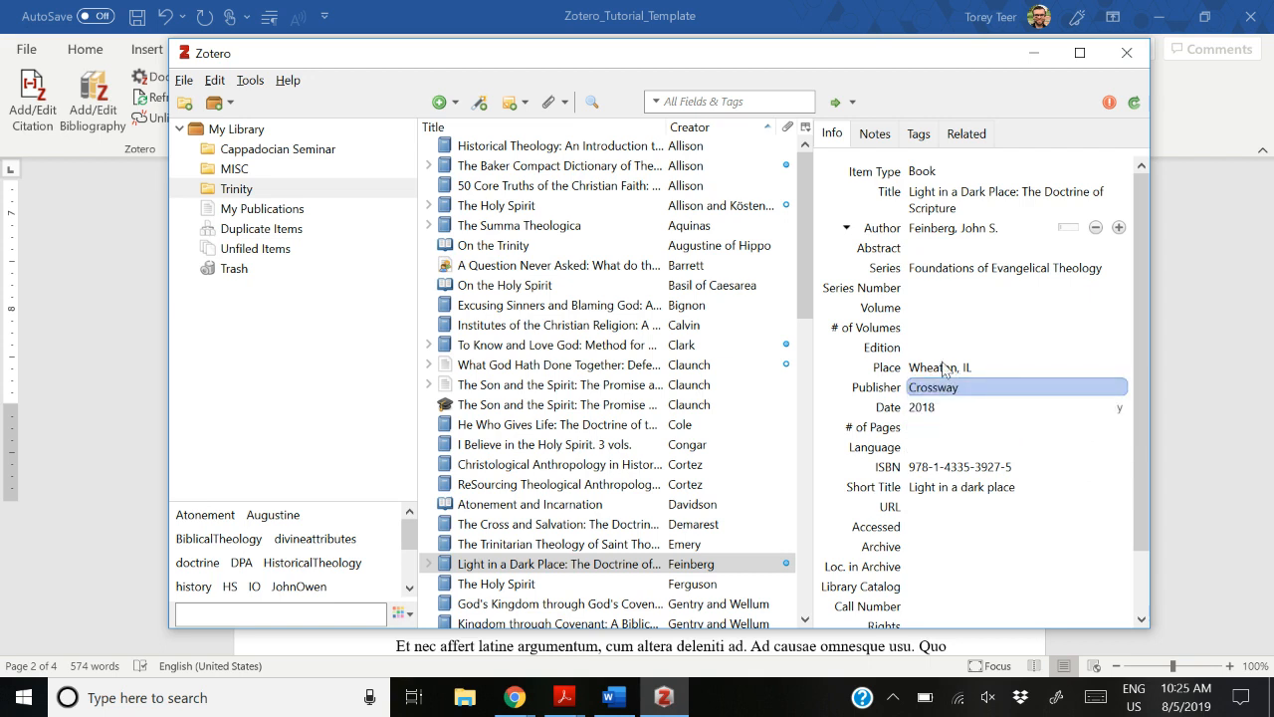
# Step: Correct the capitalization of the book's short title to "Light in a Dark Place"
pyautogui.click(955, 406)
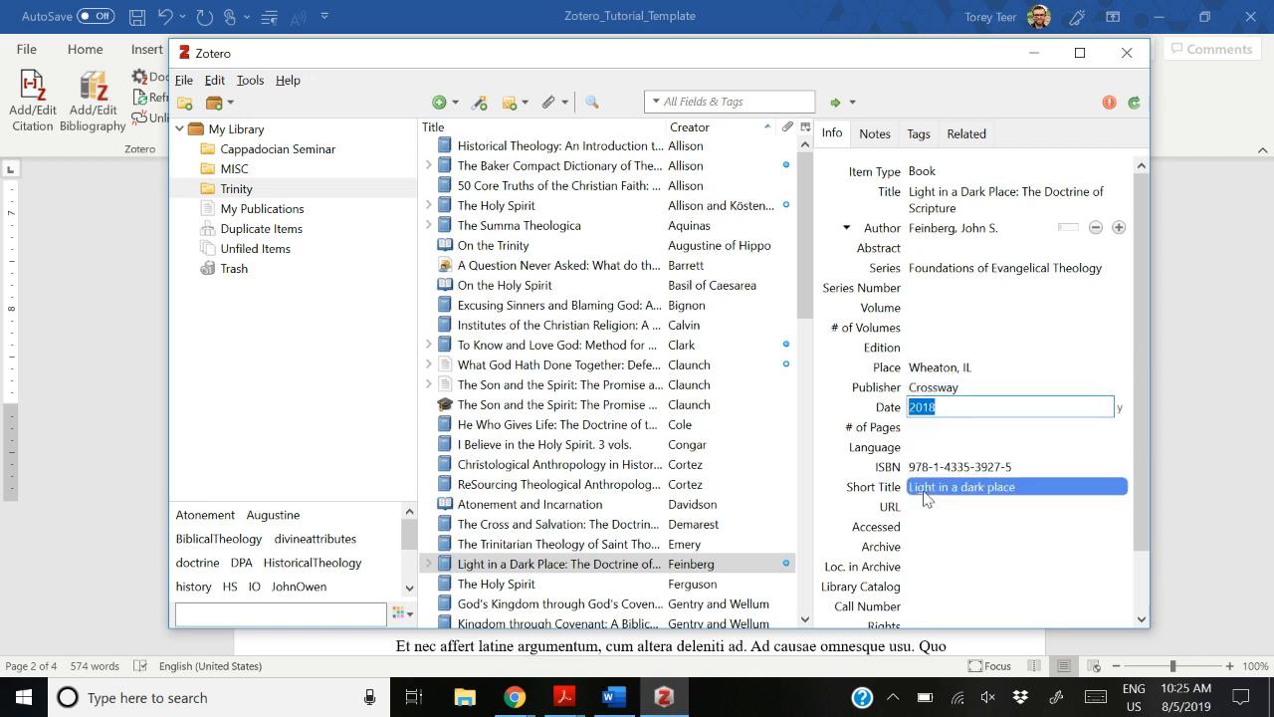
pyautogui.click(950, 487)
pyautogui.click(953, 488)
pyautogui.press('Delete')
pyautogui.write('D')
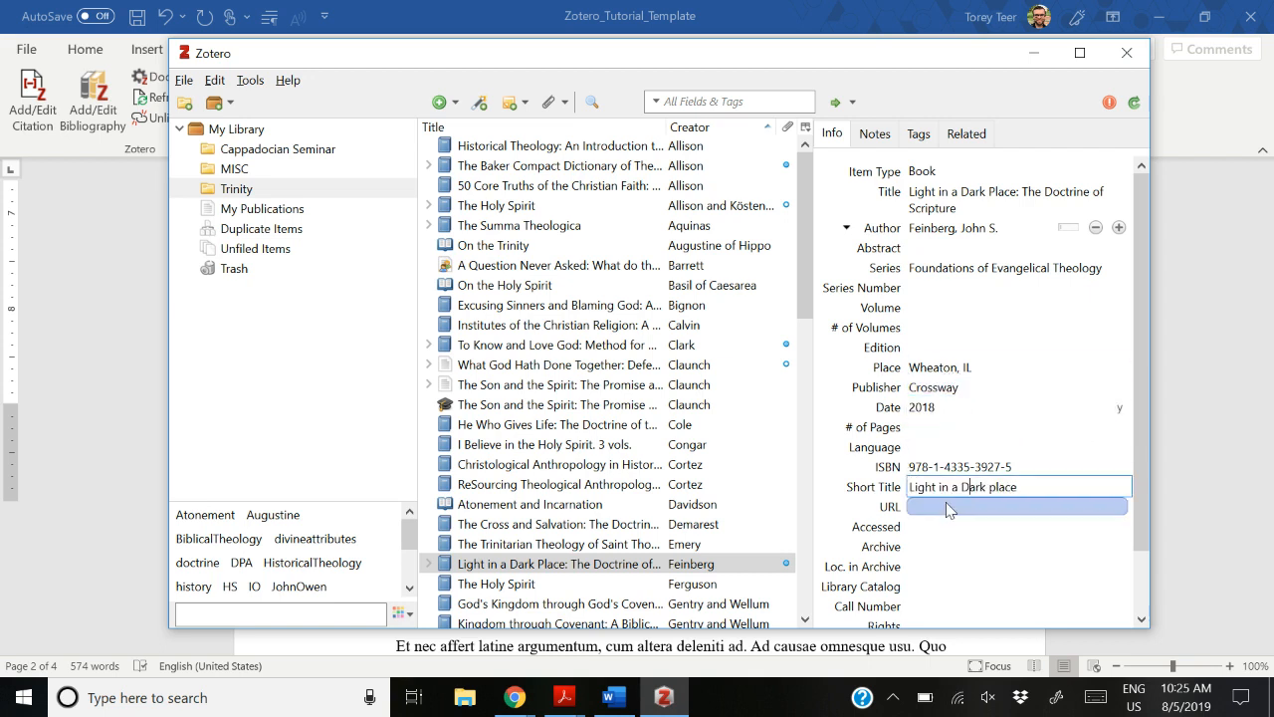
pyautogui.press('Delete')
pyautogui.write('P')
# Step: Switch to Word and insert a footnote after the first sentence of Section 2
pyautogui.hotkey('alt', 'Tab')
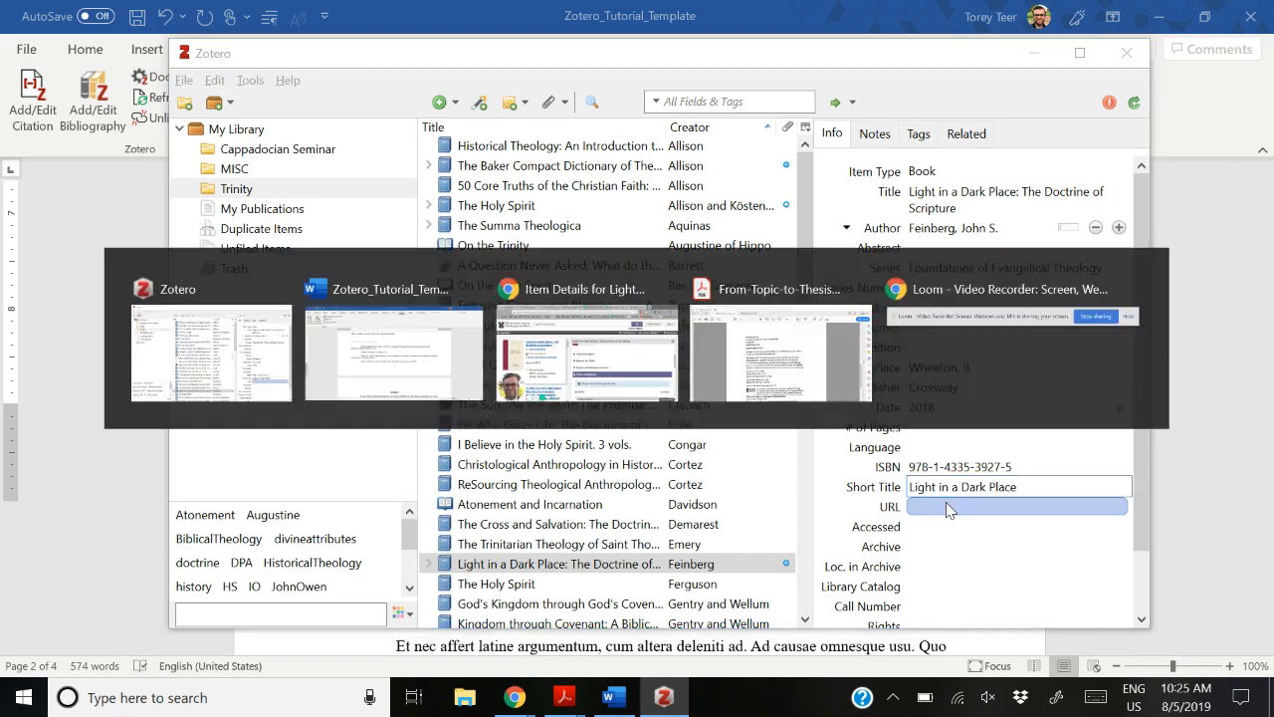
pyautogui.scroll(4, 627, 478)
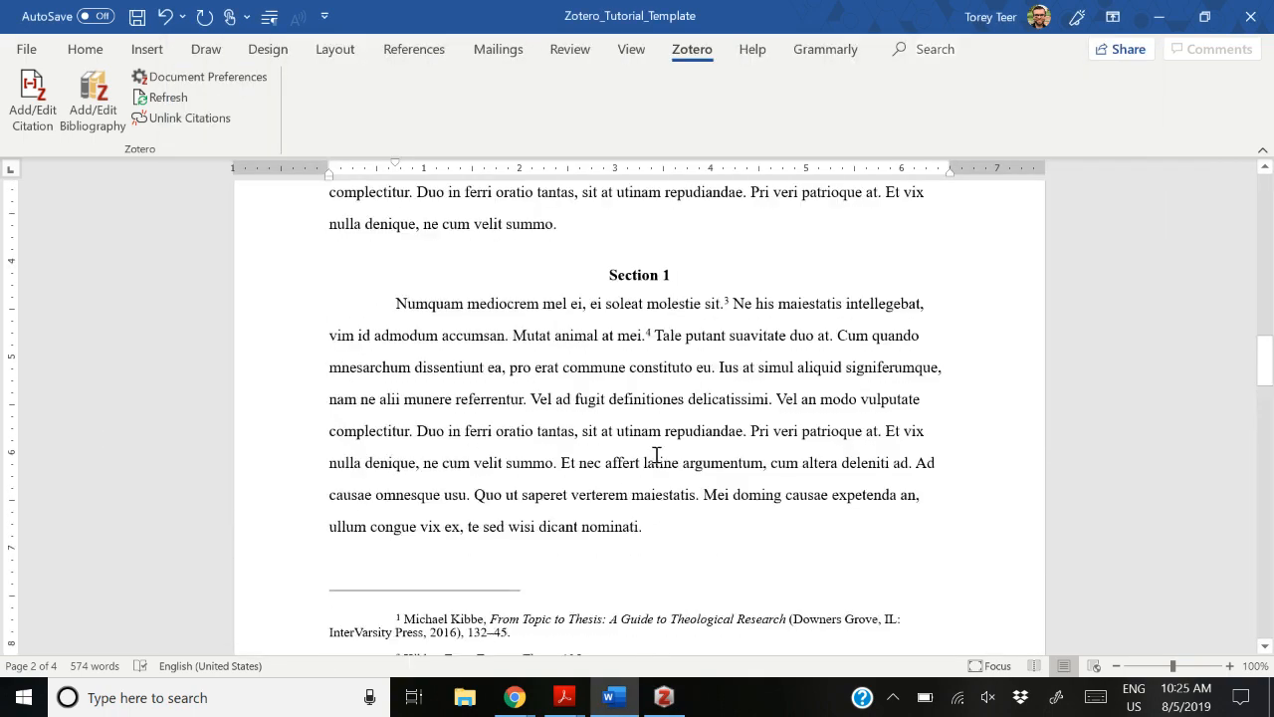
pyautogui.scroll(-3, 748, 450)
pyautogui.scroll(-8, 754, 368)
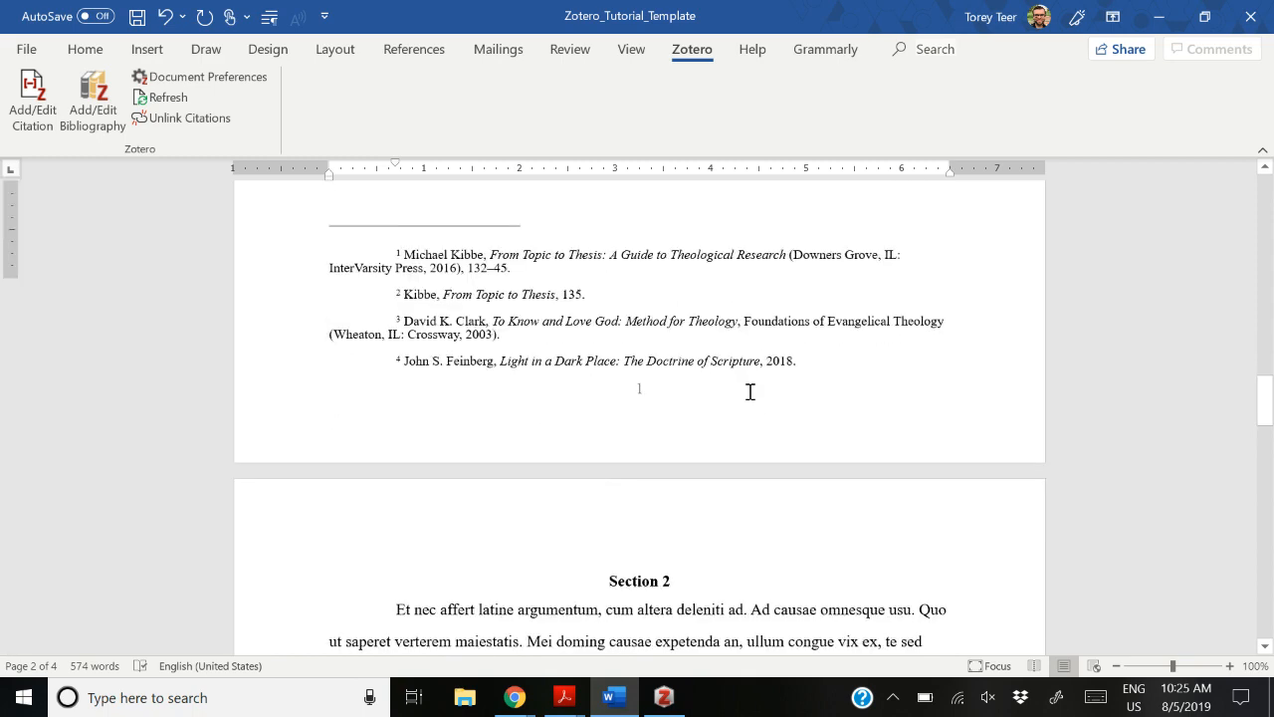
pyautogui.click(749, 314)
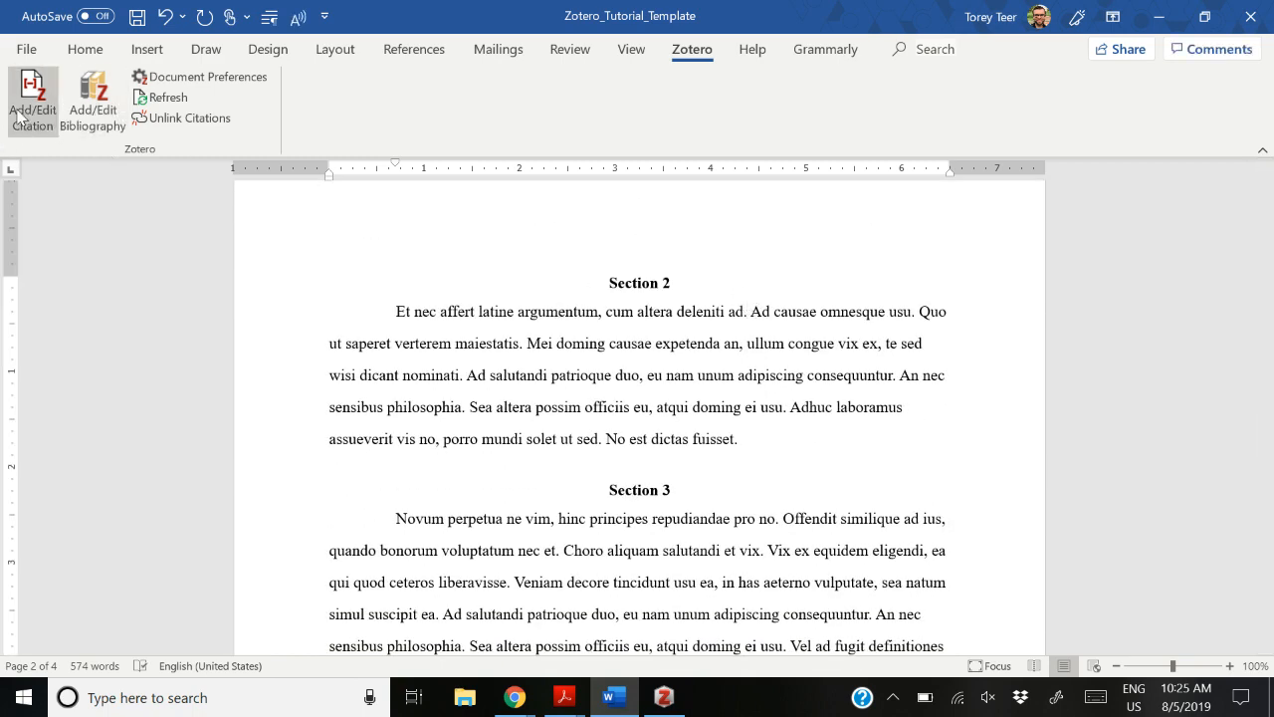
pyautogui.click(435, 54)
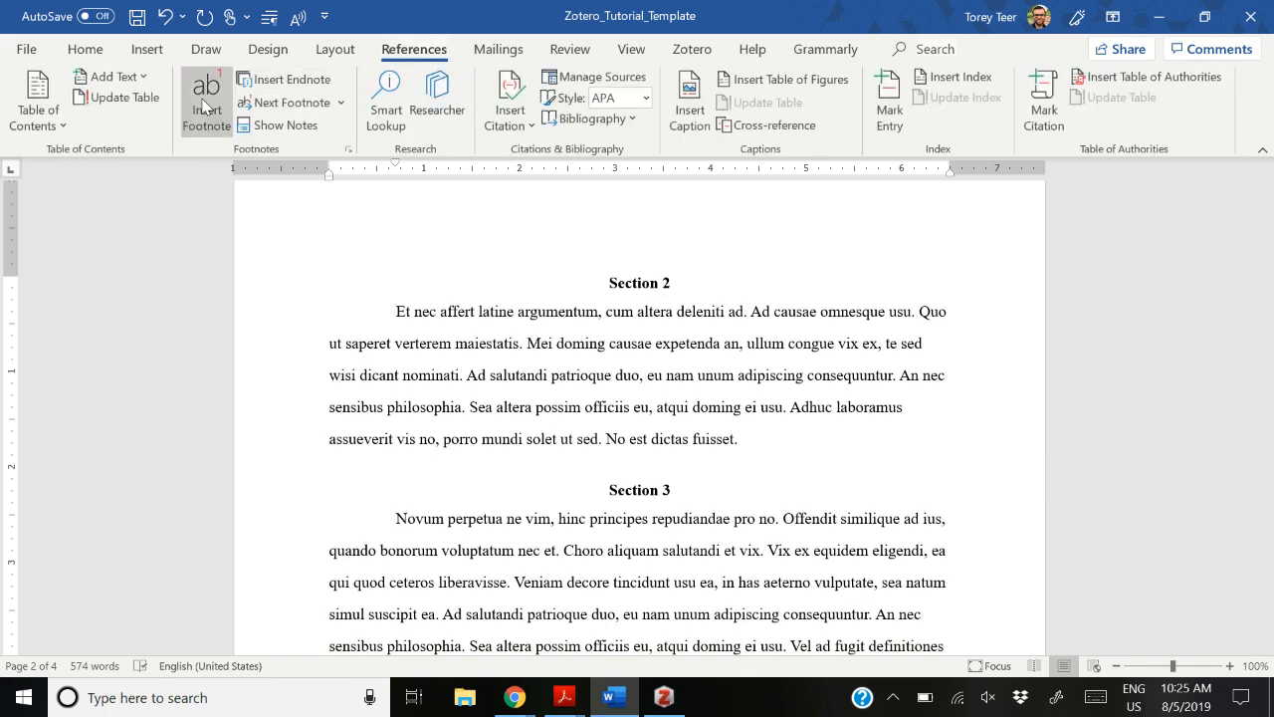
pyautogui.click(218, 106)
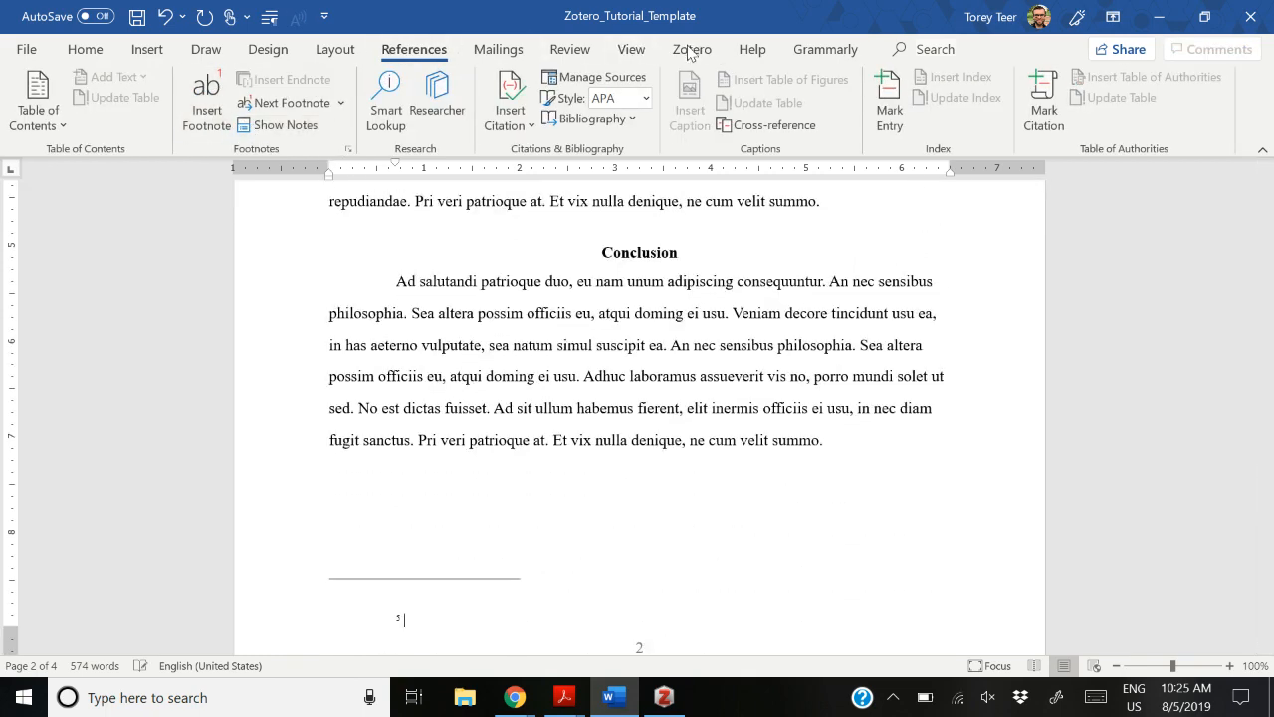
# Step: Insert a Zotero citation of Light in a Dark Place into the fifth footnote
pyautogui.click(692, 49)
pyautogui.click(32, 105)
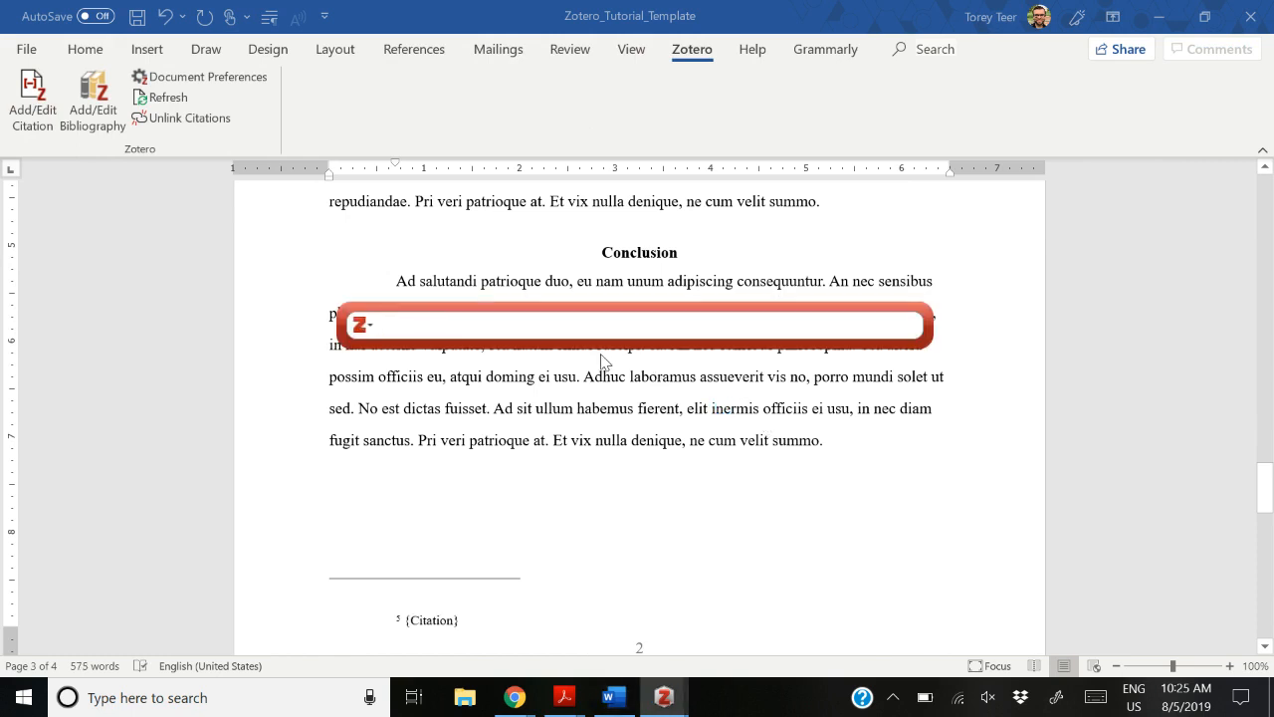
pyautogui.write('light')
pyautogui.press('Return')
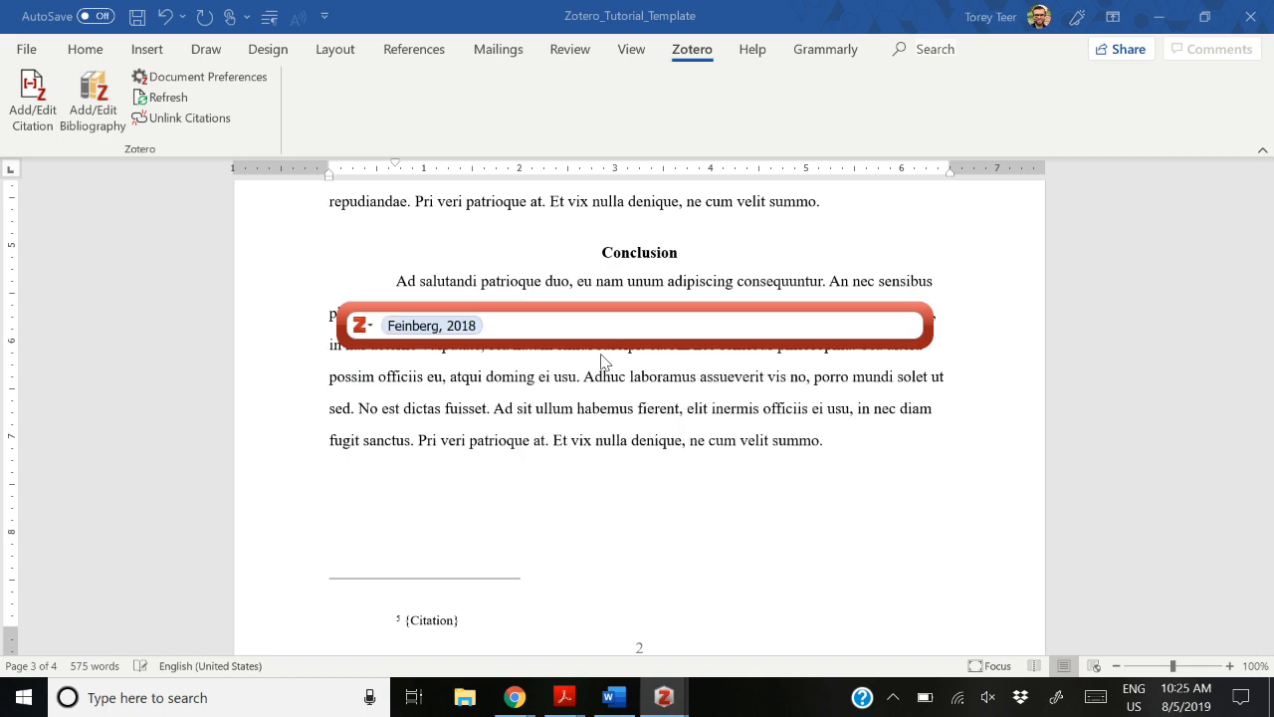
pyautogui.press('Return')
# Step: Review the fifth footnote's citation for its title, series, place and publisher, and look back over the preceding page
pyautogui.scroll(-3, 438, 458)
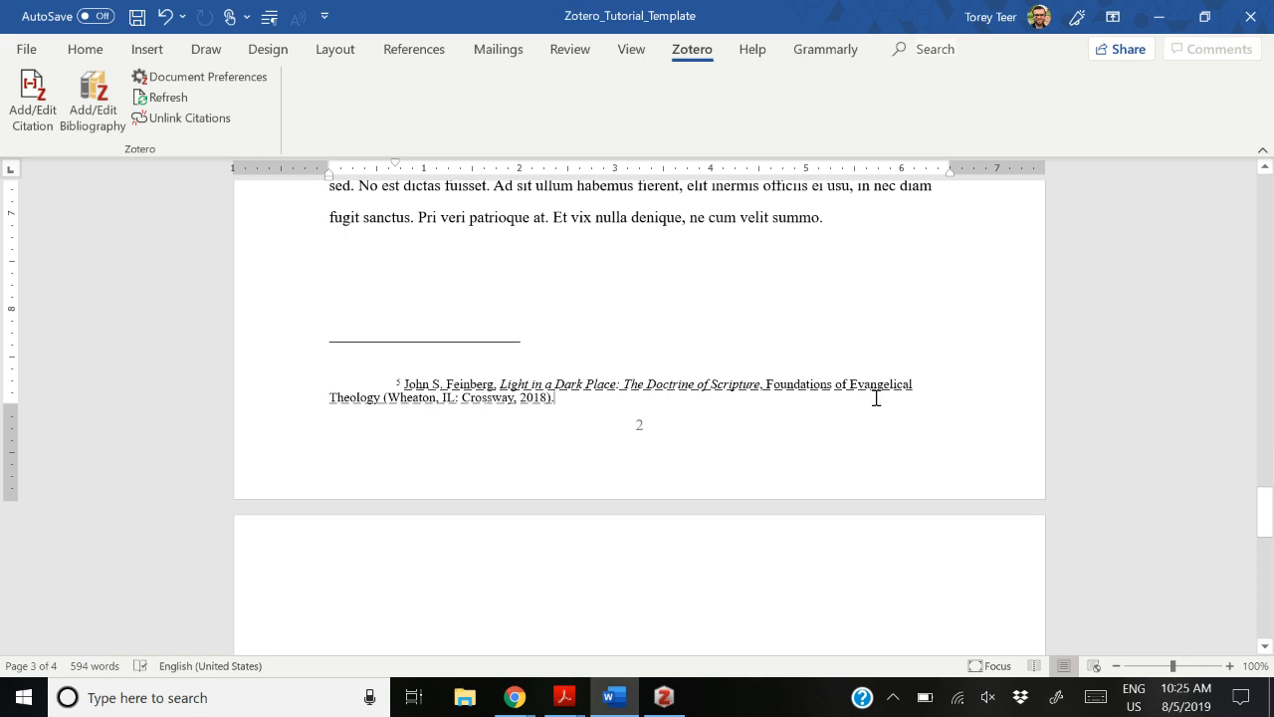
pyautogui.moveTo(556, 397); pyautogui.dragTo(403, 387)
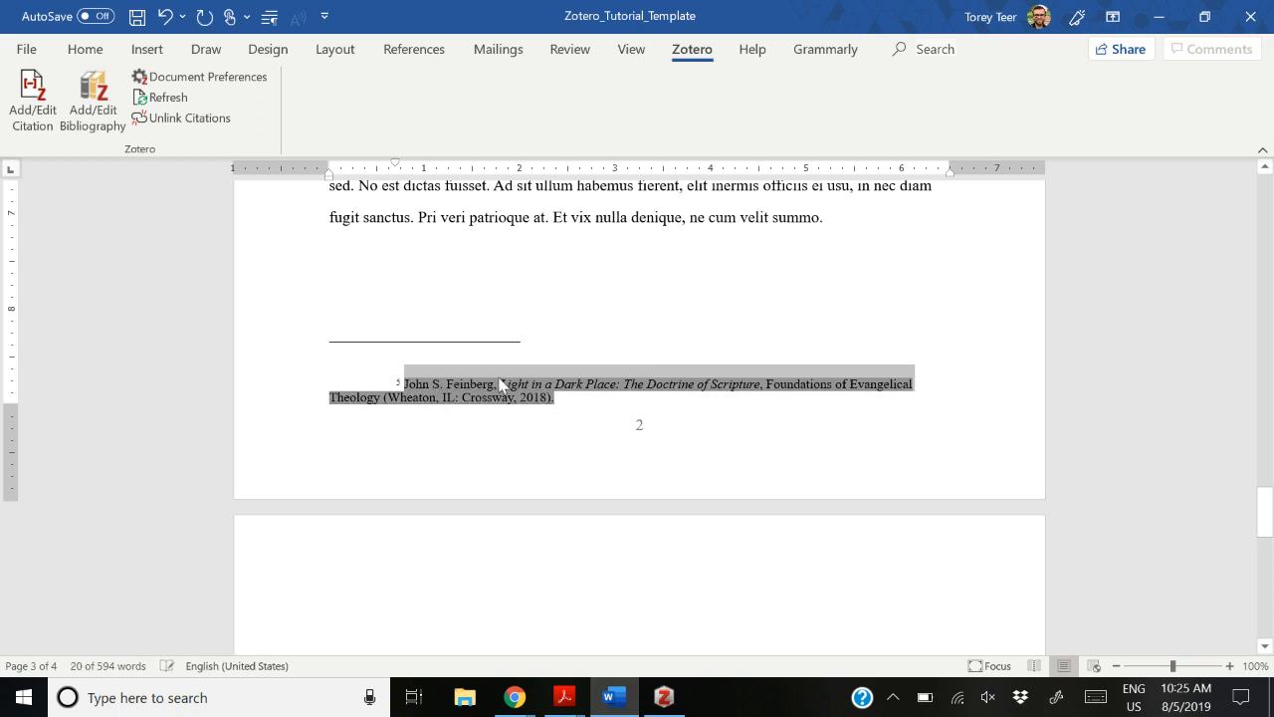
pyautogui.click(575, 395)
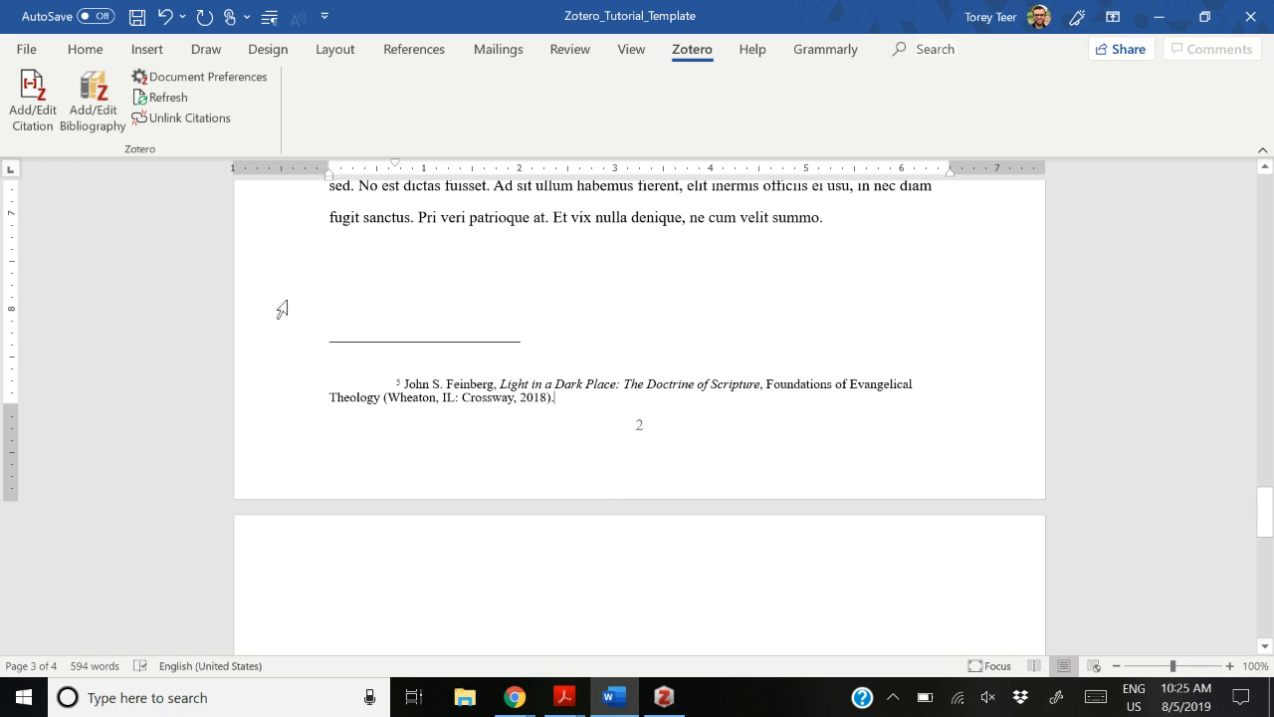
pyautogui.click(400, 383)
pyautogui.scroll(7, 604, 396)
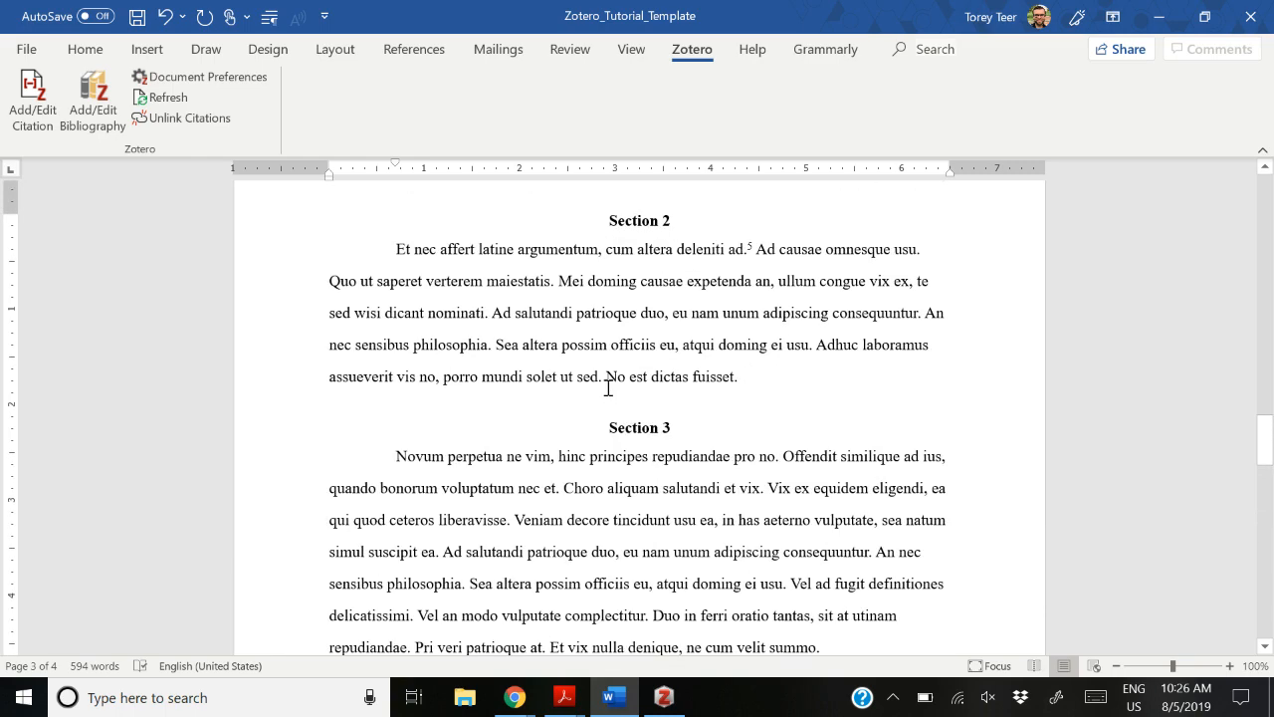
pyautogui.scroll(2, 605, 388)
pyautogui.scroll(7, 609, 380)
# Step: Insert another footnote after "Quo ut saperet verterem maiestatis." in Section 2
pyautogui.scroll(-7, 606, 388)
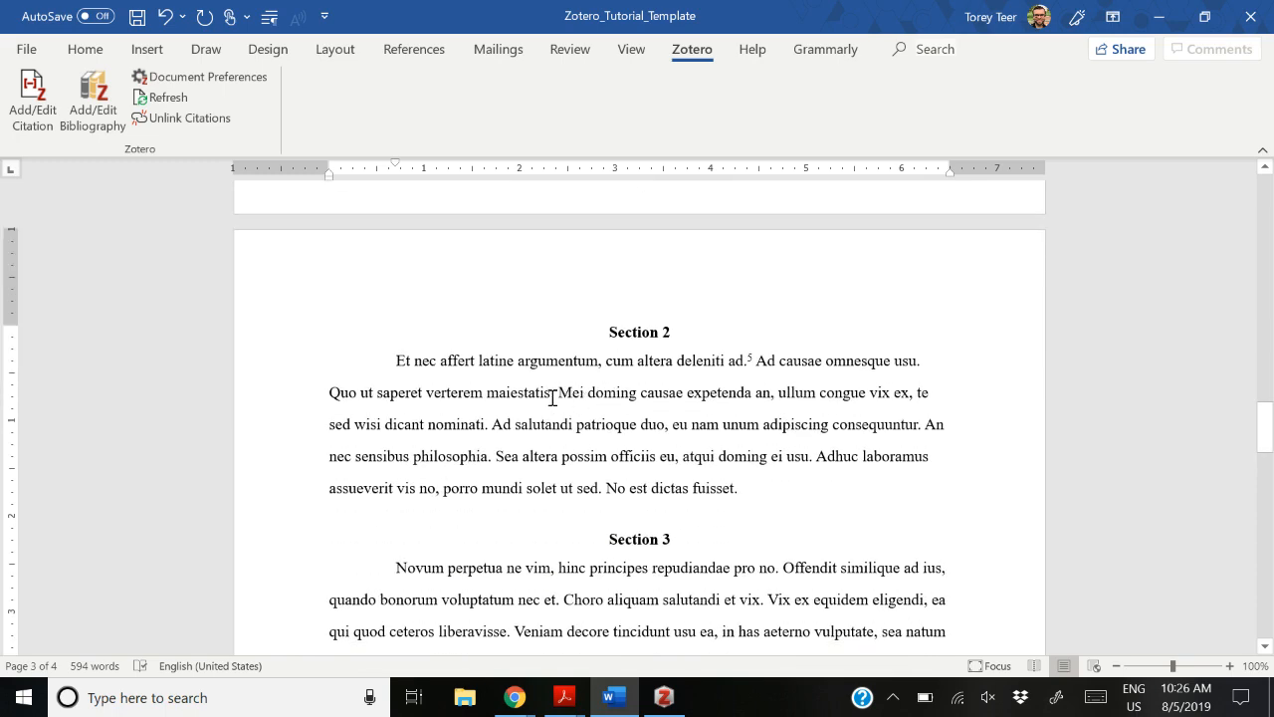
pyautogui.click(560, 395)
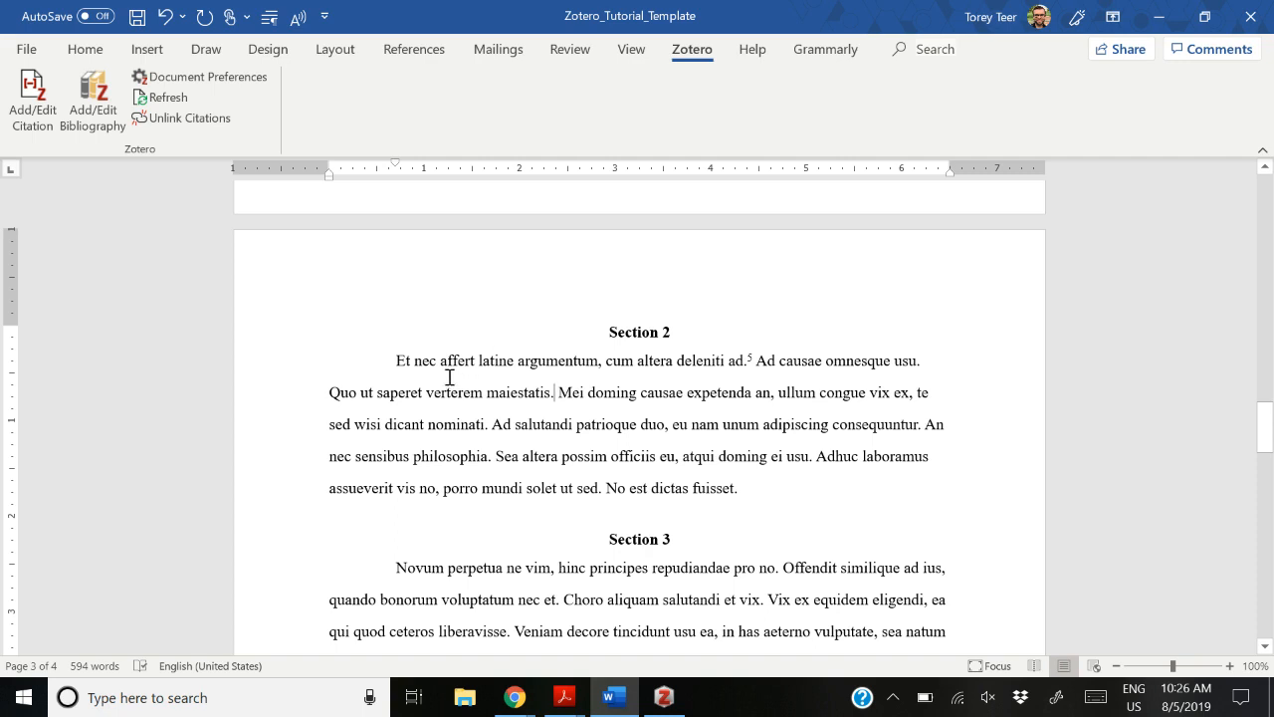
pyautogui.click(414, 49)
pyautogui.click(196, 130)
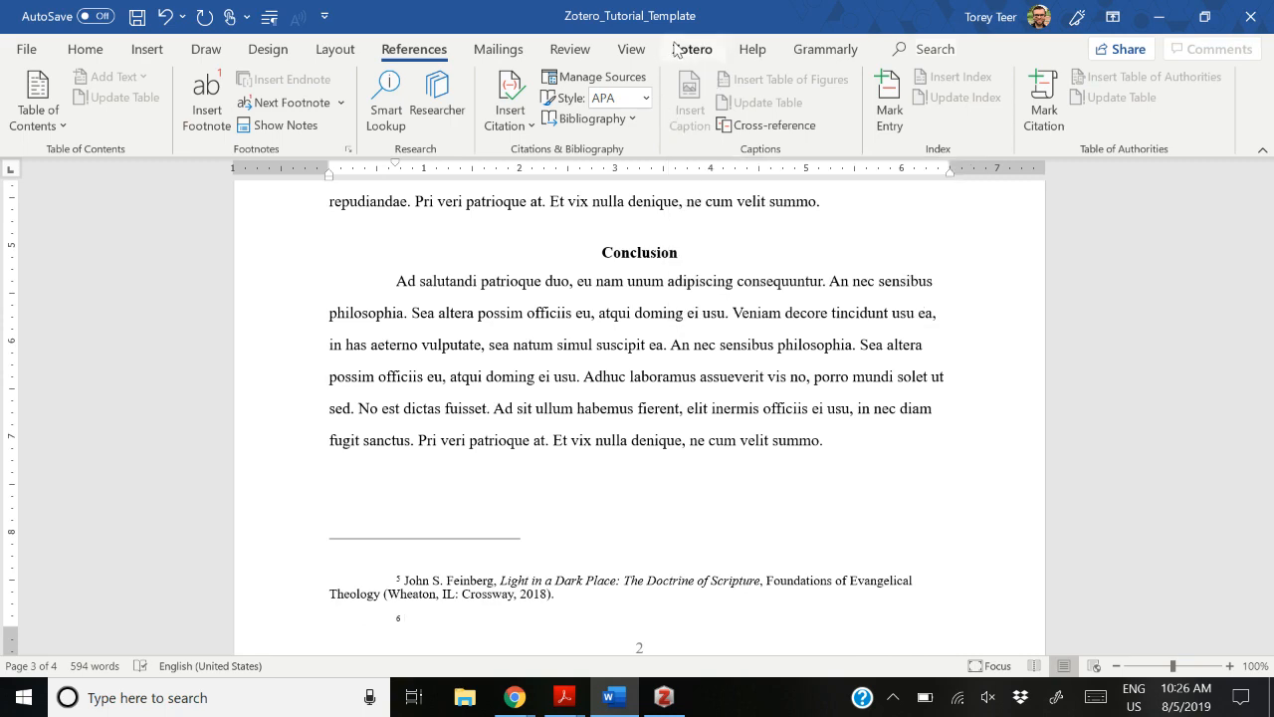
# Step: Start a Zotero citation in the sixth footnote with "Historical Theology: An Introduction to Christian Doctrine" as its first source
pyautogui.click(692, 49)
pyautogui.click(33, 100)
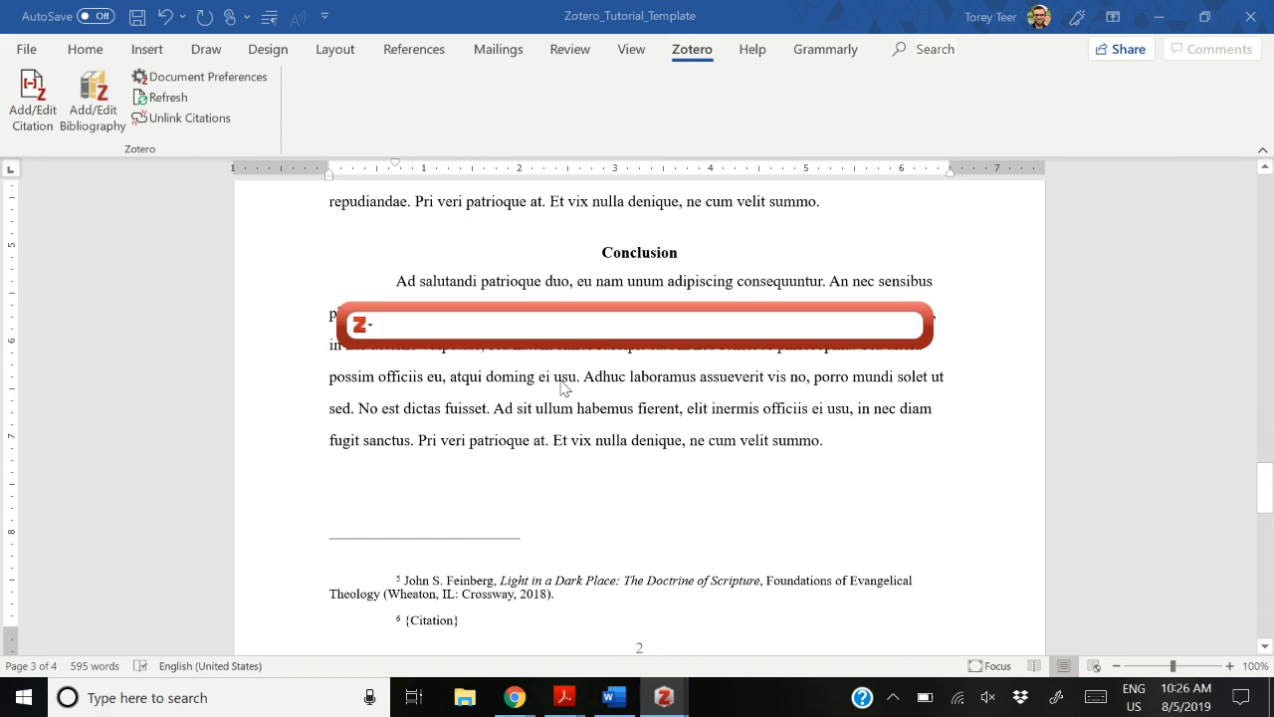
pyautogui.write('alligson')
pyautogui.press('BackSpace')
pyautogui.press('BackSpace')
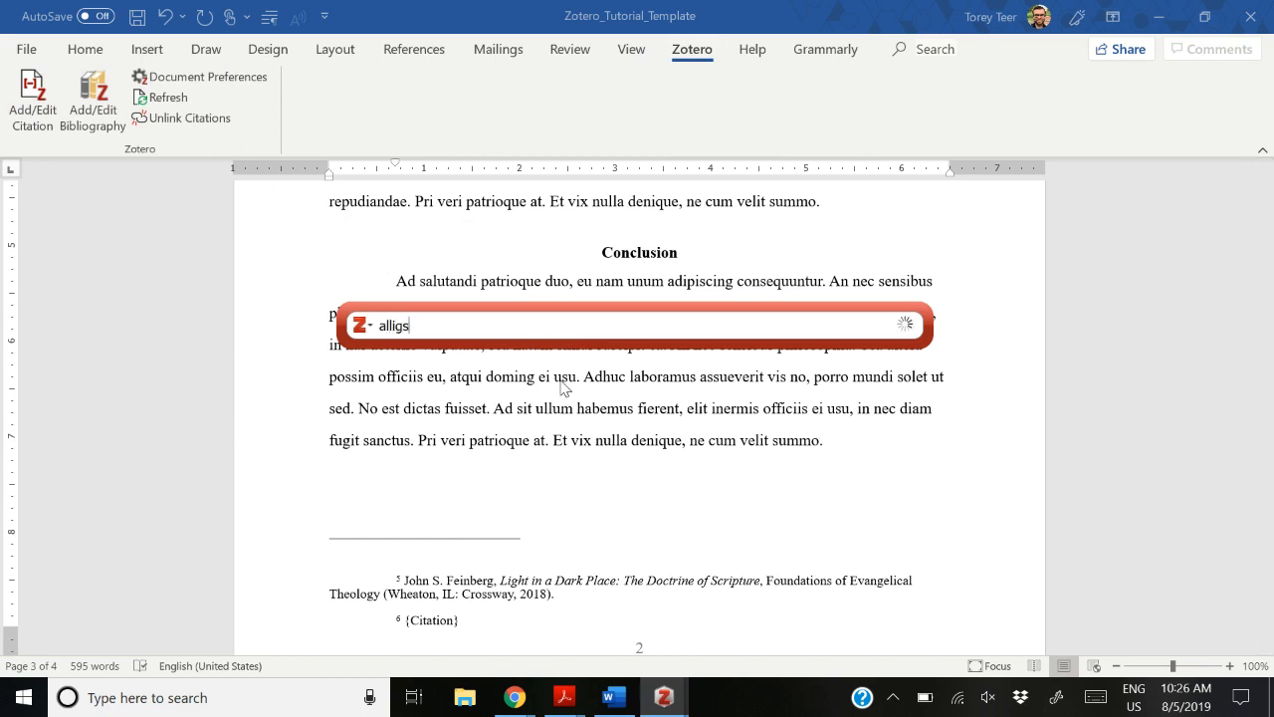
pyautogui.press('BackSpace')
pyautogui.press('BackSpace')
pyautogui.write('son')
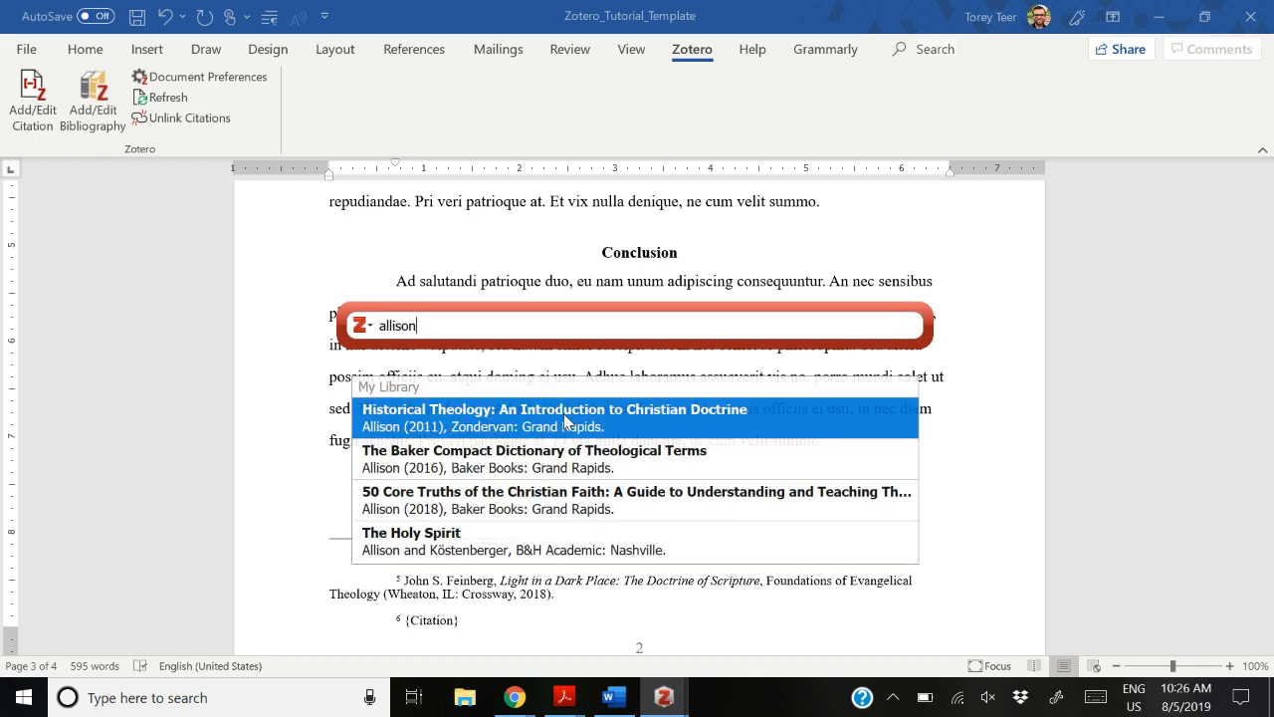
pyautogui.click(564, 421)
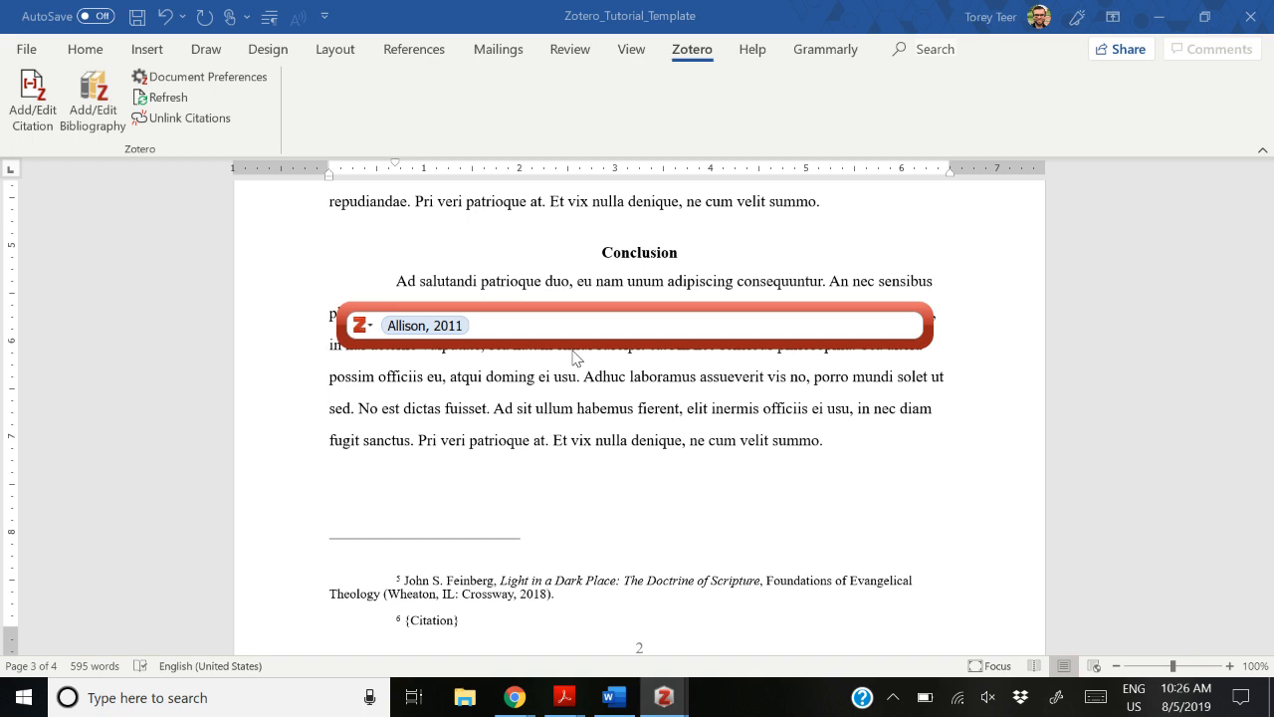
# Step: Add "Trinitarian Inseparable Operations and the Incarnation", "What God Hath Done Together" and "Invisible Mission of the Trinity" to the same citation
pyautogui.write('vidu')
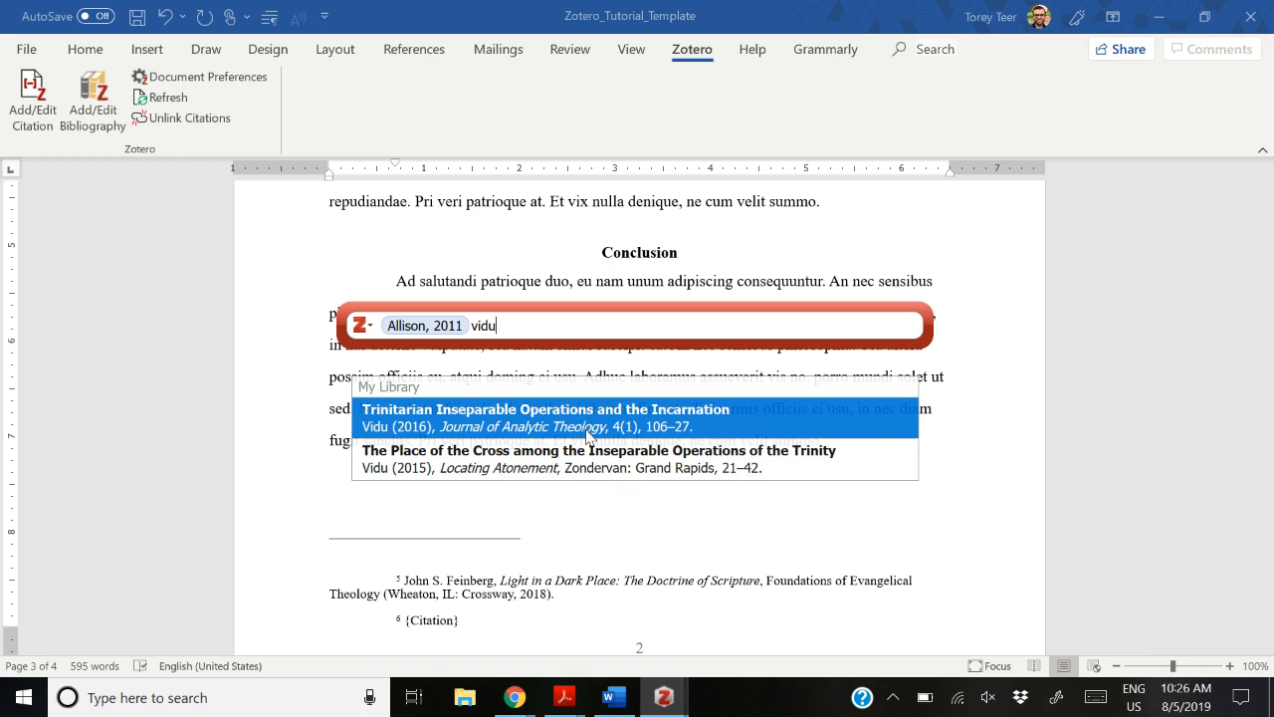
pyautogui.click(535, 430)
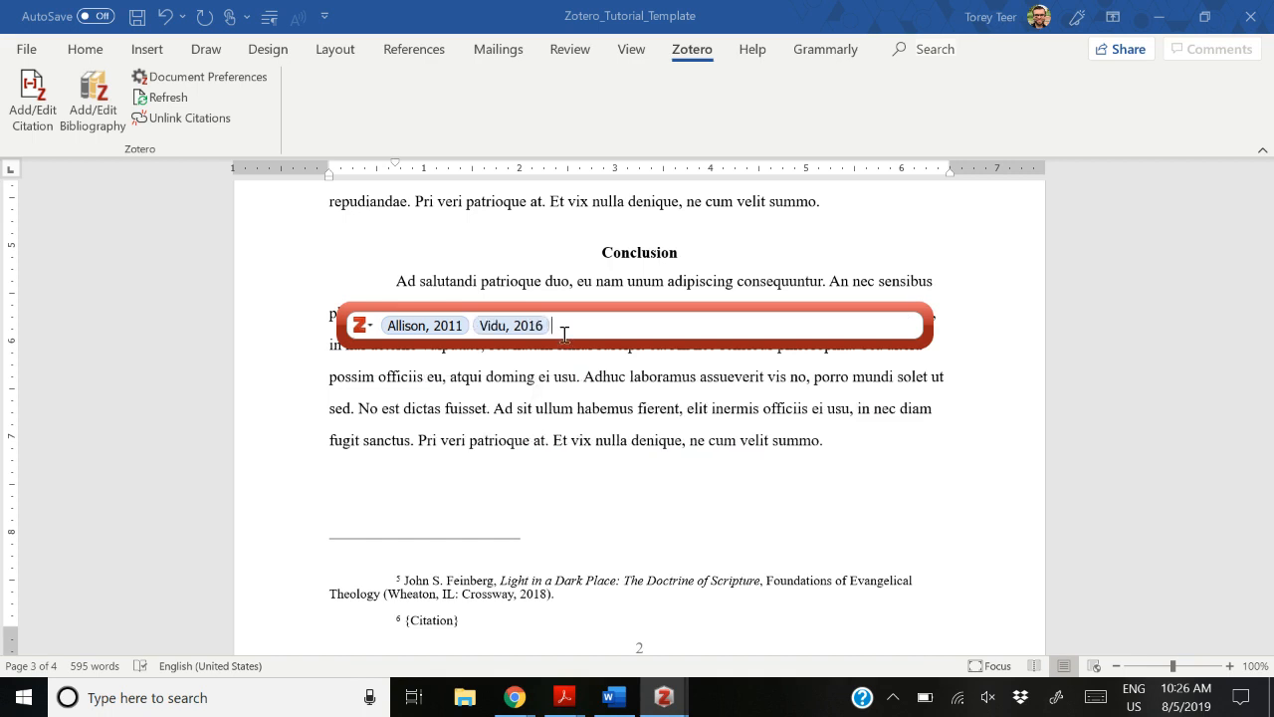
pyautogui.write('kyle')
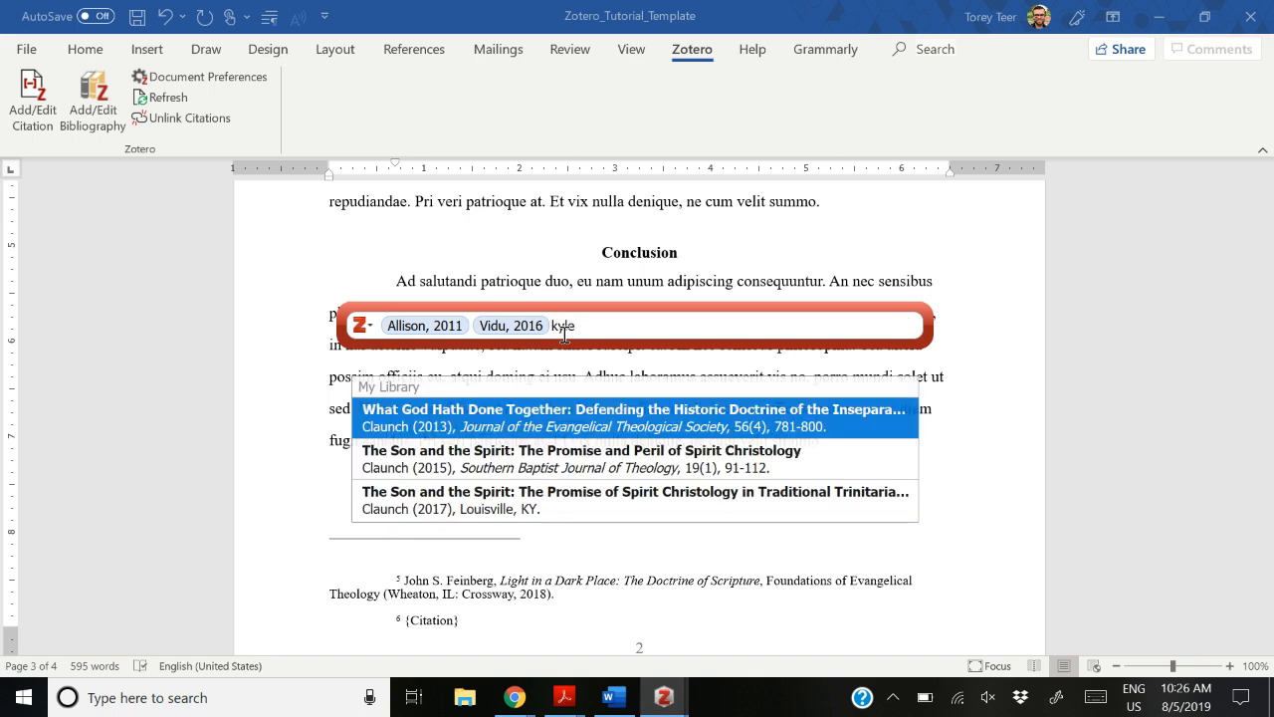
pyautogui.click(534, 422)
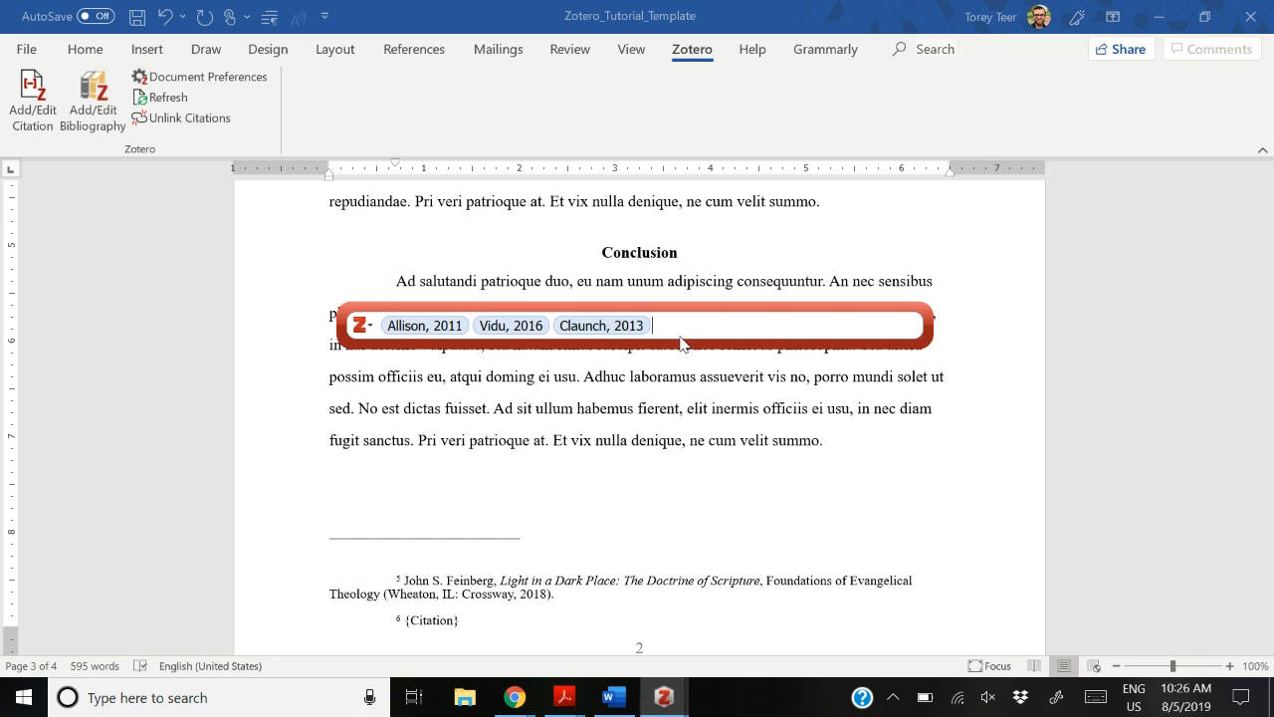
pyautogui.write('sanders')
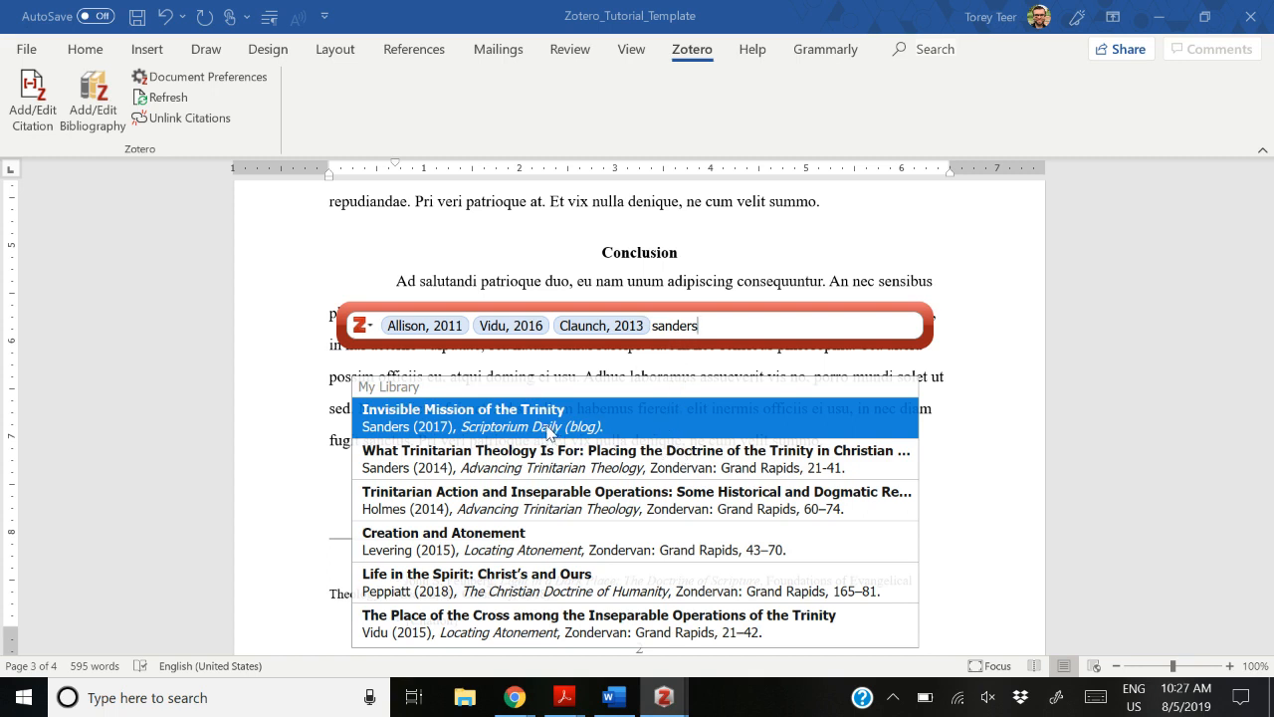
pyautogui.click(548, 430)
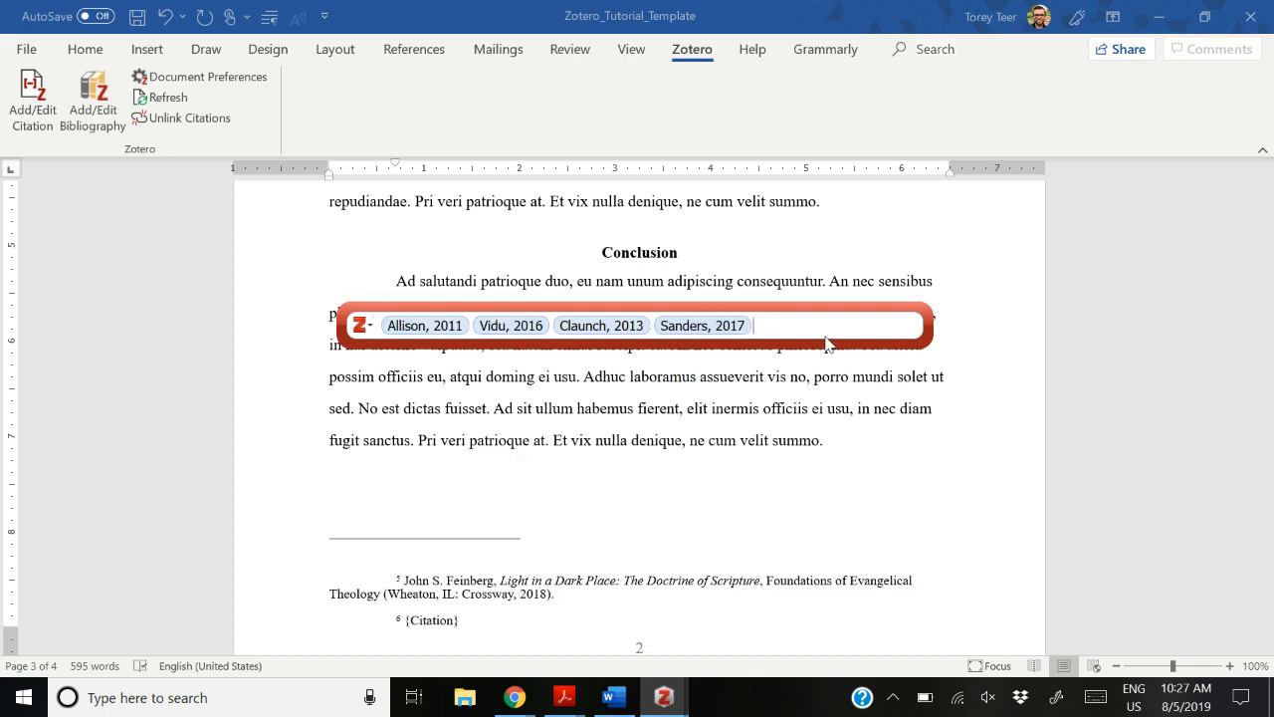
# Step: Switch the four-source citation to Classic View and show its text editor
pyautogui.click(362, 327)
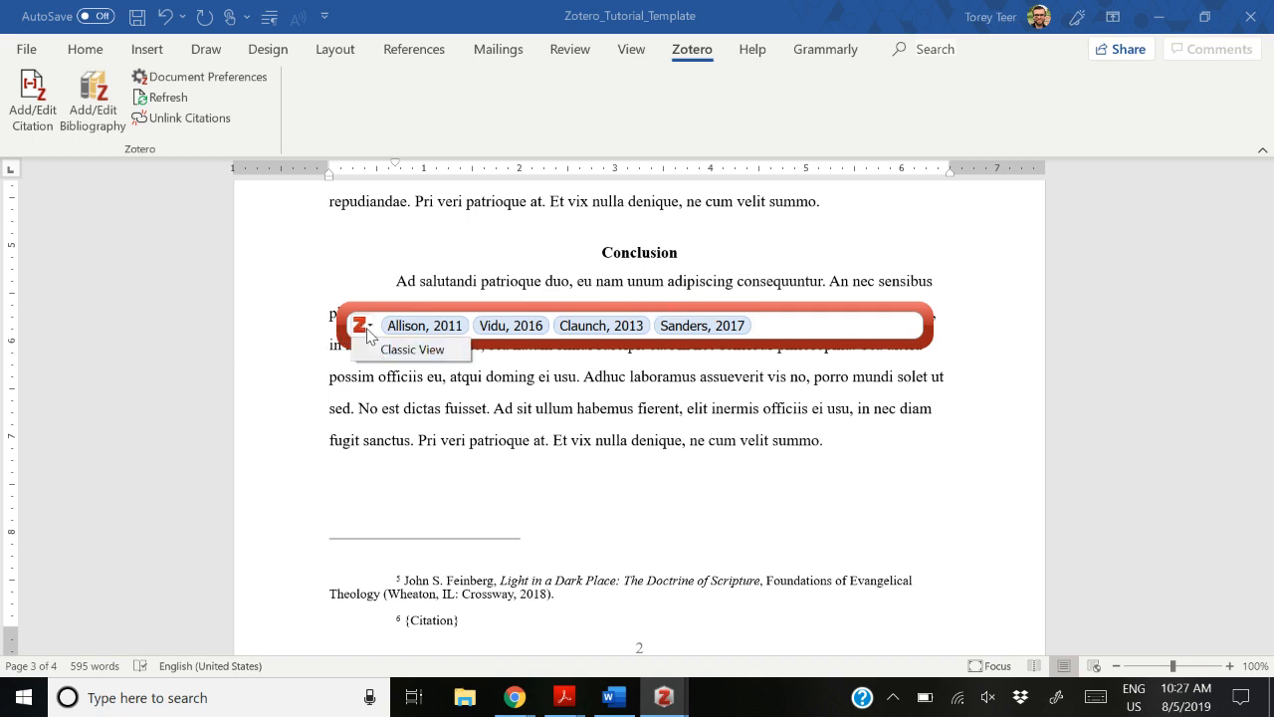
pyautogui.click(382, 351)
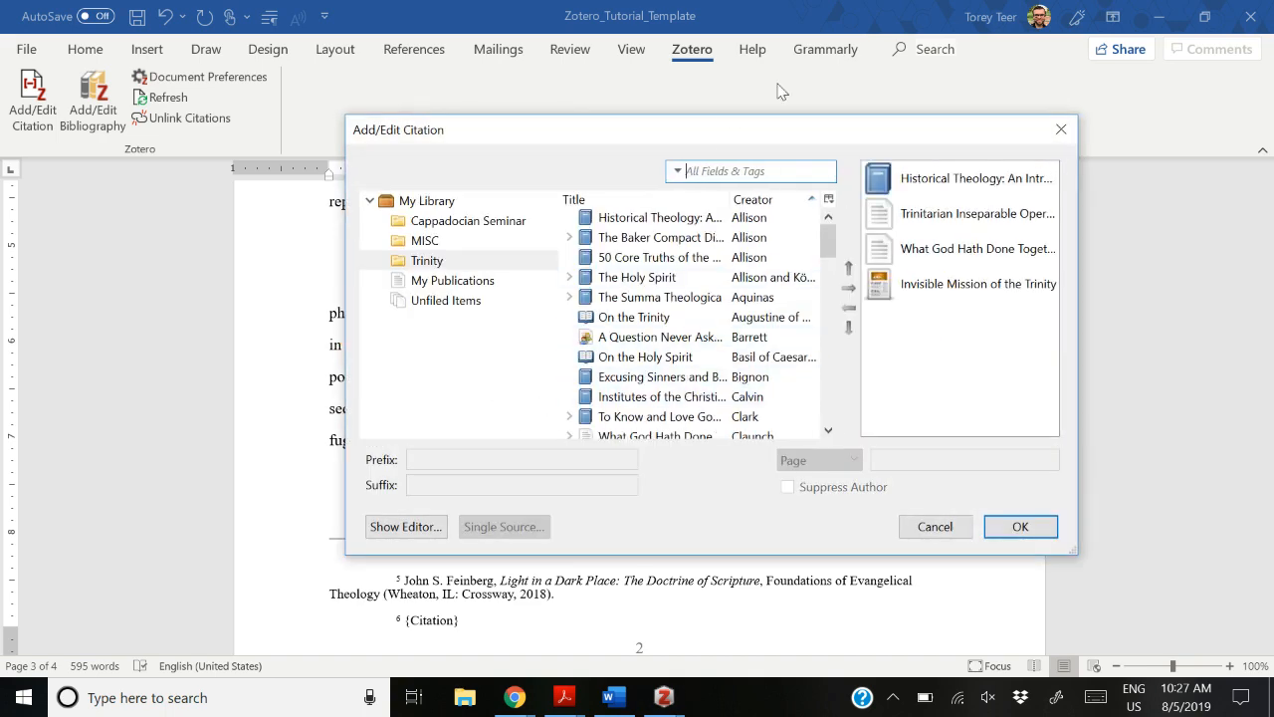
pyautogui.click(416, 528)
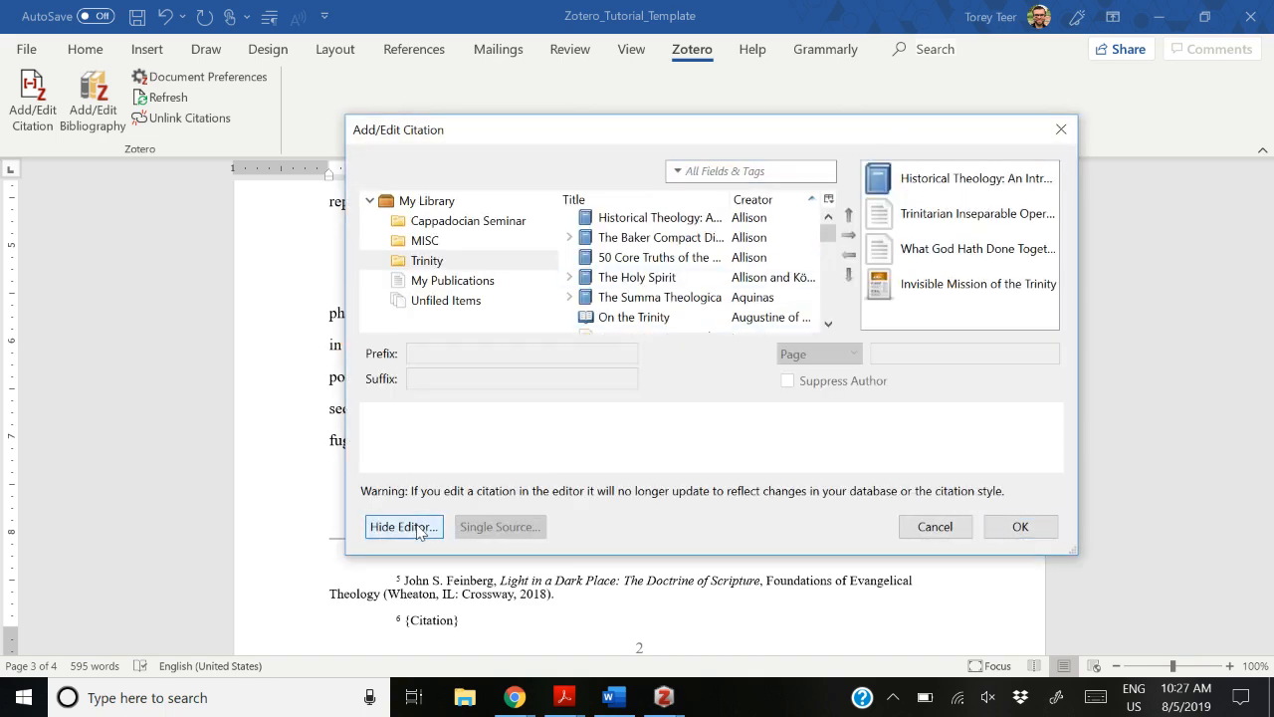
# Step: Add the page range 12-22 after the Historical Theology reference in the citation's editable text, keeping the semicolon before the next source
pyautogui.click(971, 183)
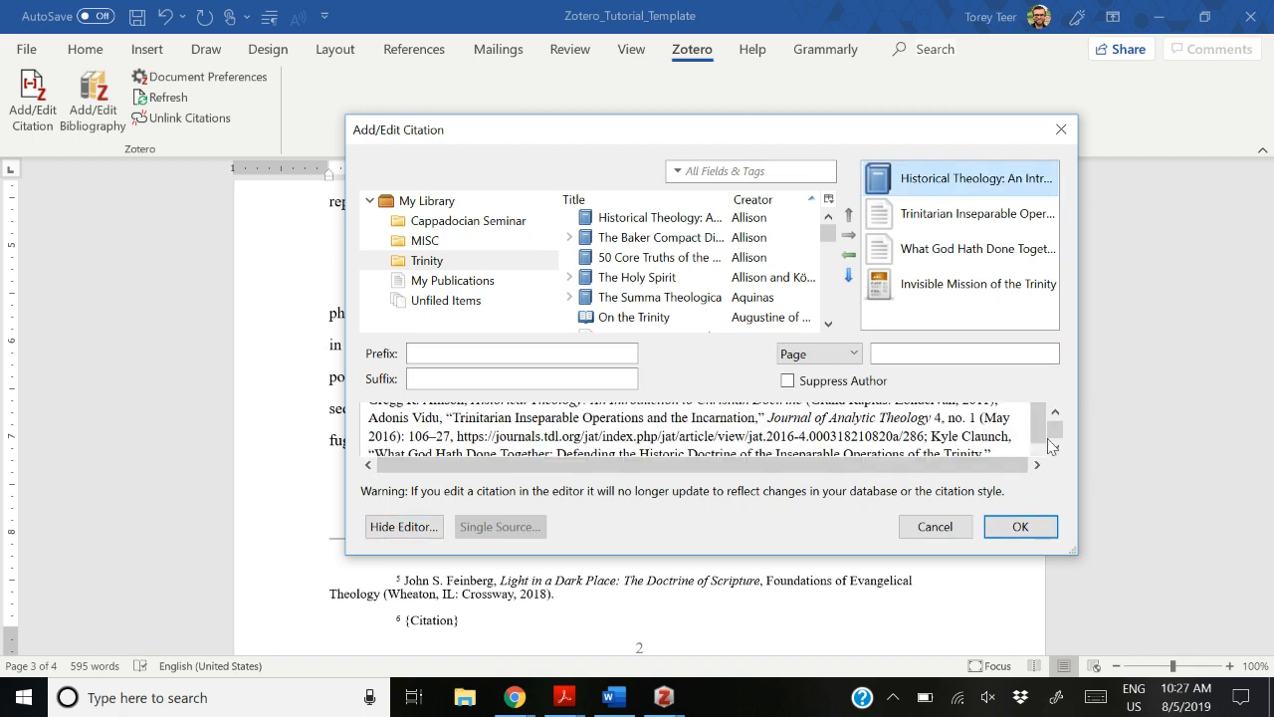
pyautogui.click(1056, 449)
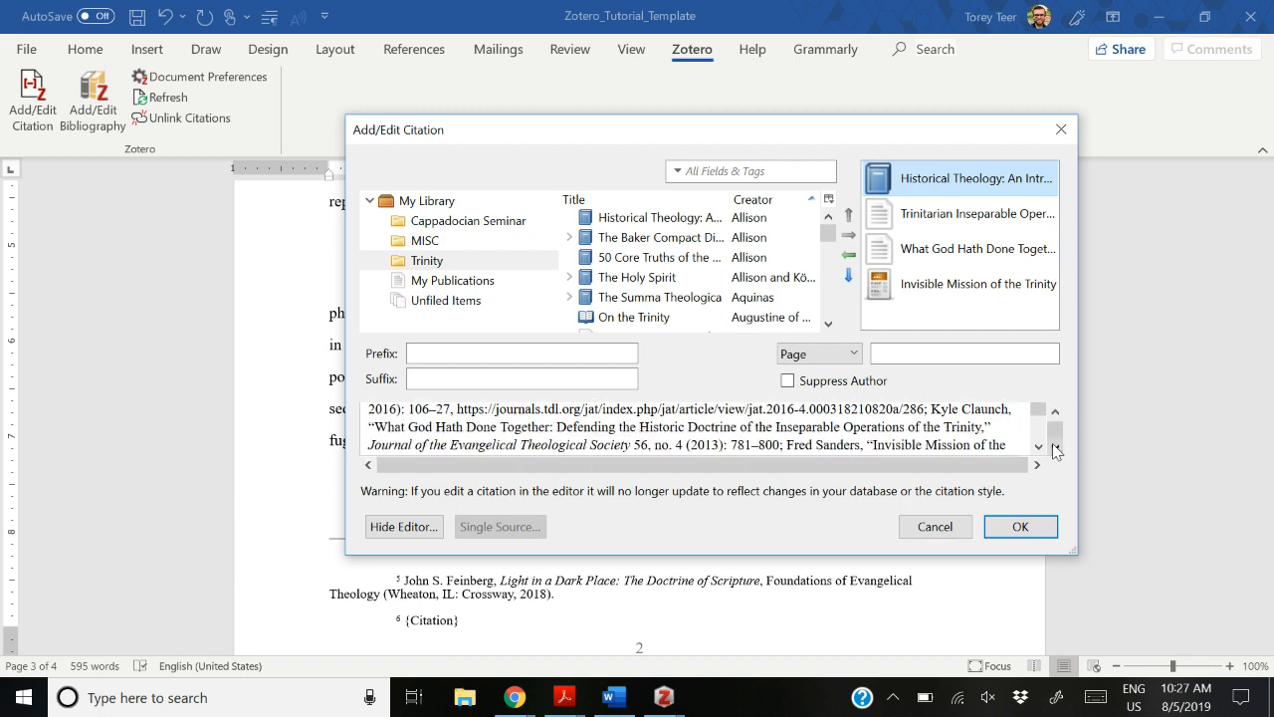
pyautogui.click(1055, 411)
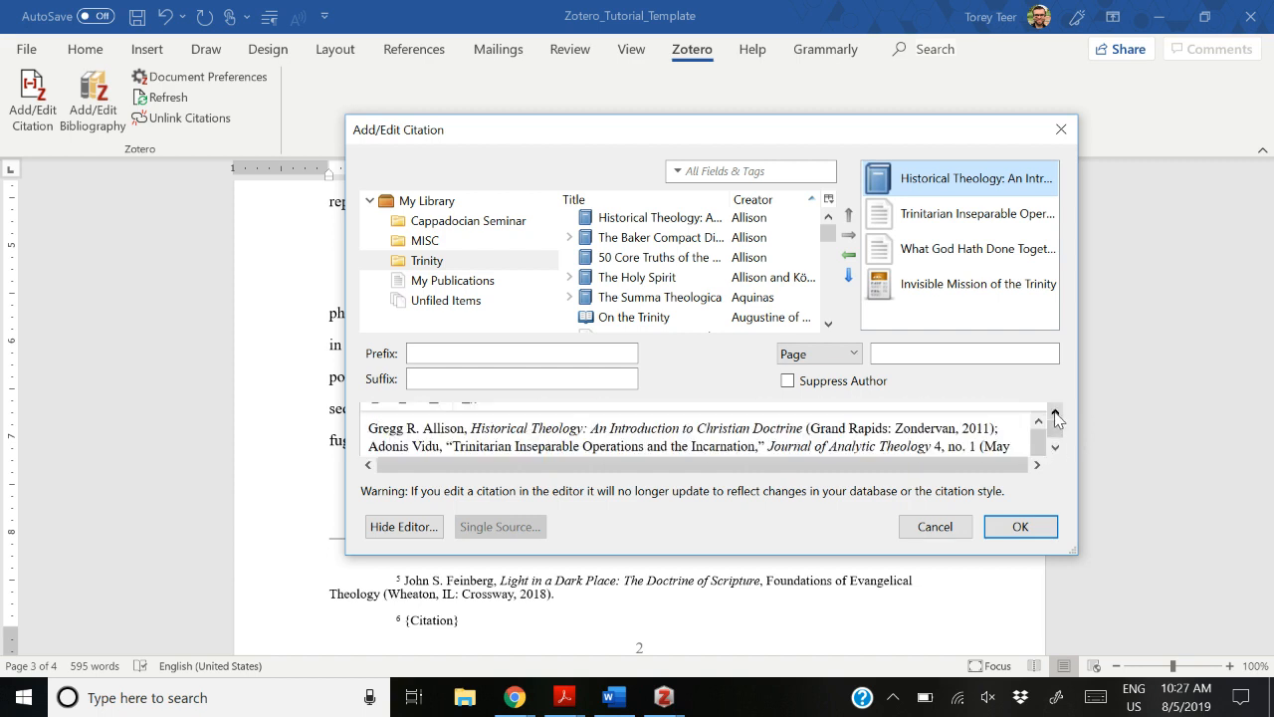
pyautogui.click(984, 445)
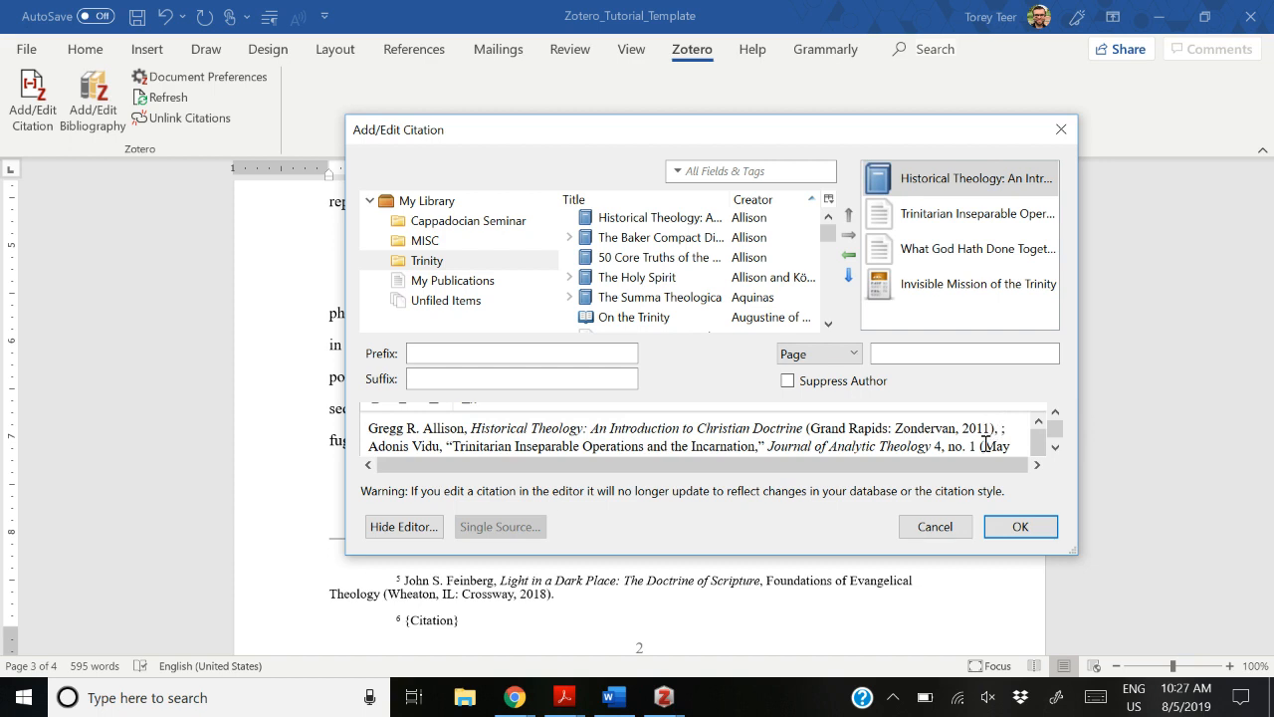
pyautogui.write('2-22;')
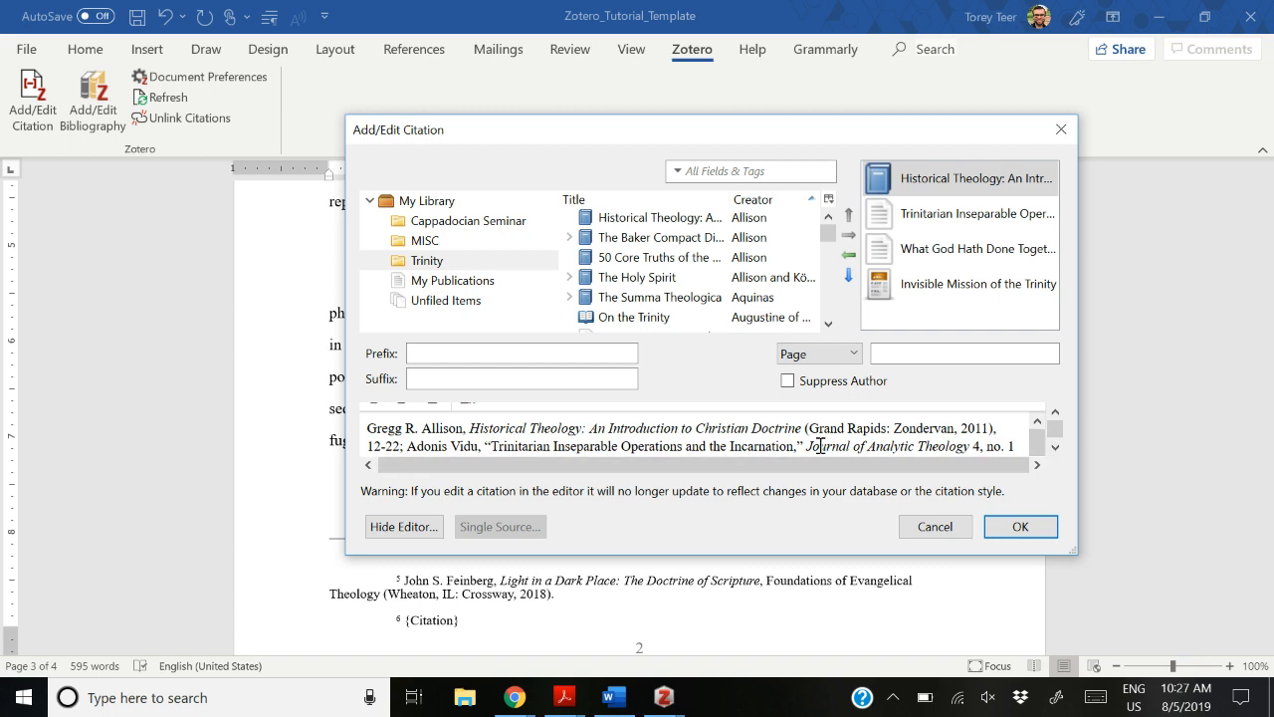
# Step: Set the page range in the "Trinitarian Inseparable Operations and the Incarnation" reference to 106-109 in the citation's editable text
pyautogui.scroll(-1, 1059, 456)
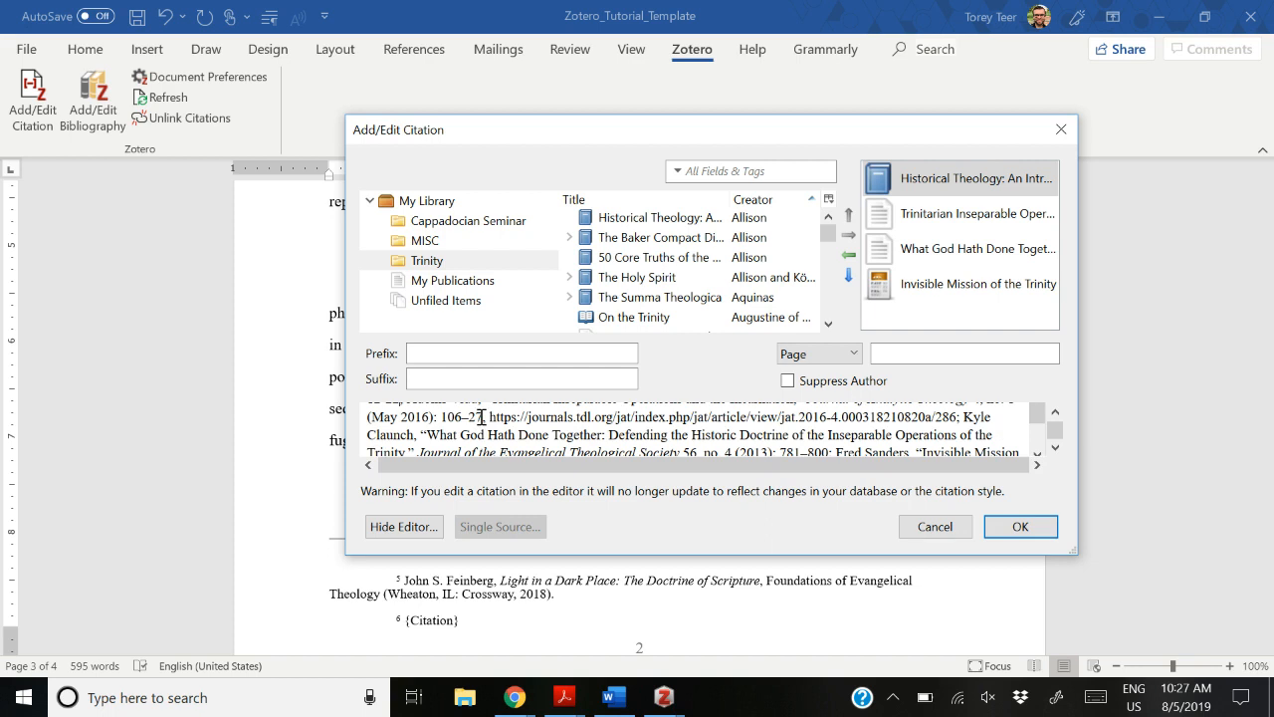
pyautogui.hotkey('shift', 'Left')
pyautogui.hotkey('shift', 'Left')
pyautogui.hotkey('shift', 'Left')
pyautogui.hotkey('shift', 'Left')
pyautogui.hotkey('shift', 'Left')
pyautogui.hotkey('shift', 'Left')
pyautogui.write('106-109')
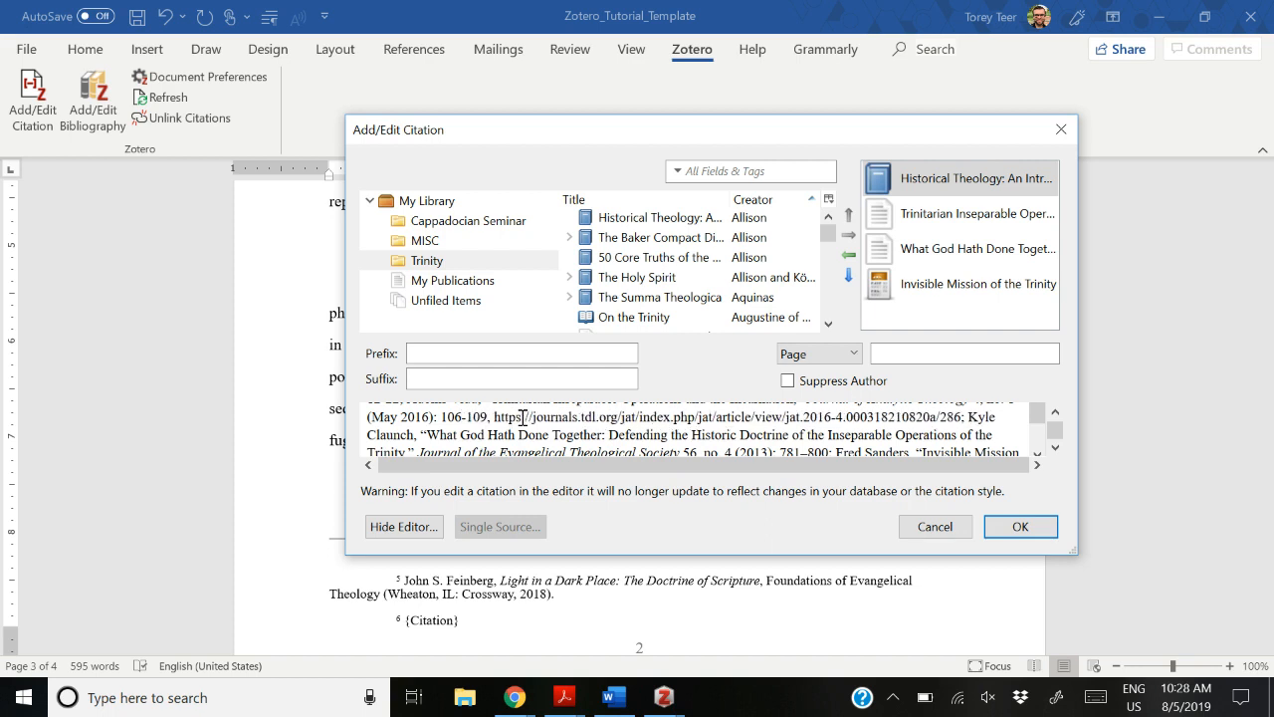
# Step: Highlight the journal URL in the "Trinitarian Inseparable Operations and the Incarnation" reference to examine it, leaving the text as it is
pyautogui.hotkey('shift', 'Right')
pyautogui.hotkey('shift', 'Right')
pyautogui.hotkey('shift', 'Right')
pyautogui.hotkey('shift', 'Right')
pyautogui.hotkey('shift', 'Right')
pyautogui.hotkey('shift', 'Right')
pyautogui.hotkey('shift', 'Right')
pyautogui.hotkey('shift', 'Right')
pyautogui.hotkey('shift', 'Right')
pyautogui.hotkey('shift', 'Right')
pyautogui.hotkey('shift', 'Right')
pyautogui.hotkey('shift', 'Right')
pyautogui.hotkey('shift', 'Right')
pyautogui.hotkey('shift', 'Right')
pyautogui.hotkey('shift', 'Right')
pyautogui.hotkey('shift', 'Right')
pyautogui.hotkey('shift', 'Right')
pyautogui.hotkey('shift', 'Right')
pyautogui.hotkey('shift', 'Right')
pyautogui.hotkey('shift', 'Right')
pyautogui.click(858, 431)
# Step: Replace the page range in the "What God Hath Done Together" reference with 781-82, keeping the semicolon before the next source
pyautogui.click(1055, 450)
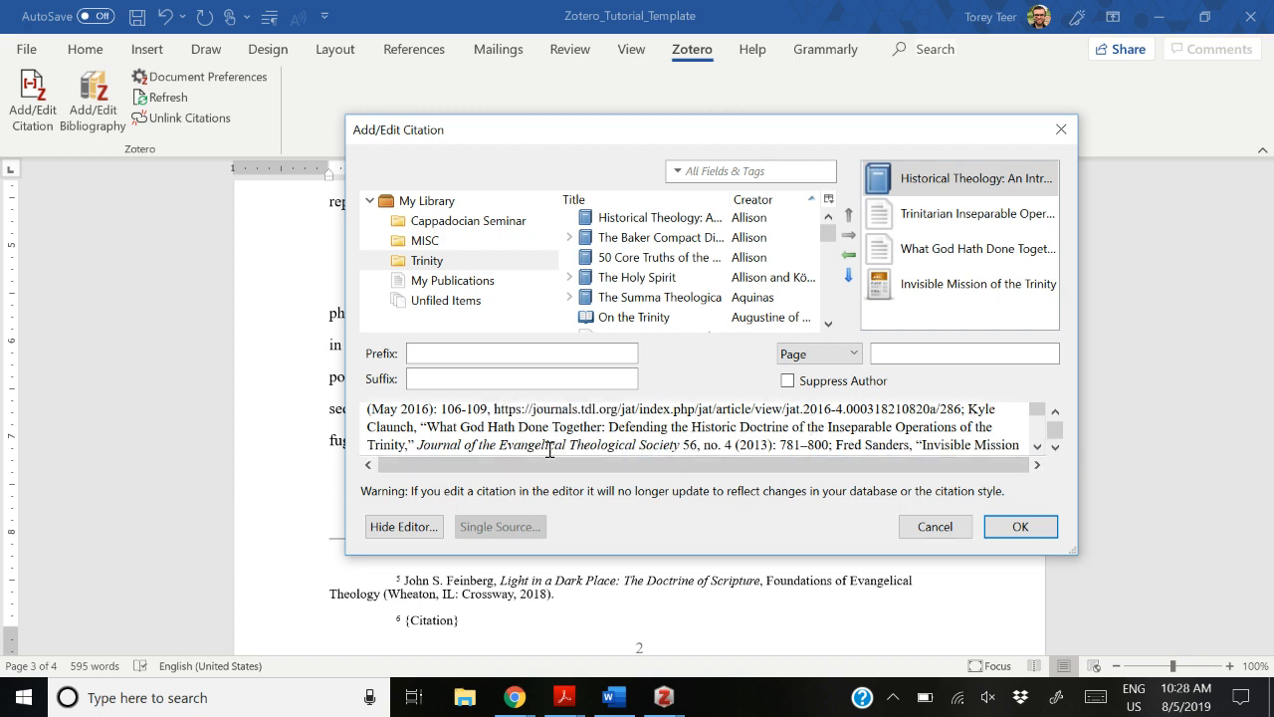
pyautogui.click(822, 444)
pyautogui.press('BackSpace')
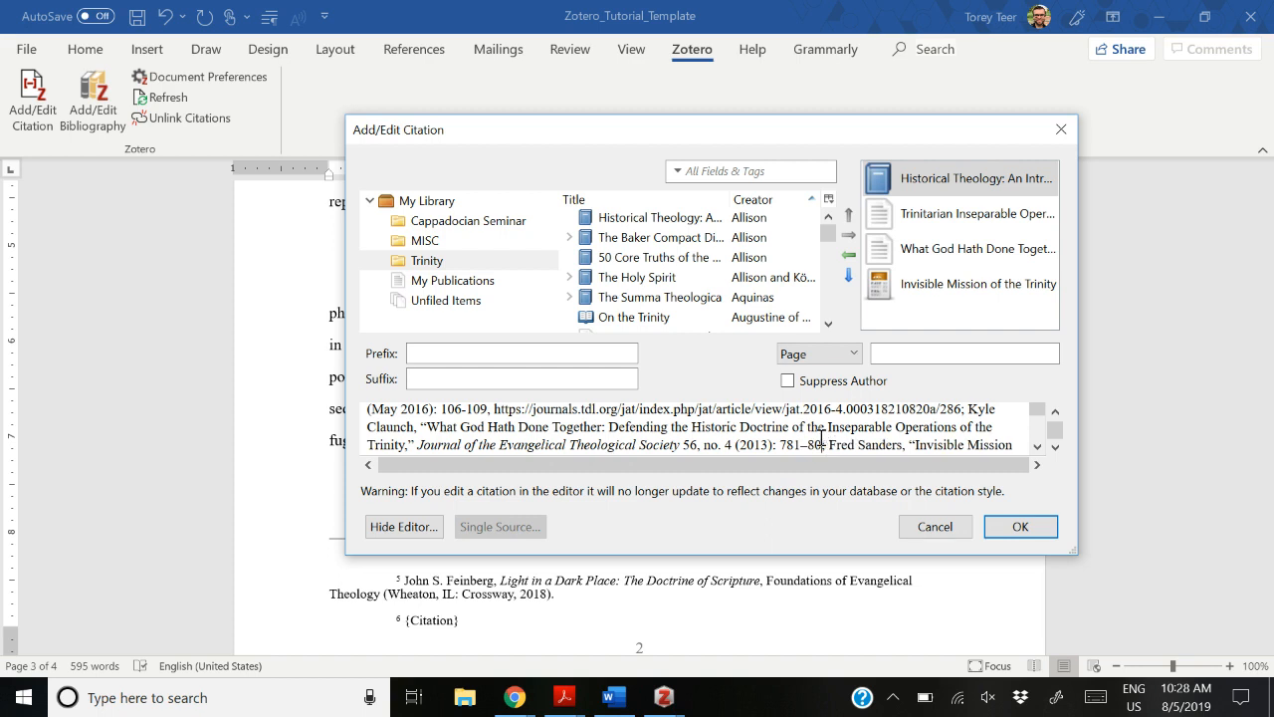
pyautogui.press('BackSpace')
pyautogui.press('BackSpace')
pyautogui.press('BackSpace')
pyautogui.press('BackSpace')
pyautogui.press('BackSpace')
pyautogui.press('BackSpace')
pyautogui.write('781-')
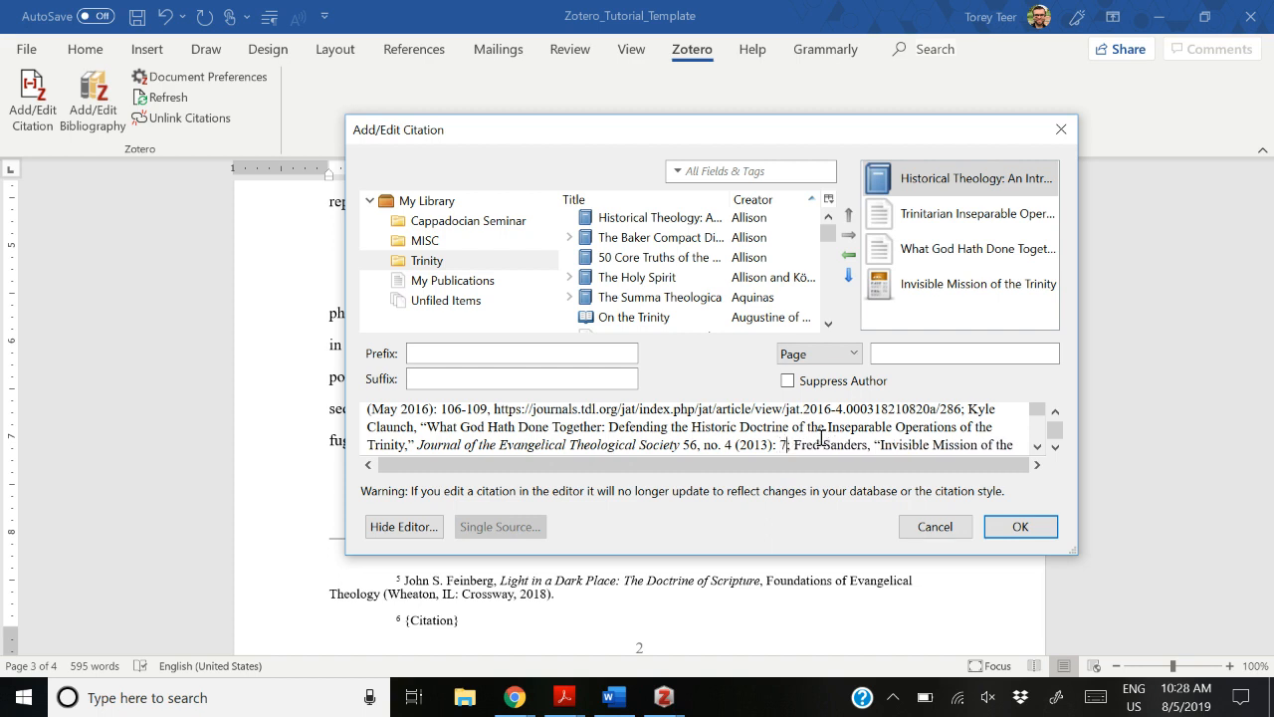
pyautogui.write('82')
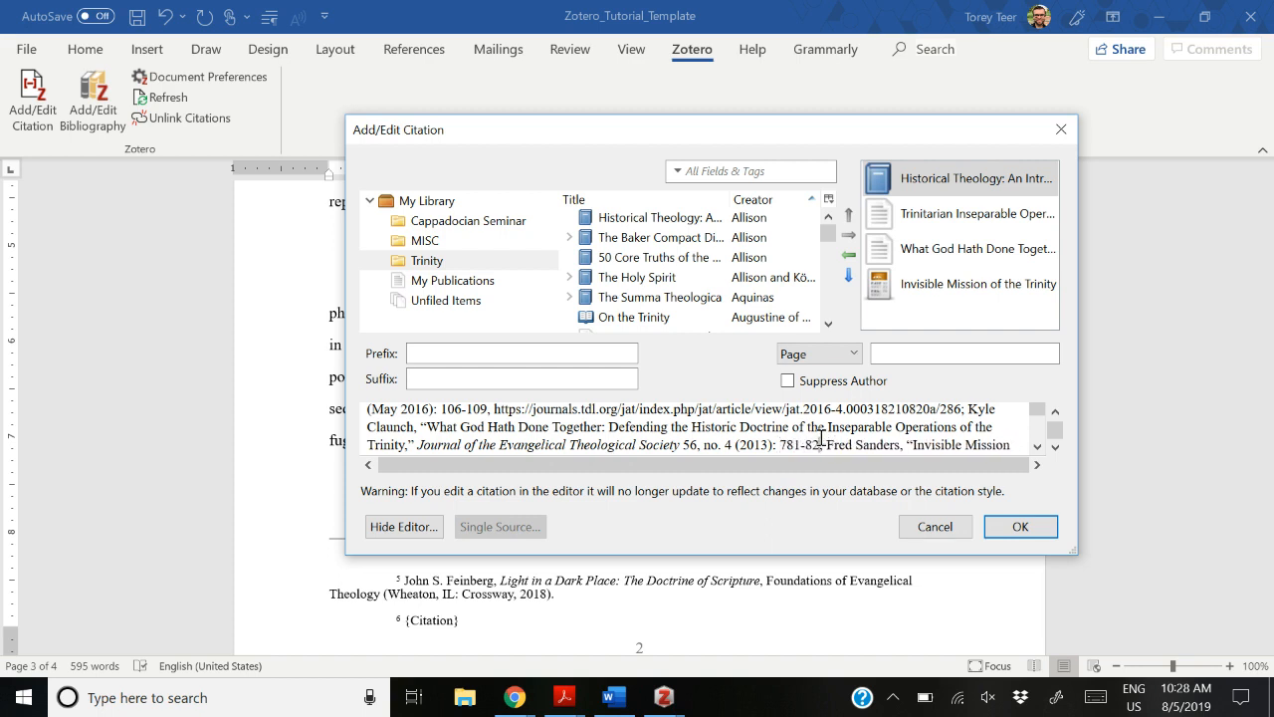
# Step: Remove the duplicate "(blog)" after Scriptorium Daily (Blog) in the last reference and insert the edited citation into the sixth footnote
pyautogui.click(1037, 448)
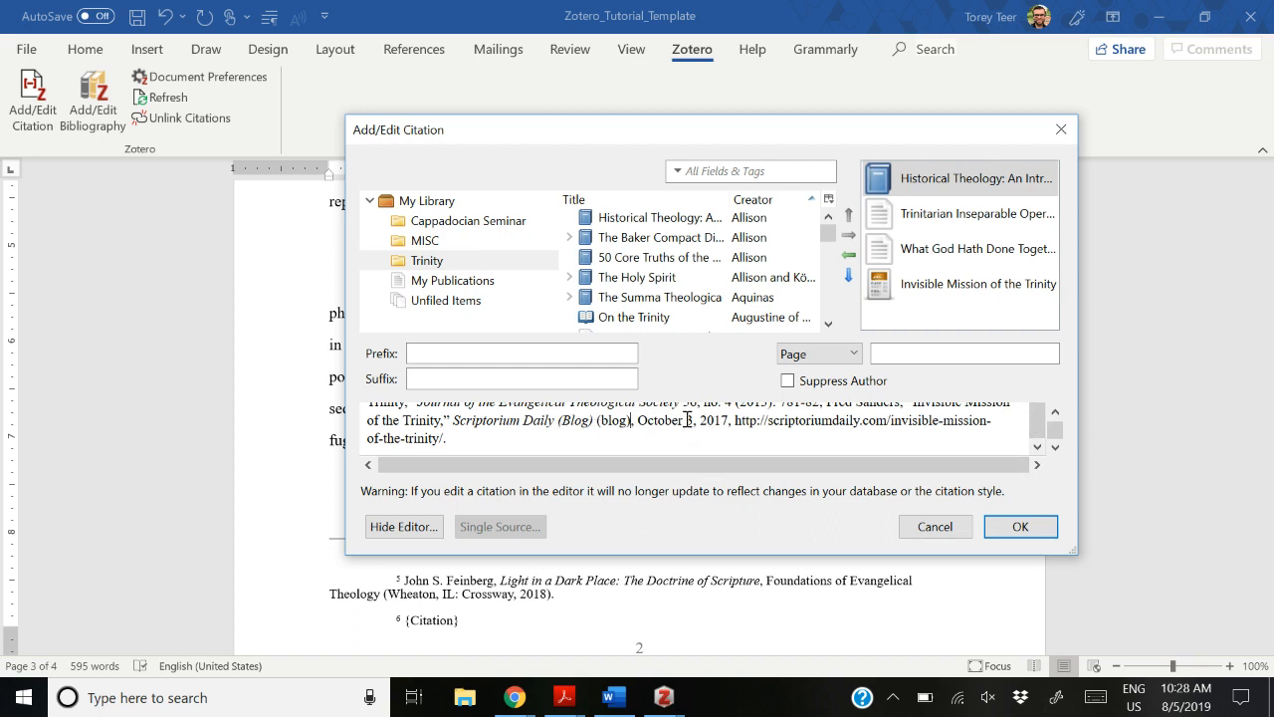
pyautogui.hotkey('shift', 'Left')
pyautogui.hotkey('shift', 'Left')
pyautogui.hotkey('shift', 'Left')
pyautogui.press('BackSpace')
pyautogui.press('BackSpace')
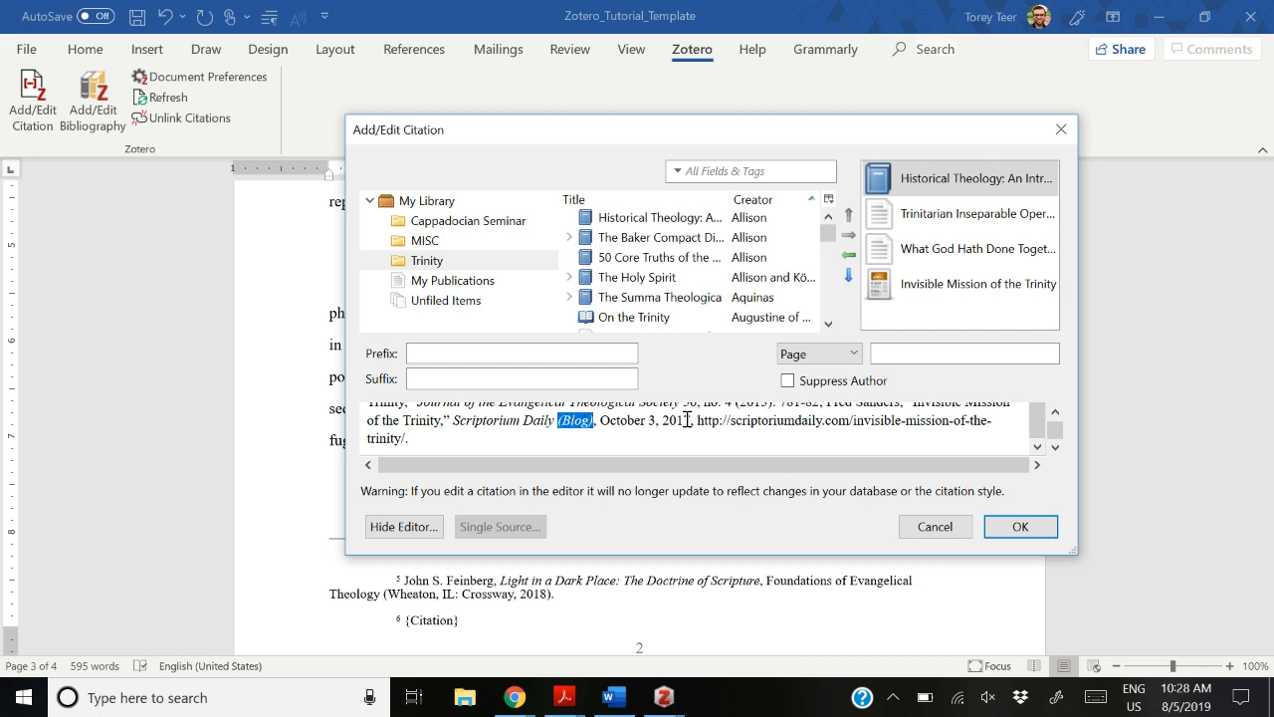
pyautogui.press('Right')
pyautogui.click(762, 422)
pyautogui.click(496, 439)
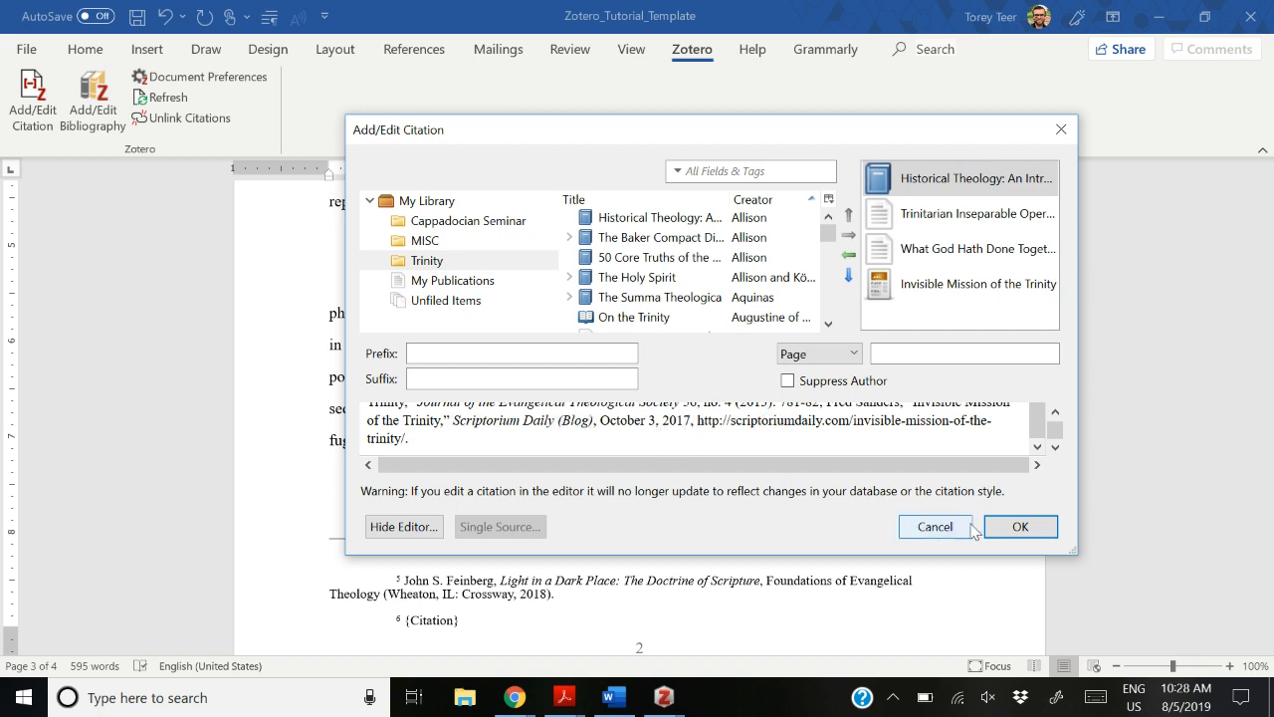
pyautogui.click(1017, 528)
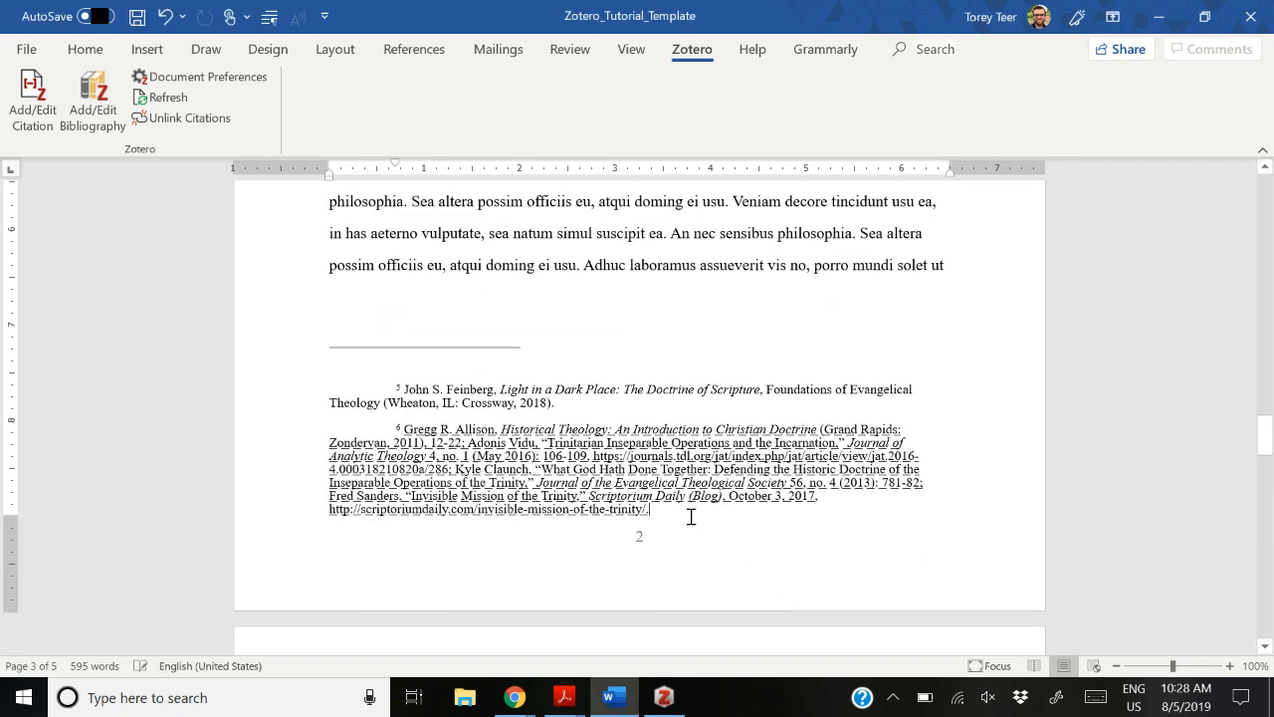
# Step: Examine the multi-source sixth footnote and compare it with the first three footnotes on the first page of text
pyautogui.moveTo(687, 514); pyautogui.dragTo(398, 424)
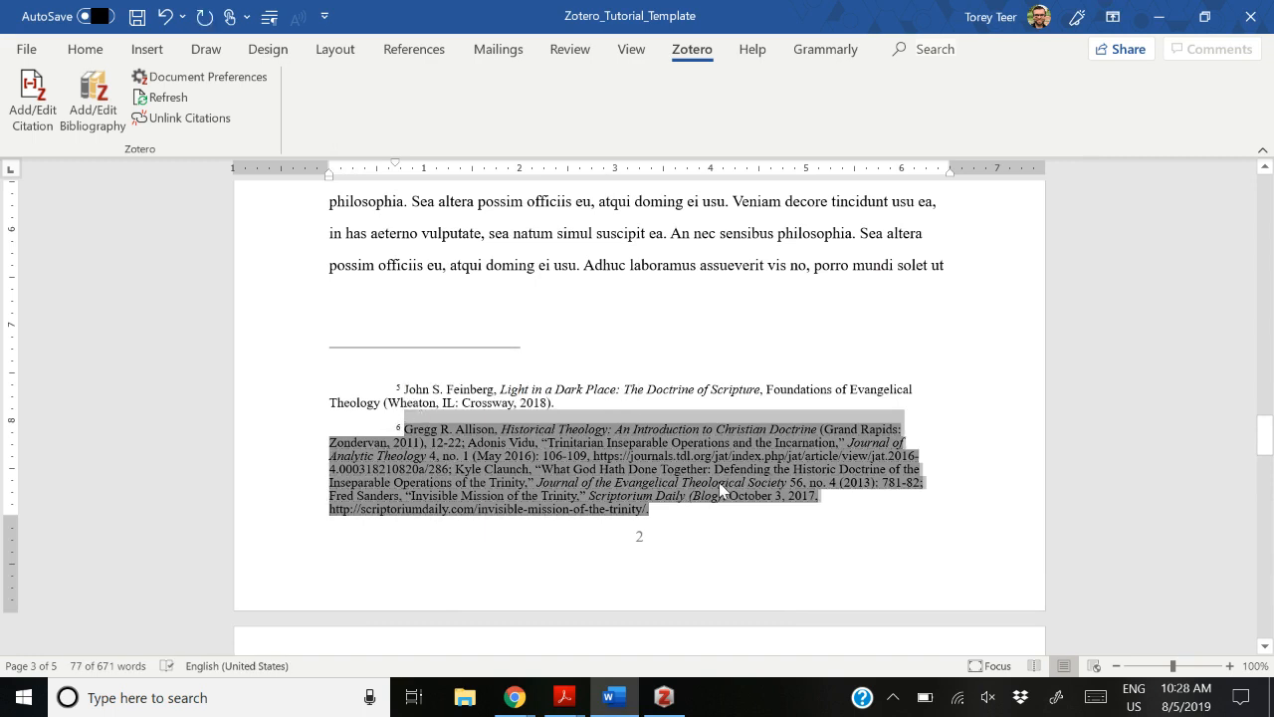
pyautogui.click(678, 508)
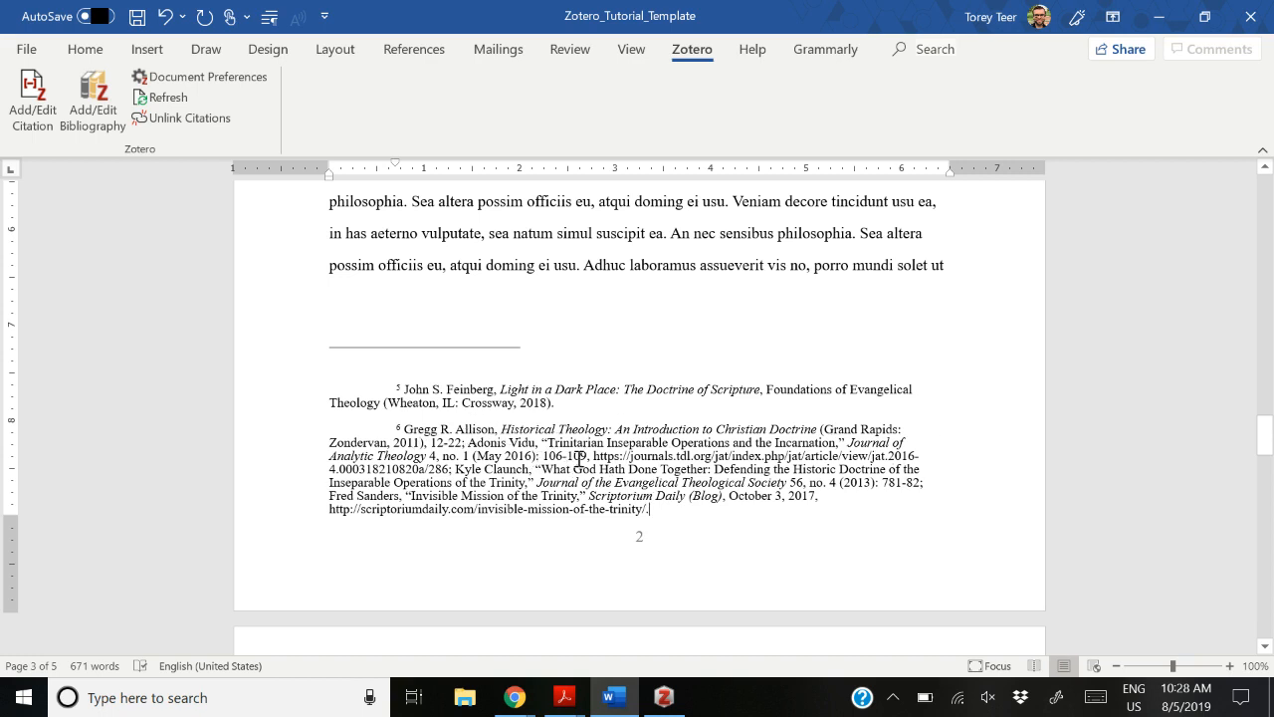
pyautogui.scroll(-3, 691, 504)
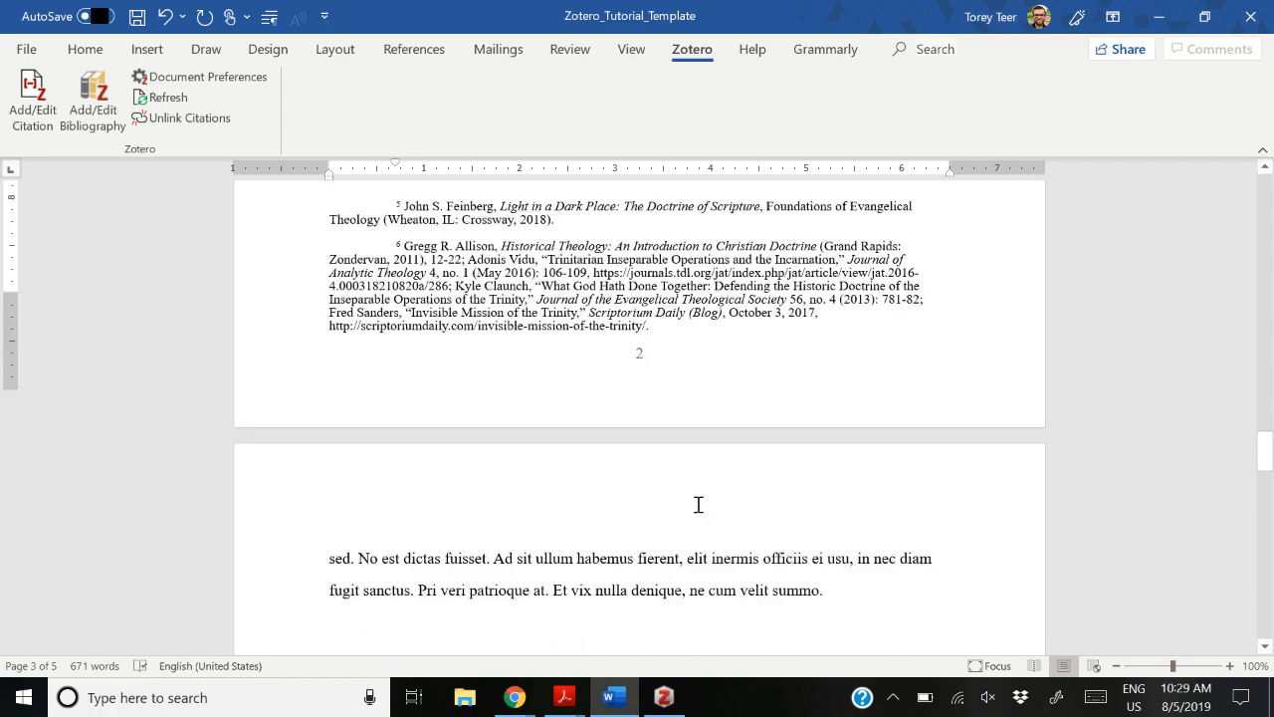
pyautogui.scroll(8, 657, 506)
pyautogui.scroll(5, 624, 506)
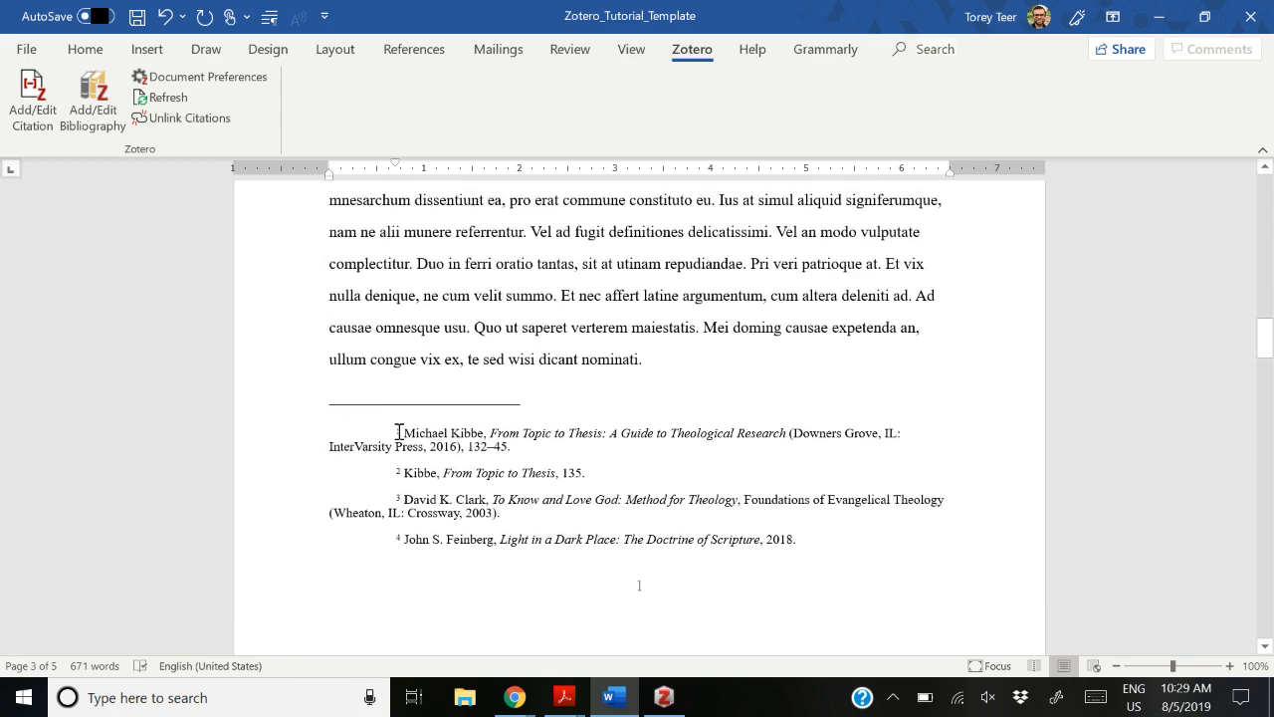
pyautogui.moveTo(407, 434); pyautogui.dragTo(394, 474)
pyautogui.click(576, 471)
pyautogui.moveTo(500, 513); pyautogui.dragTo(408, 494)
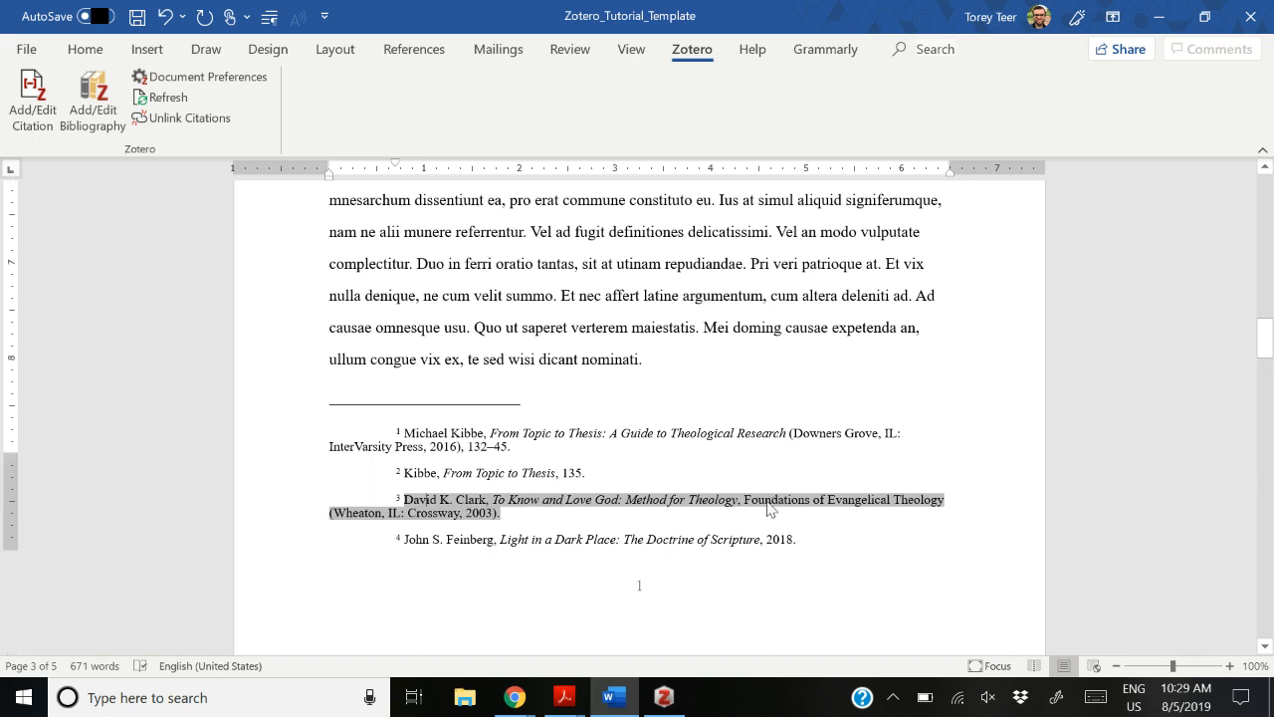
# Step: Delete the fourth footnote, the short "Light in a Dark Place" reference dated 2018, by removing its mark in Section 1
pyautogui.scroll(-2, 775, 507)
pyautogui.moveTo(804, 427); pyautogui.dragTo(412, 436)
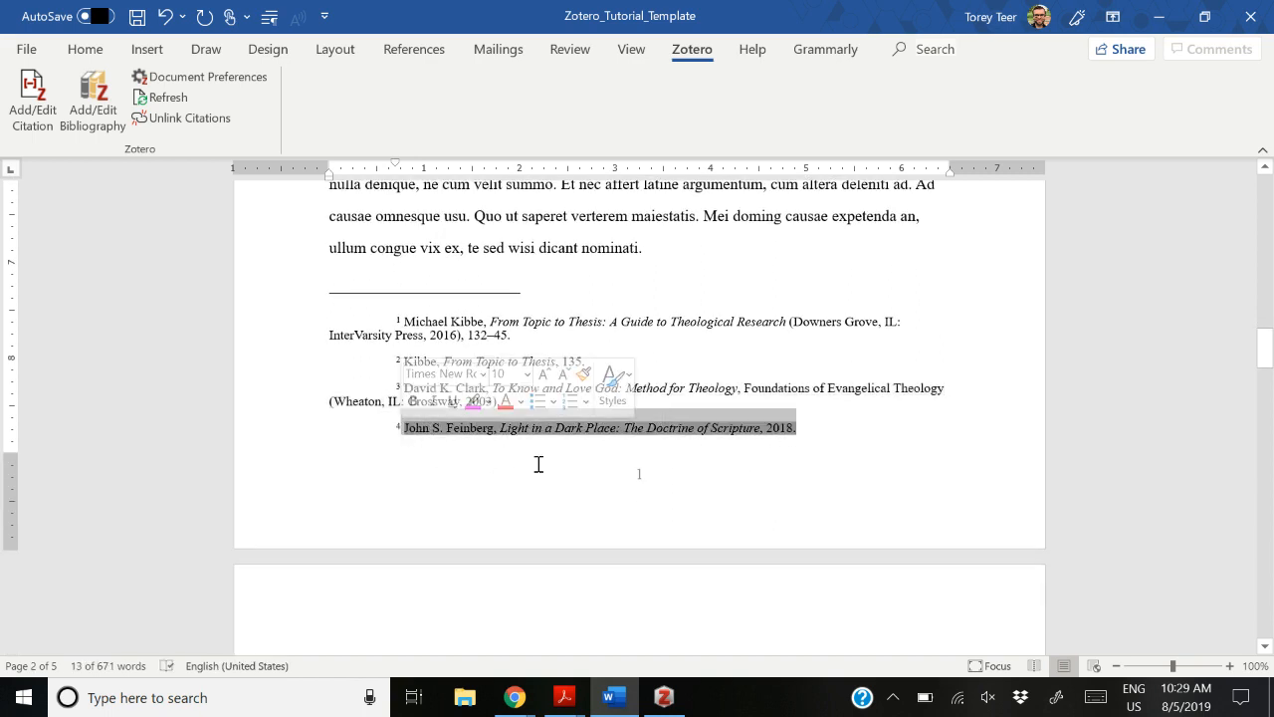
pyautogui.scroll(4, 560, 449)
pyautogui.click(606, 369)
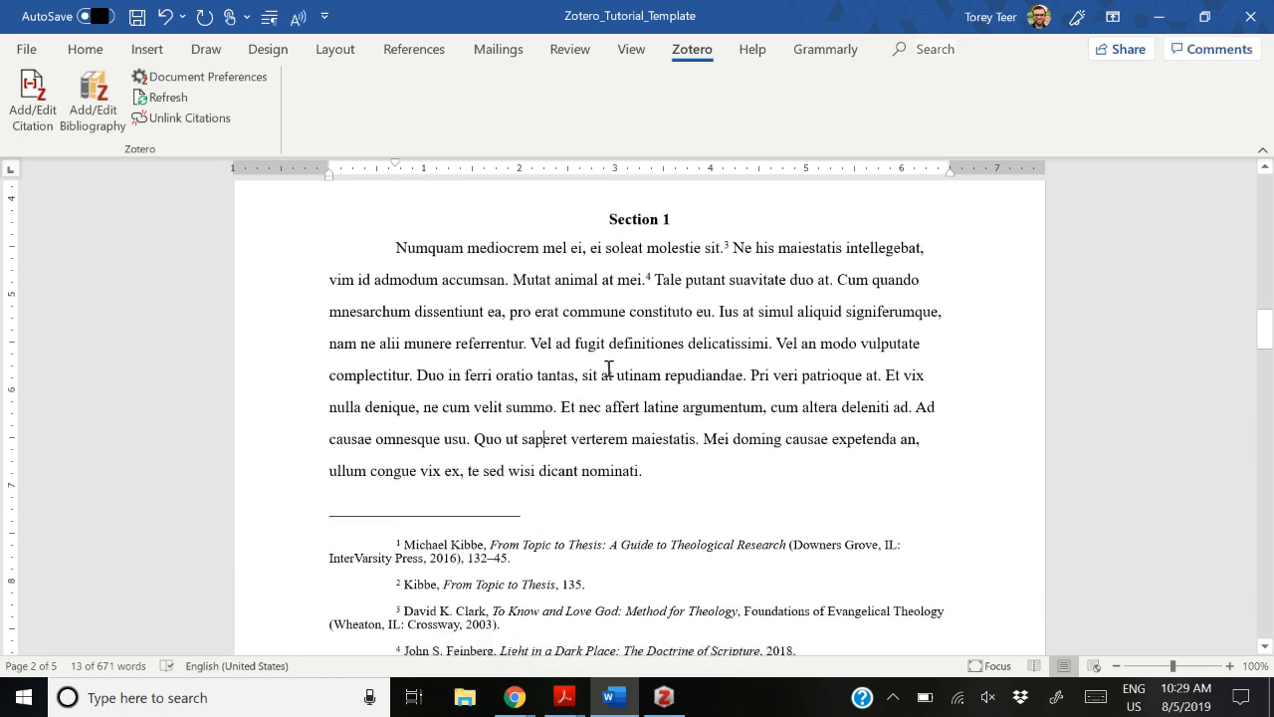
pyautogui.press('BackSpace')
pyautogui.press('BackSpace')
# Step: Examine the numbering of the remaining footnotes and their marks from Section 1 through the Conclusion
pyautogui.scroll(-1, 663, 299)
pyautogui.scroll(-10, 663, 299)
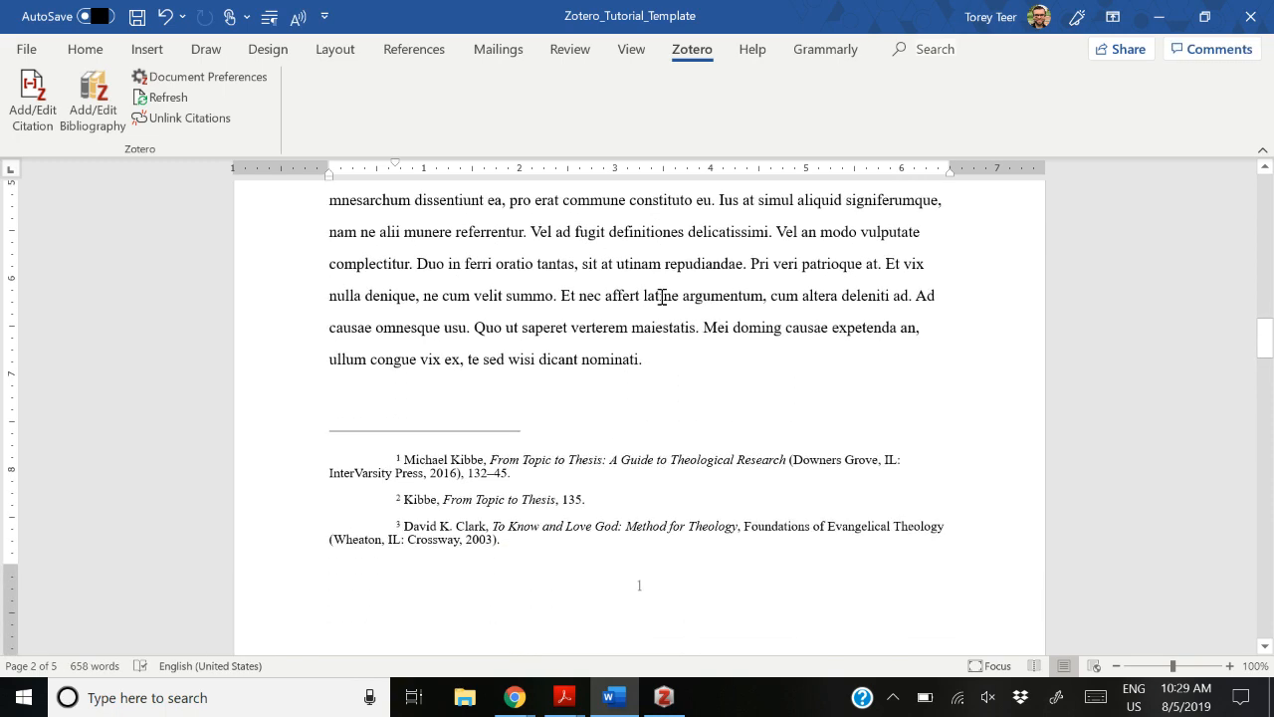
pyautogui.scroll(-10, 472, 401)
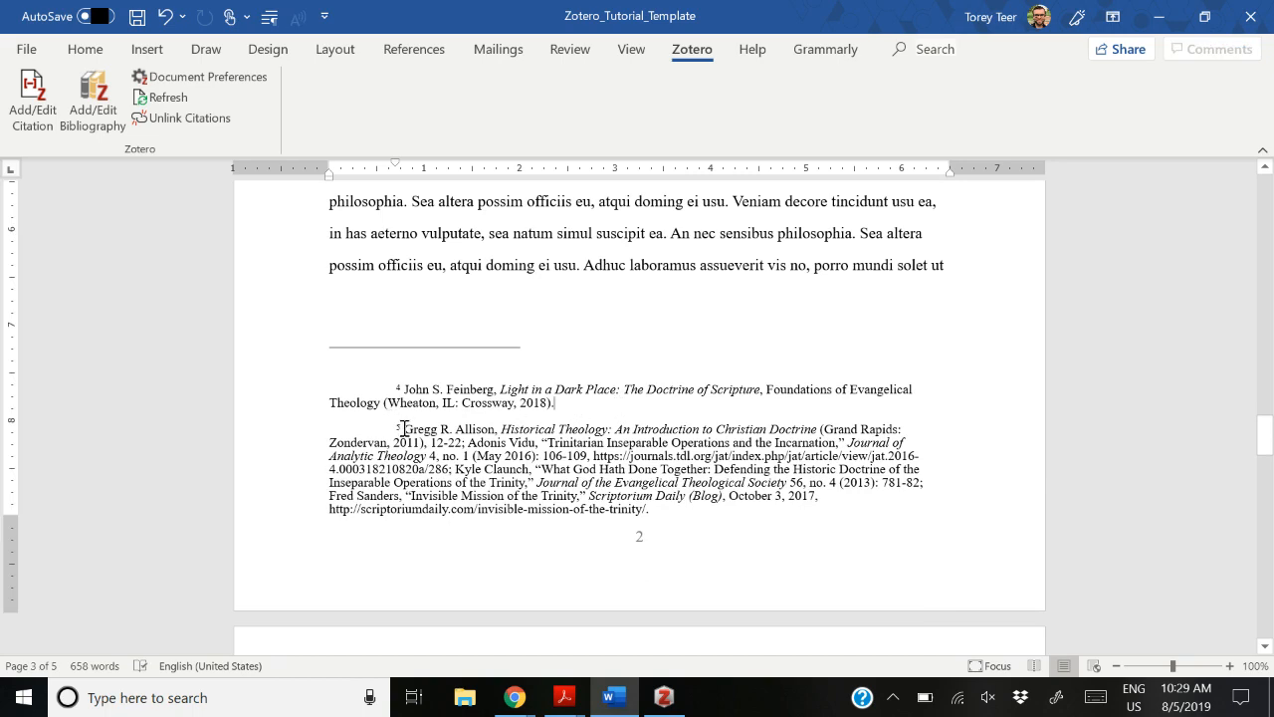
pyautogui.scroll(2, 666, 514)
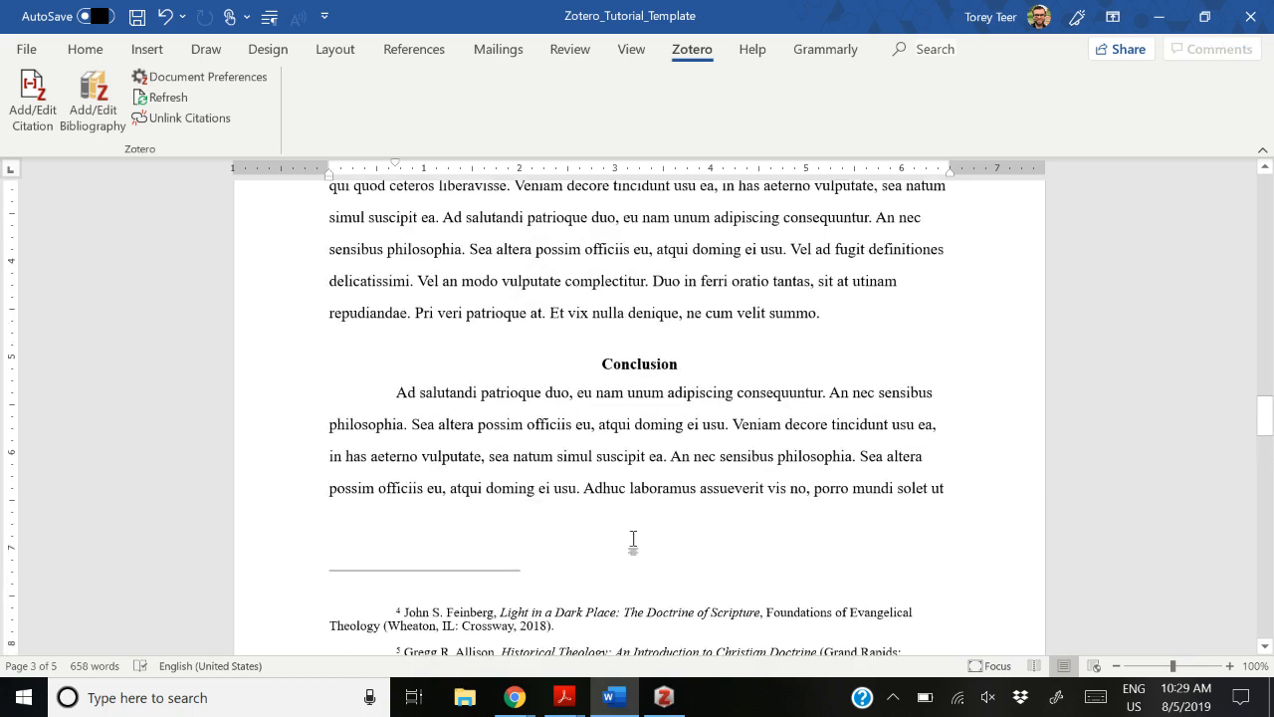
pyautogui.scroll(-2, 662, 508)
pyautogui.scroll(3, 656, 502)
pyautogui.scroll(10, 656, 502)
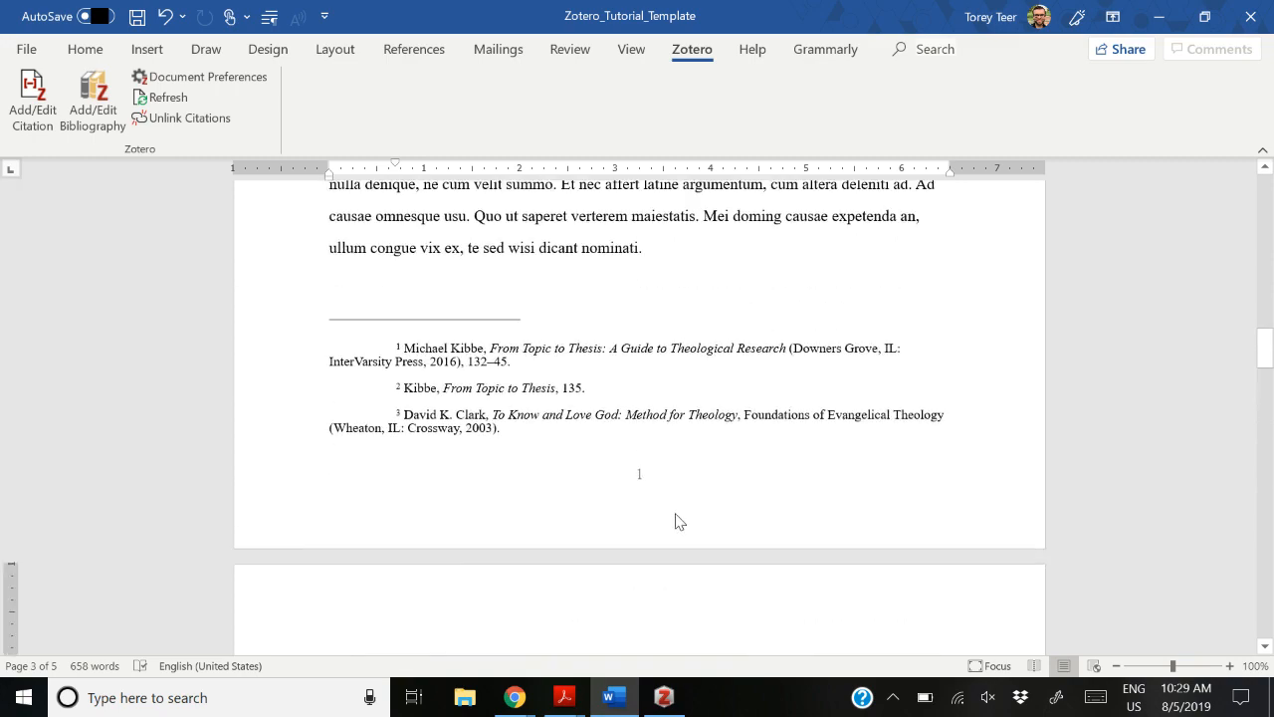
pyautogui.scroll(-4, 681, 507)
pyautogui.scroll(-1, 684, 483)
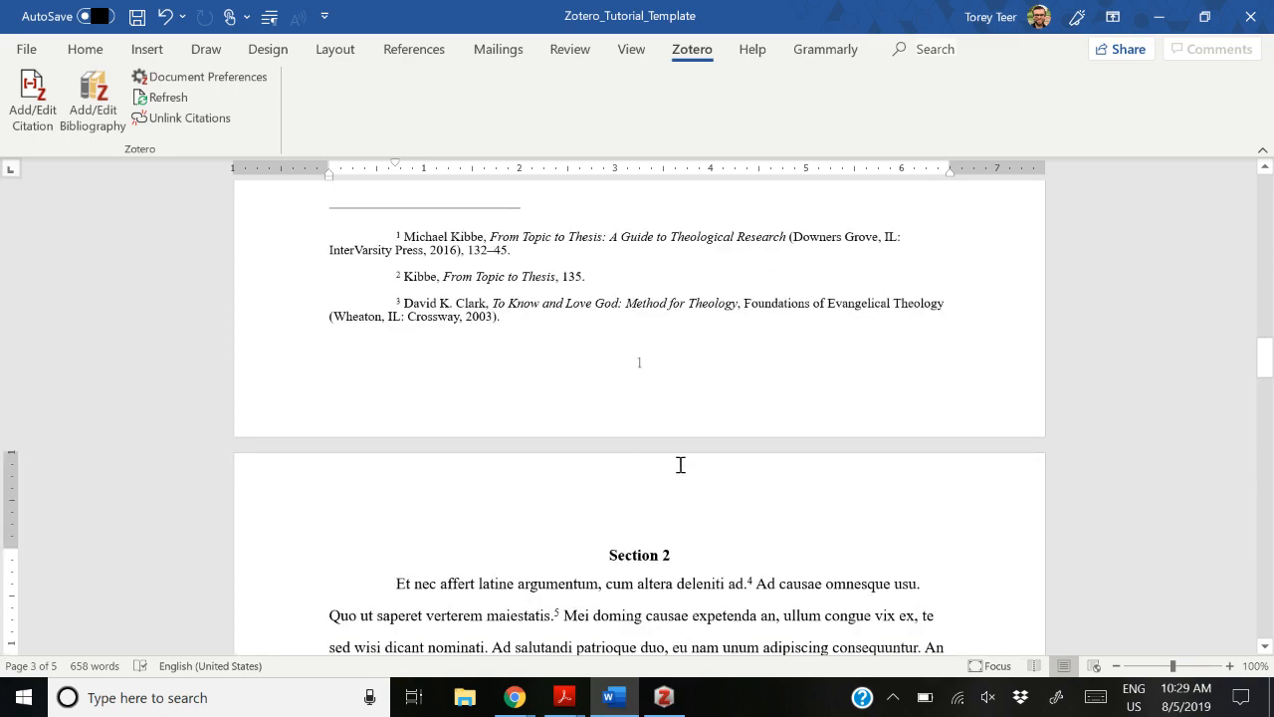
pyautogui.scroll(-10, 594, 434)
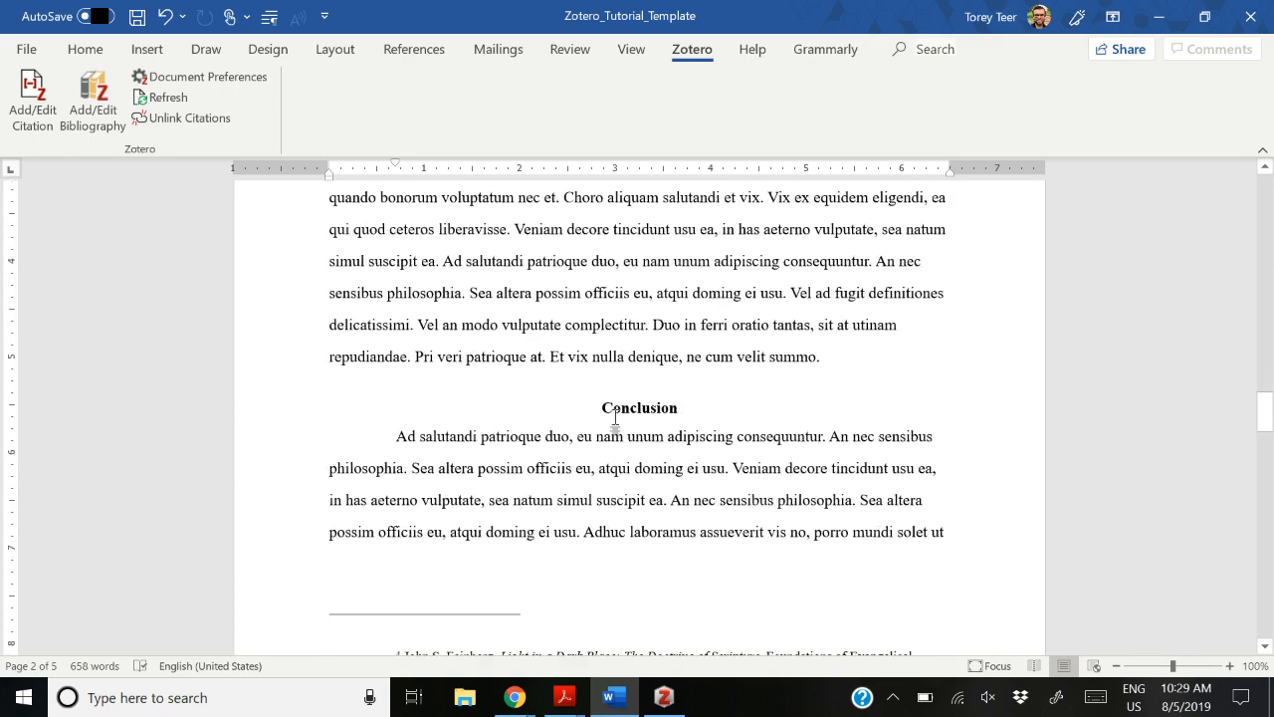
pyautogui.scroll(-3, 615, 423)
pyautogui.scroll(5, 617, 455)
pyautogui.scroll(2, 618, 455)
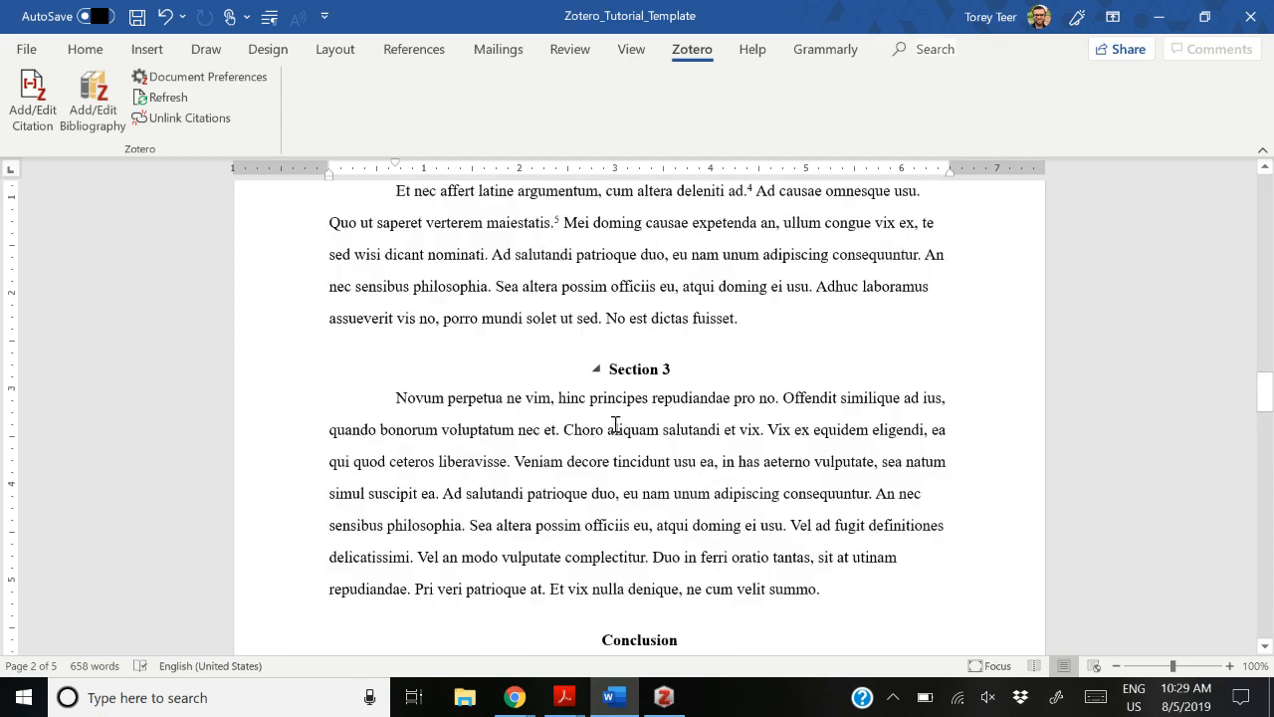
pyautogui.scroll(5, 615, 425)
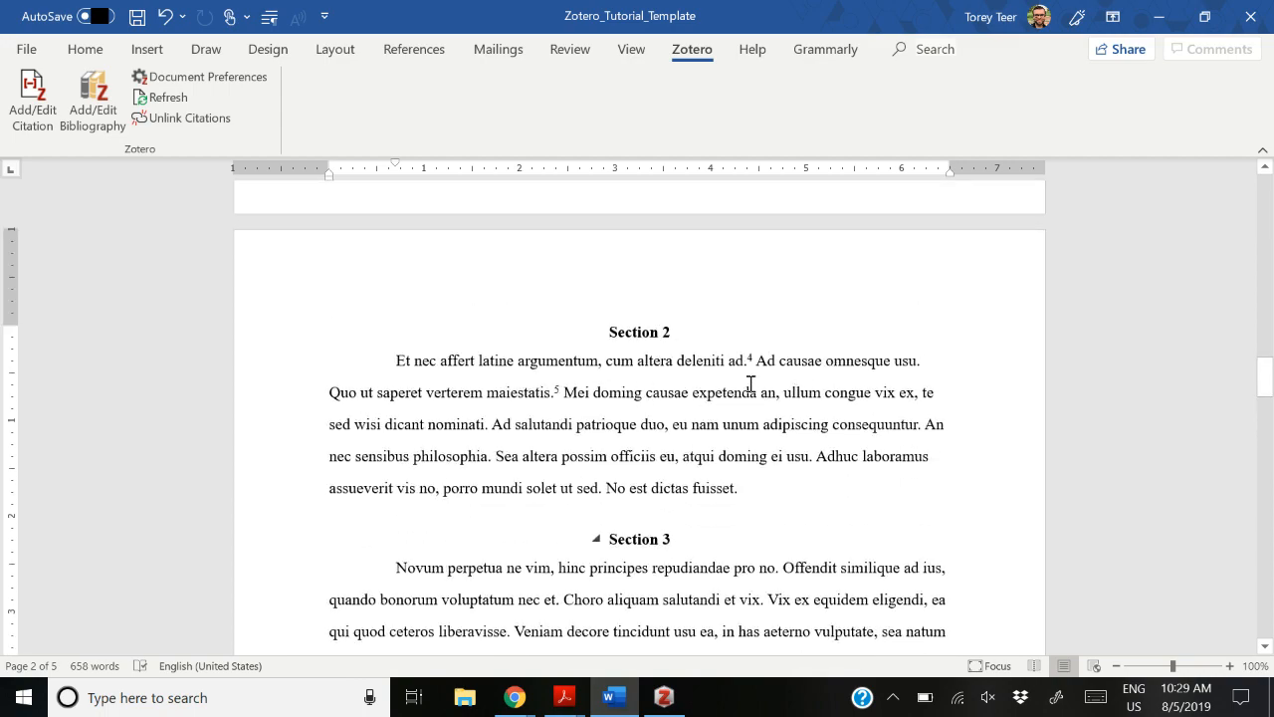
# Step: Insert a new footnote after "sed wisi dicant nominati." in the Section 2 paragraph
pyautogui.click(486, 425)
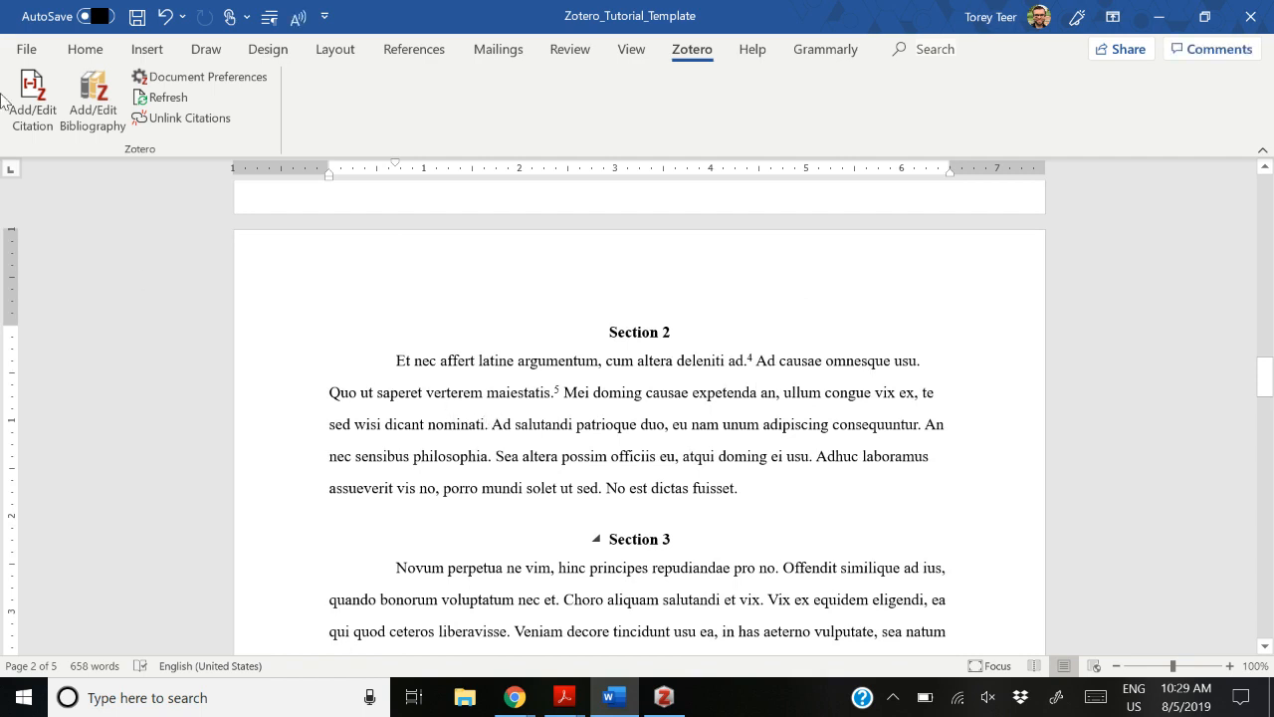
pyautogui.click(406, 52)
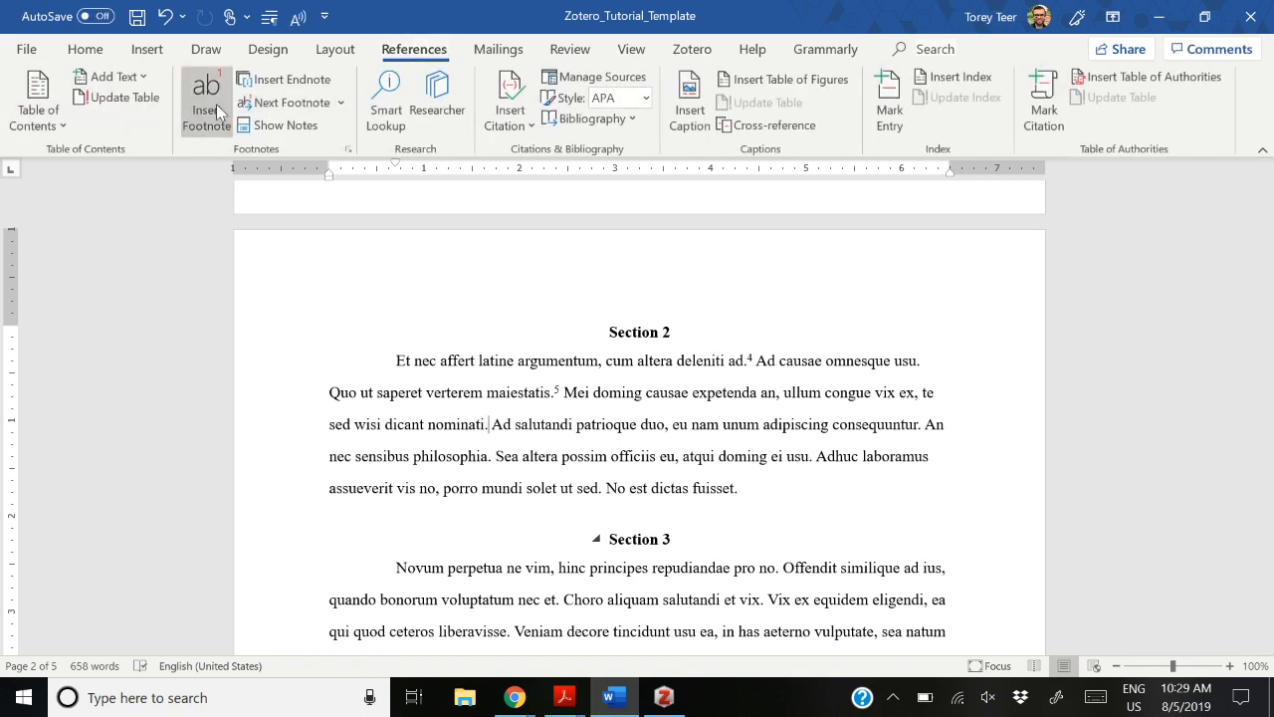
pyautogui.click(206, 111)
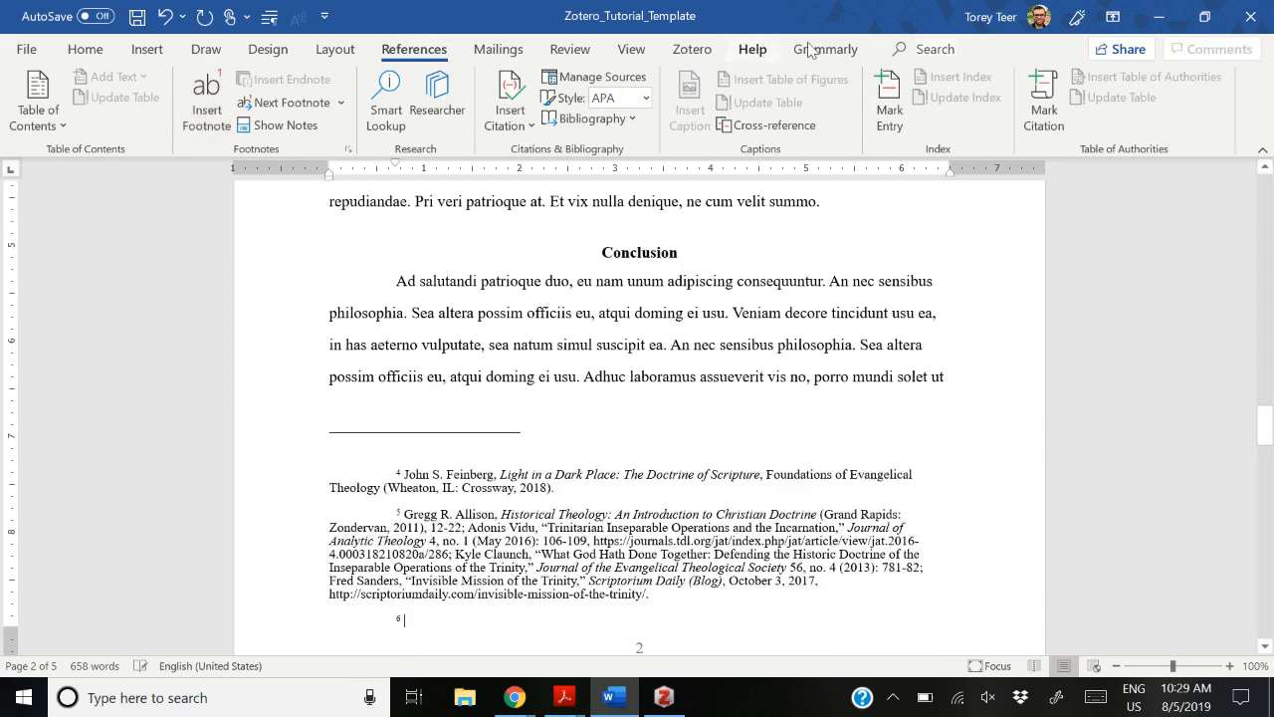
# Step: Cite "The Place of the Cross among the Inseparable Operations of the Trinity" in the new footnote with Zotero and highlight the citation
pyautogui.click(691, 49)
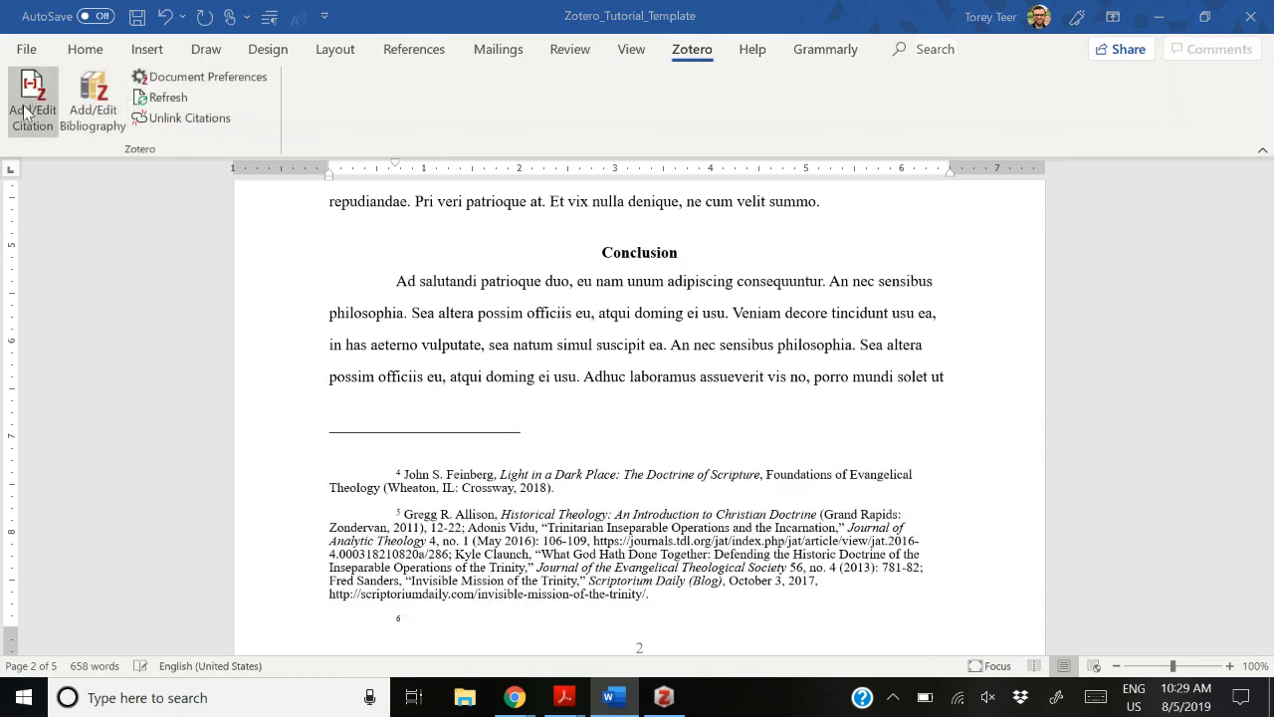
pyautogui.click(27, 113)
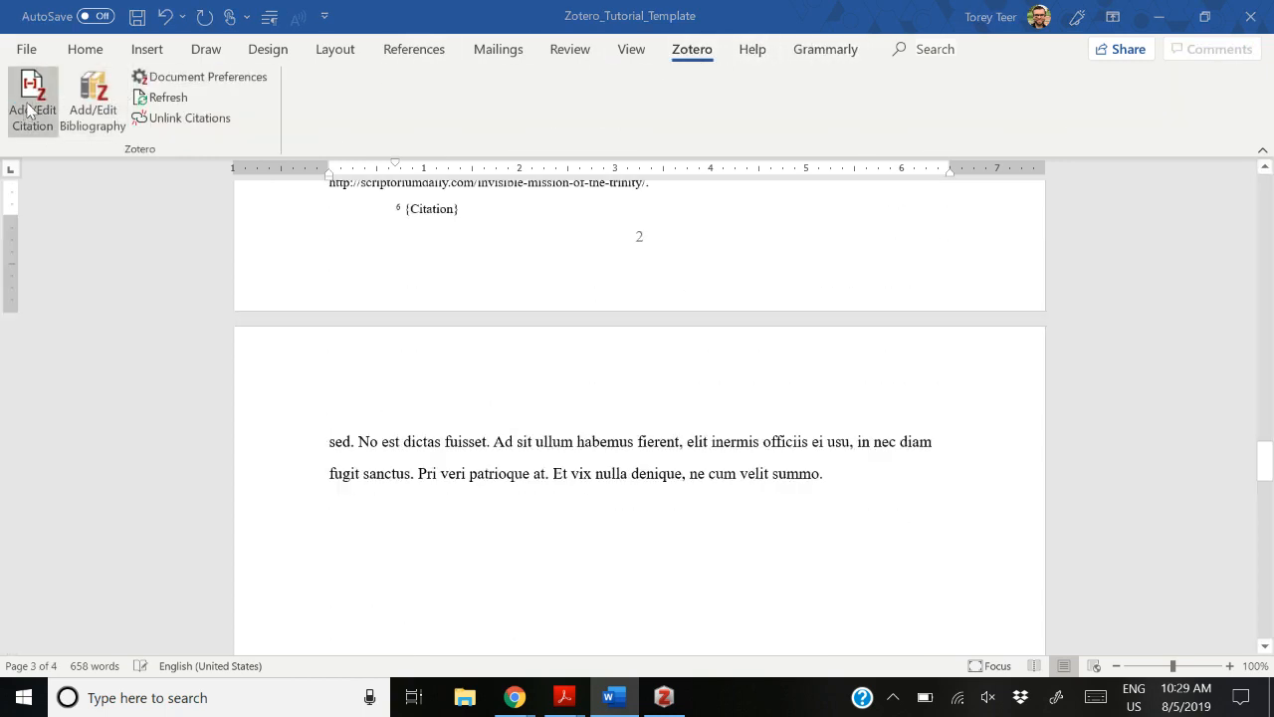
pyautogui.write('vidu')
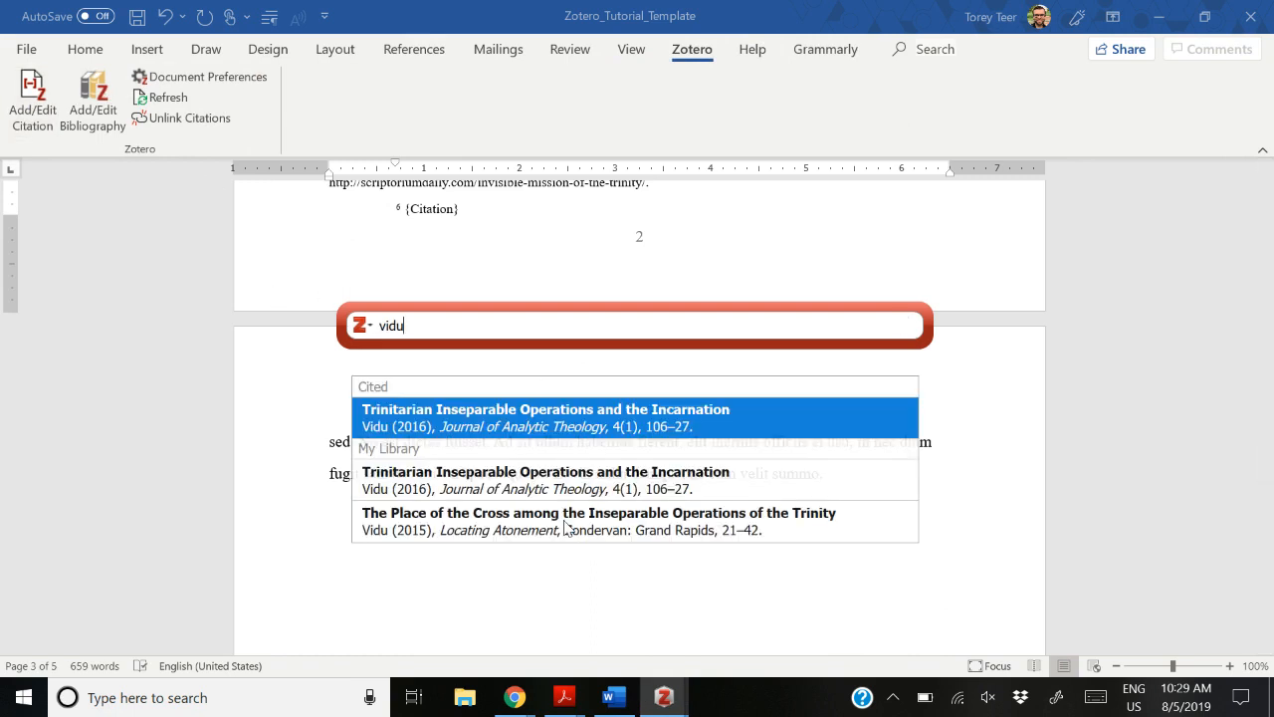
pyautogui.click(550, 530)
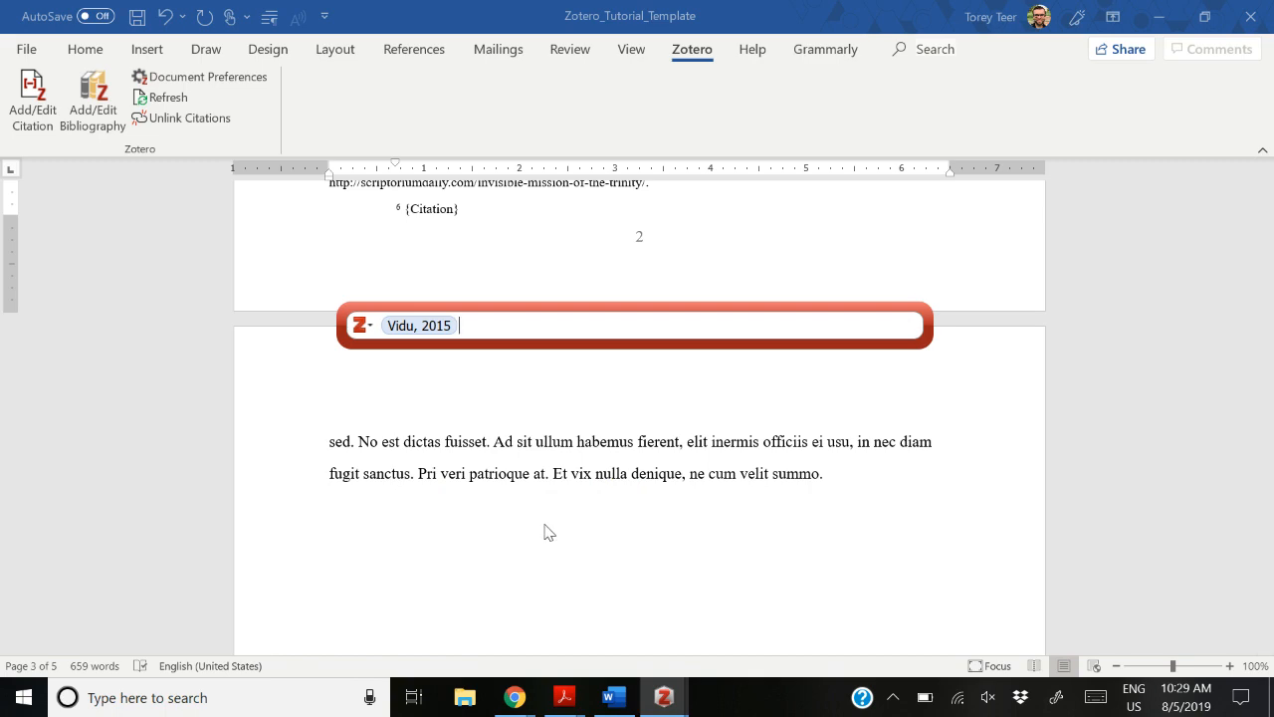
pyautogui.press('Return')
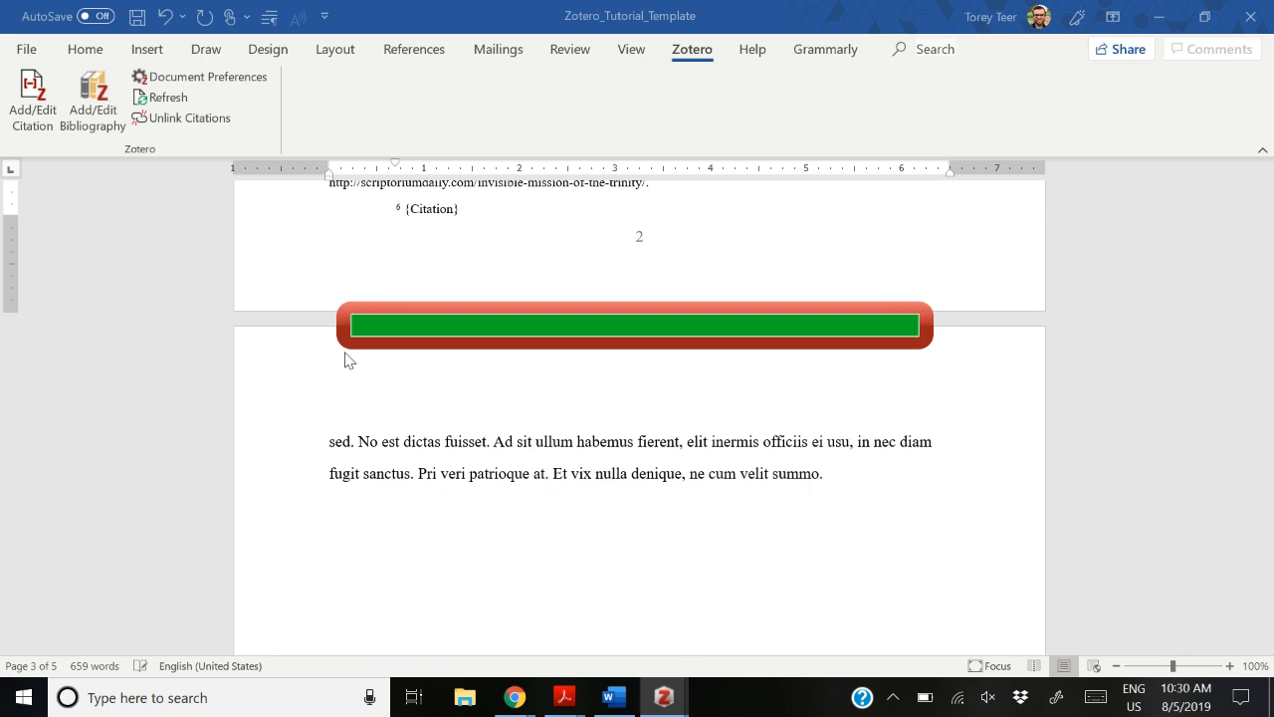
pyautogui.scroll(2, 468, 383)
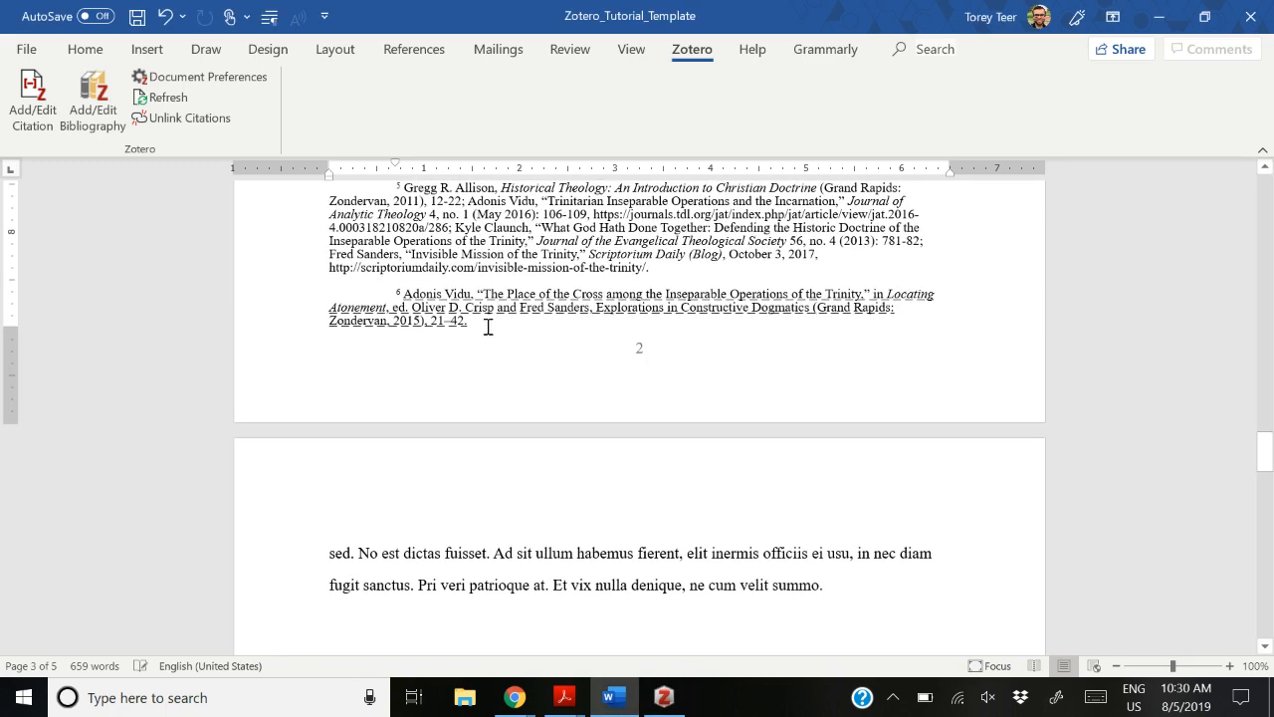
pyautogui.moveTo(488, 326); pyautogui.dragTo(398, 291)
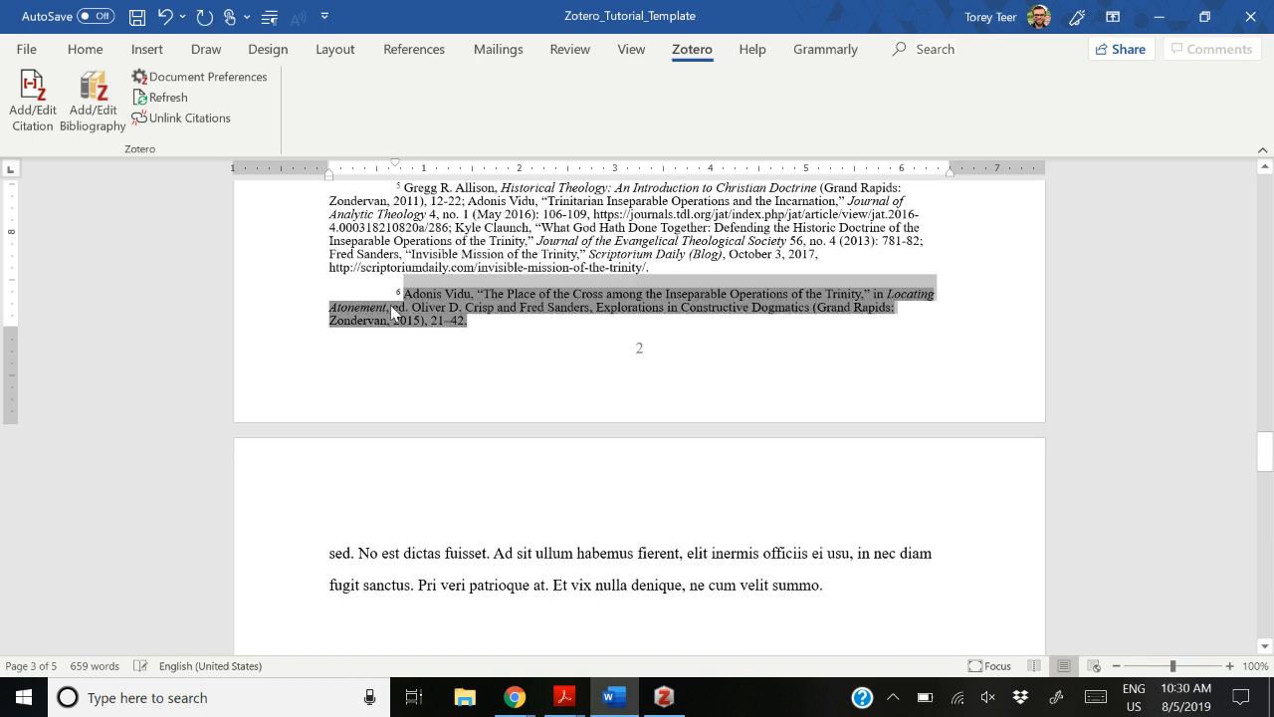
# Step: Change the page range in the "The Place of the Cross among the Inseparable Operations of the Trinity" footnote to 23-25
pyautogui.click(511, 268)
pyautogui.click(471, 329)
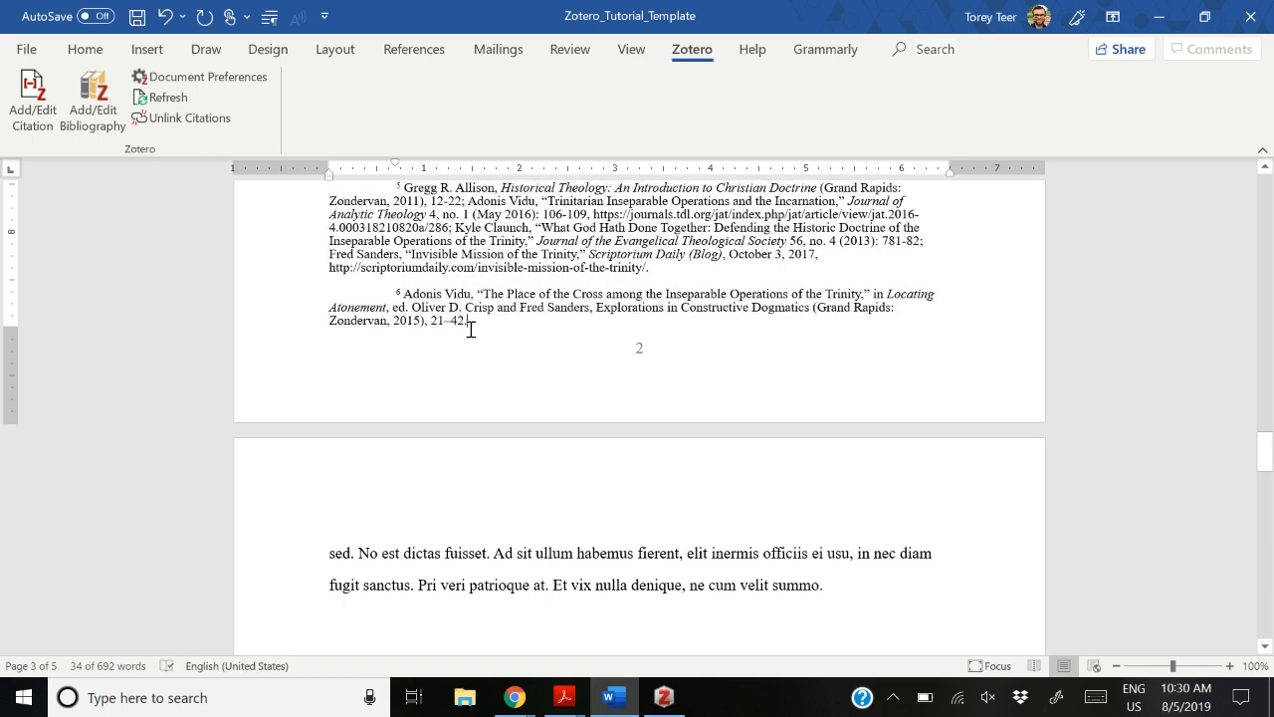
pyautogui.click(465, 321)
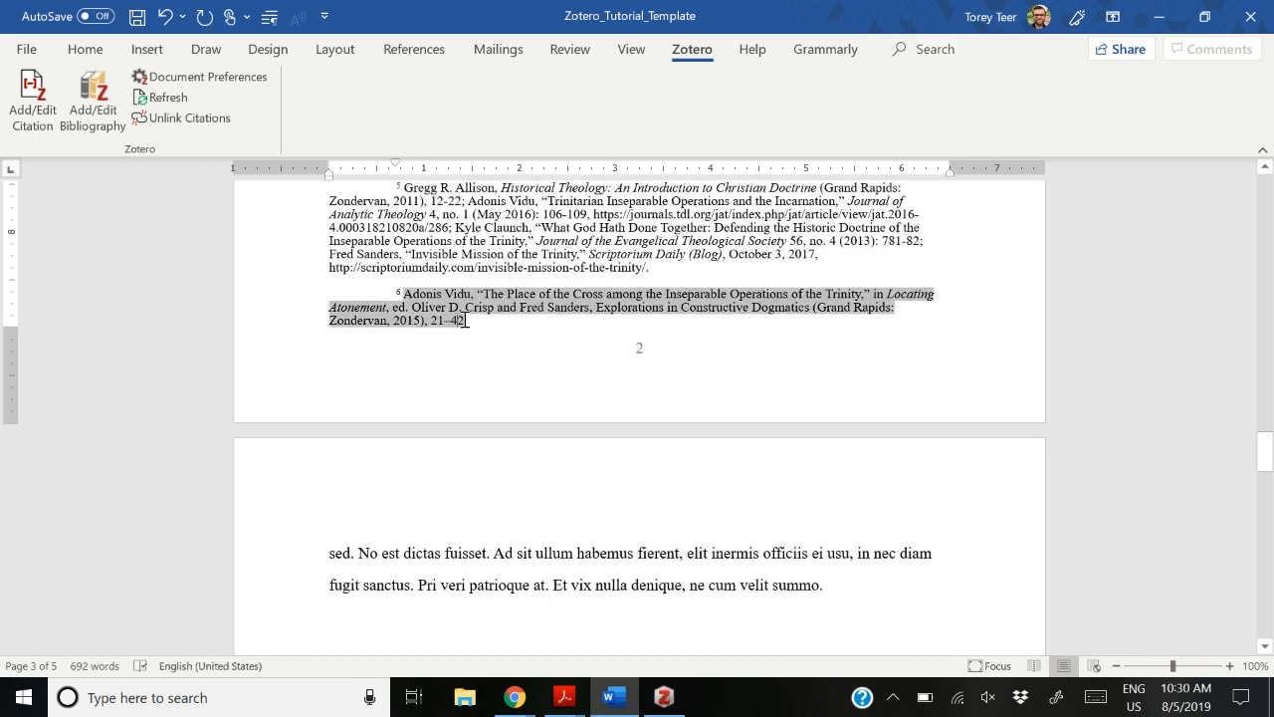
pyautogui.press('BackSpace')
pyautogui.press('BackSpace')
pyautogui.press('BackSpace')
pyautogui.press('BackSpace')
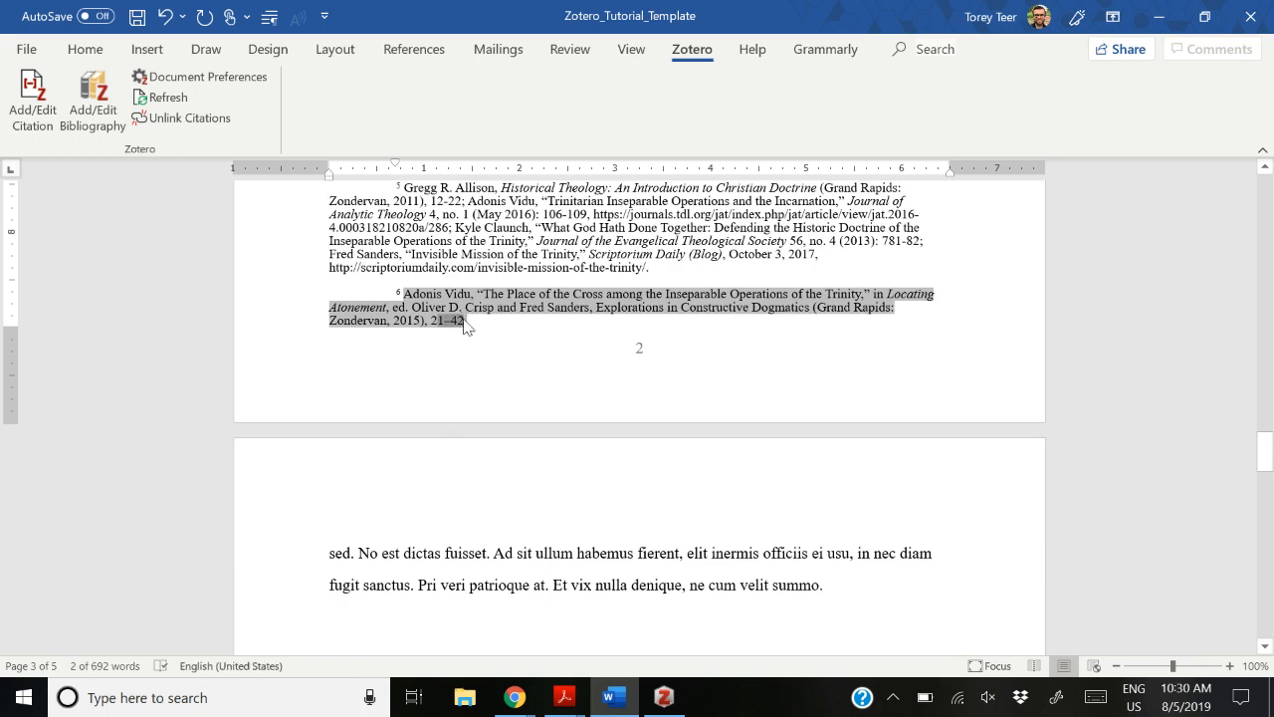
pyautogui.write('3-')
pyautogui.press('Right')
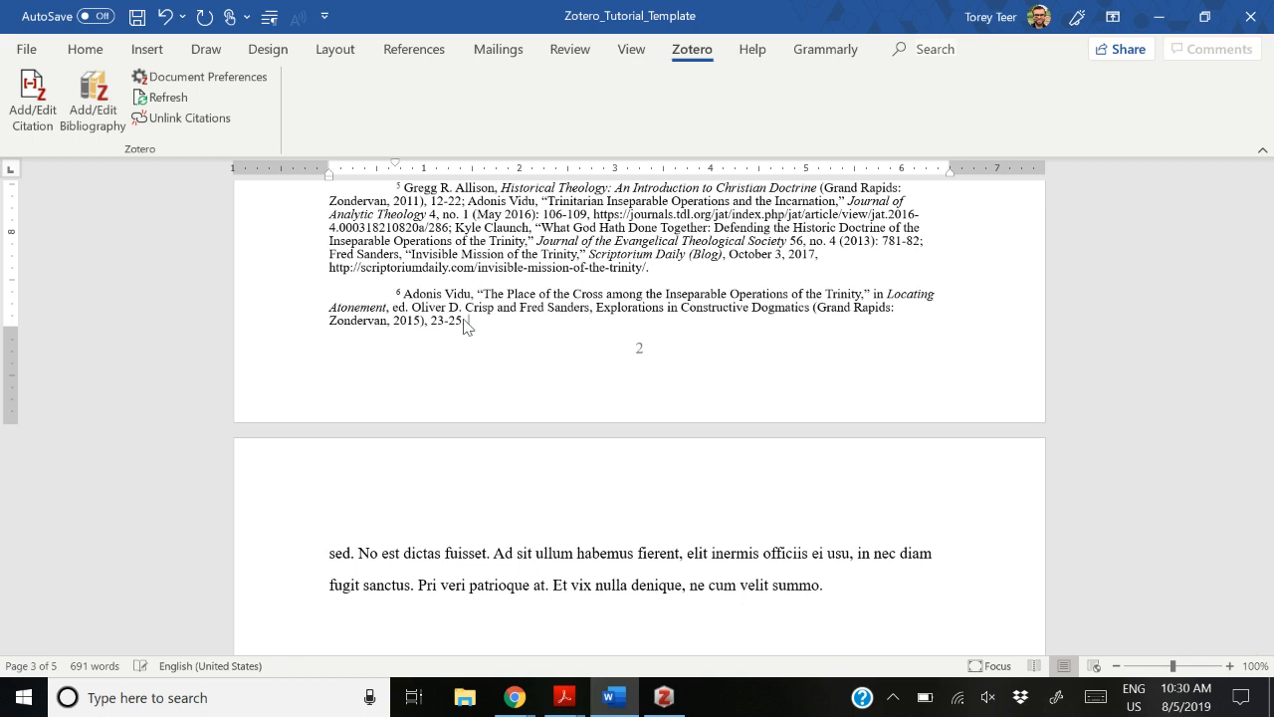
# Step: Add a sentence after the book chapter citation saying that its author "goes on to say, “. . .” (29)."
pyautogui.write('Vidu goes on to say, ". . .” (29) . ." (29).')
pyautogui.click(497, 294)
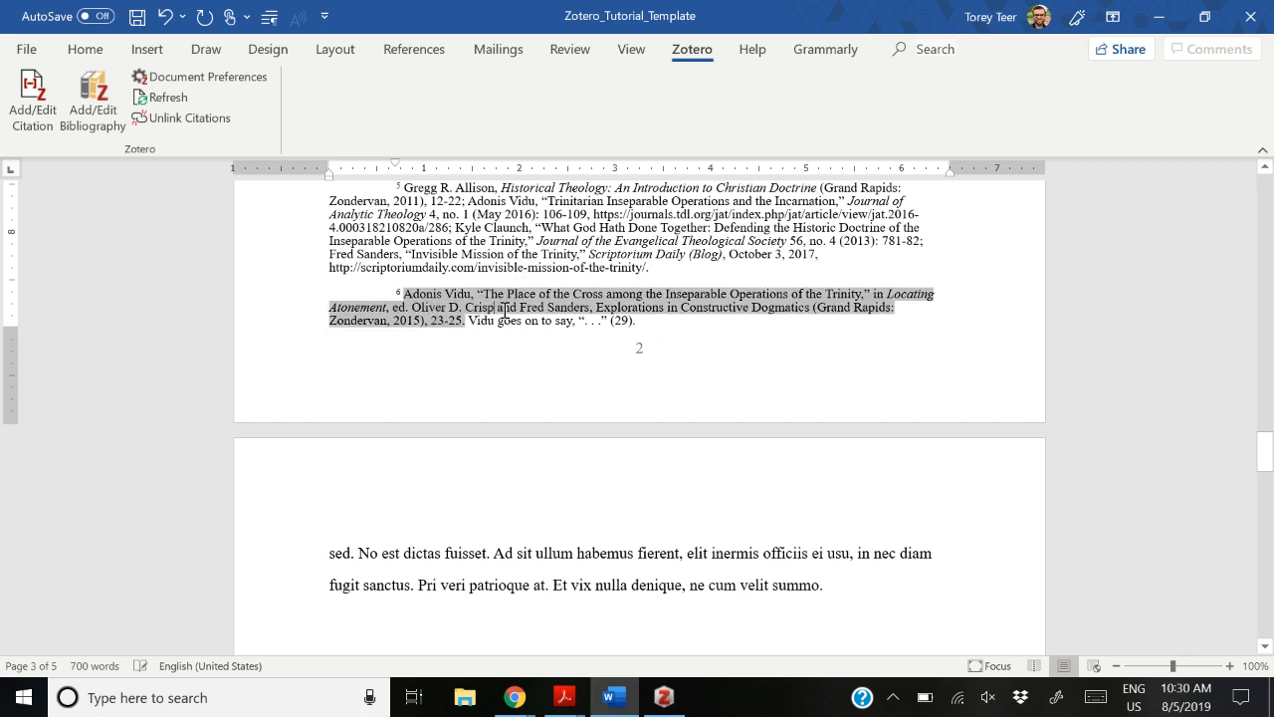
pyautogui.click(657, 317)
# Step: Review Zotero's document preferences for this document and dismiss them without changing any setting
pyautogui.scroll(-2, 609, 331)
pyautogui.scroll(-1, 692, 343)
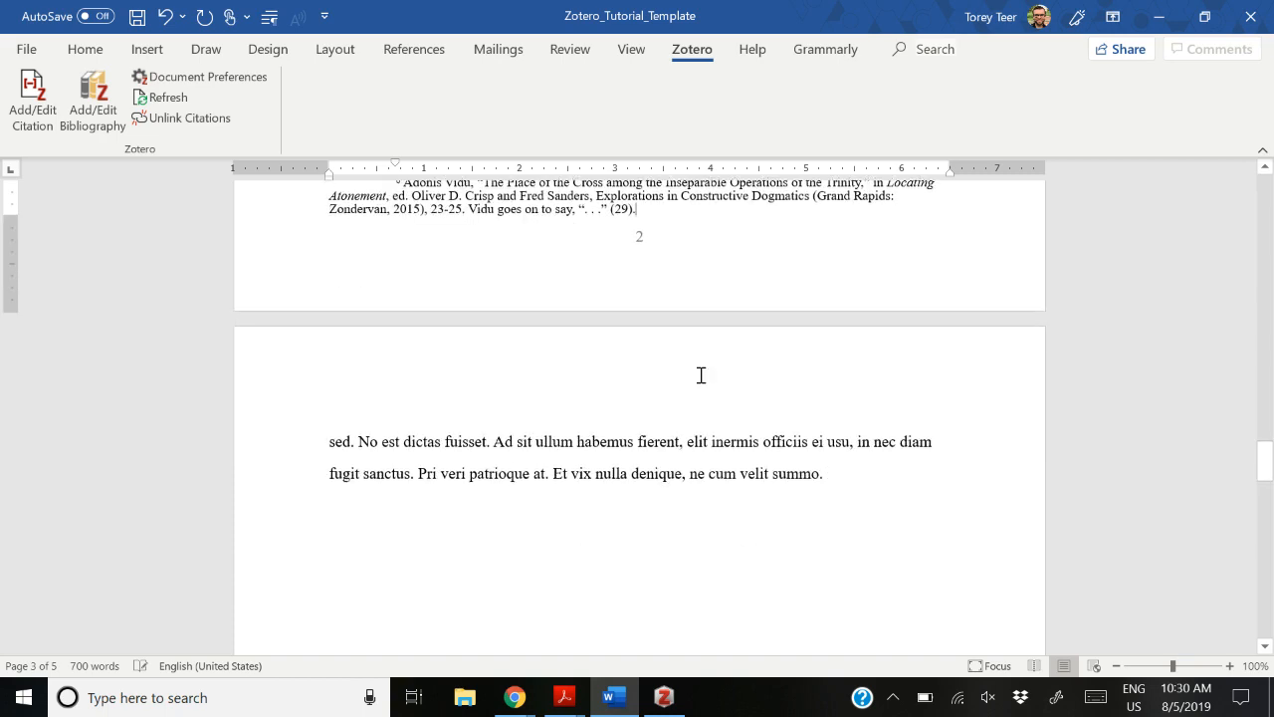
pyautogui.scroll(3, 699, 373)
pyautogui.scroll(-15, 706, 372)
pyautogui.scroll(-11, 716, 418)
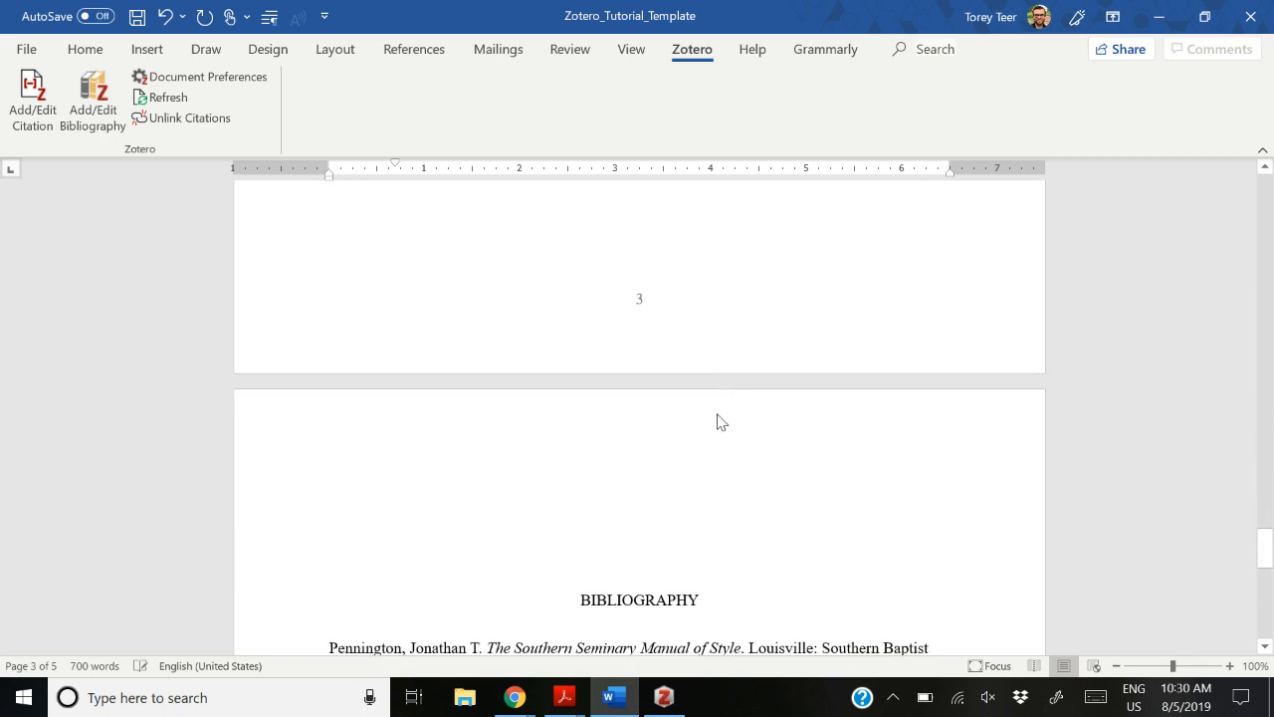
pyautogui.scroll(12, 711, 407)
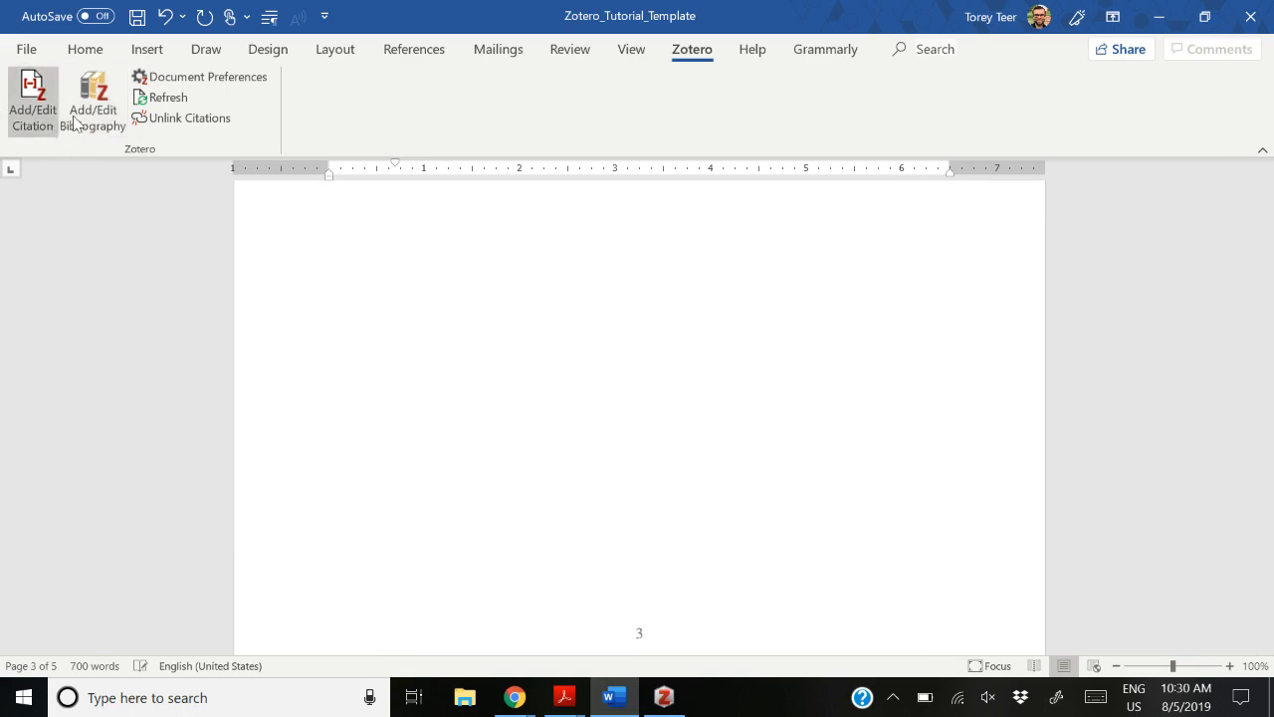
pyautogui.click(160, 100)
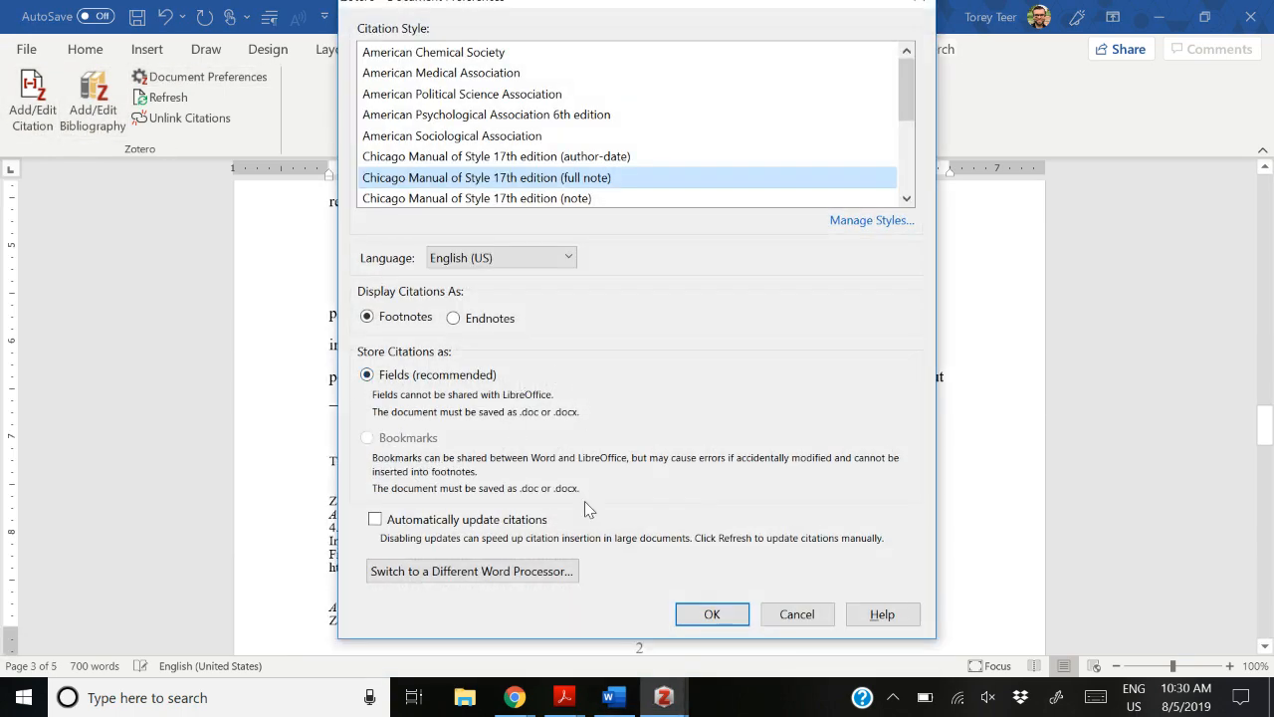
pyautogui.click(797, 613)
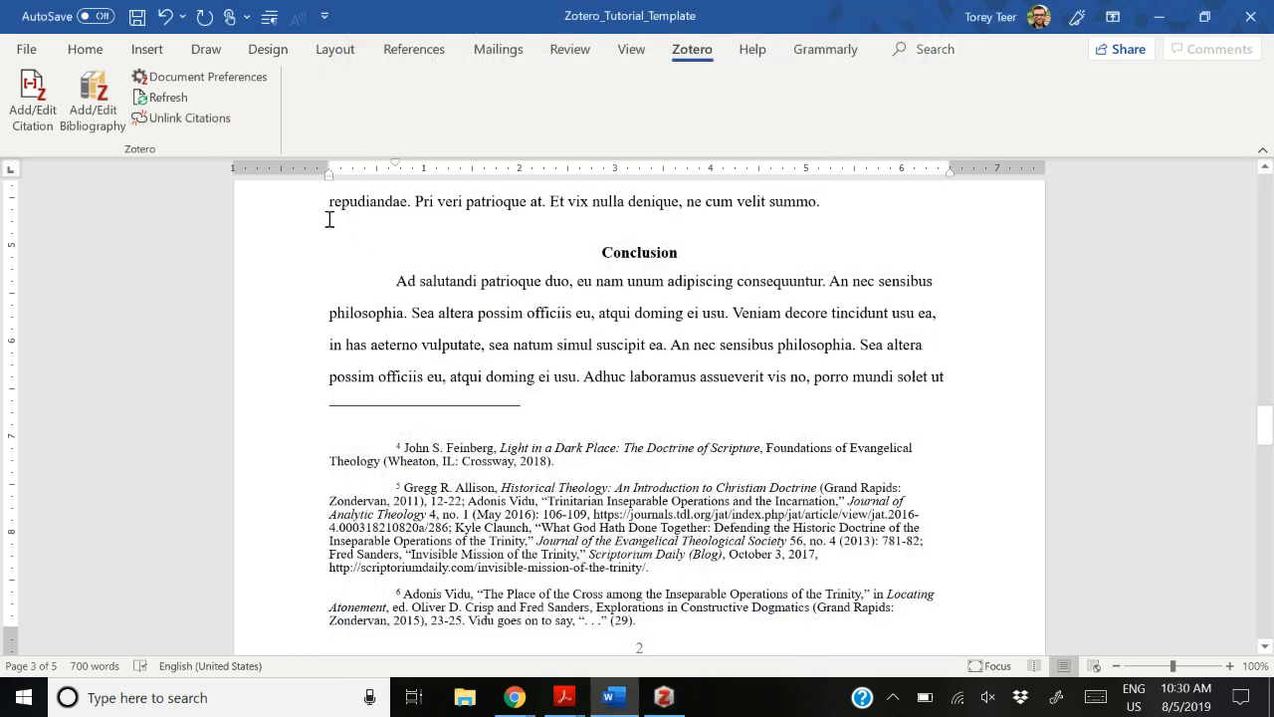
# Step: Add an empty line below the sample "The Southern Seminary Manual of Style" entry on the bibliography page
pyautogui.scroll(-5, 355, 269)
pyautogui.scroll(-5, 468, 319)
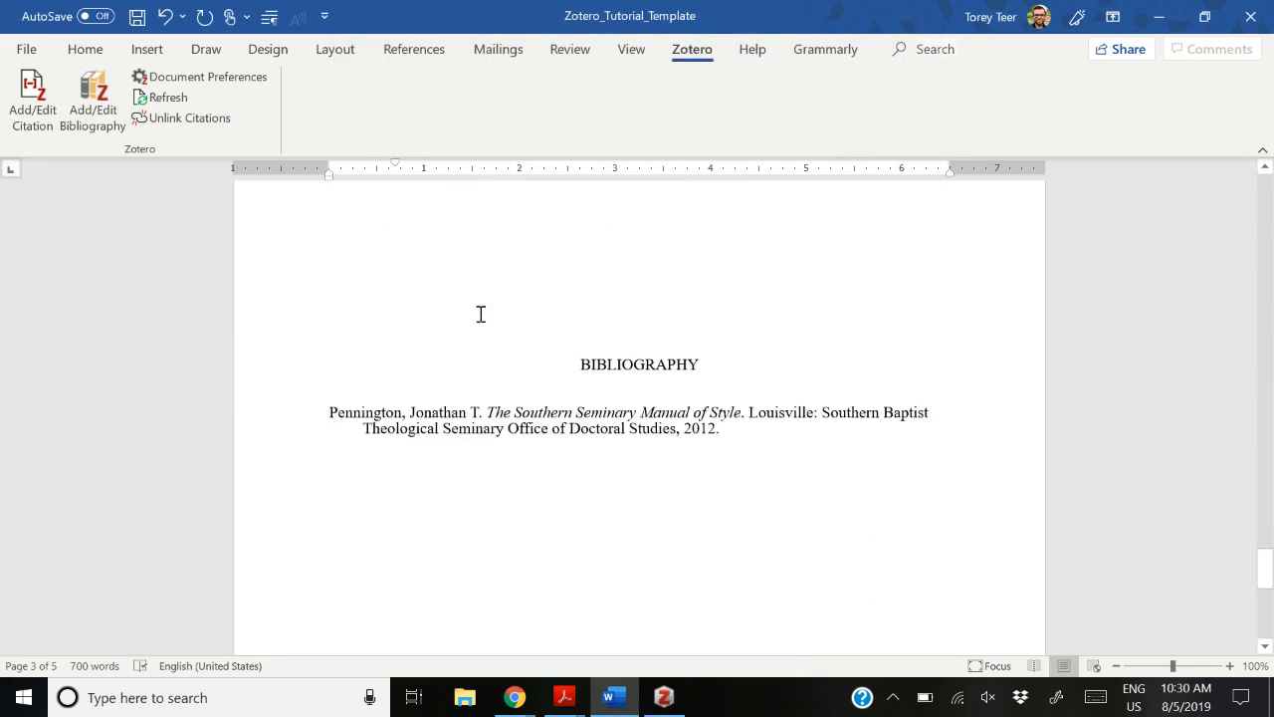
pyautogui.click(794, 426)
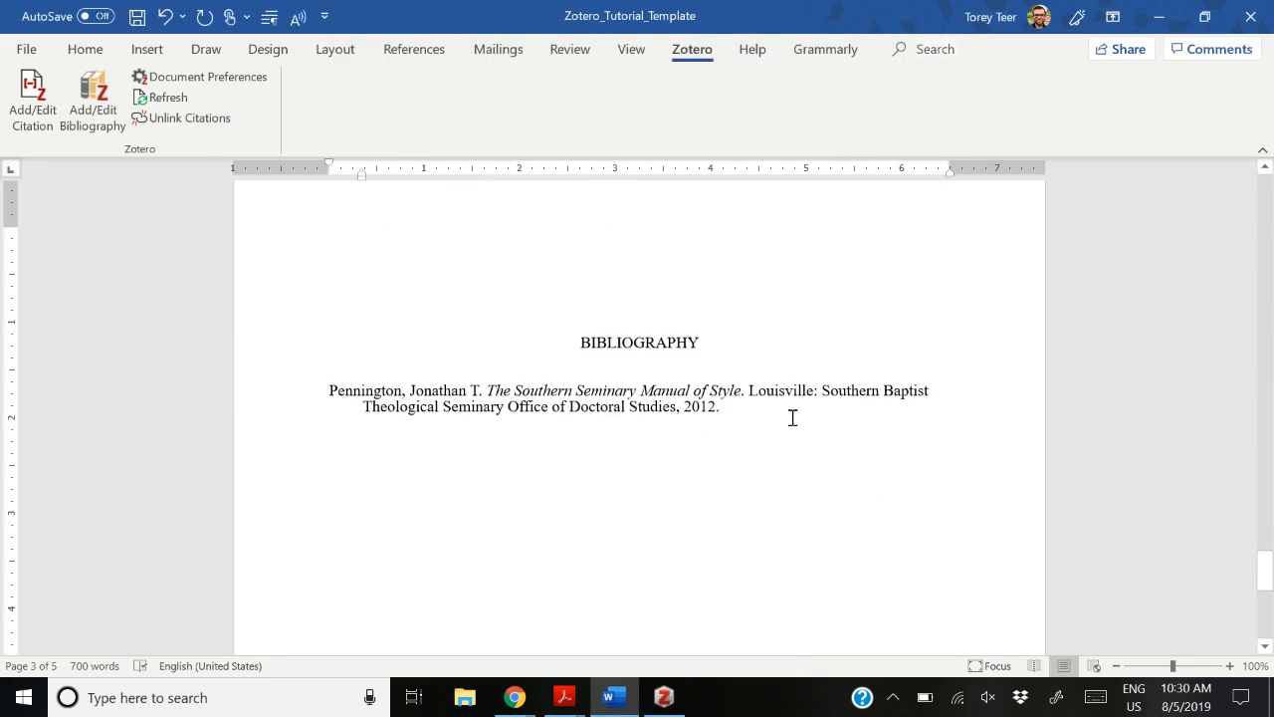
pyautogui.press('Return')
pyautogui.moveTo(332, 394); pyautogui.dragTo(727, 404)
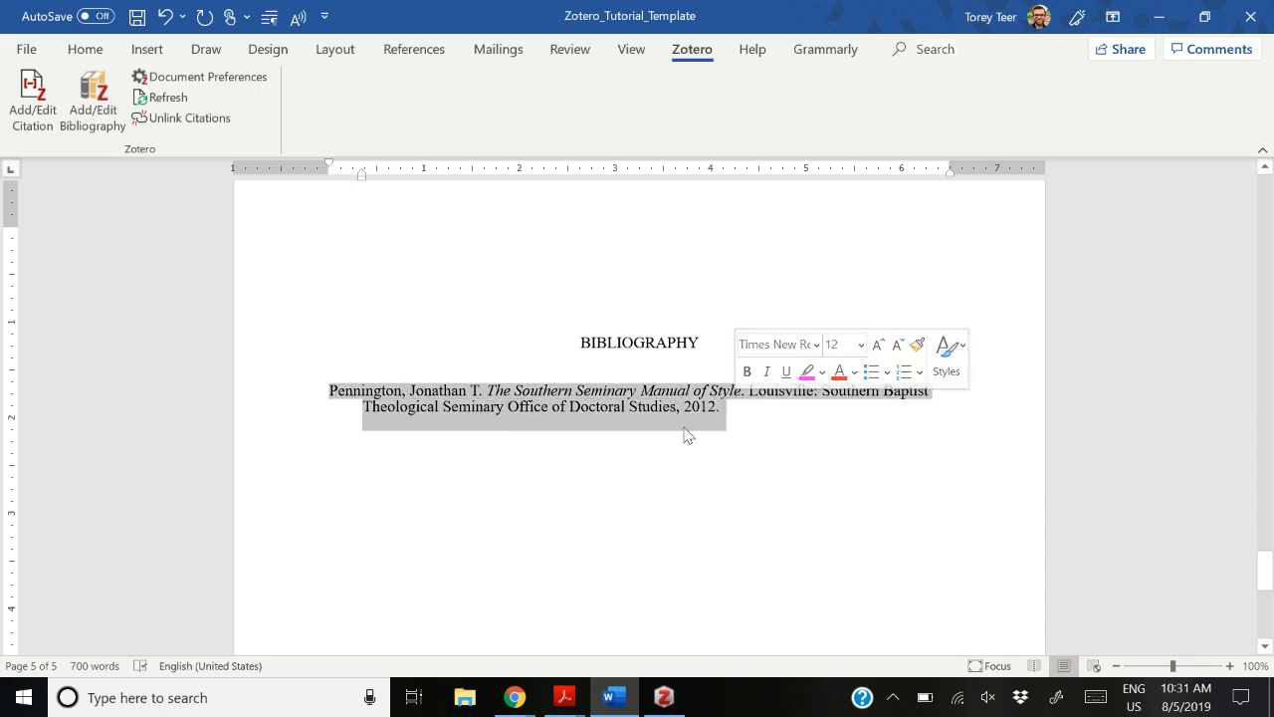
pyautogui.click(677, 408)
pyautogui.click(474, 458)
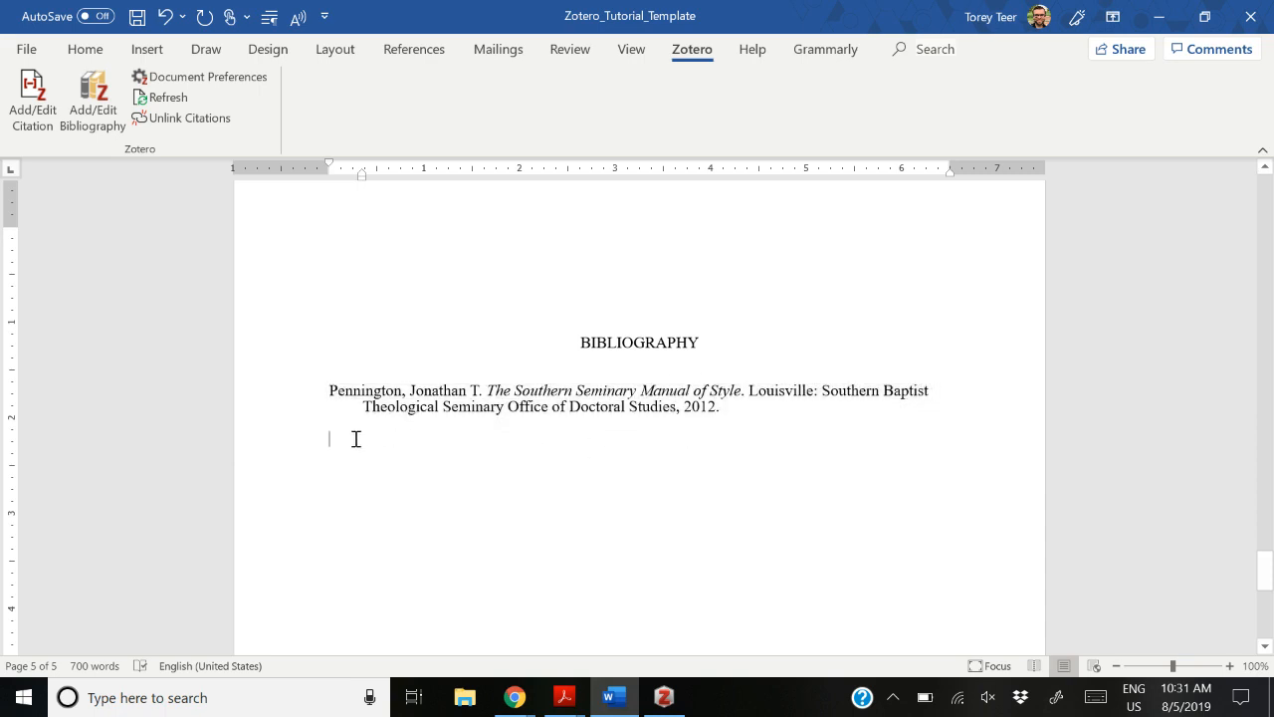
# Step: Insert the Zotero bibliography on the empty line, keeping the manual modifications made to the footnote citations
pyautogui.click(110, 114)
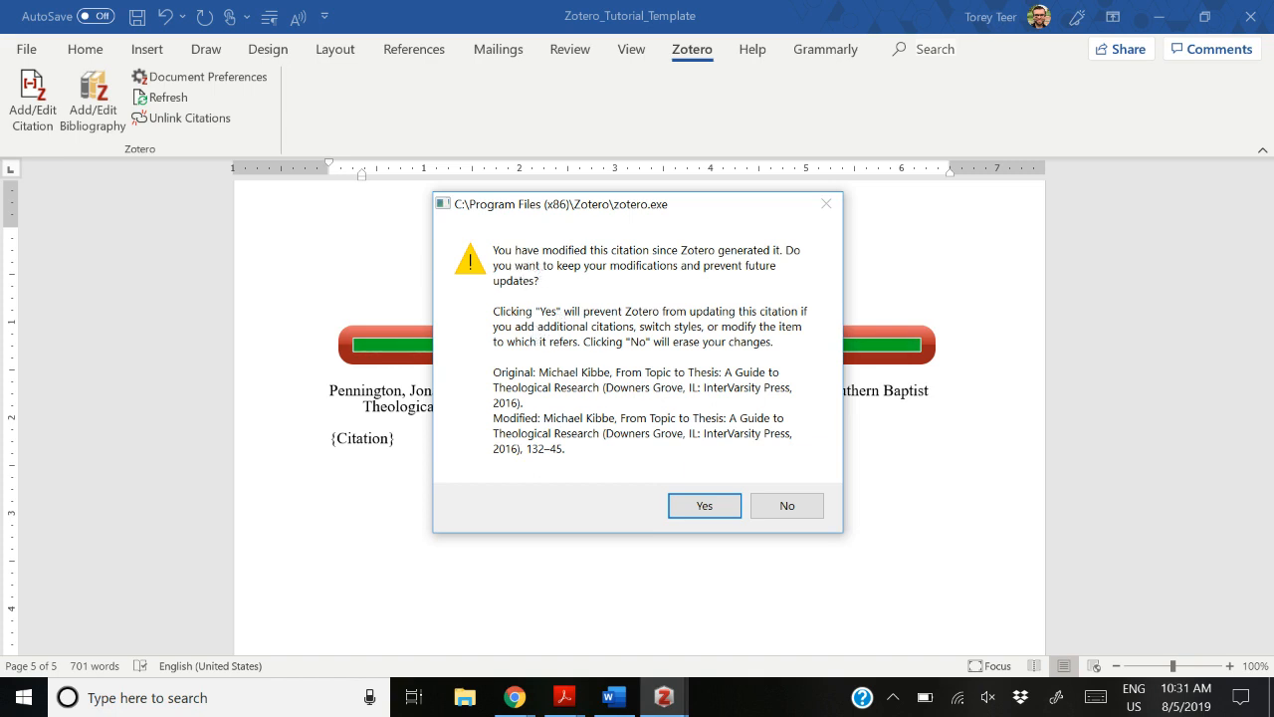
pyautogui.click(725, 505)
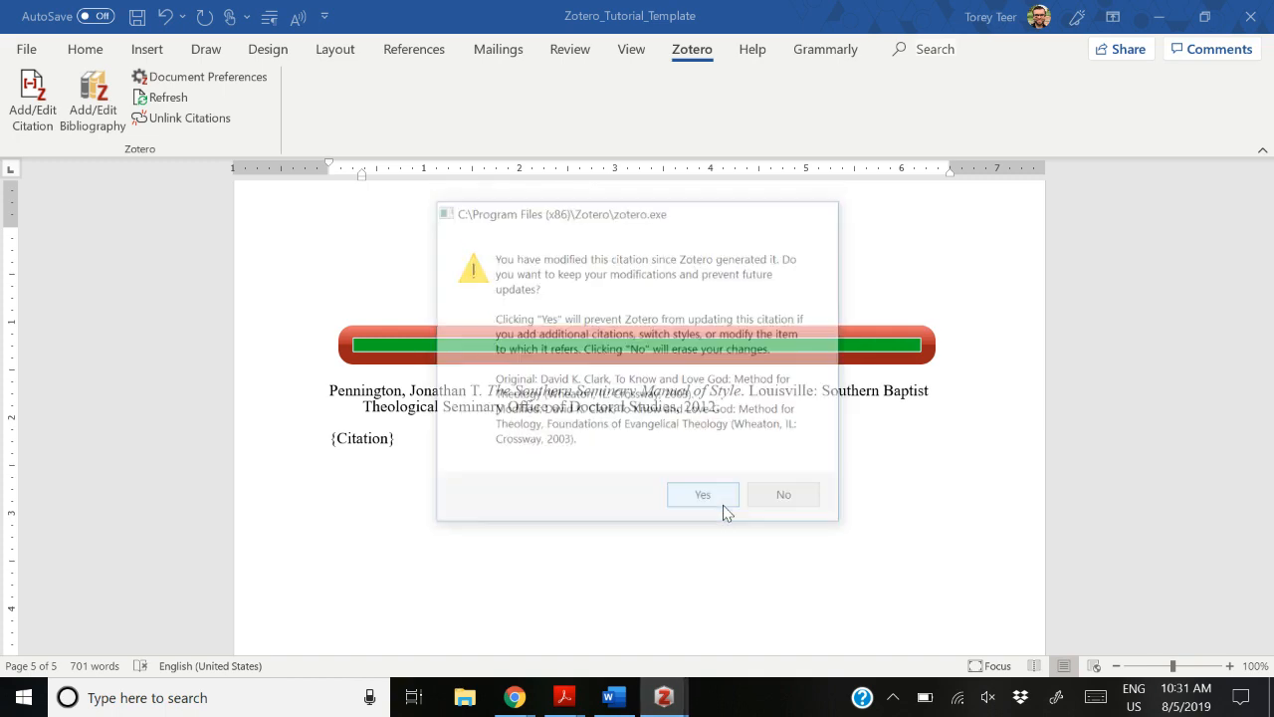
pyautogui.click(722, 505)
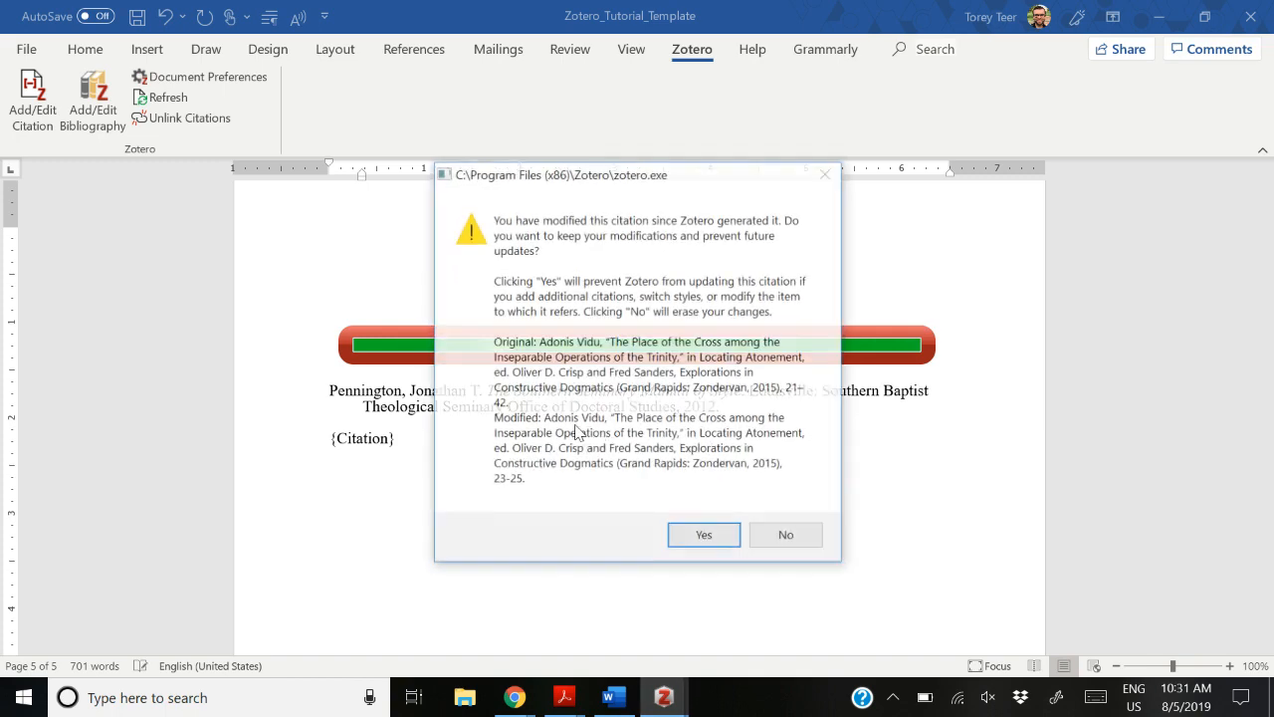
pyautogui.click(724, 543)
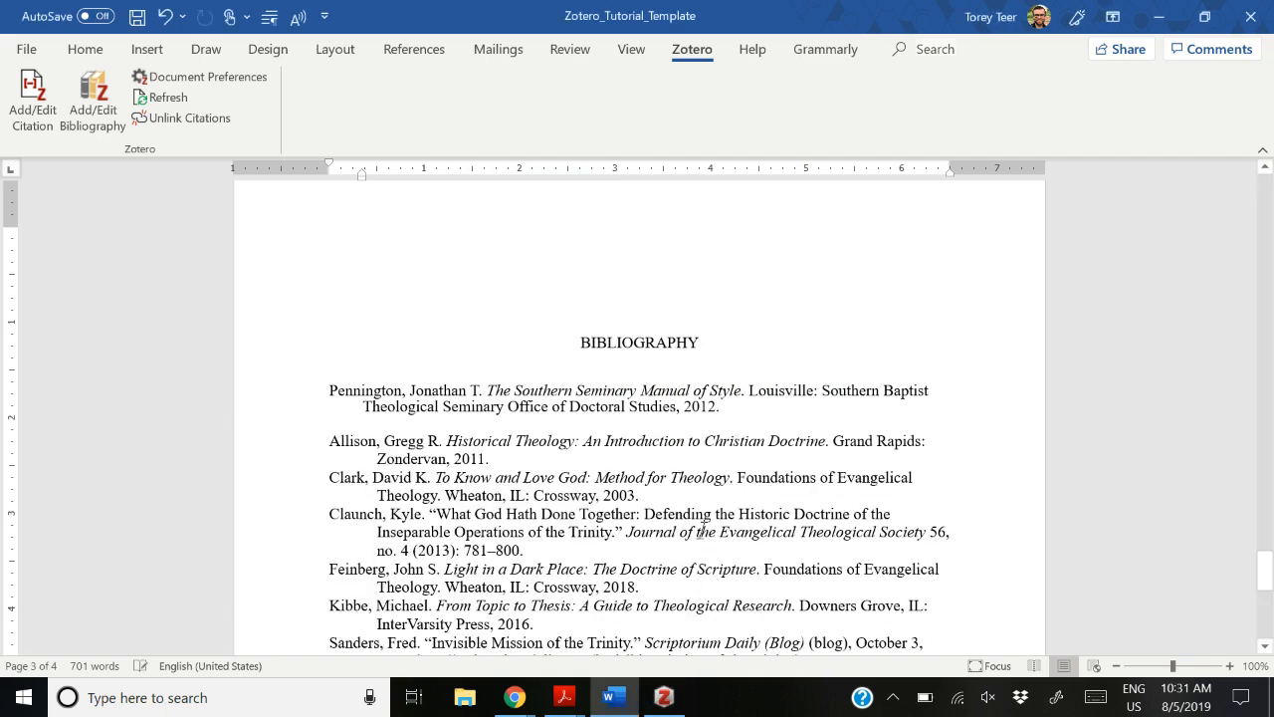
# Step: Examine the generated bibliography entries and compare their indentation and spacing with the sample entry above them
pyautogui.scroll(-4, 691, 511)
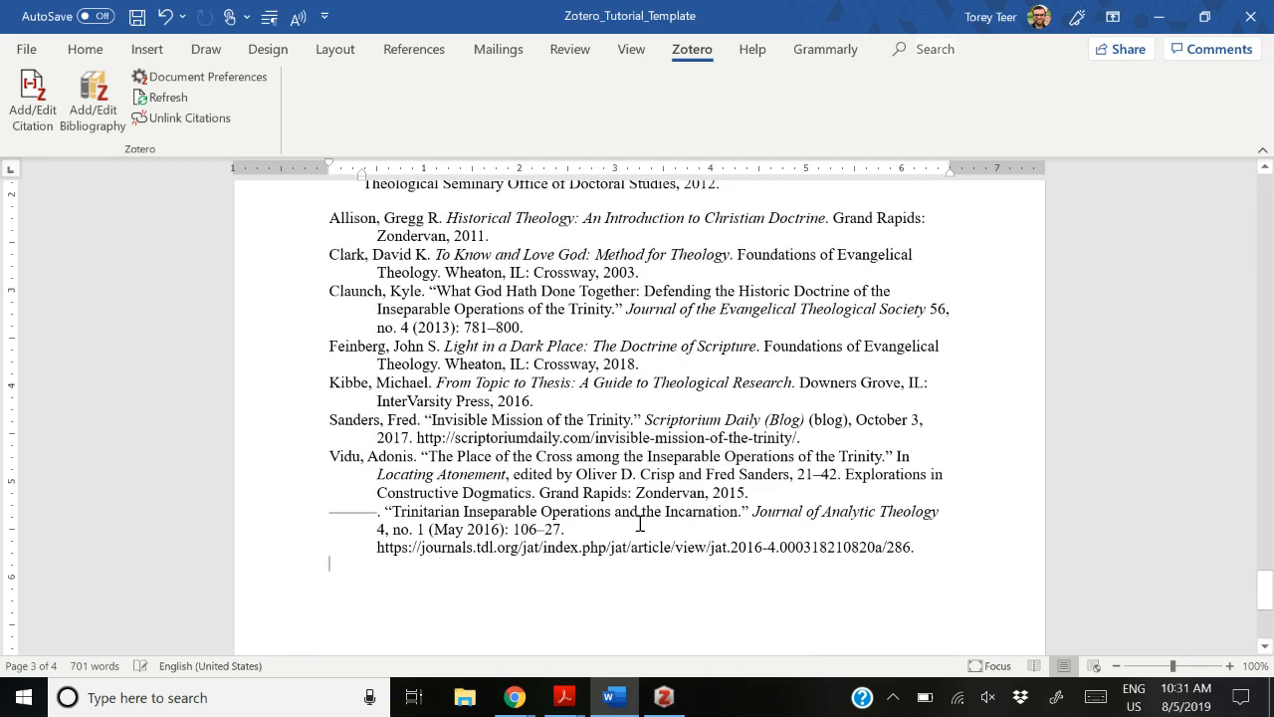
pyautogui.scroll(2, 640, 523)
pyautogui.scroll(-2, 605, 512)
pyautogui.scroll(2, 459, 458)
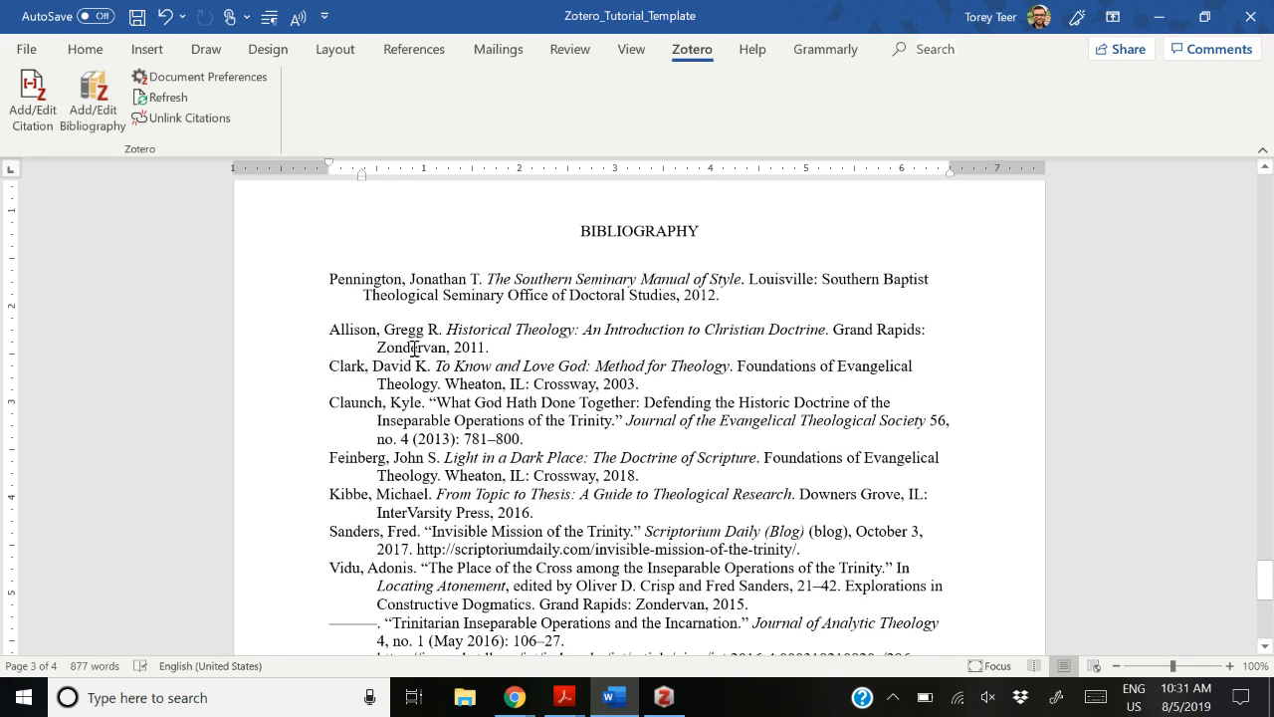
pyautogui.click(366, 295)
pyautogui.scroll(-2, 437, 296)
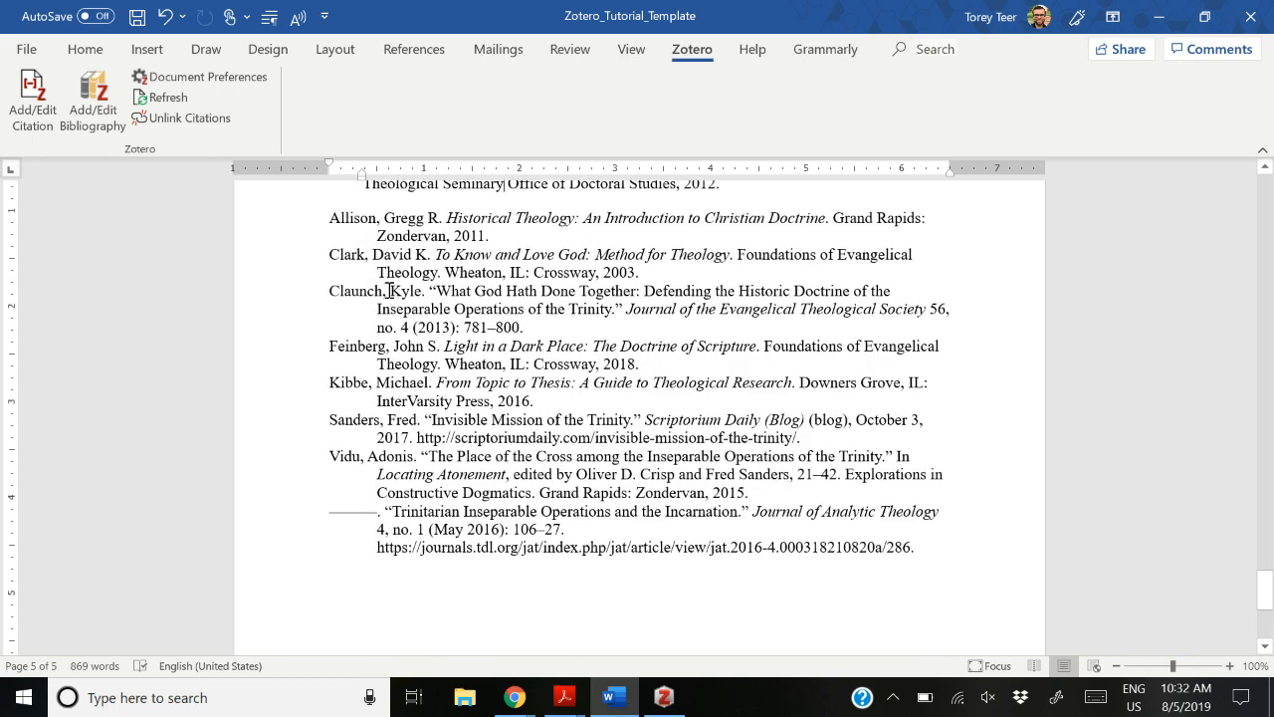
pyautogui.scroll(2, 368, 285)
# Step: Select all generated bibliography entries and set their hanging indent to .35 in the paragraph settings
pyautogui.click(345, 329)
pyautogui.moveTo(318, 332); pyautogui.dragTo(893, 614)
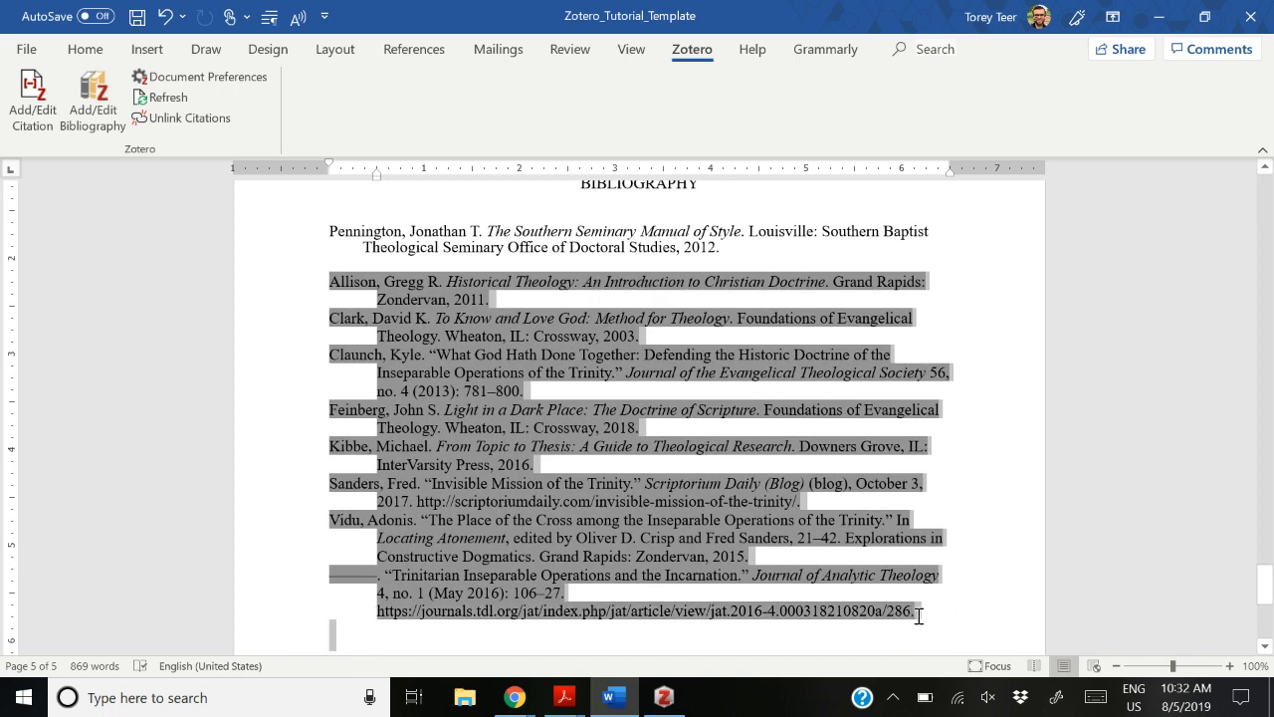
pyautogui.rightClick(570, 384)
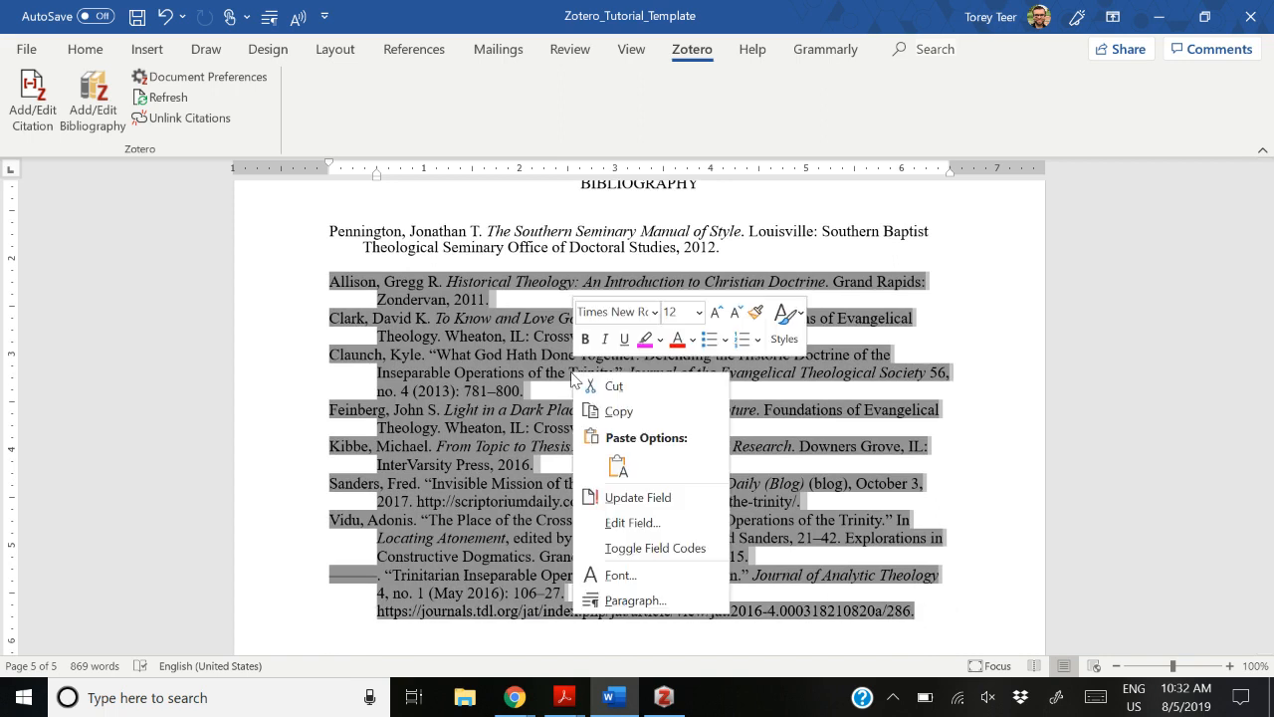
pyautogui.click(635, 600)
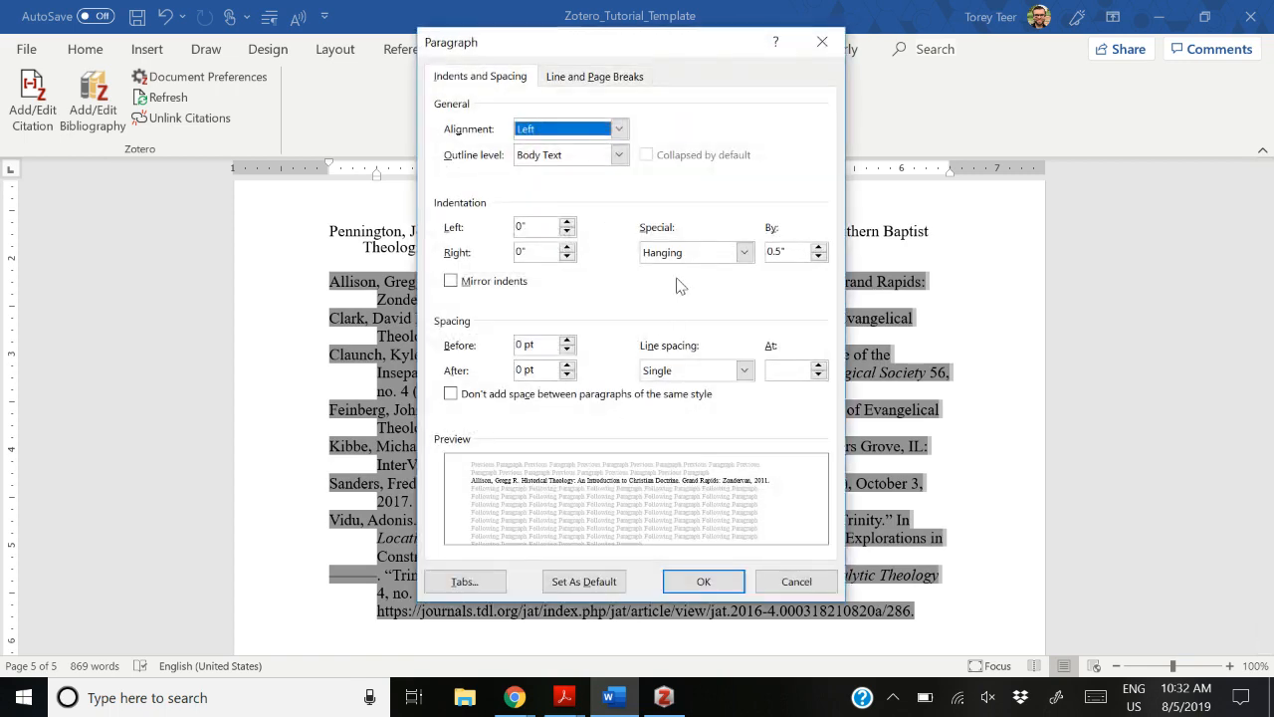
pyautogui.doubleClick(790, 252)
pyautogui.write('.35')
pyautogui.press('Tab')
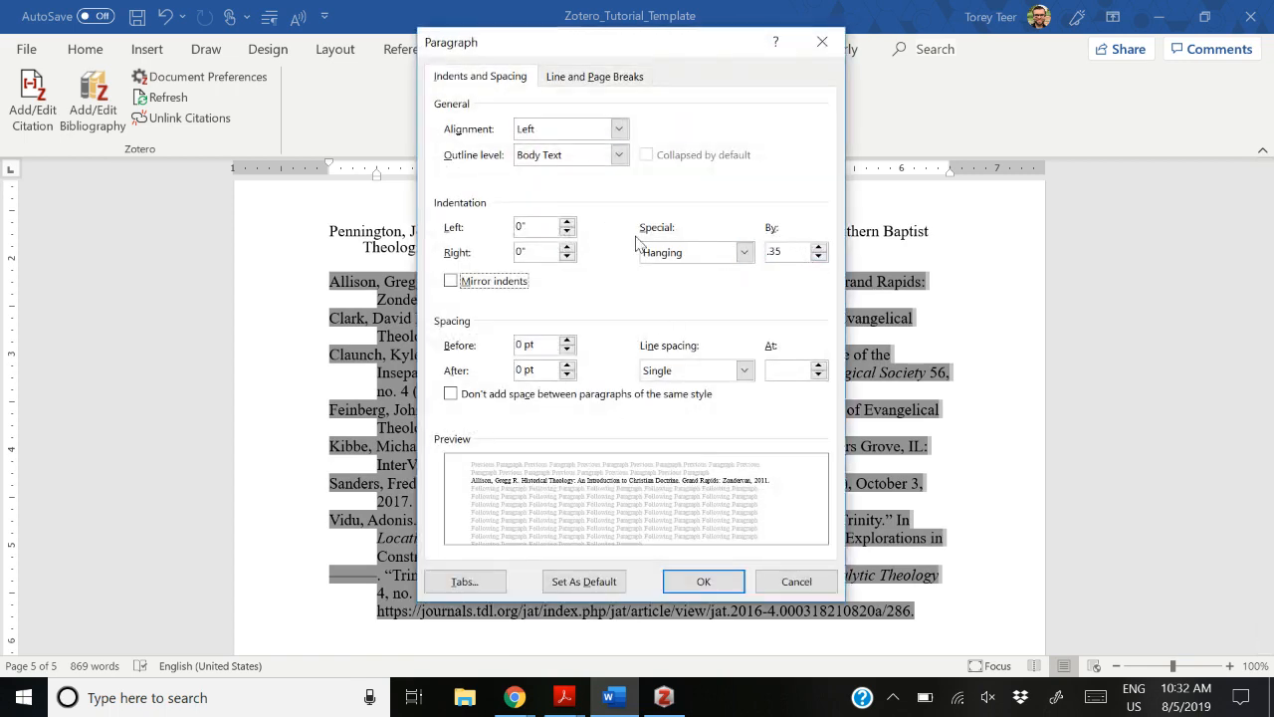
# Step: Set the bibliography entries' spacing after to 12 pt and line spacing to Exactly 12 pt, and apply the paragraph settings
pyautogui.press('Tab')
pyautogui.press('Tab')
pyautogui.write('12 pt')
pyautogui.press('Tab')
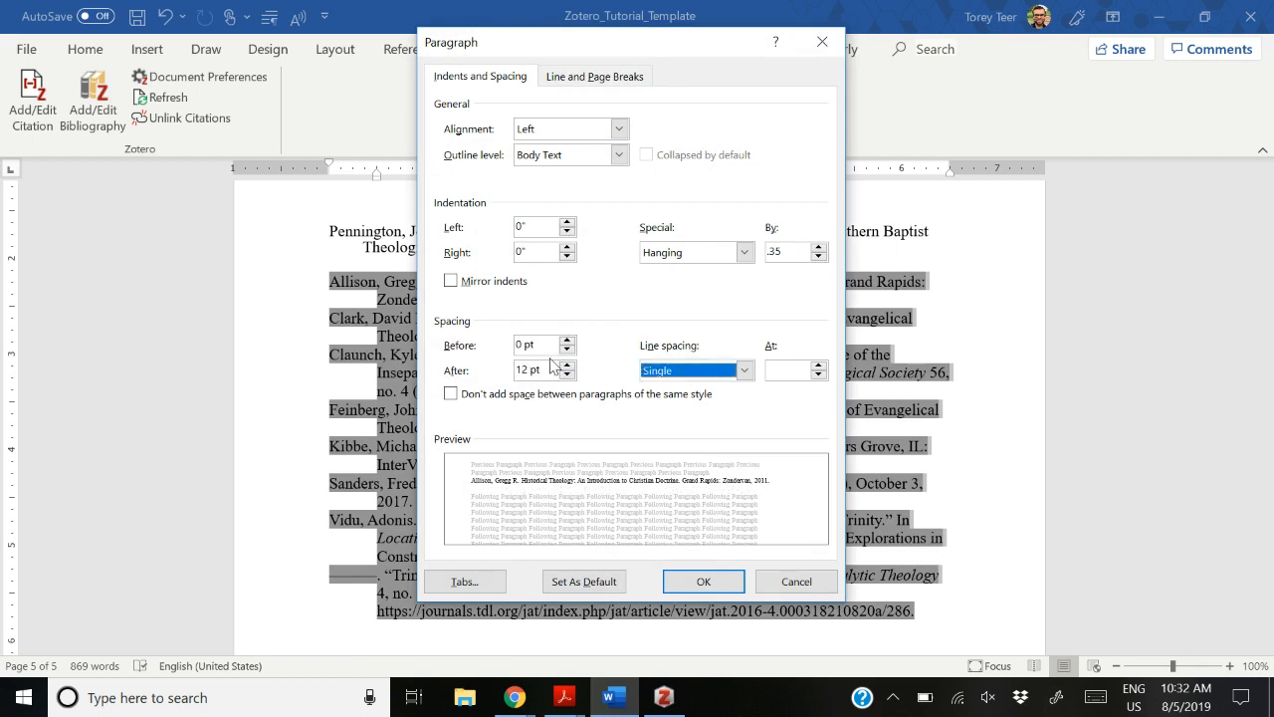
pyautogui.click(753, 372)
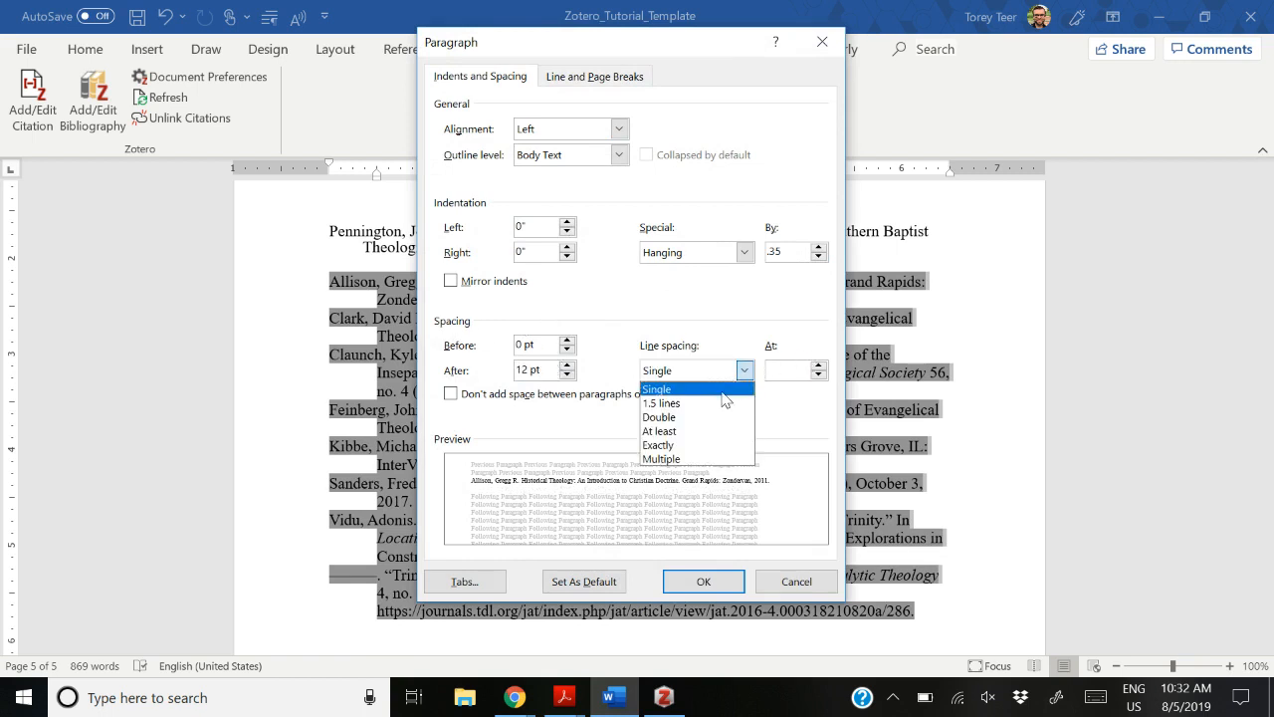
pyautogui.click(687, 446)
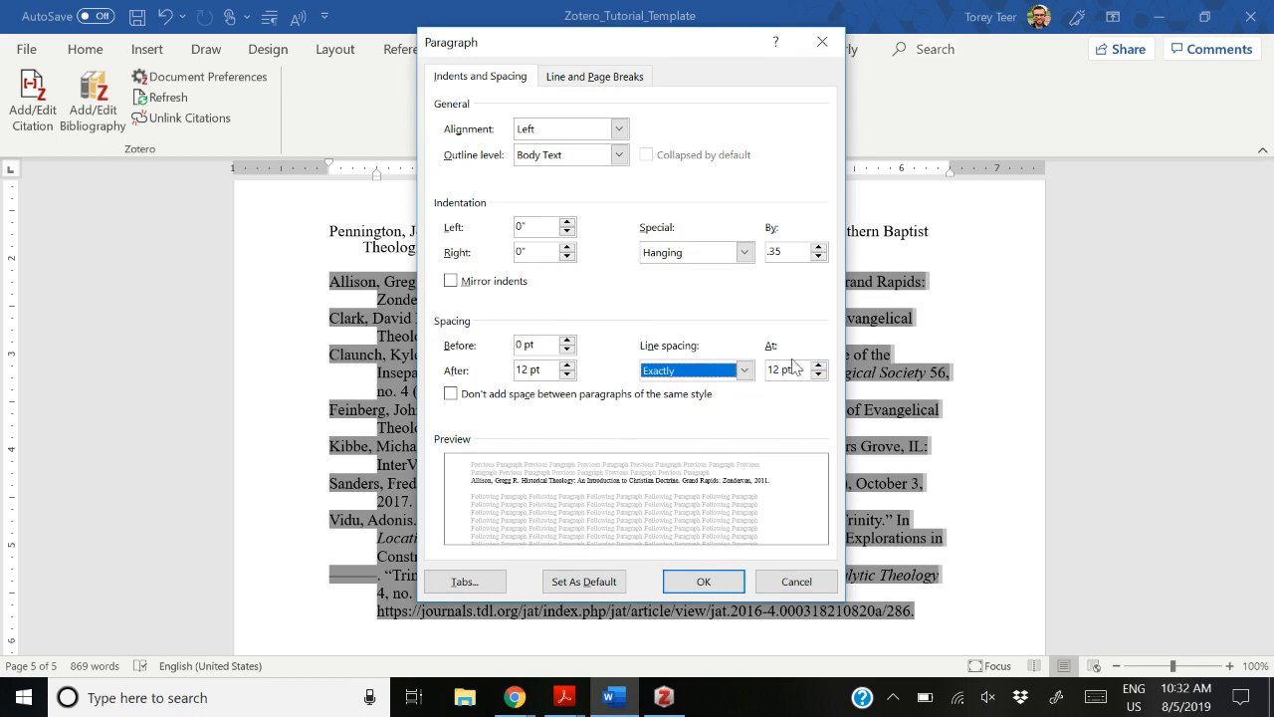
pyautogui.click(700, 583)
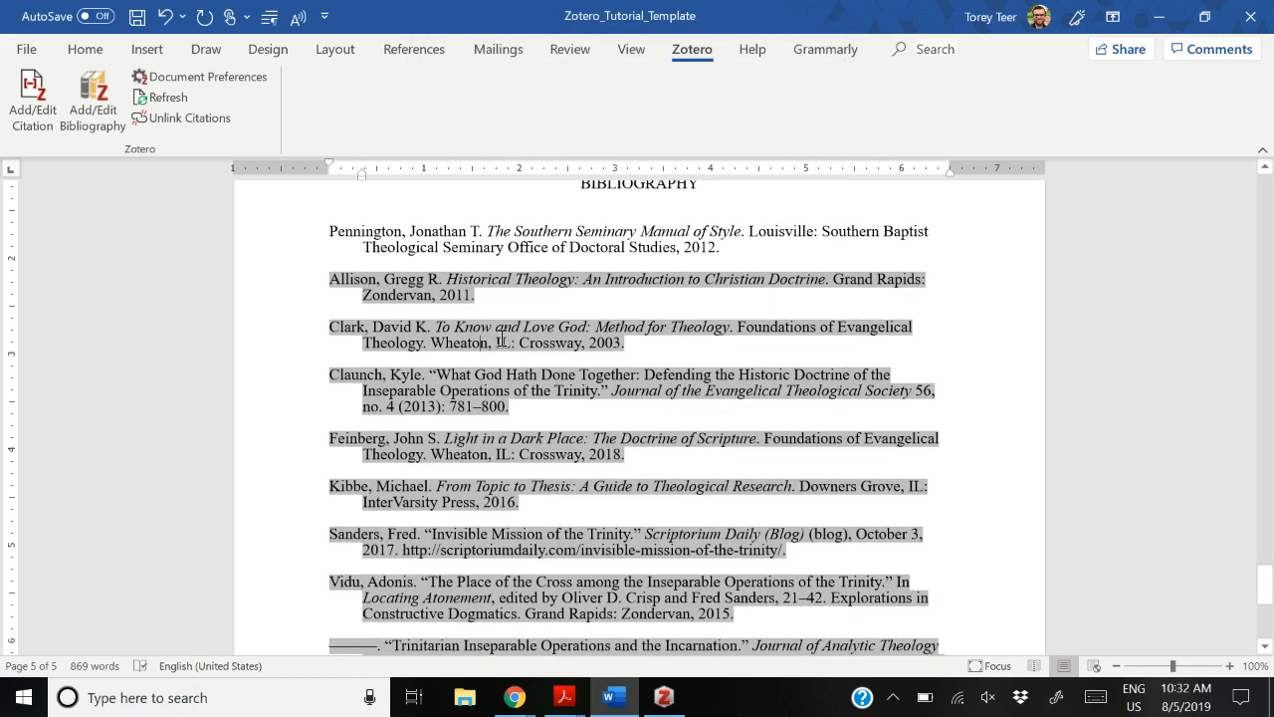
# Step: Check the paragraph indentation and spacing settings of the sample "The Southern Seminary Manual of Style" entry
pyautogui.click(414, 247)
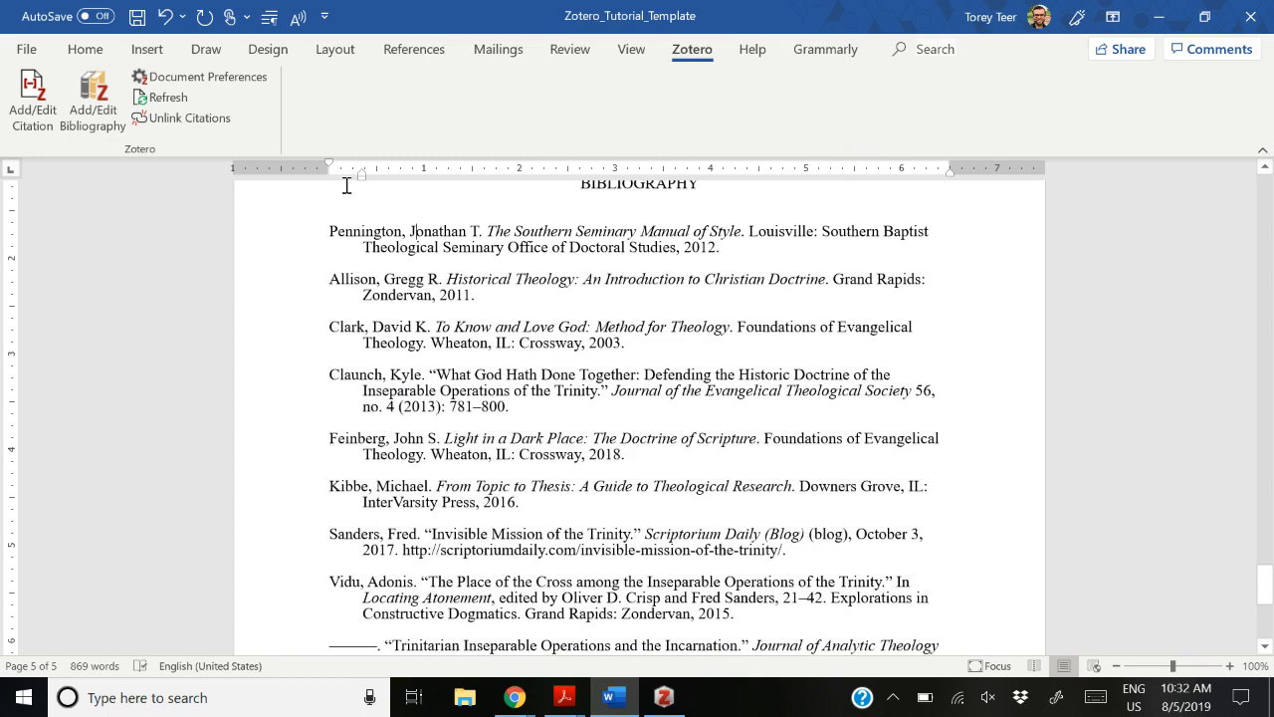
pyautogui.rightClick(410, 237)
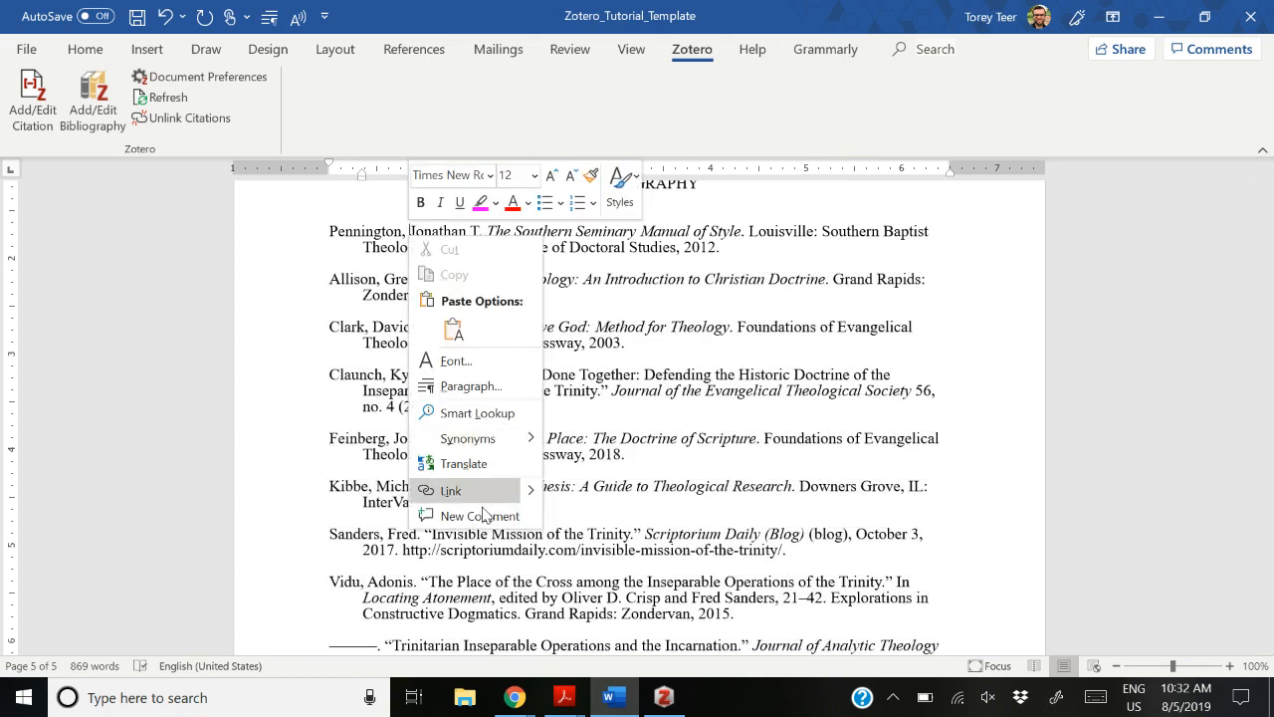
pyautogui.click(499, 391)
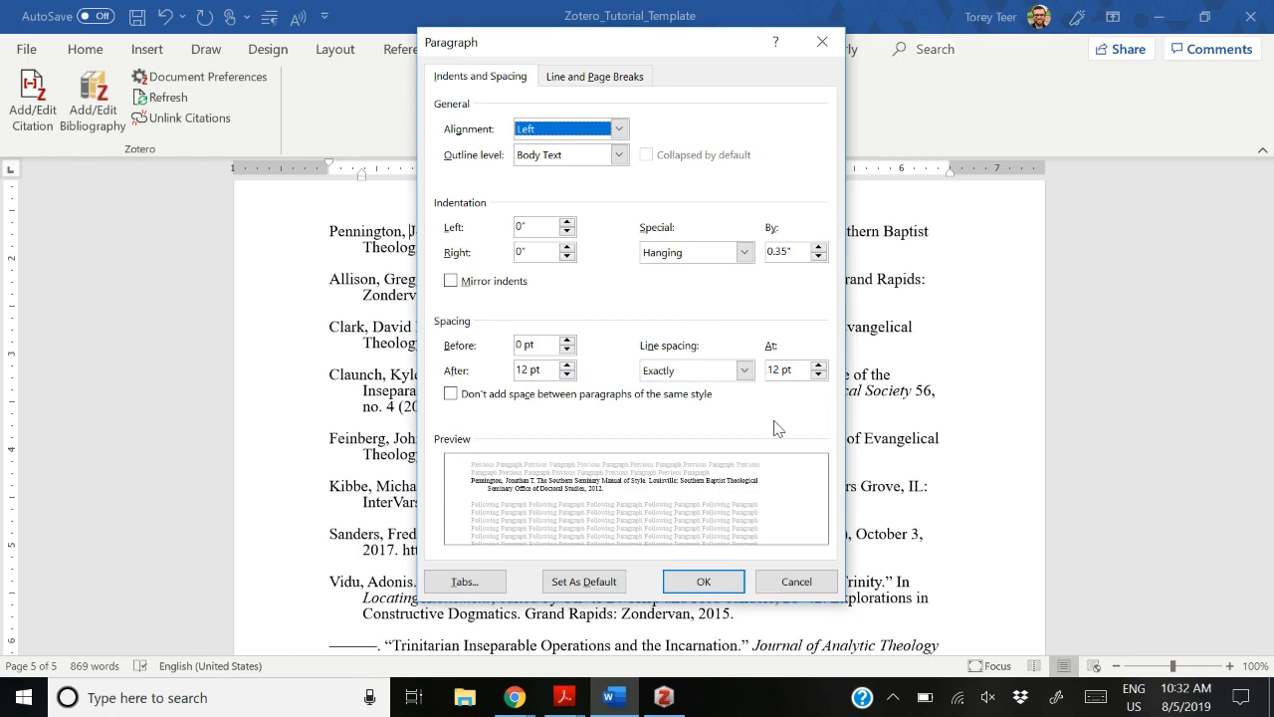
pyautogui.click(703, 582)
# Step: Delete the sample "The Southern Seminary Manual of Style" entry from above the generated bibliography
pyautogui.scroll(-5, 516, 367)
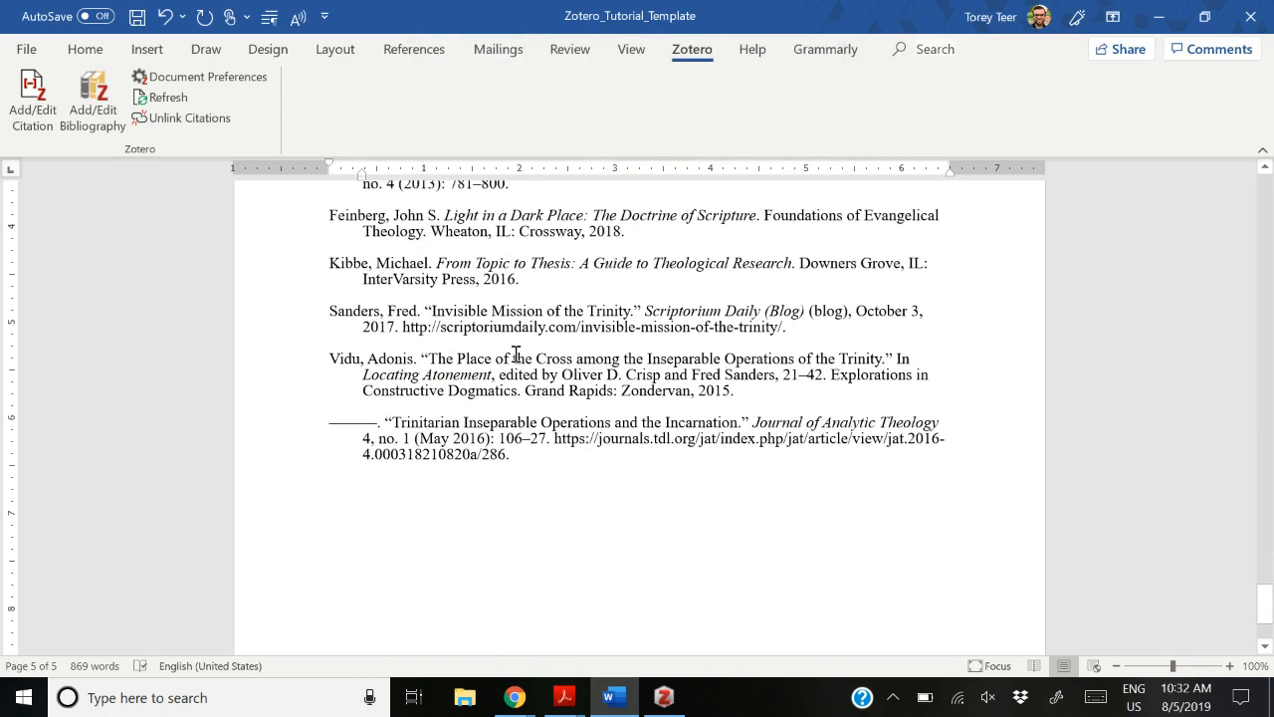
pyautogui.scroll(7, 515, 344)
pyautogui.moveTo(323, 343); pyautogui.dragTo(728, 370)
pyautogui.press('Delete')
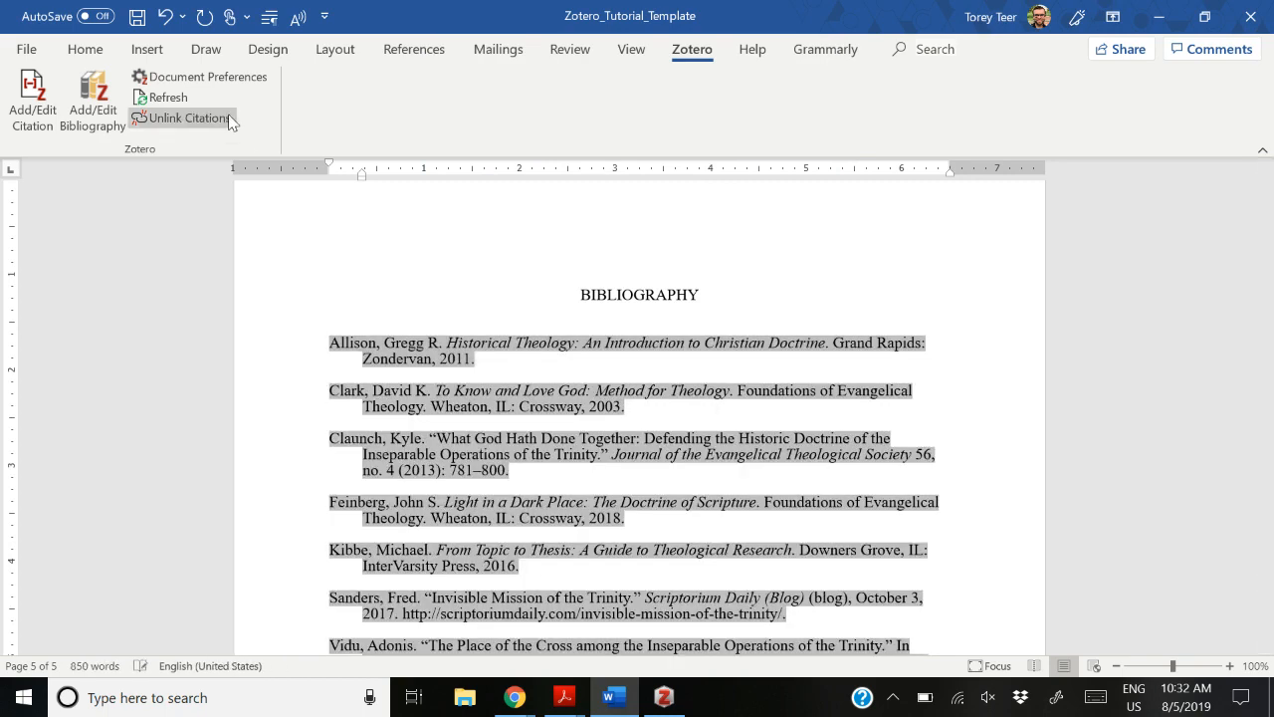
pyautogui.scroll(-3, 354, 338)
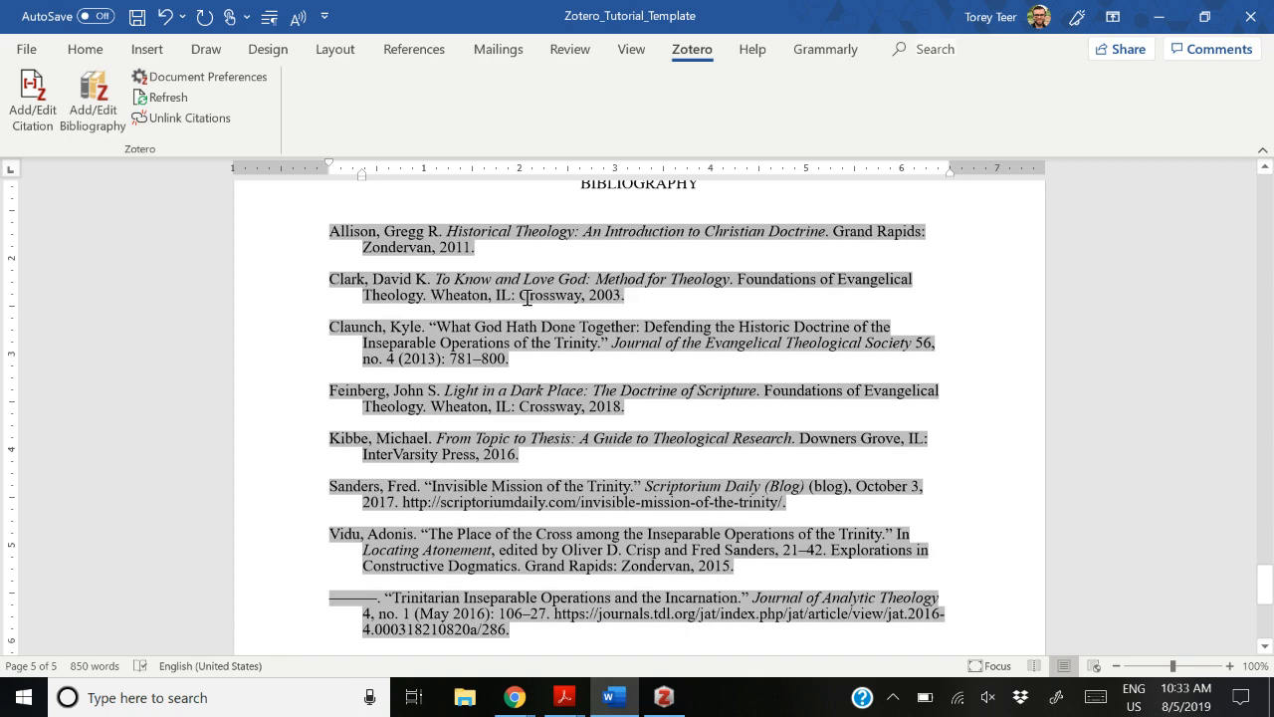
# Step: Delete the duplicate "(blog)" from the "Invisible Mission of the Trinity" bibliography entry and replace the comma before the date with a period
pyautogui.scroll(-3, 526, 299)
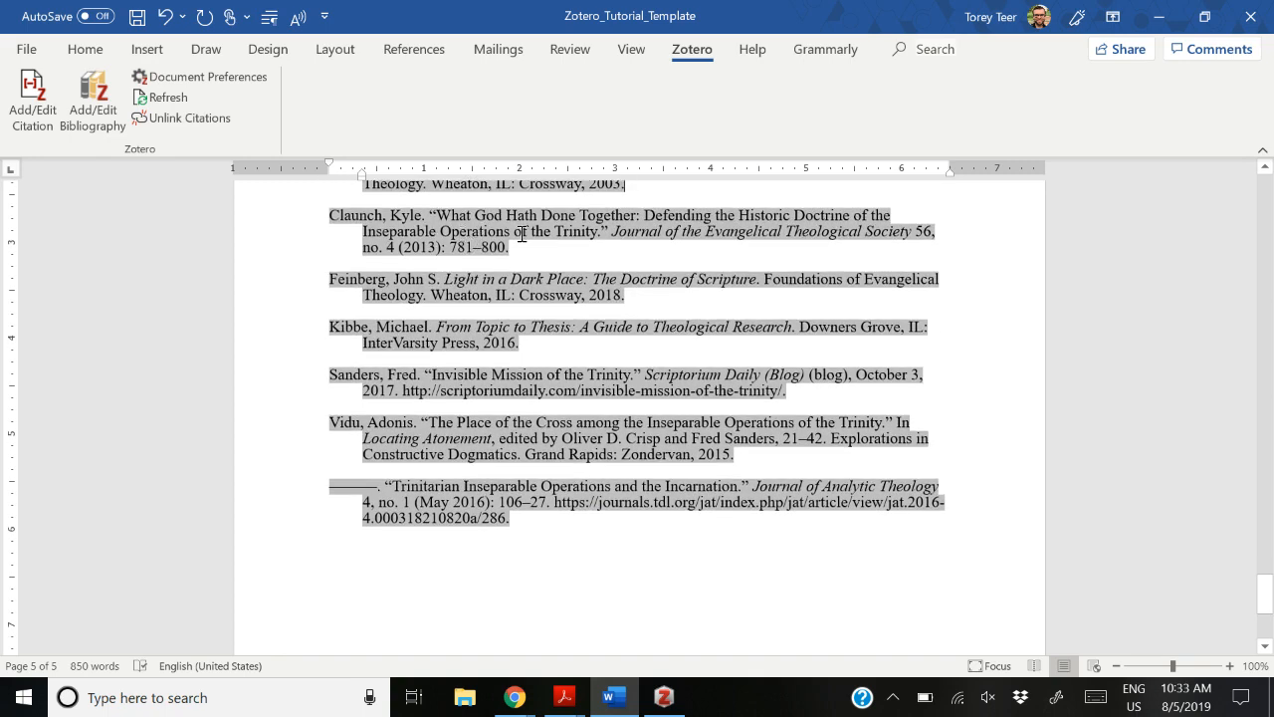
pyautogui.scroll(8, 729, 423)
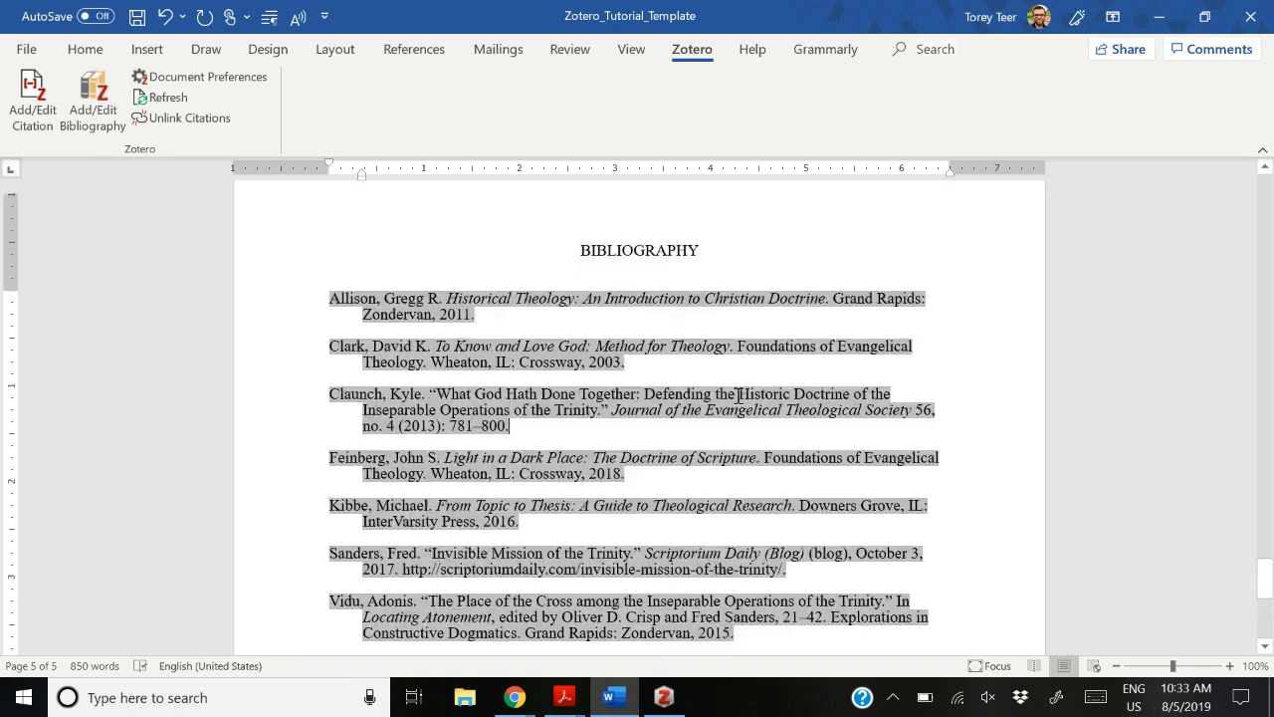
pyautogui.click(778, 387)
pyautogui.scroll(-3, 747, 402)
pyautogui.scroll(-5, 746, 403)
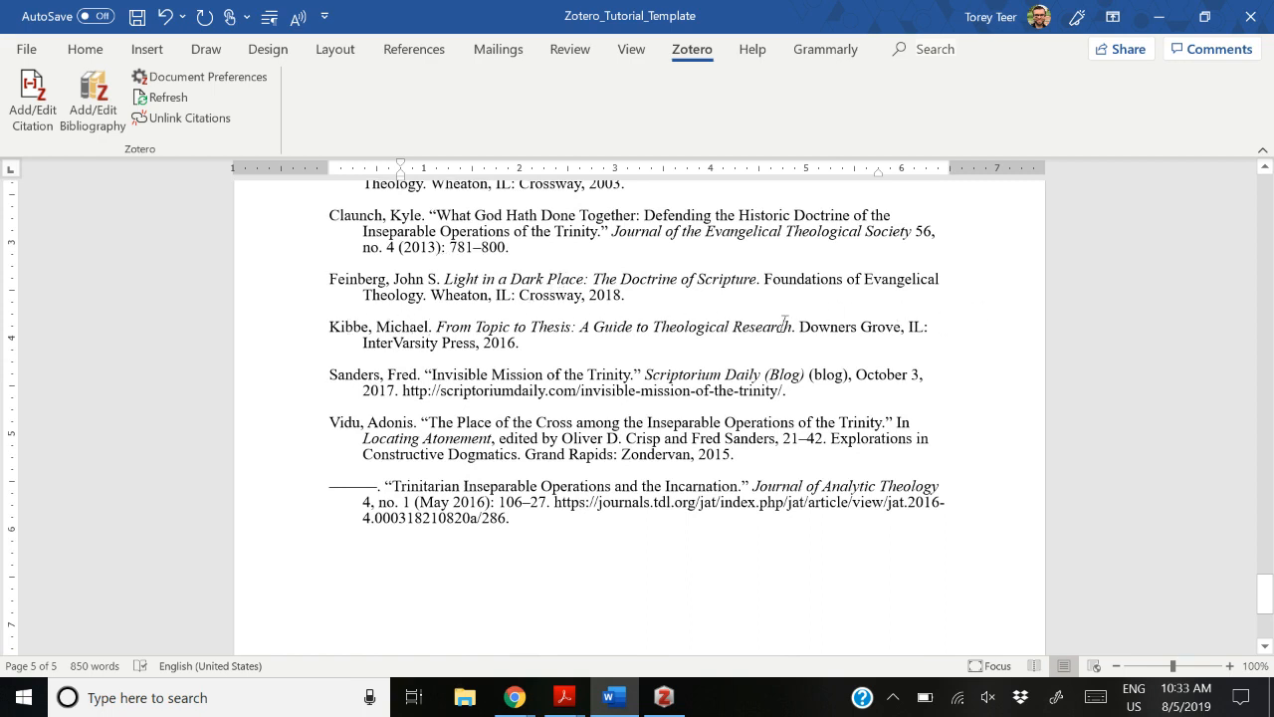
pyautogui.click(796, 376)
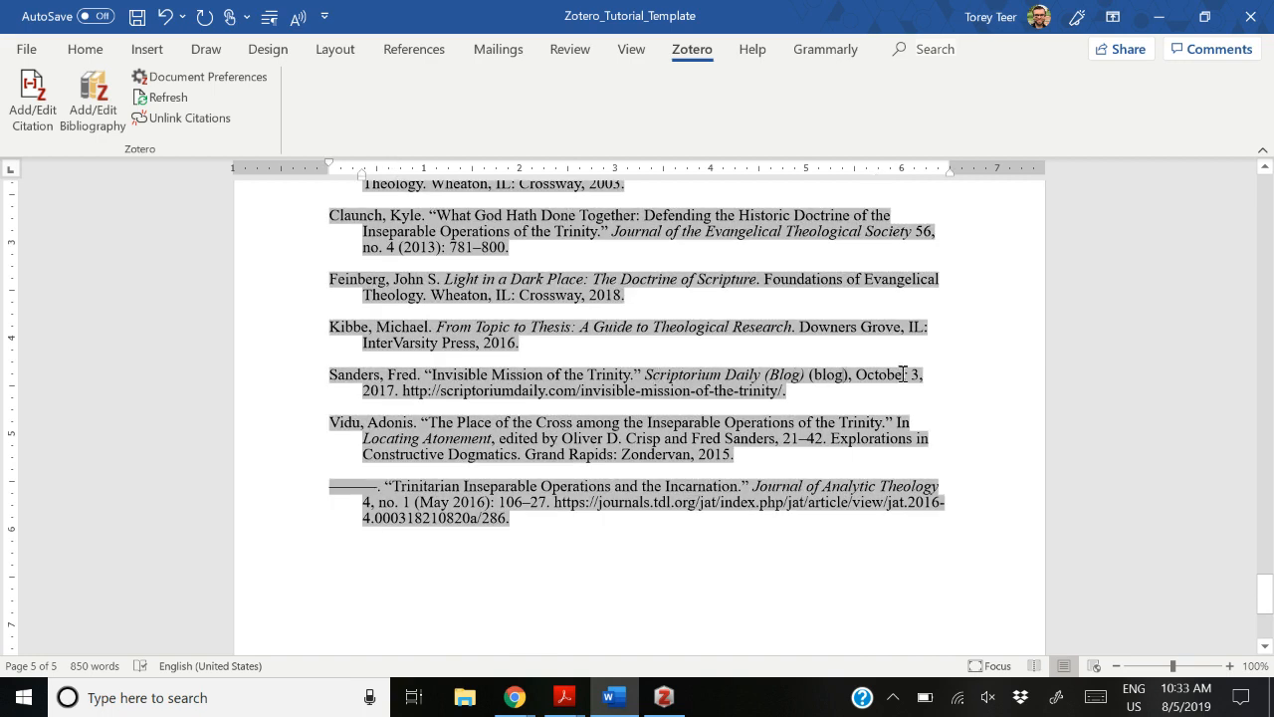
pyautogui.press('Delete')
pyautogui.press('Delete')
pyautogui.press('Delete')
pyautogui.press('Delete')
pyautogui.press('Delete')
pyautogui.press('Delete')
pyautogui.press('Delete')
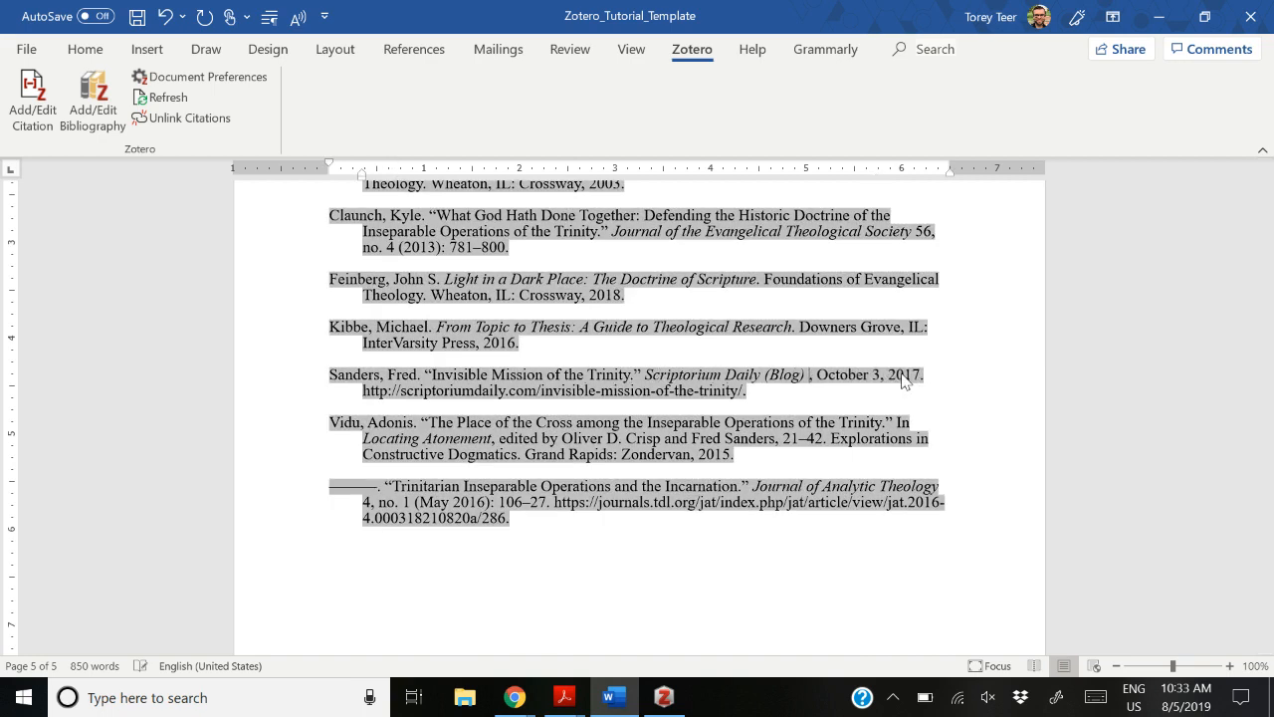
pyautogui.press('Delete')
pyautogui.write(')')
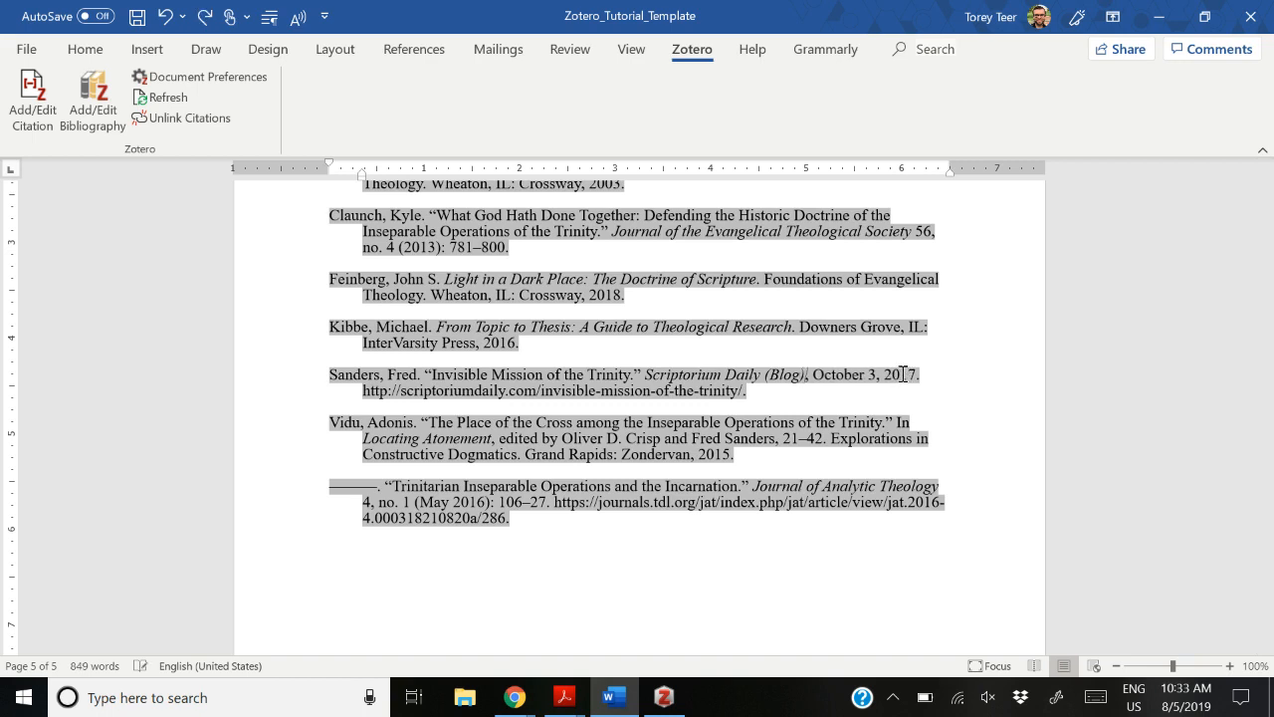
pyautogui.press('Delete')
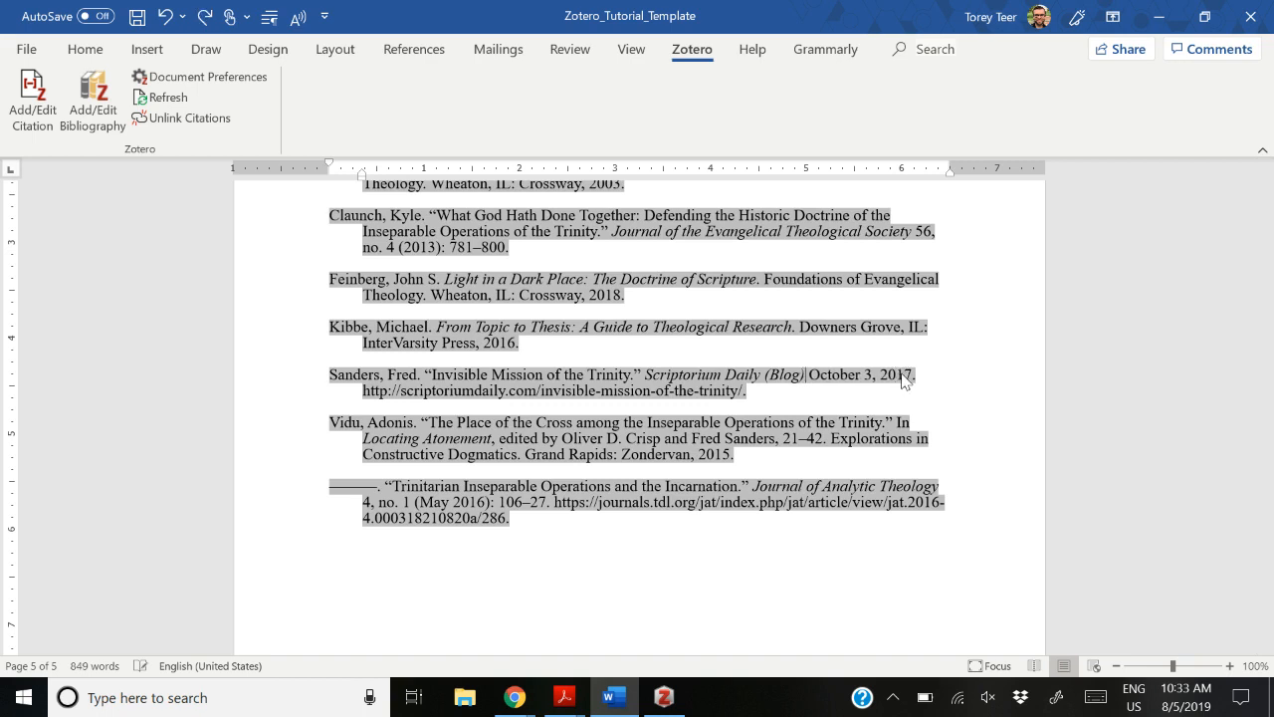
pyautogui.write('.')
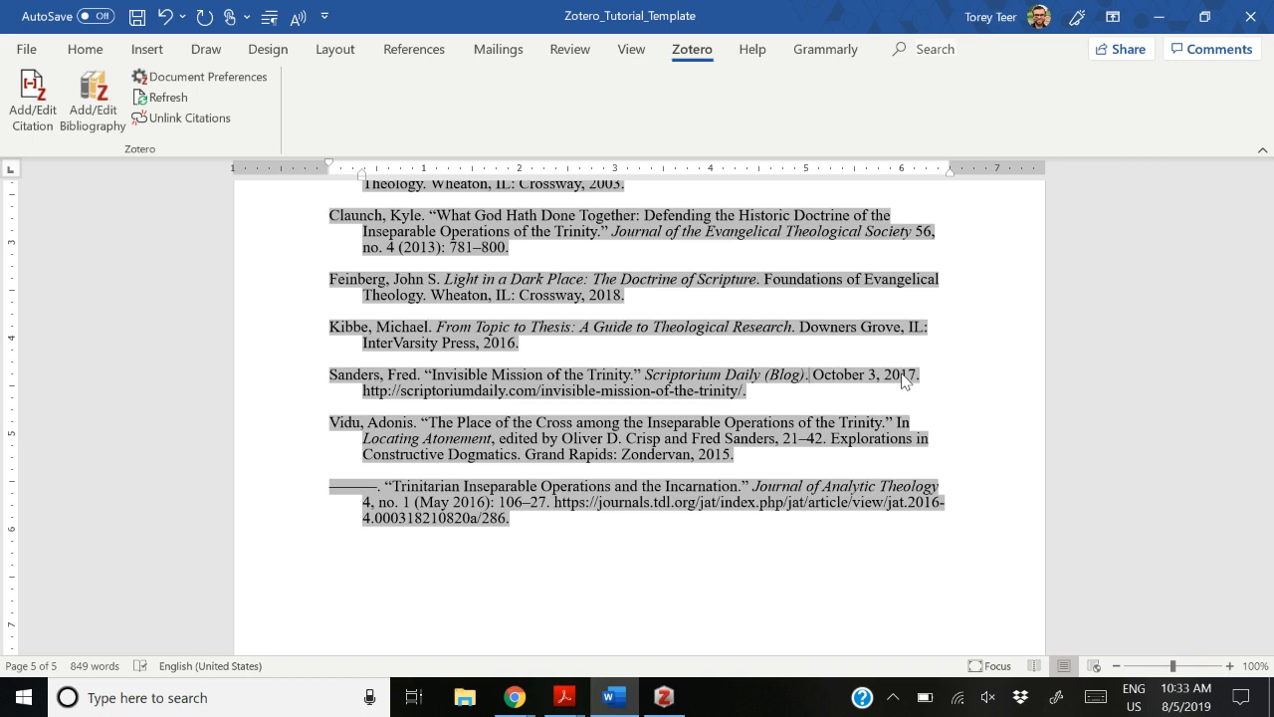
# Step: Examine the "(Blog)." label and the date in the "Invisible Mission of the Trinity" entry by highlighting each one
pyautogui.hotkey('shift', 'Left')
pyautogui.hotkey('shift', 'Left')
pyautogui.hotkey('shift', 'Left')
pyautogui.hotkey('shift', 'Left')
pyautogui.hotkey('shift', 'Left')
pyautogui.hotkey('shift', 'Left')
pyautogui.hotkey('shift', 'Left')
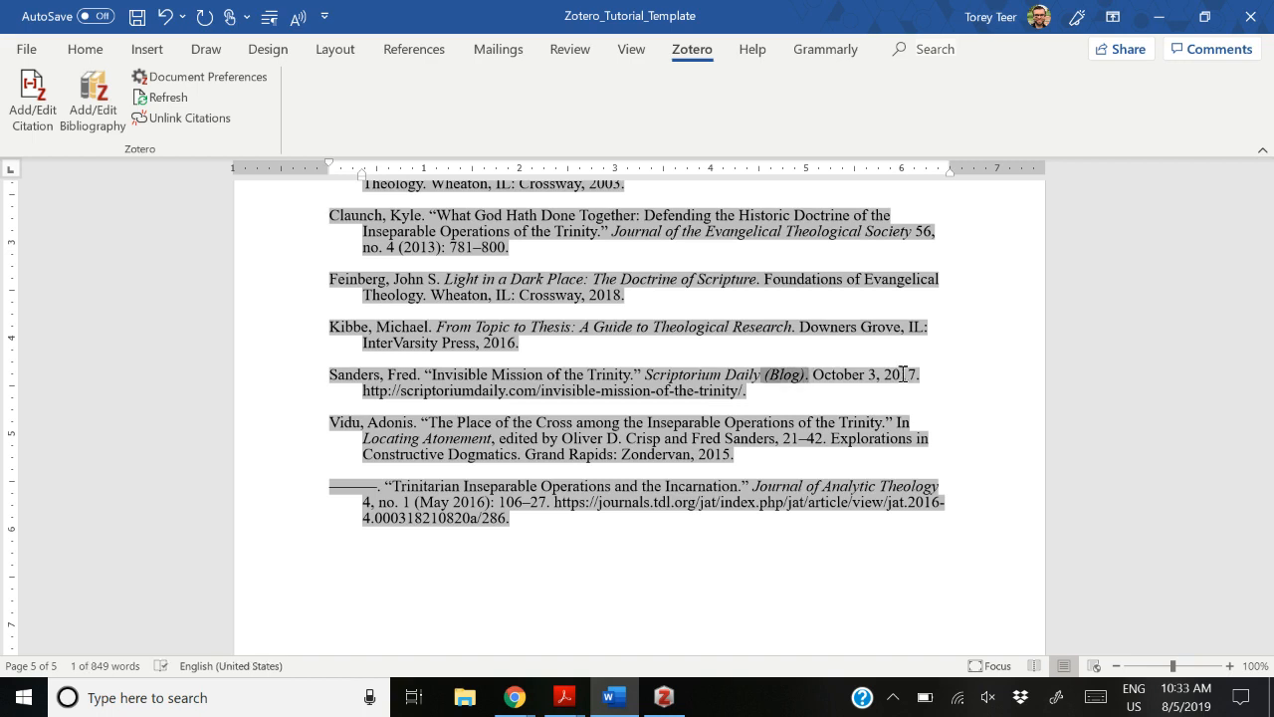
pyautogui.press('Right')
pyautogui.press('Right')
pyautogui.hotkey('shift', 'Right')
pyautogui.hotkey('shift', 'Right')
pyautogui.hotkey('shift', 'Right')
pyautogui.hotkey('shift', 'Right')
pyautogui.hotkey('shift', 'Right')
pyautogui.hotkey('shift', 'Right')
pyautogui.hotkey('shift', 'Right')
pyautogui.hotkey('shift', 'Right')
pyautogui.hotkey('shift', 'Right')
pyautogui.hotkey('shift', 'Right')
pyautogui.hotkey('shift', 'Right')
pyautogui.hotkey('shift', 'Right')
pyautogui.hotkey('shift', 'Right')
pyautogui.hotkey('shift', 'Right')
pyautogui.hotkey('shift', 'Right')
pyautogui.hotkey('shift', 'Right')
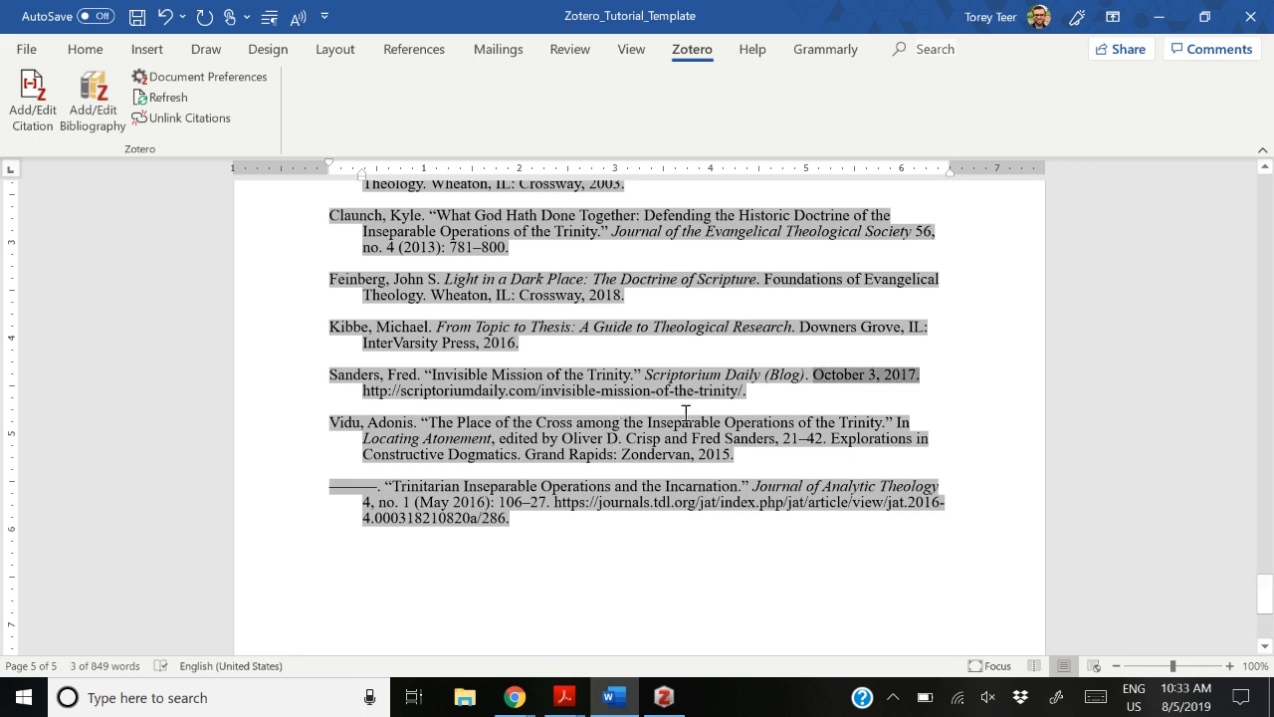
pyautogui.click(807, 386)
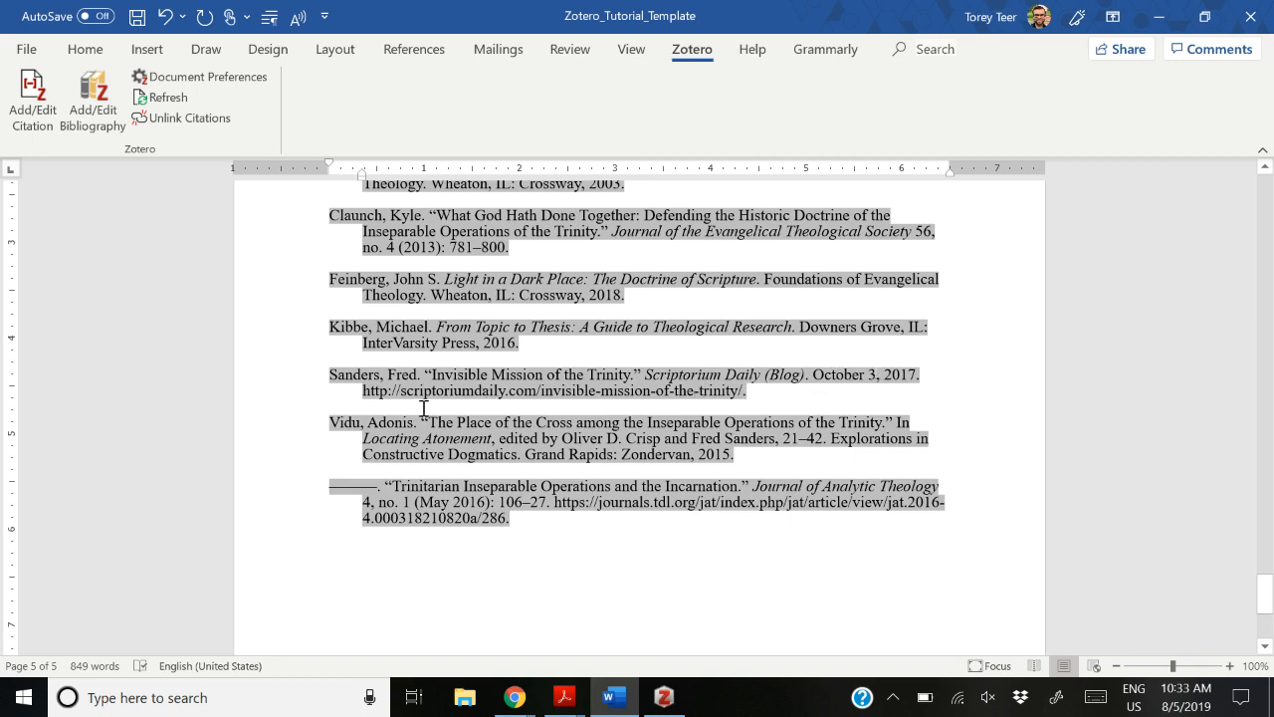
# Step: Compare the last bibliography entries with the corresponding citations in footnotes 5 and 6
pyautogui.scroll(-2, 418, 403)
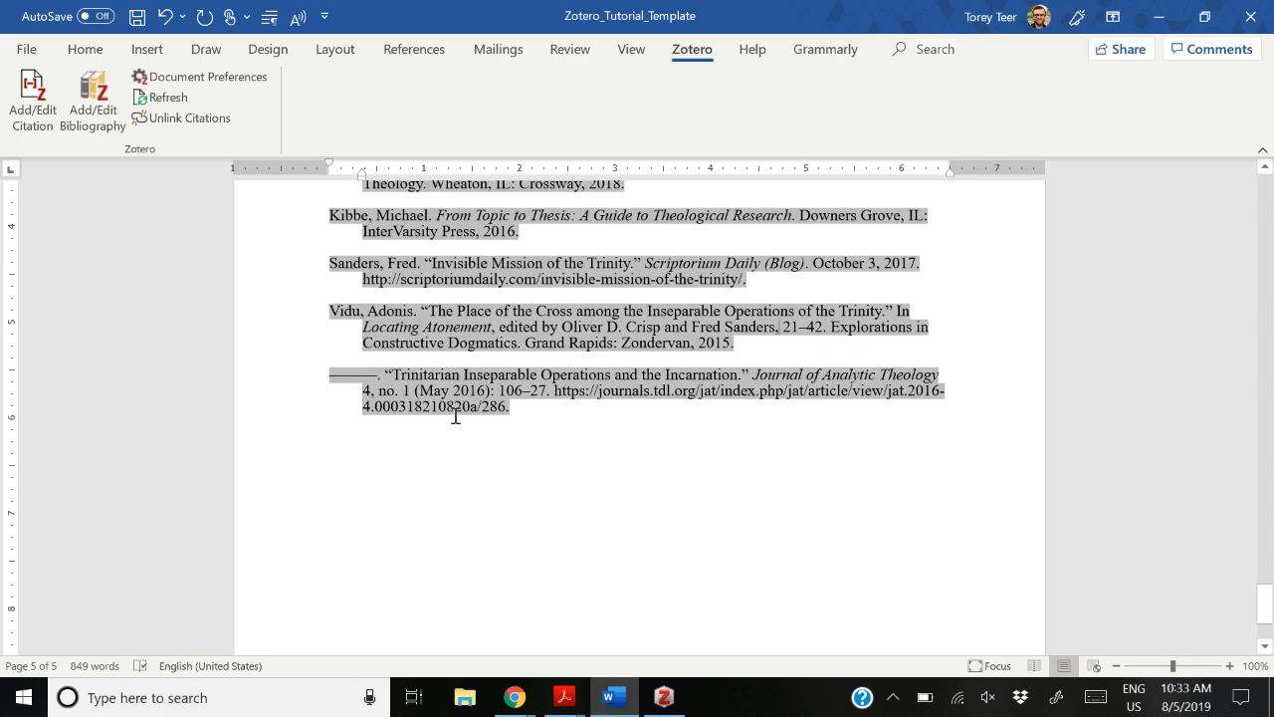
pyautogui.scroll(20, 453, 419)
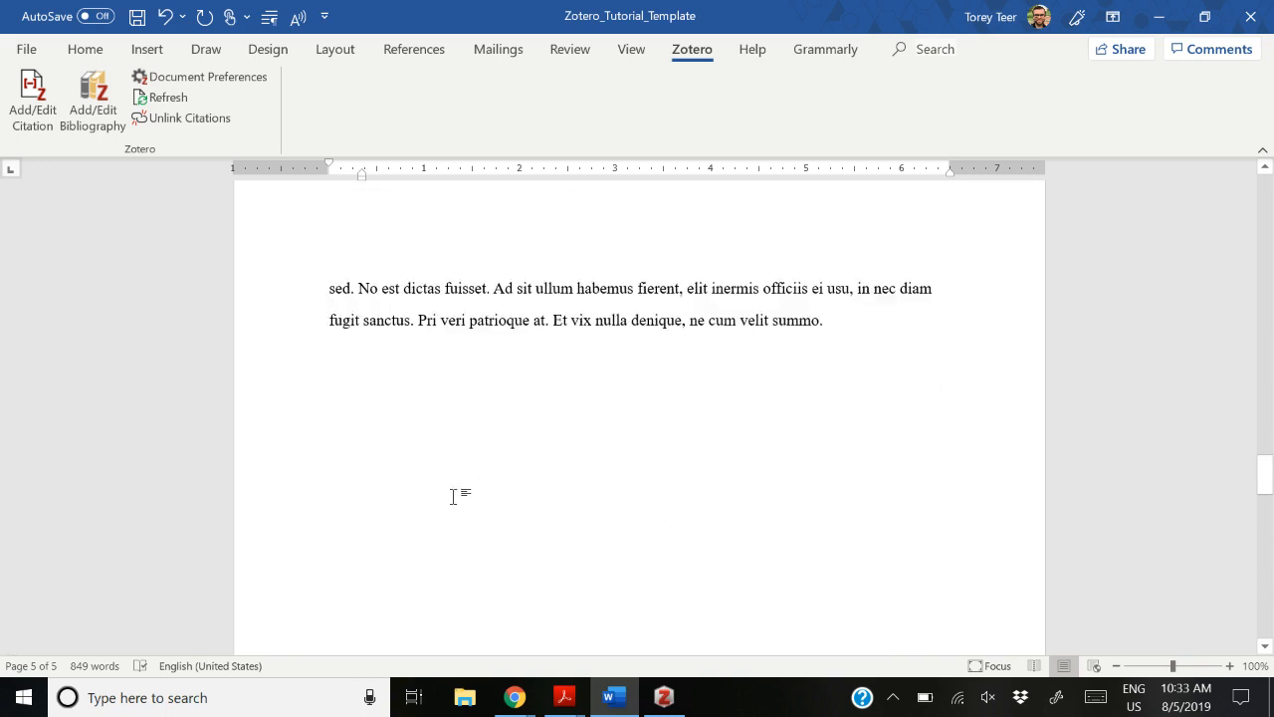
pyautogui.scroll(3, 458, 512)
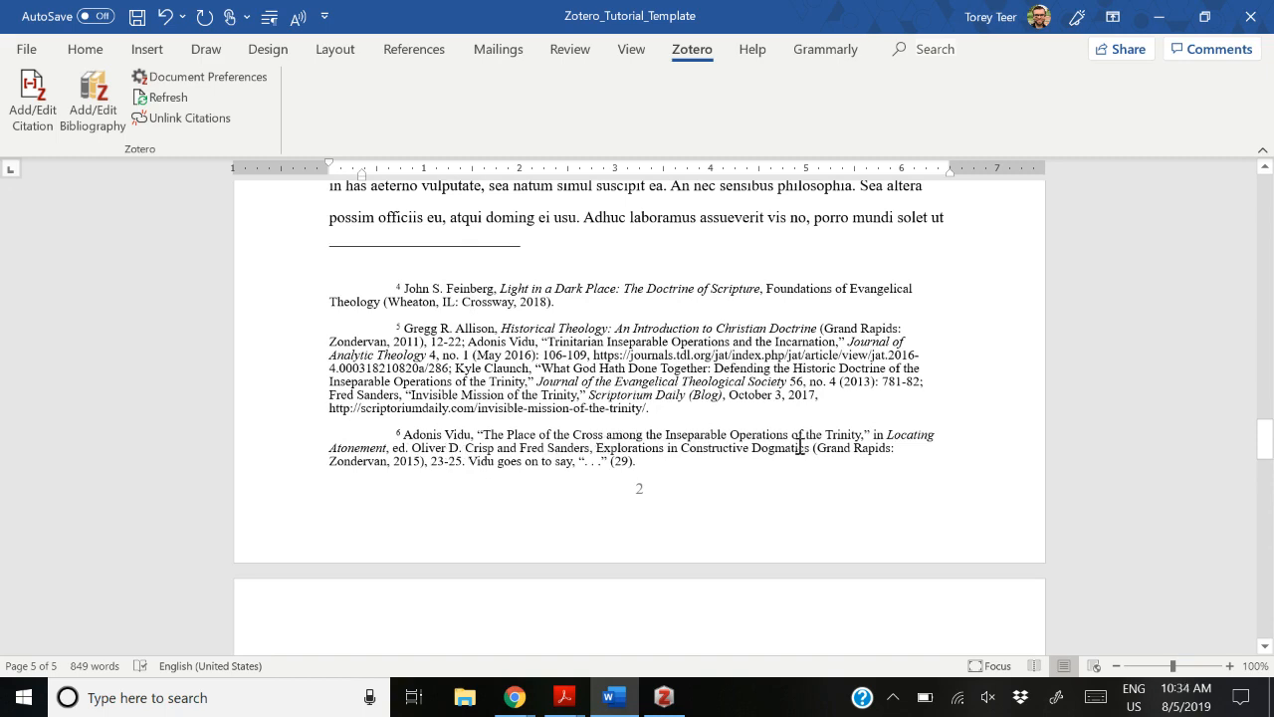
pyautogui.scroll(-3, 756, 448)
pyautogui.scroll(-18, 737, 423)
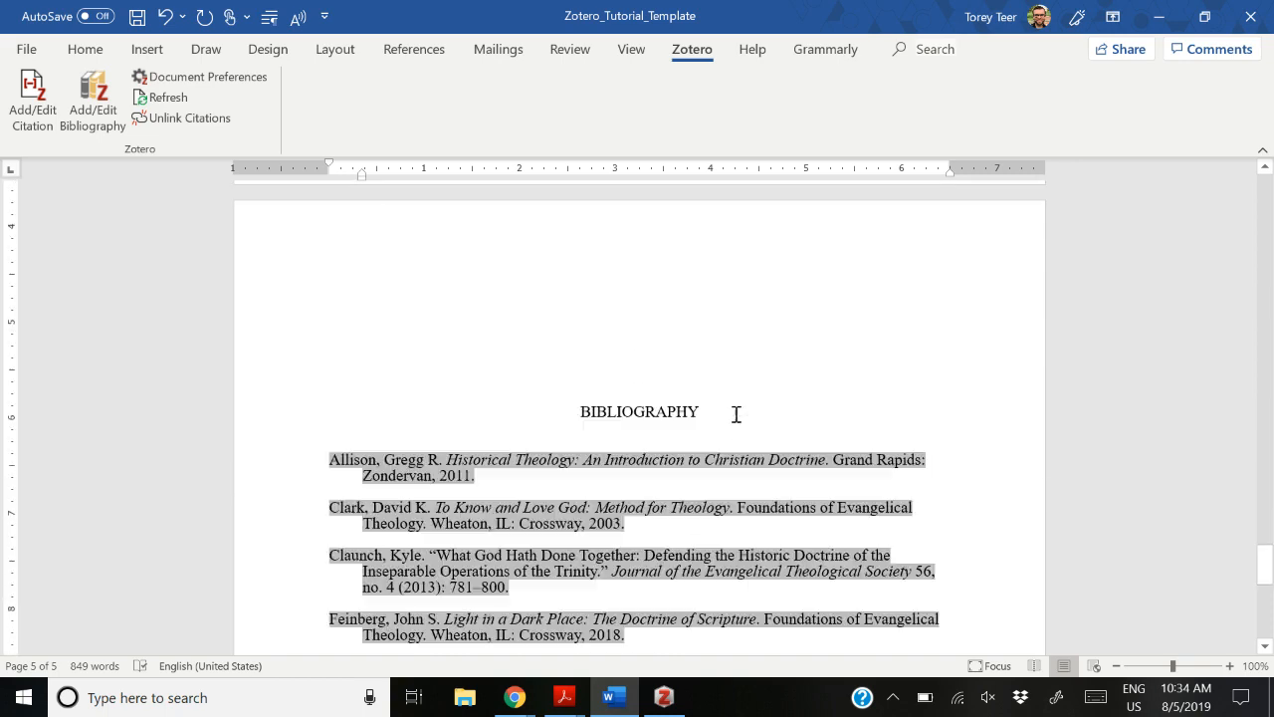
pyautogui.scroll(-2, 667, 468)
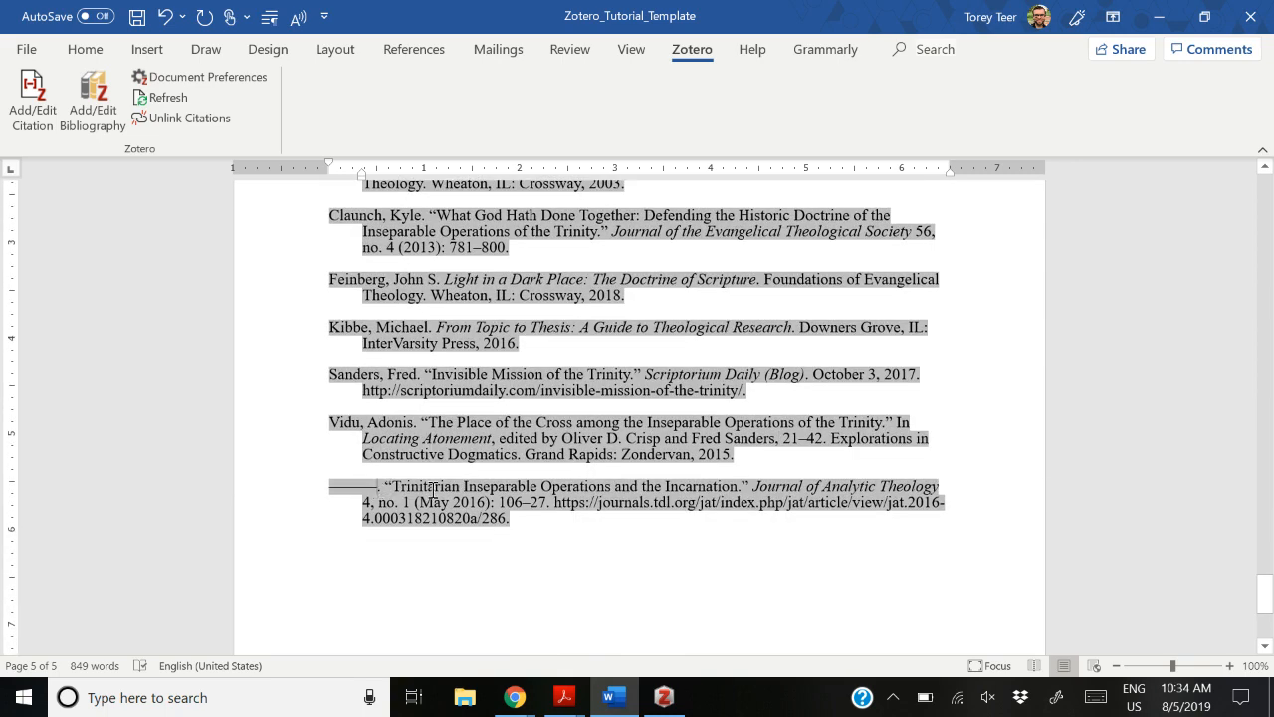
pyautogui.scroll(-3, 537, 486)
pyautogui.scroll(2, 412, 379)
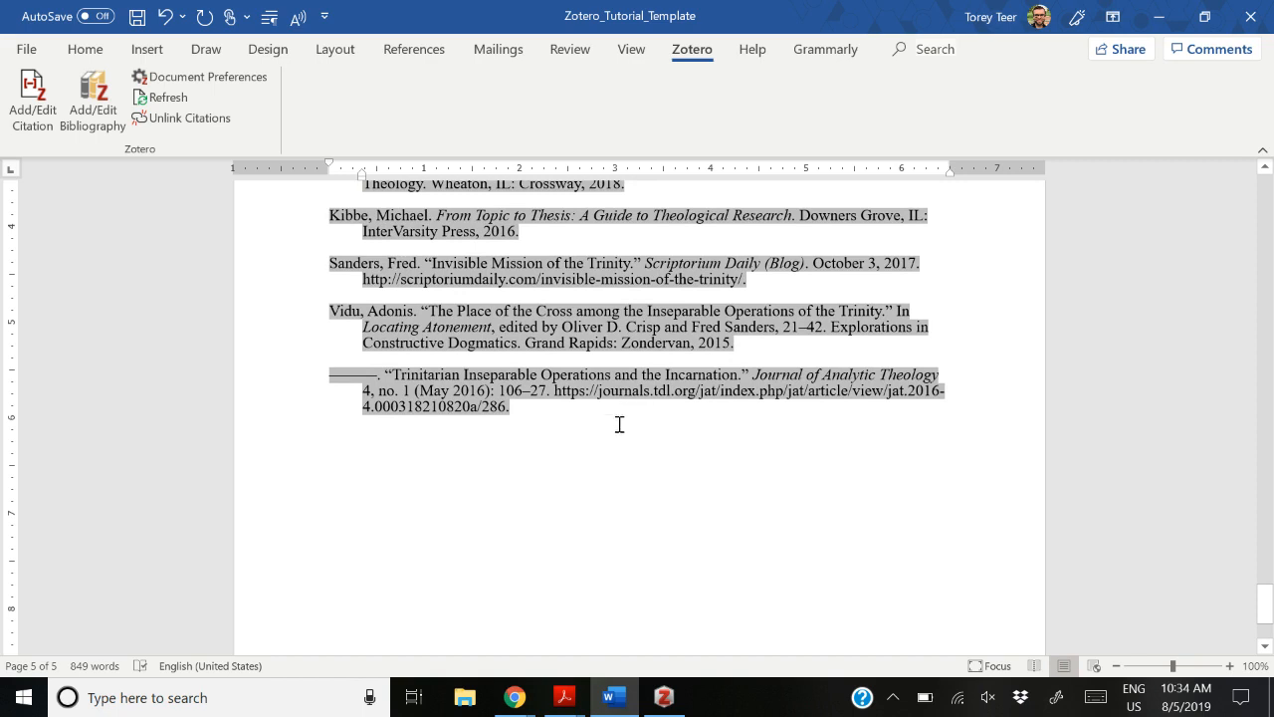
# Step: Replace the repeated-author dashes at the start of the "Trinitarian Inseparable Operations and the Incarnation" entry with eight underscores
pyautogui.click(296, 368)
pyautogui.click(333, 375)
pyautogui.hotkey('shift', 'Right')
pyautogui.hotkey('shift', 'Right')
pyautogui.hotkey('shift', 'Right')
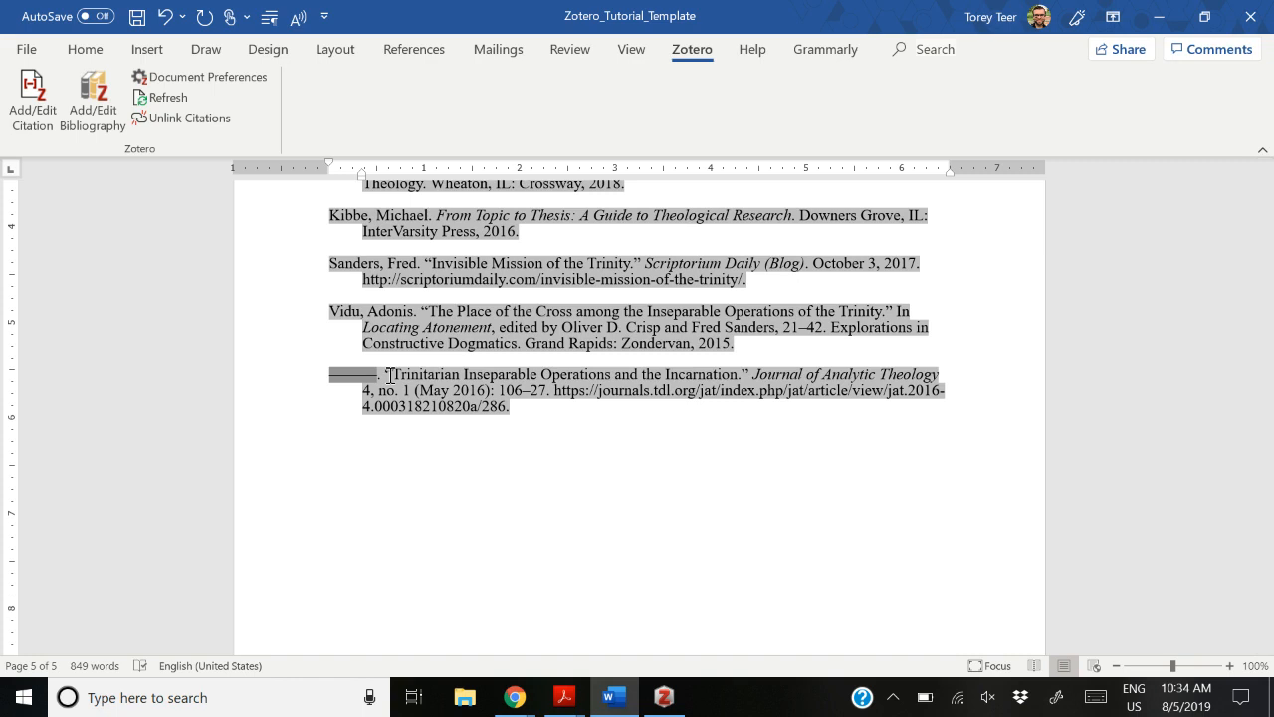
pyautogui.write('_______')
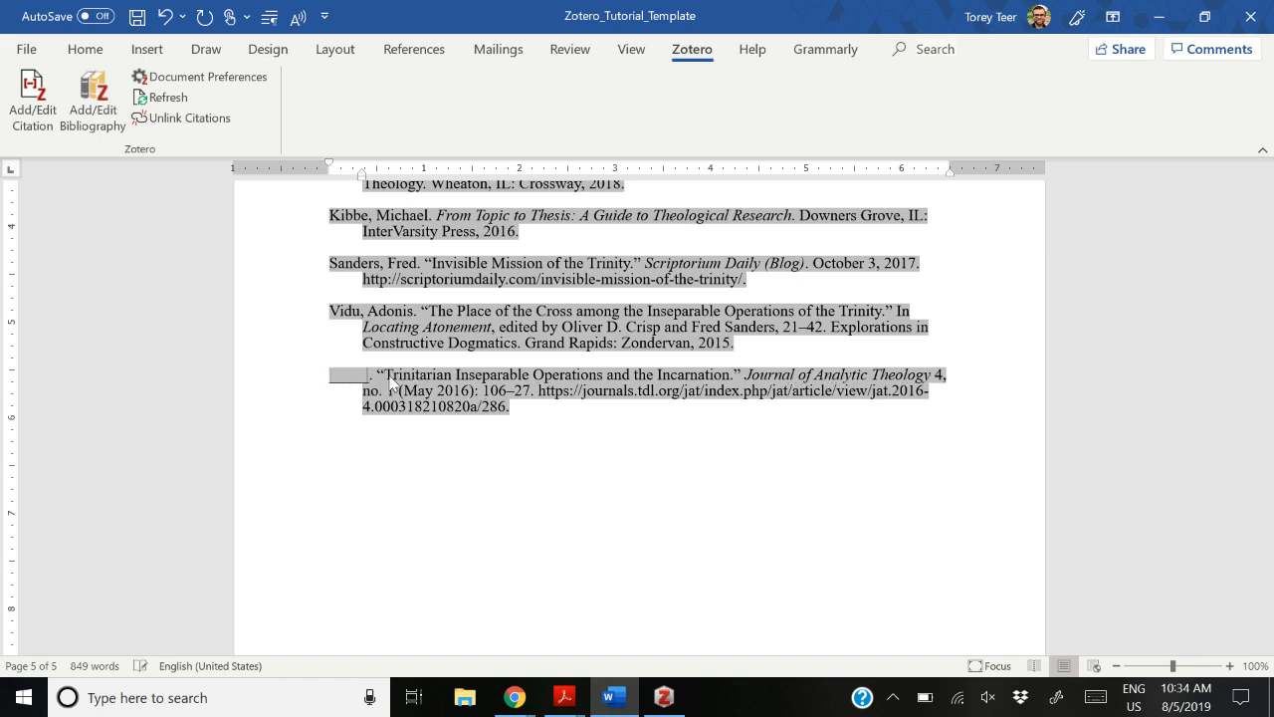
pyautogui.write('_')
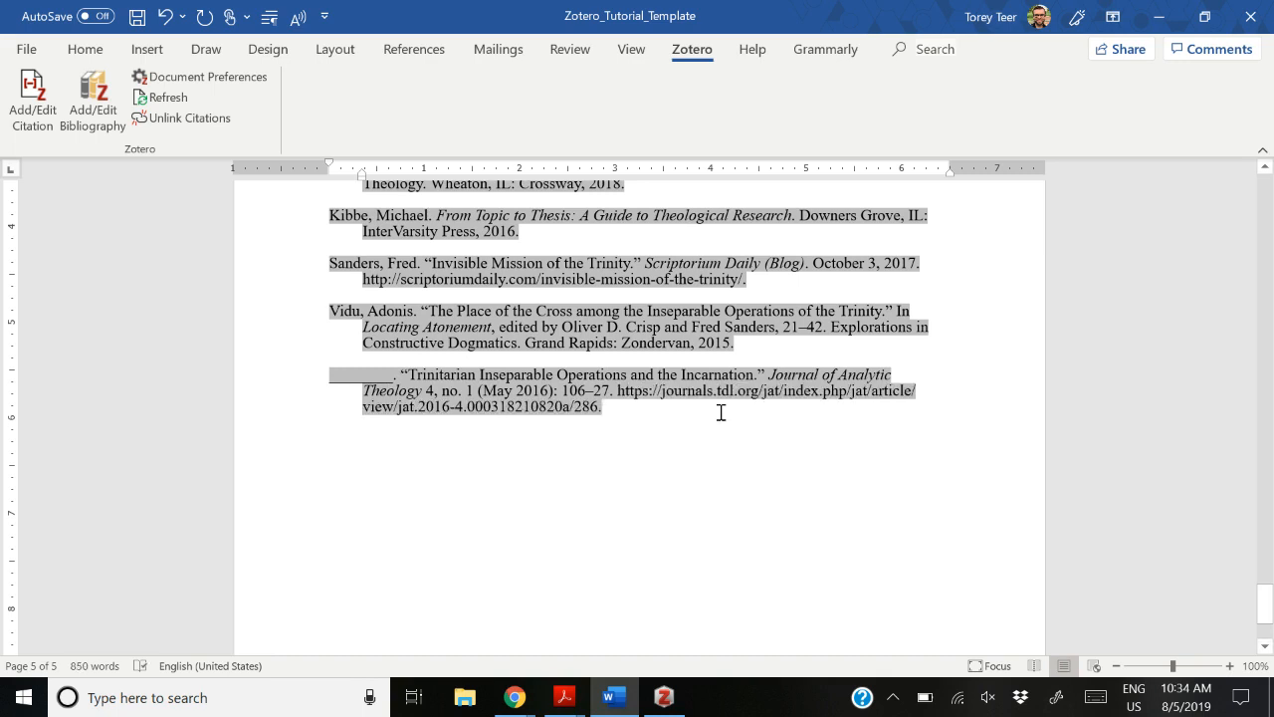
# Step: Make the URL in the last bibliography entry break after "article/" and save the document
pyautogui.hotkey('ctrl', 'z')
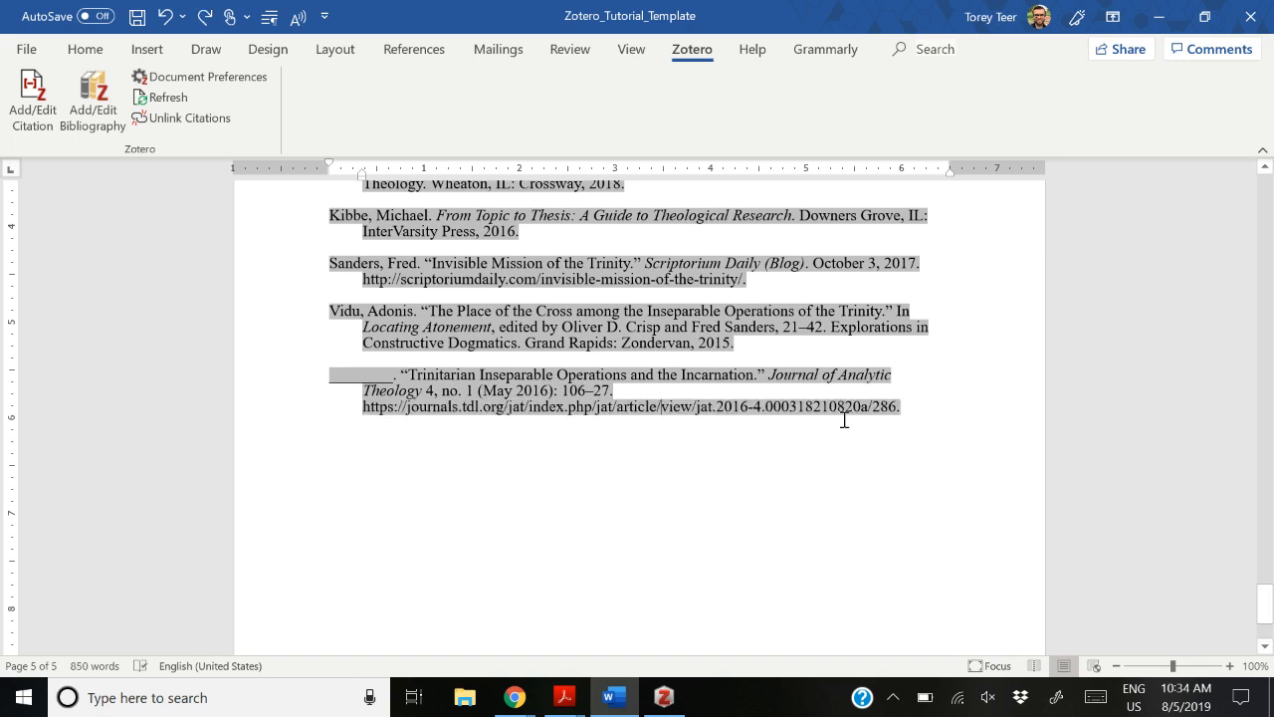
pyautogui.hotkey('ctrl', 'y')
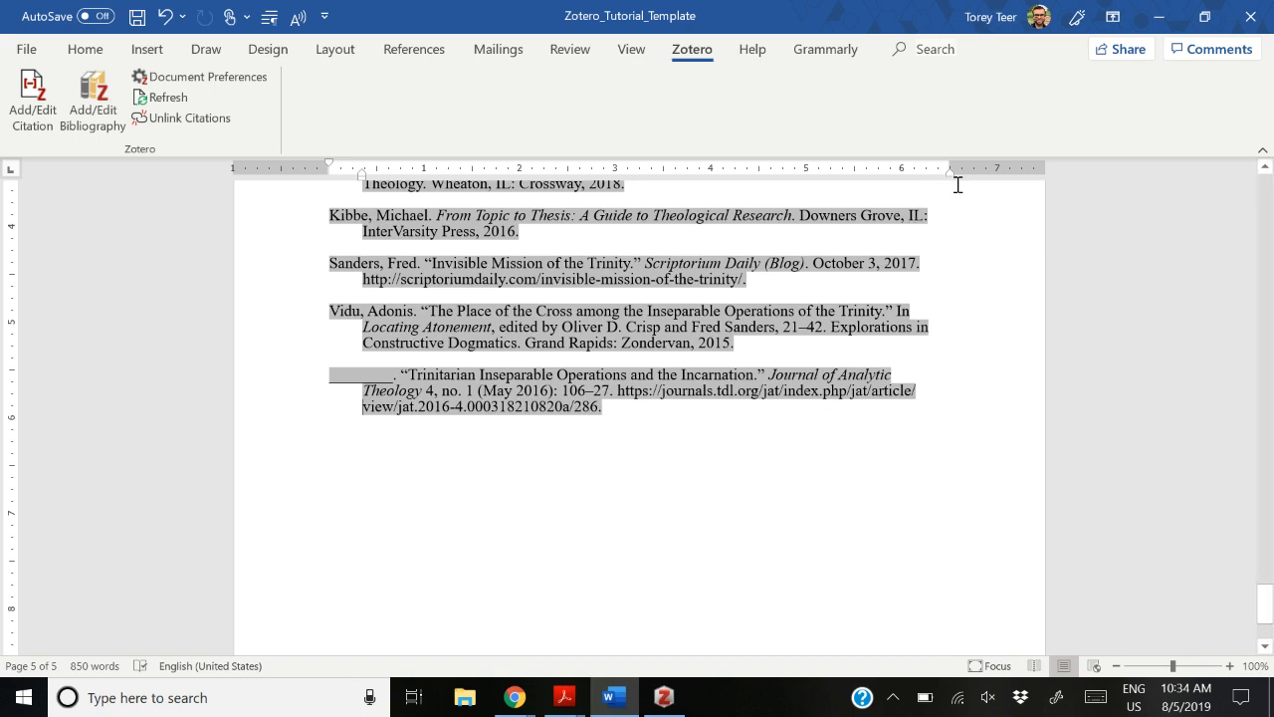
pyautogui.hotkey('ctrl', 'z')
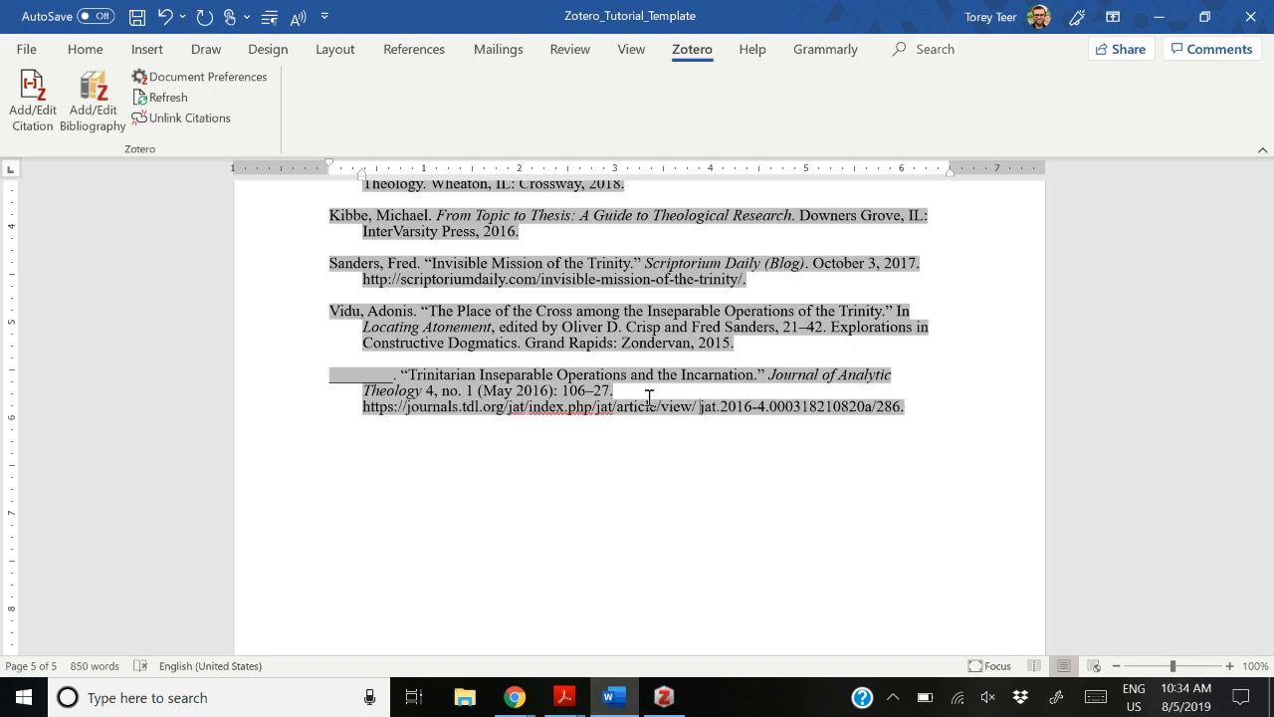
pyautogui.press('BackSpace')
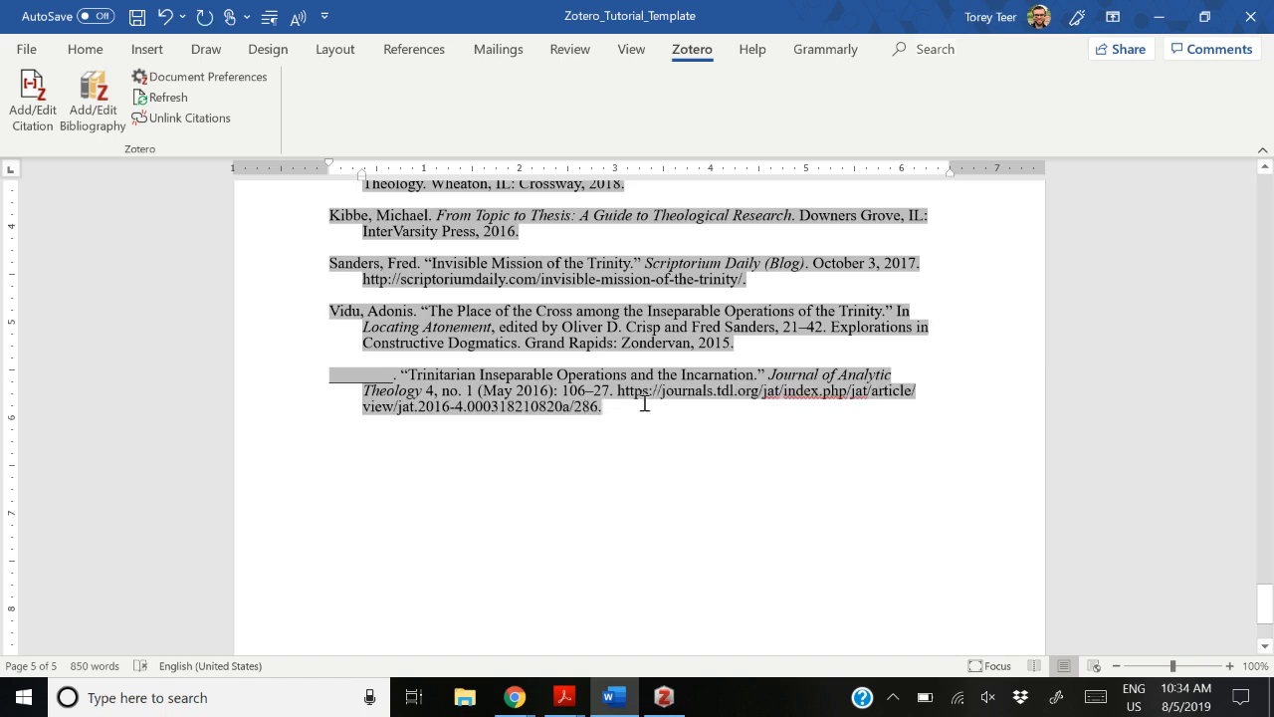
pyautogui.click(641, 461)
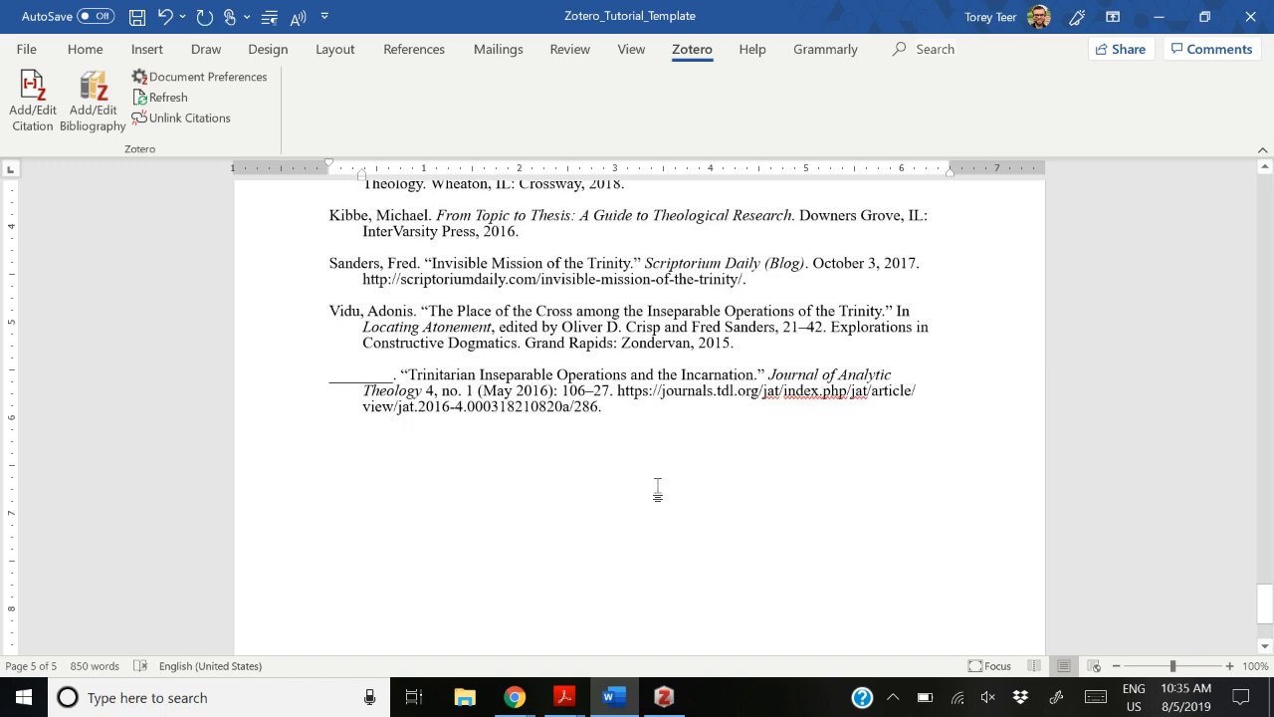
pyautogui.hotkey('ctrl', 's')
# Step: Review the finished bibliography, the footnotes and the body pages back to the title page
pyautogui.scroll(5, 662, 498)
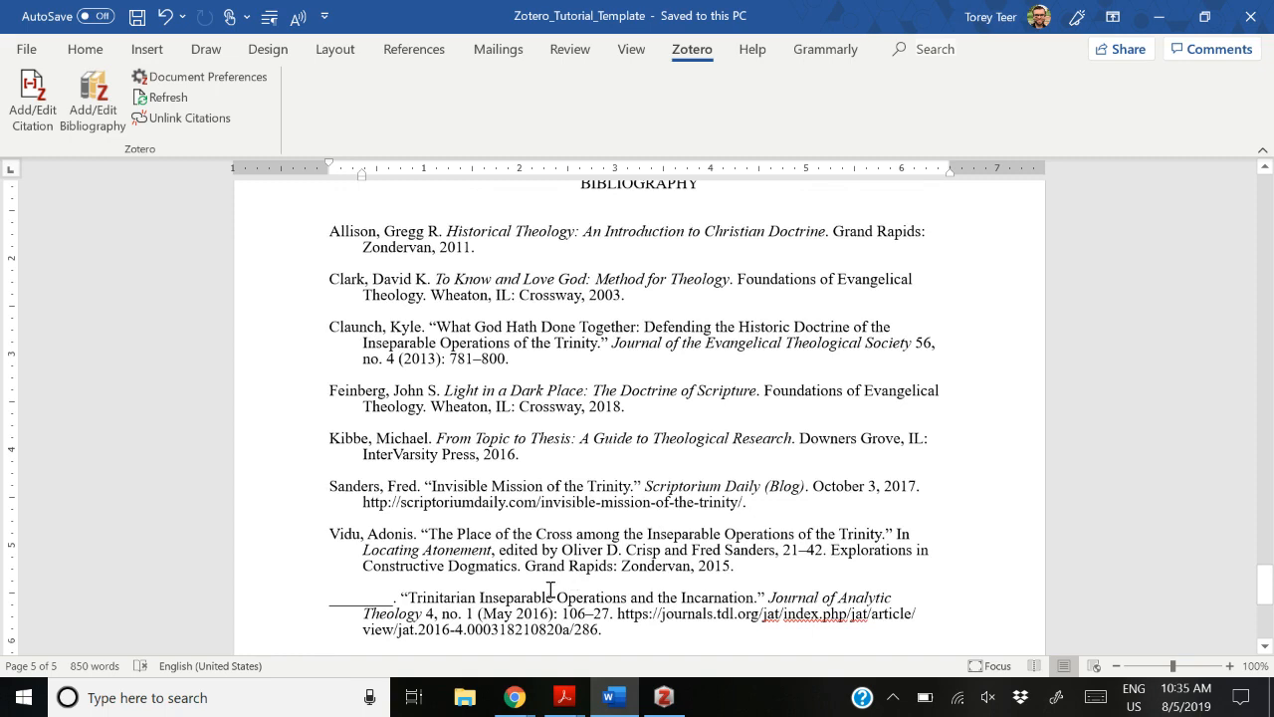
pyautogui.scroll(3, 550, 589)
pyautogui.scroll(-2, 554, 583)
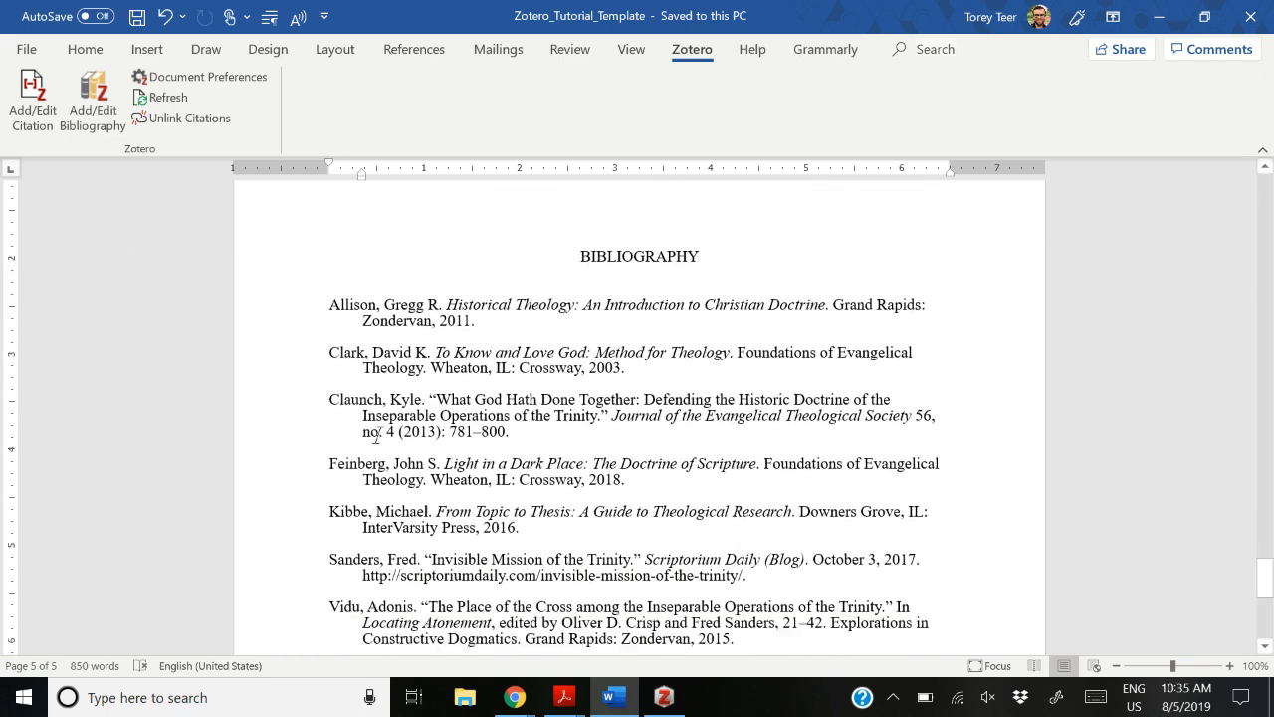
pyautogui.scroll(-4, 377, 435)
pyautogui.scroll(15, 327, 477)
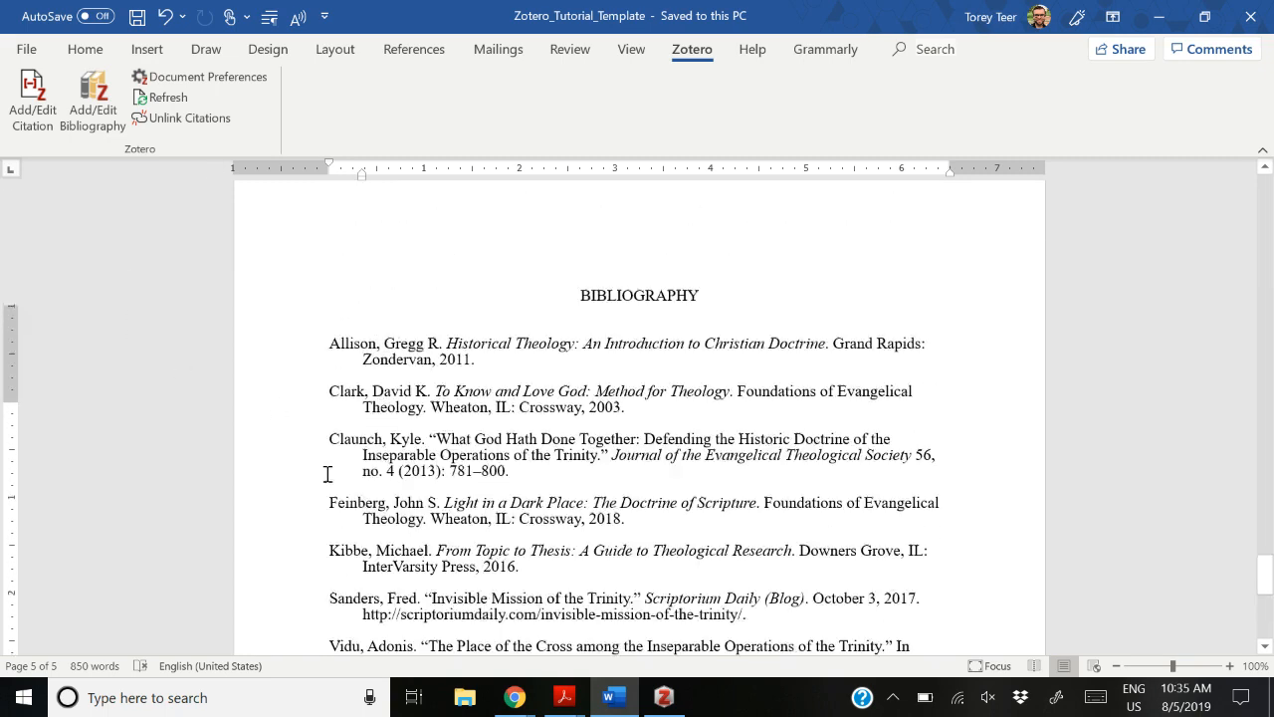
pyautogui.scroll(15, 329, 527)
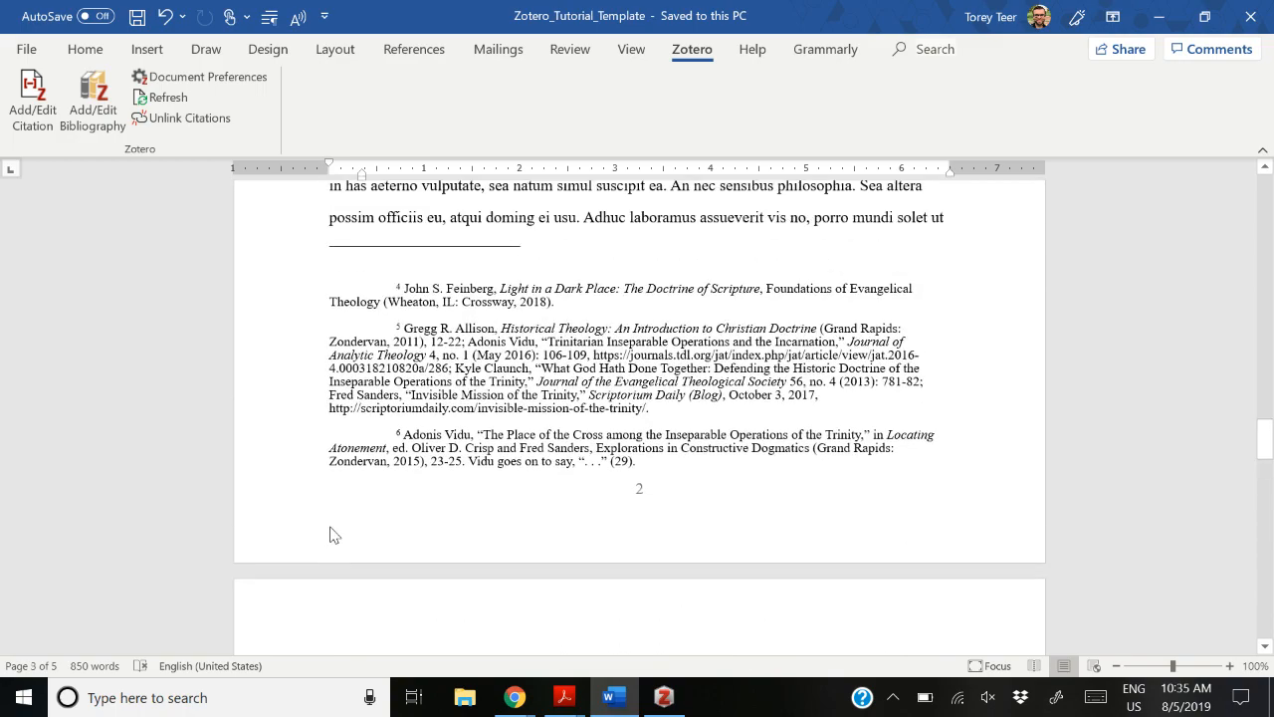
pyautogui.scroll(15, 476, 553)
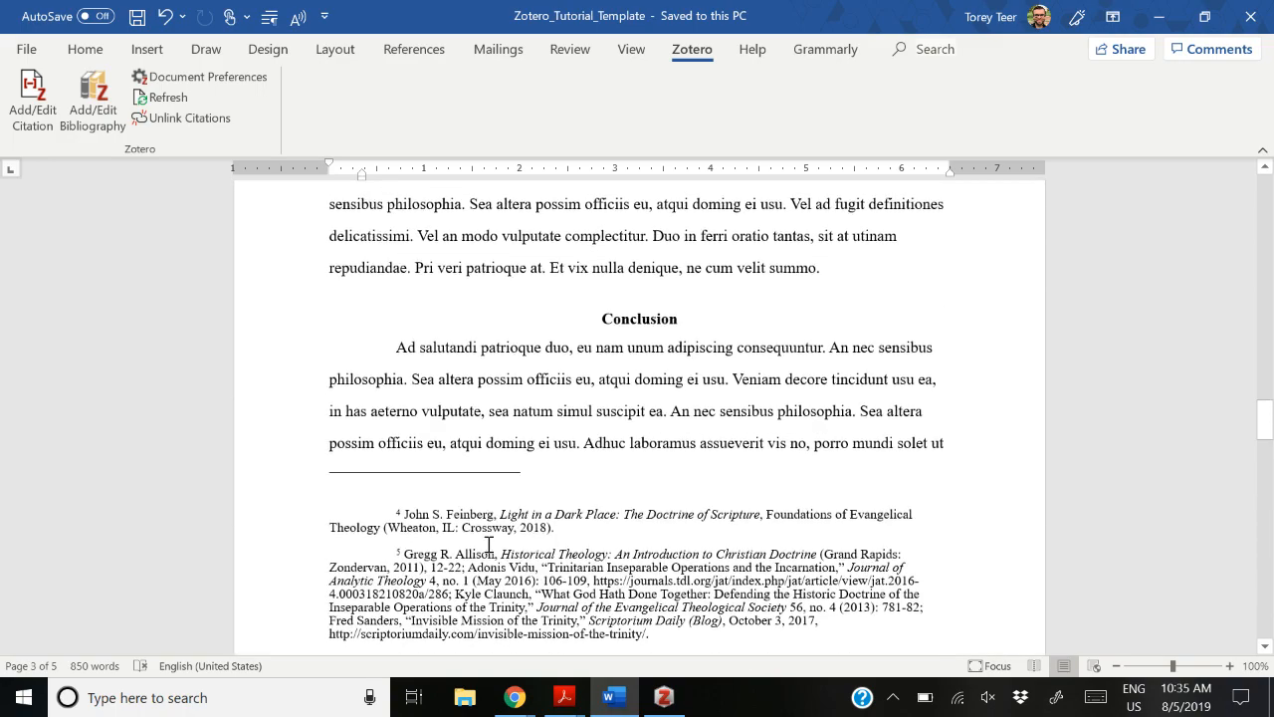
pyautogui.scroll(15, 487, 545)
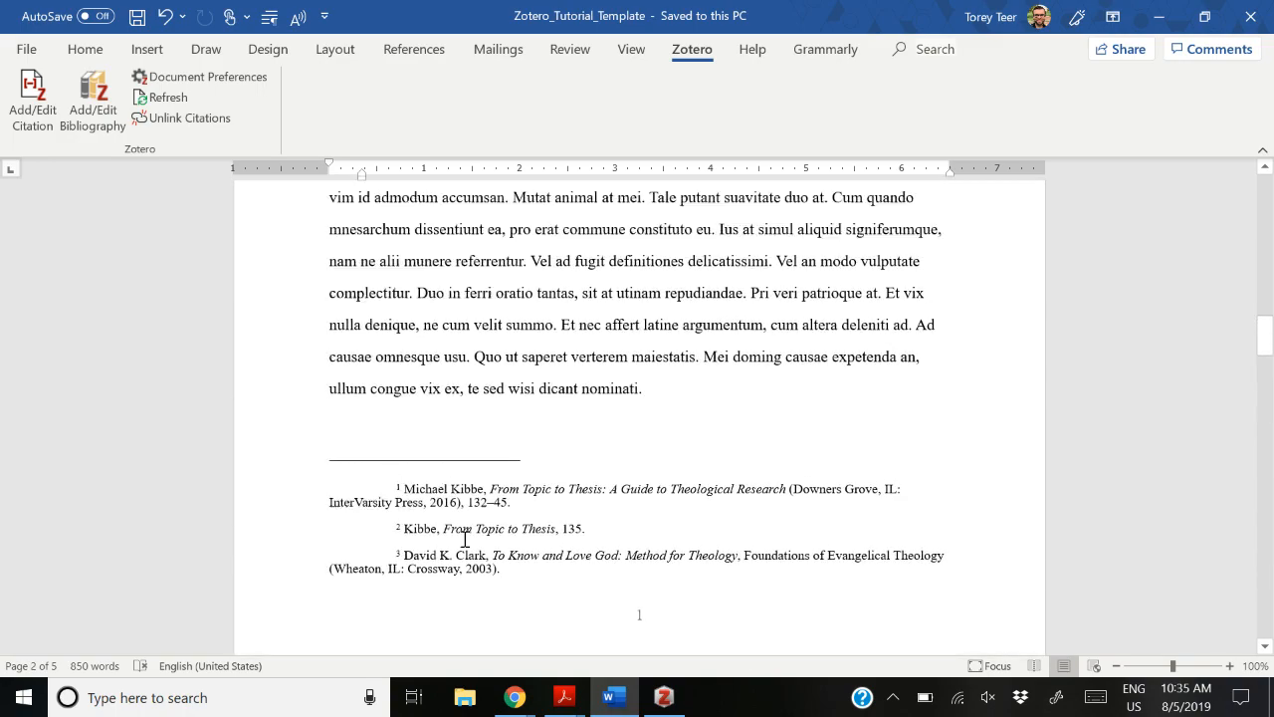
pyautogui.scroll(15, 464, 533)
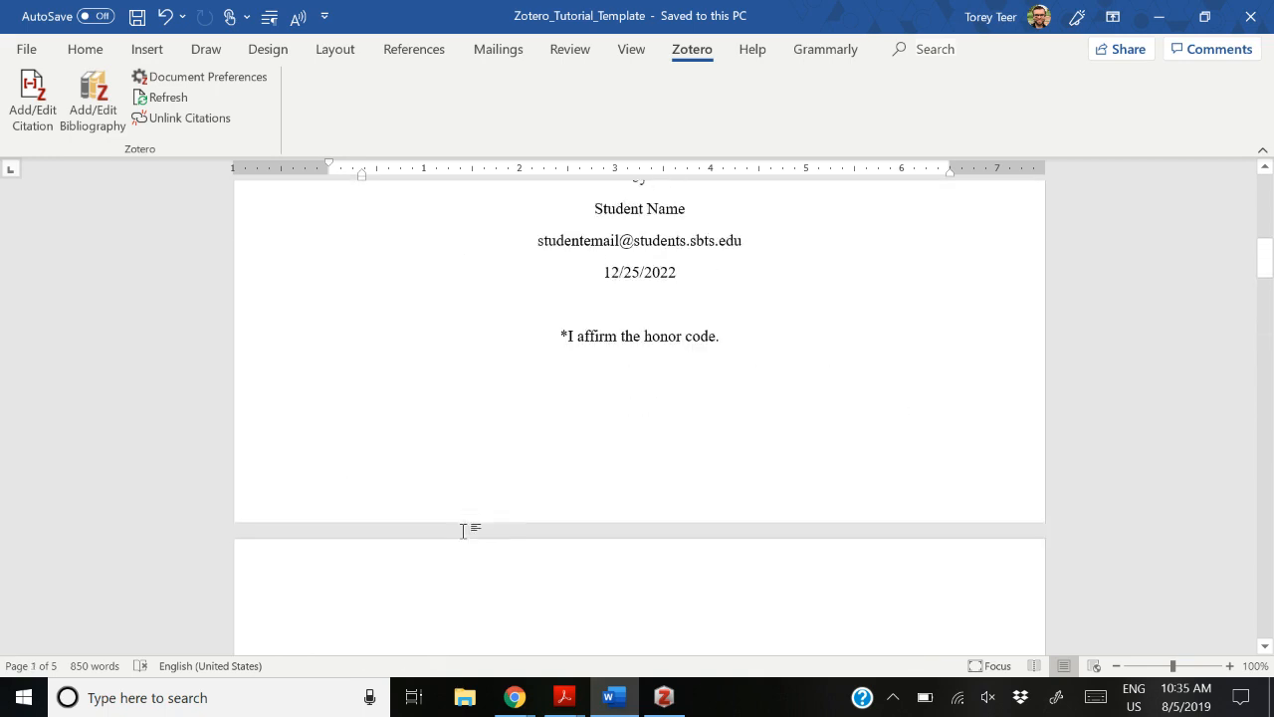
pyautogui.scroll(5, 465, 532)
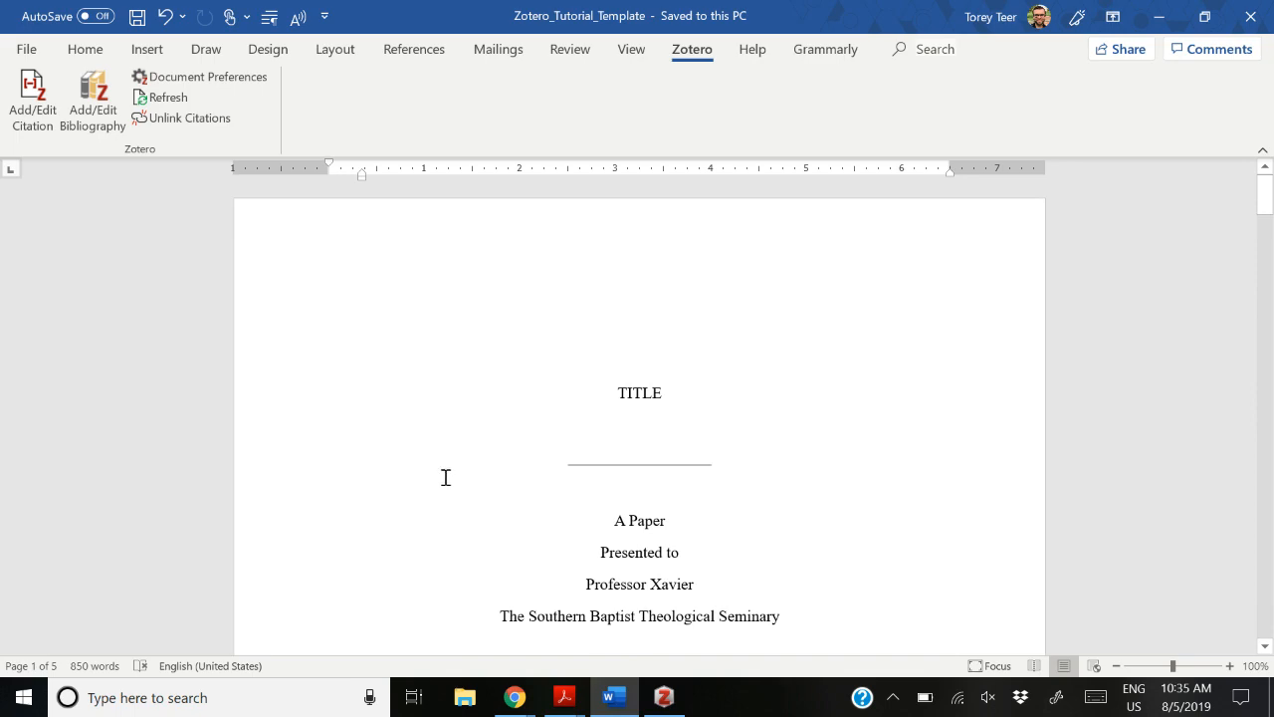
# Step: Switch to the Chrome window showing the "Item Details for Light..." page
pyautogui.hotkey('alt', 'Tab')
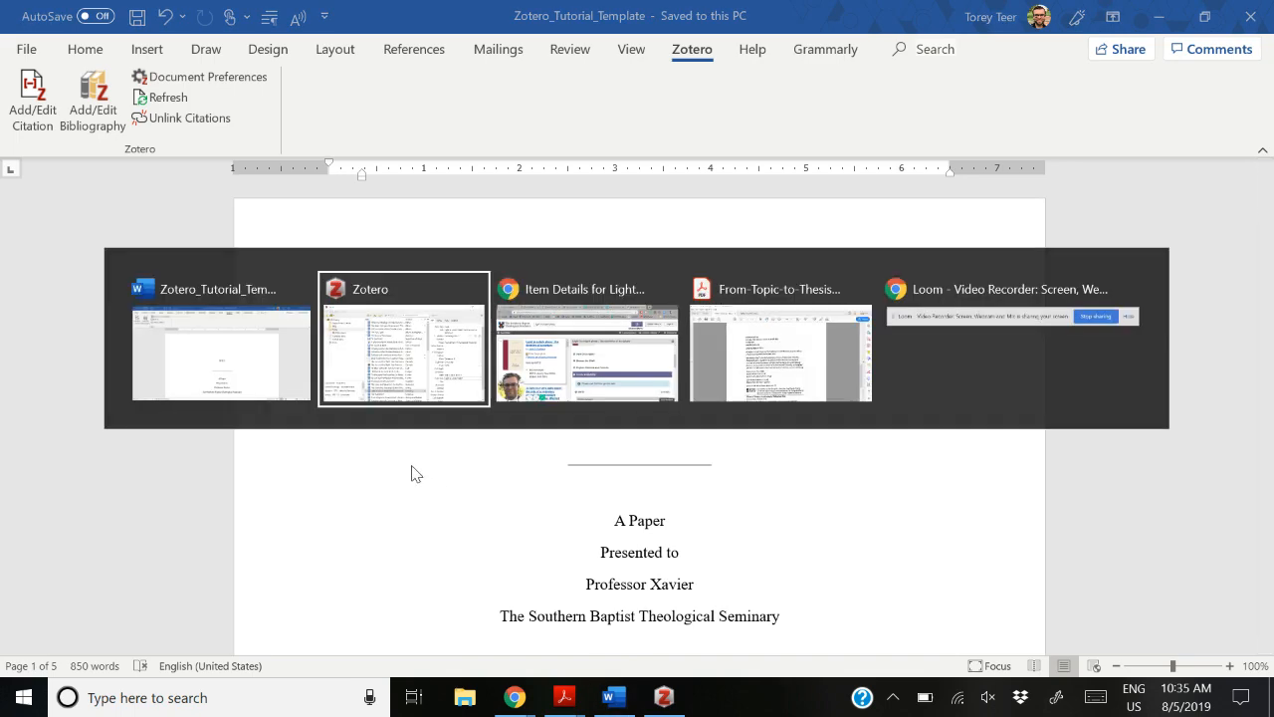
pyautogui.press('Tab')
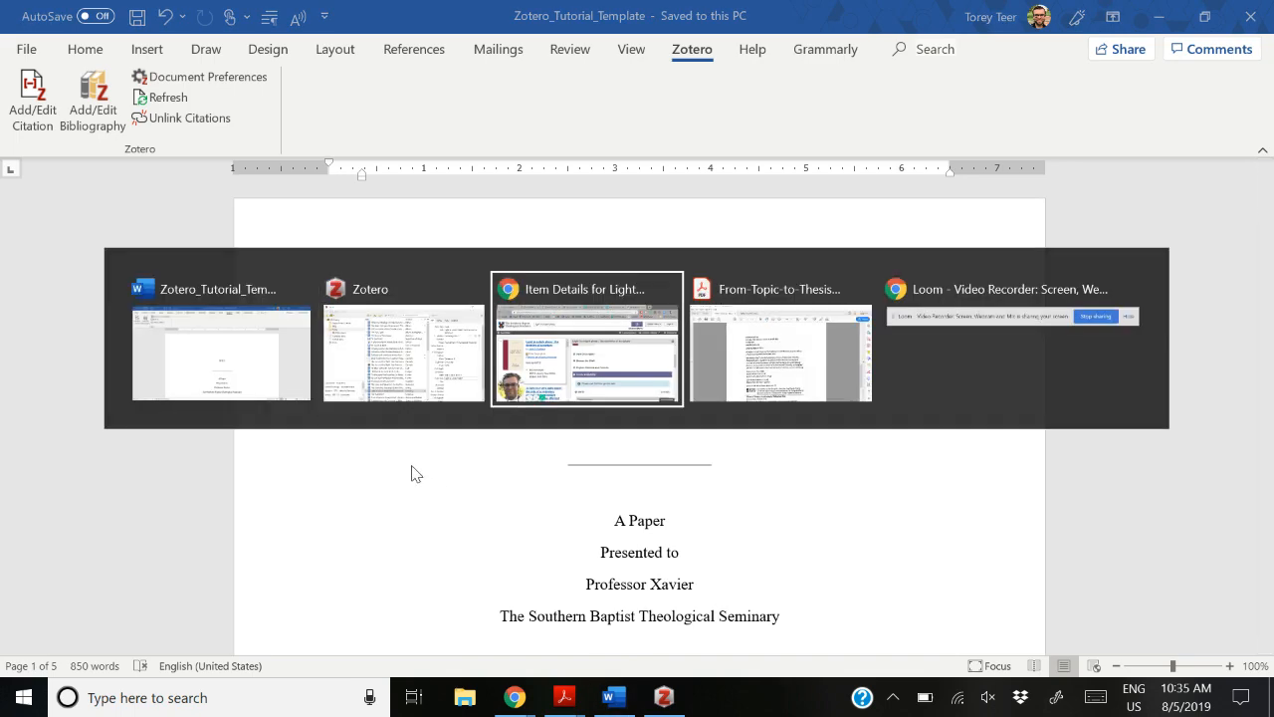